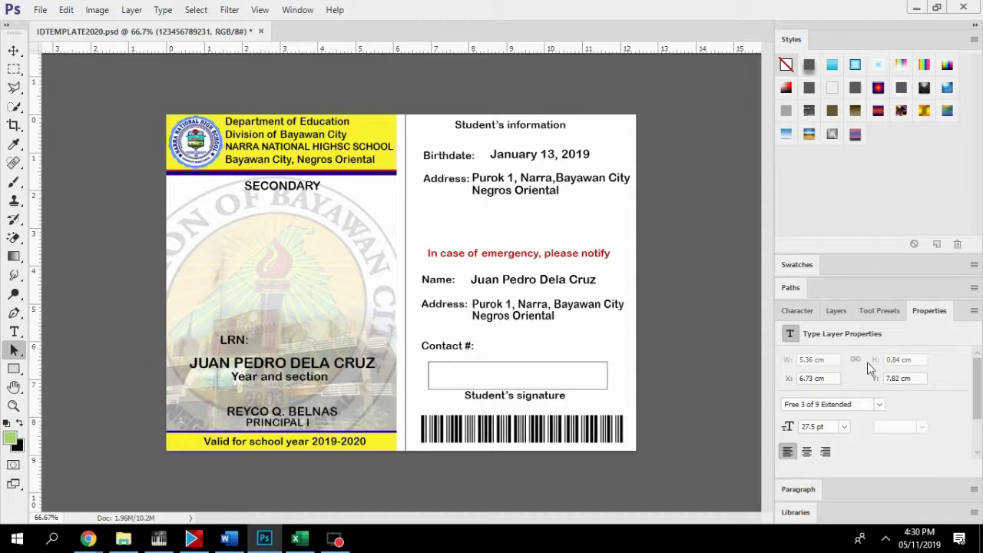
# Examine the ID template's layers, from the principal's text at the top of the stack down to the Background.
pyautogui.click(836, 312)
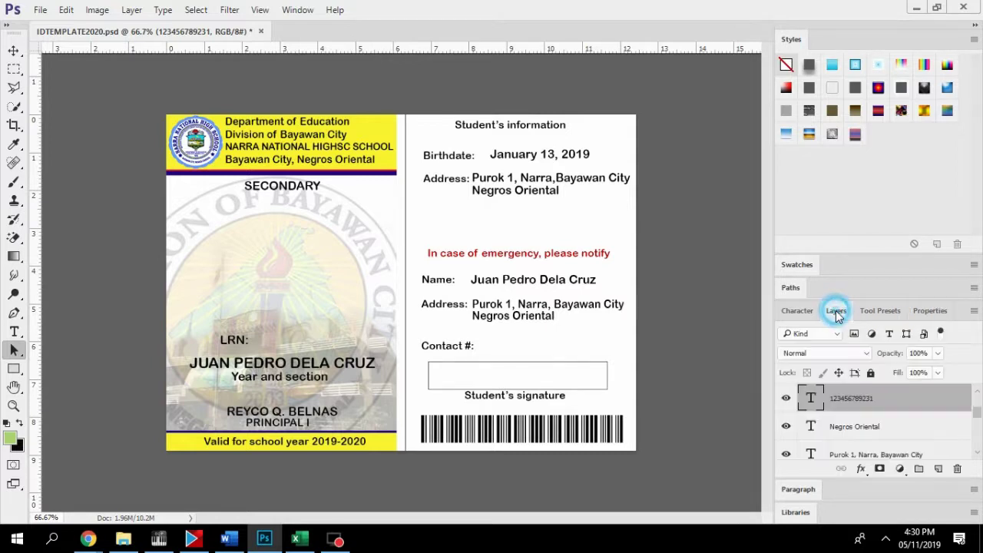
pyautogui.scroll(-10, 892, 453)
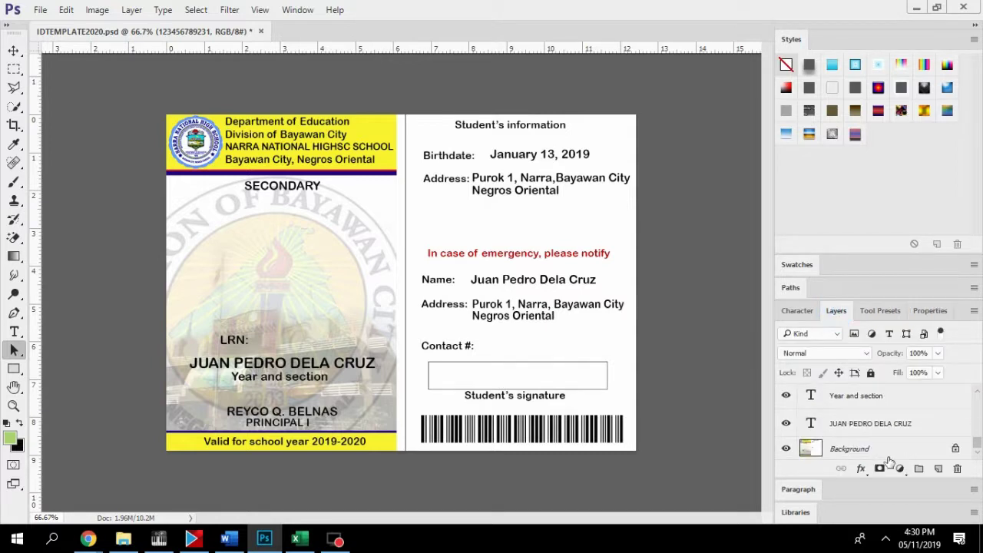
pyautogui.scroll(5, 872, 450)
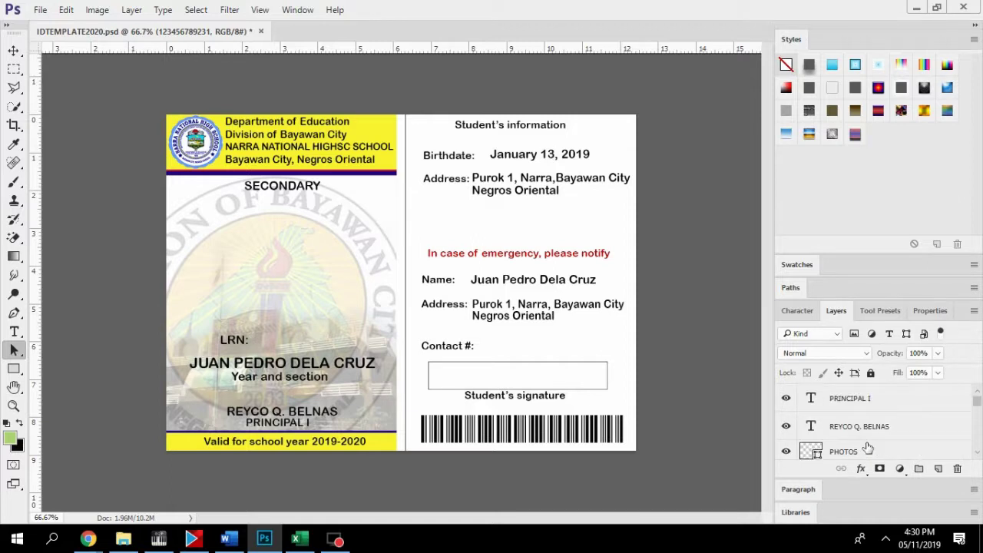
pyautogui.scroll(4, 868, 449)
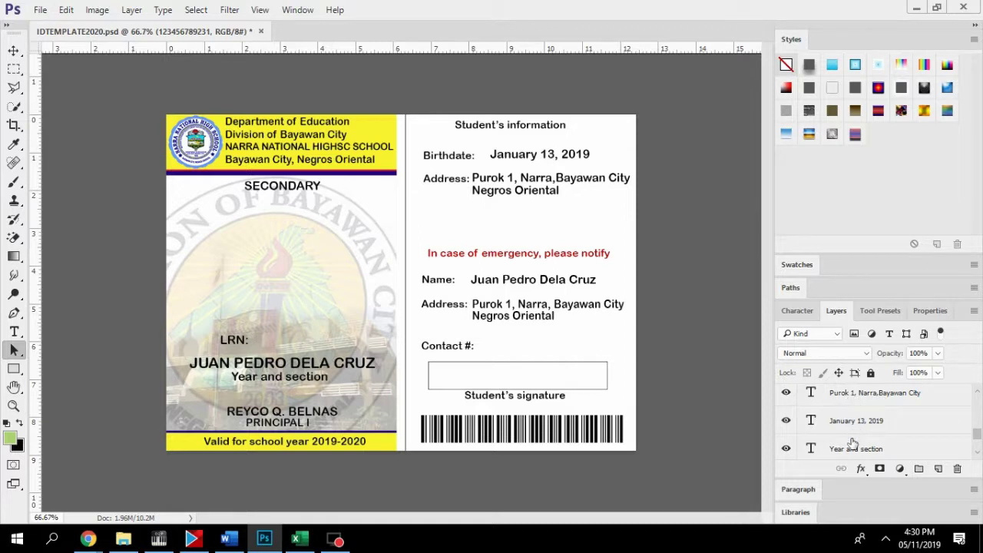
pyautogui.scroll(-2, 849, 457)
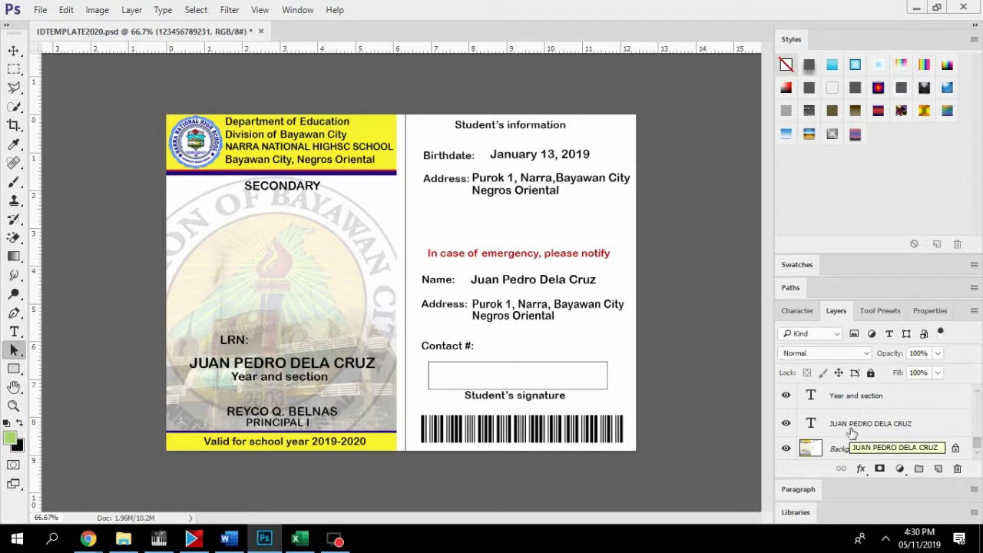
pyautogui.scroll(1, 900, 436)
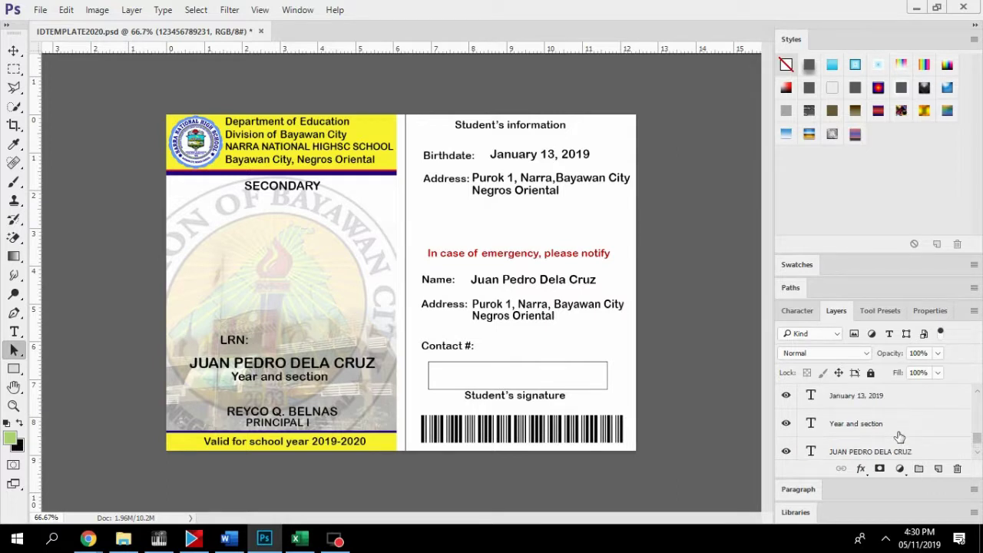
pyautogui.scroll(8, 900, 436)
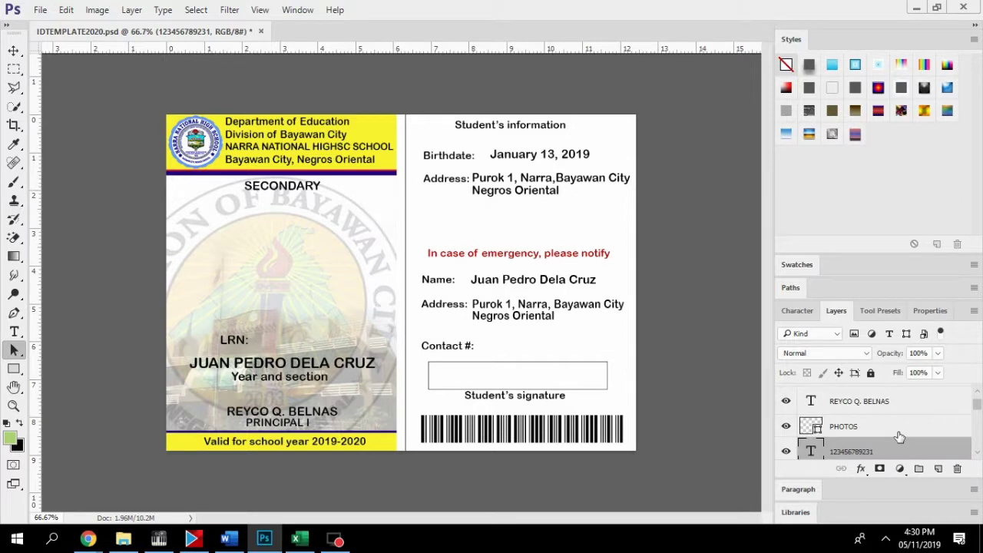
pyautogui.scroll(-1, 900, 436)
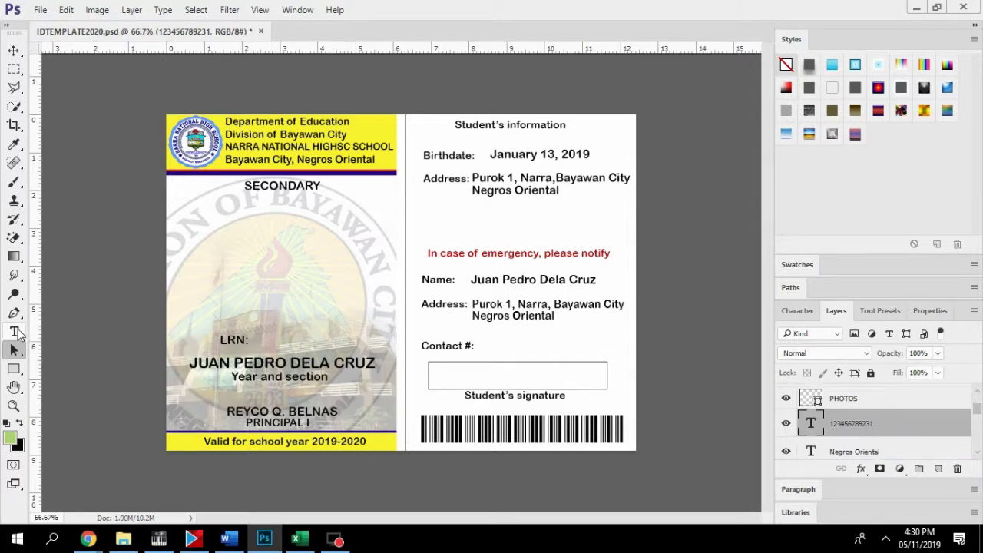
# Add a text layer with a 12-digit placeholder learner number directly after the LRN label on the card's front.
pyautogui.click(14, 332)
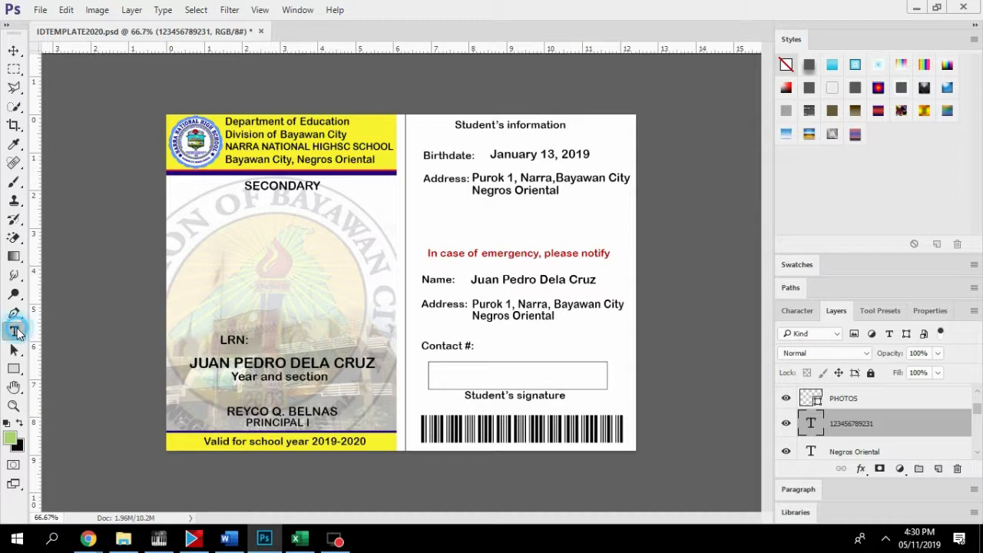
pyautogui.click(253, 339)
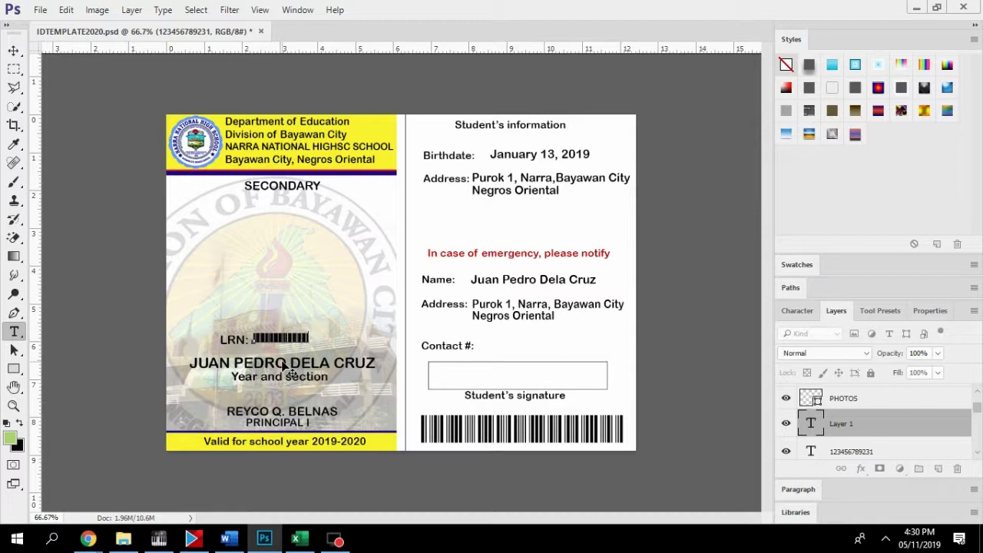
pyautogui.click(14, 50)
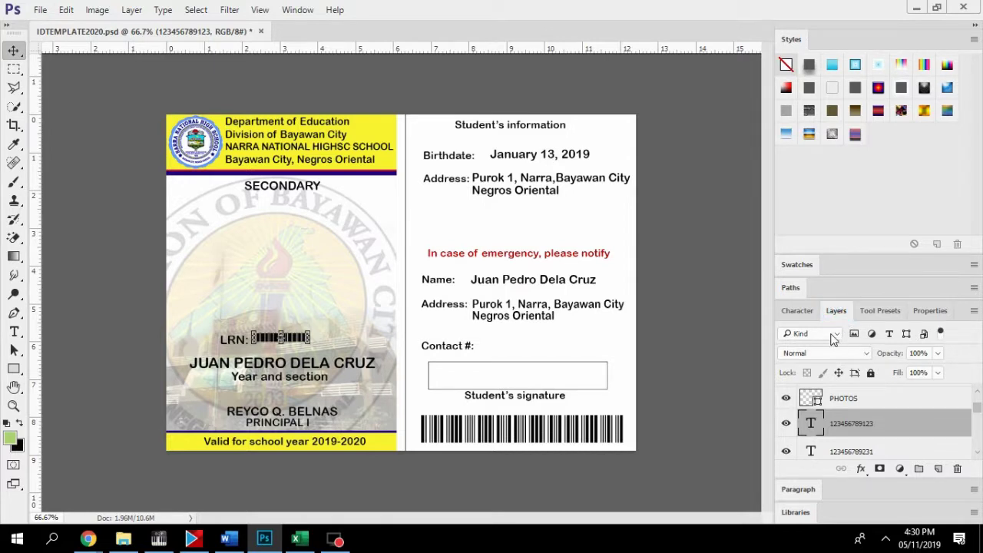
# Change the font of the new LRN number text to Amaranth.
pyautogui.click(930, 310)
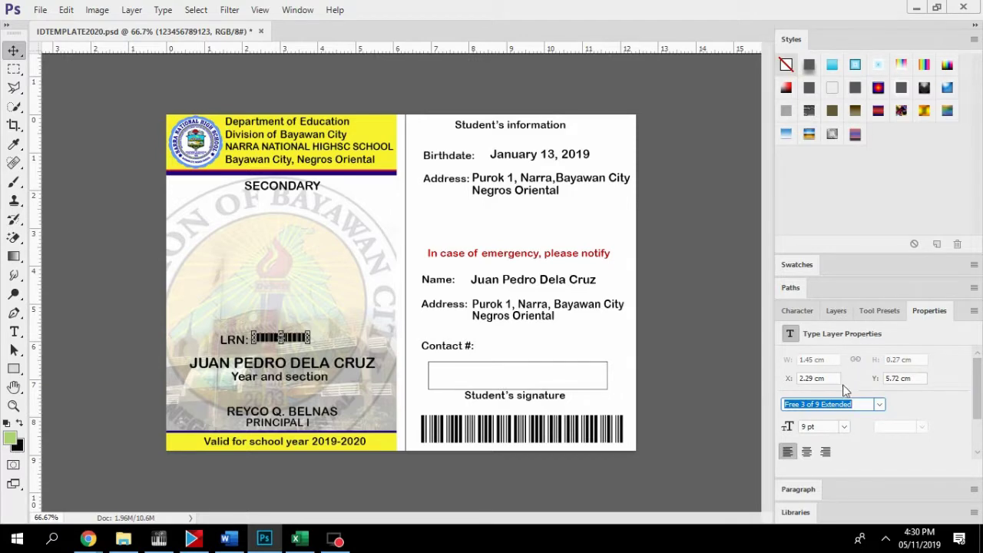
pyautogui.click(880, 404)
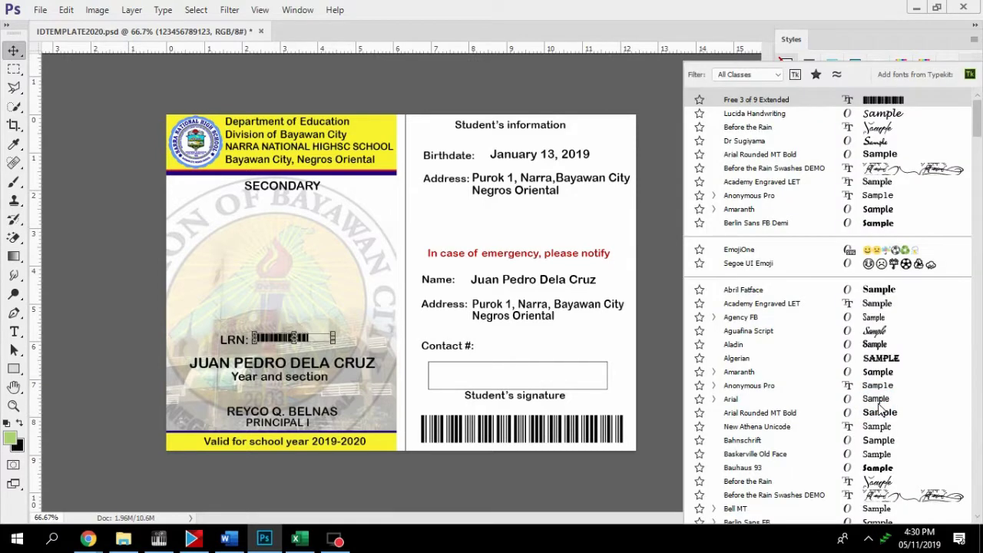
pyautogui.moveTo(977, 122); pyautogui.dragTo(977, 130)
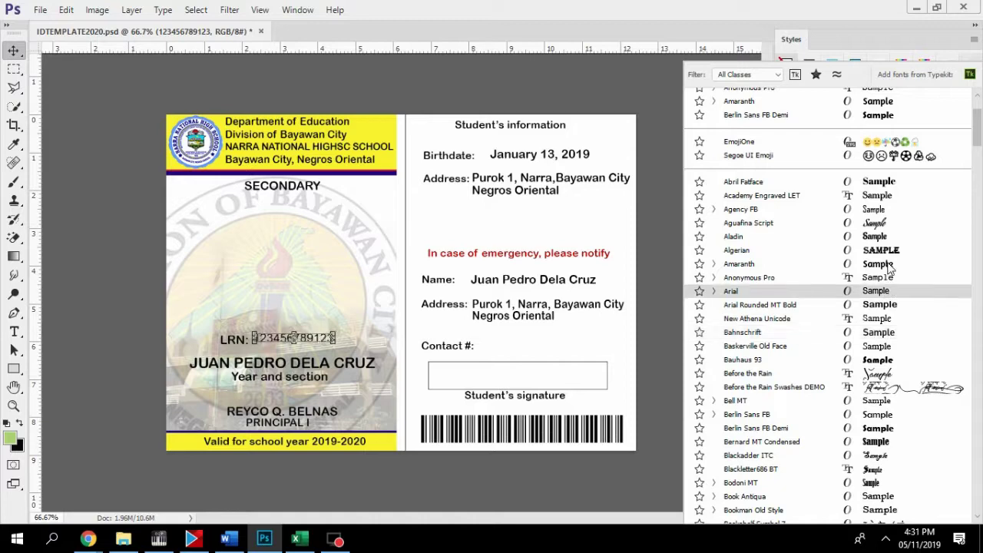
pyautogui.scroll(2, 889, 267)
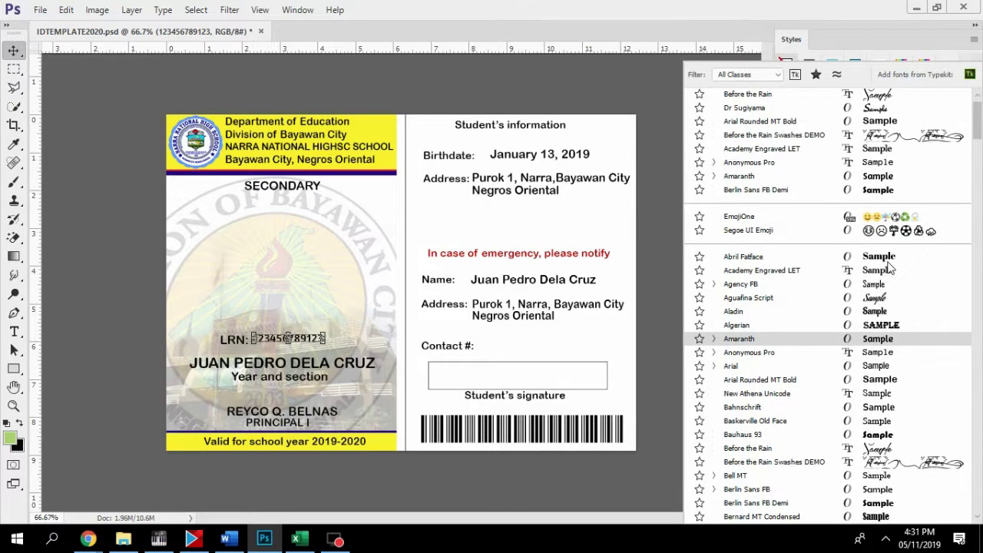
pyautogui.scroll(2, 902, 192)
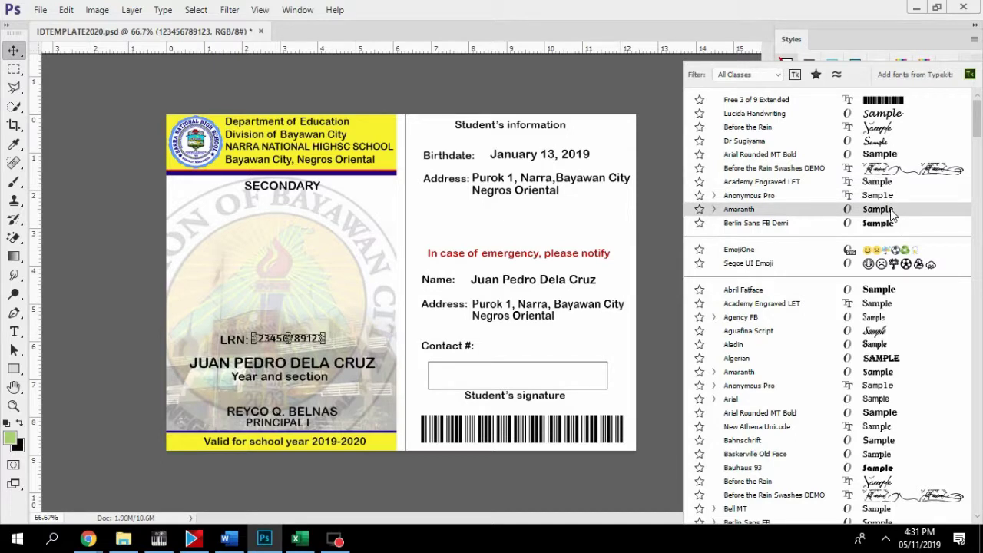
pyautogui.click(891, 210)
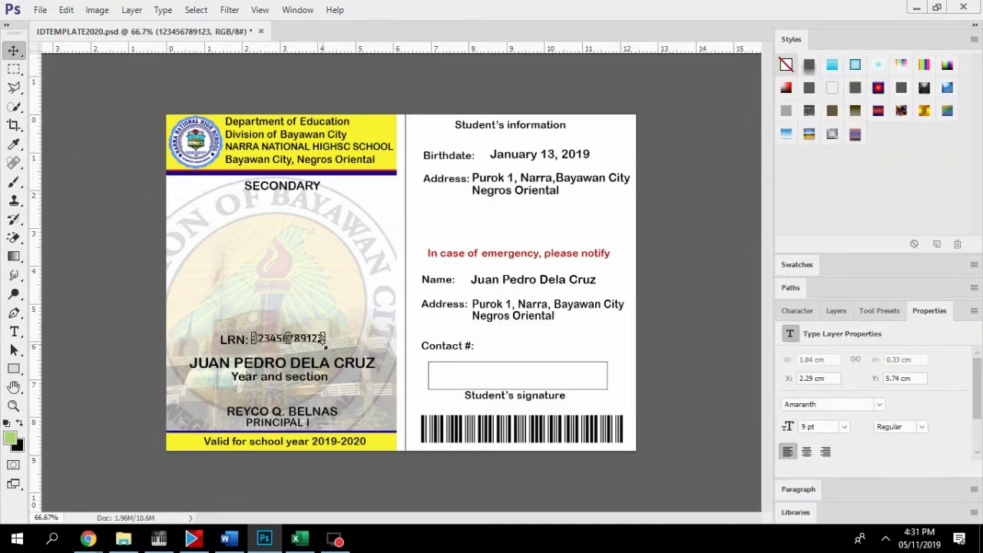
# Stretch the LRN number text to about 2.72 cm wide and apply the transformation.
pyautogui.moveTo(322, 343); pyautogui.dragTo(355, 337)
pyautogui.click(13, 50)
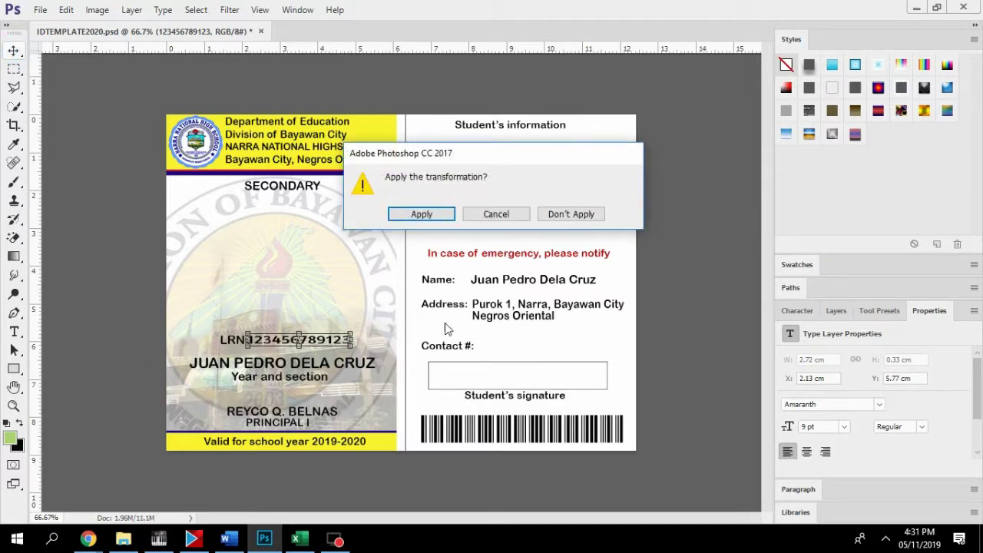
pyautogui.click(418, 213)
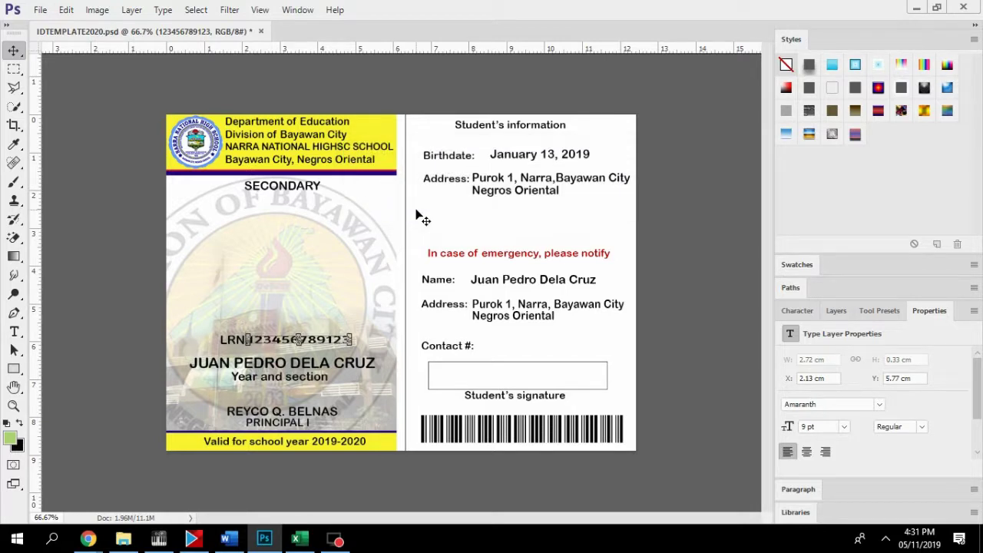
# Nudge the LRN number slightly right and up to X 2.18 cm, Y 5.76 cm so it lines up with its label.
pyautogui.press('Right')
pyautogui.press('Right')
pyautogui.press('Right')
pyautogui.press('Right')
pyautogui.press('Right')
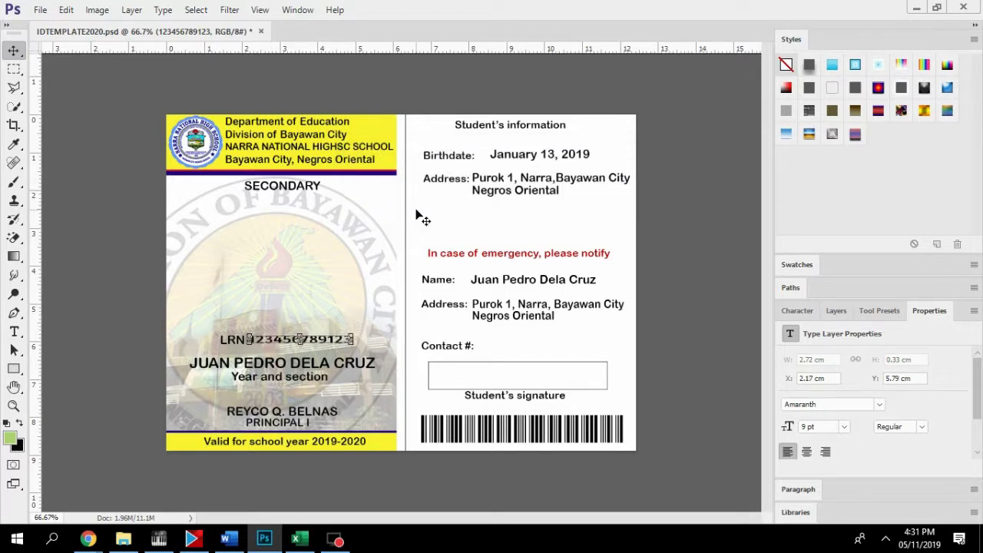
pyautogui.press('Up')
pyautogui.press('a')
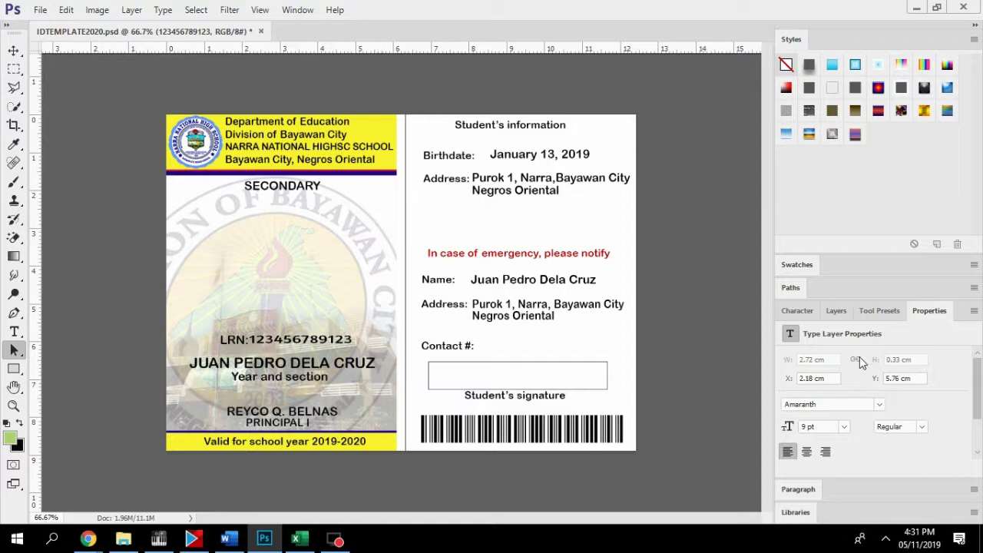
# Select the LRN number layer, check the column headings of DATASOURCEG12GAS - Copy.xlsx in Excel, and return to Photoshop.
pyautogui.click(836, 311)
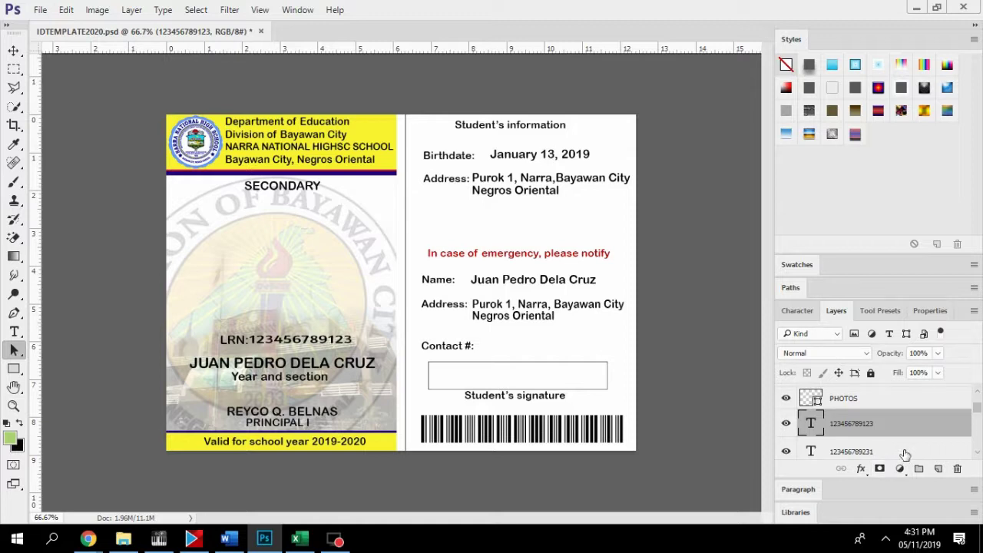
pyautogui.click(882, 422)
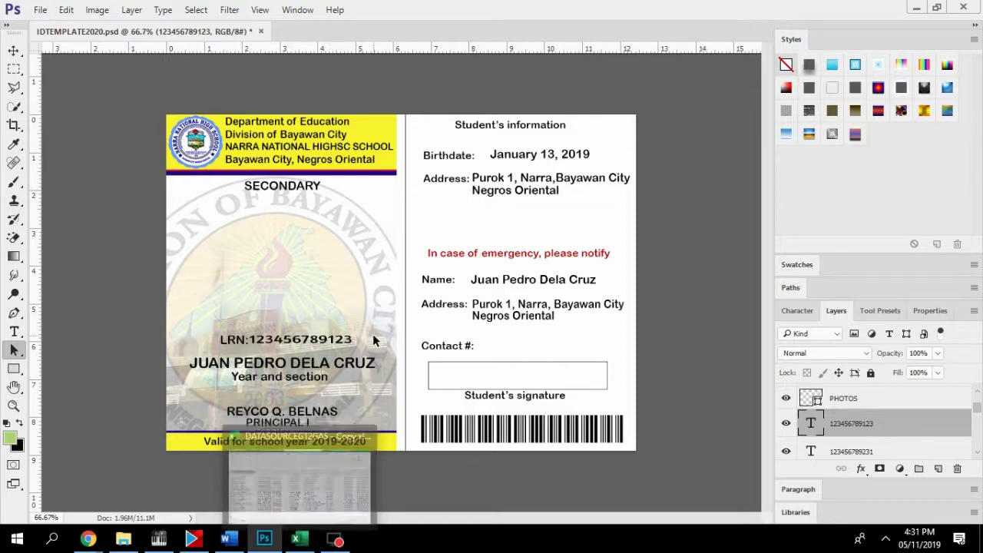
pyautogui.click(296, 542)
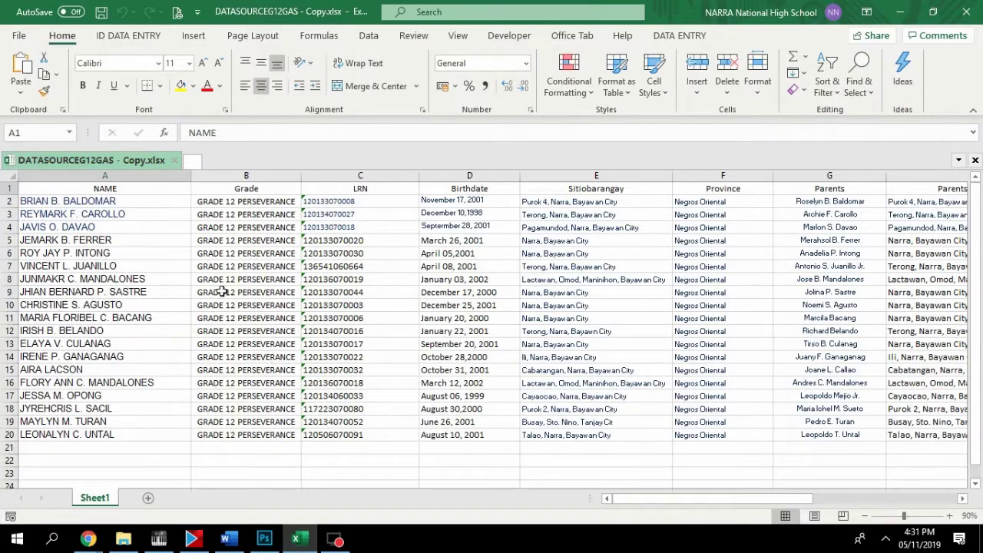
pyautogui.click(127, 189)
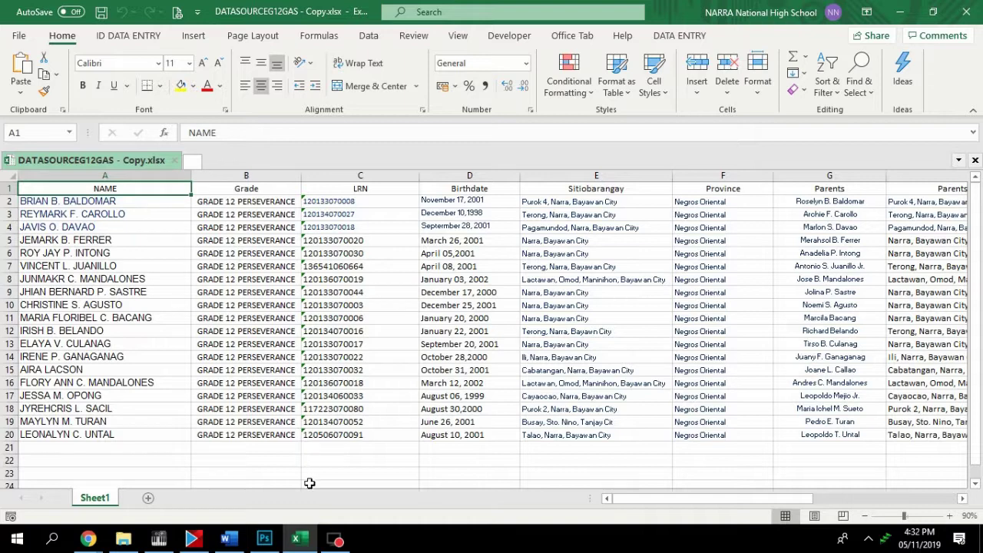
pyautogui.click(264, 540)
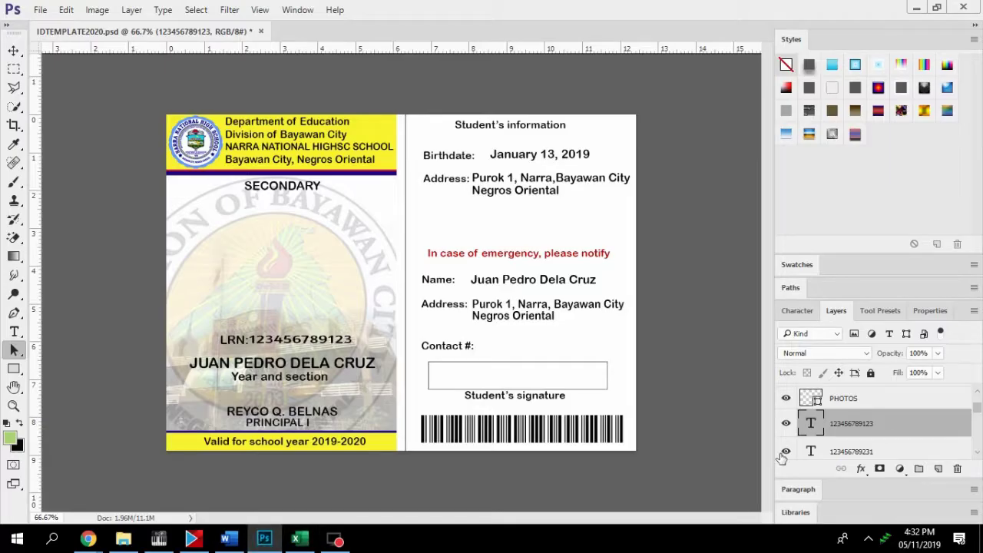
pyautogui.doubleClick(852, 424)
pyautogui.write('na')
pyautogui.click(909, 428)
pyautogui.hotkey('ctrl', 'z')
# Select the uppercase student name text layer directly above the Background layer, with the Move tool active.
pyautogui.scroll(1, 906, 427)
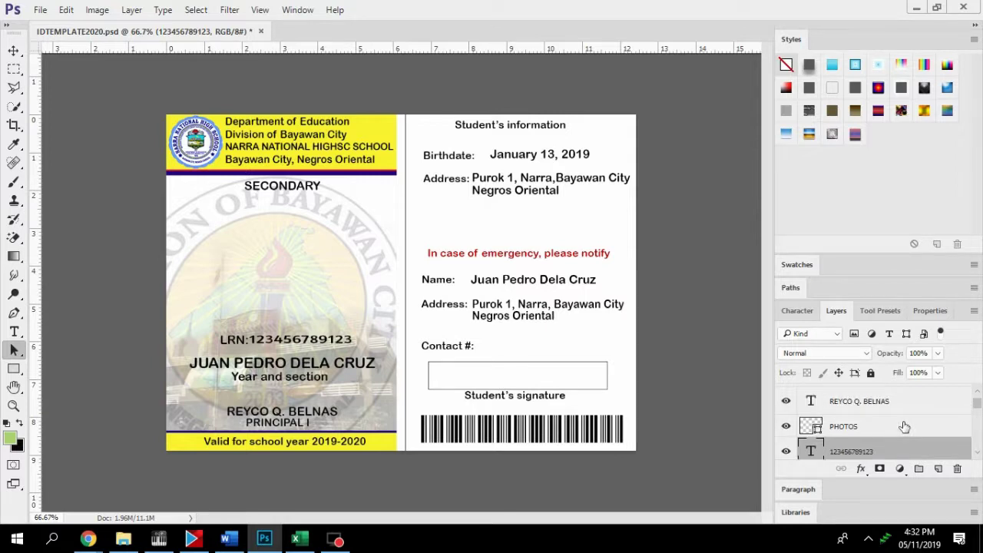
pyautogui.scroll(-5, 905, 427)
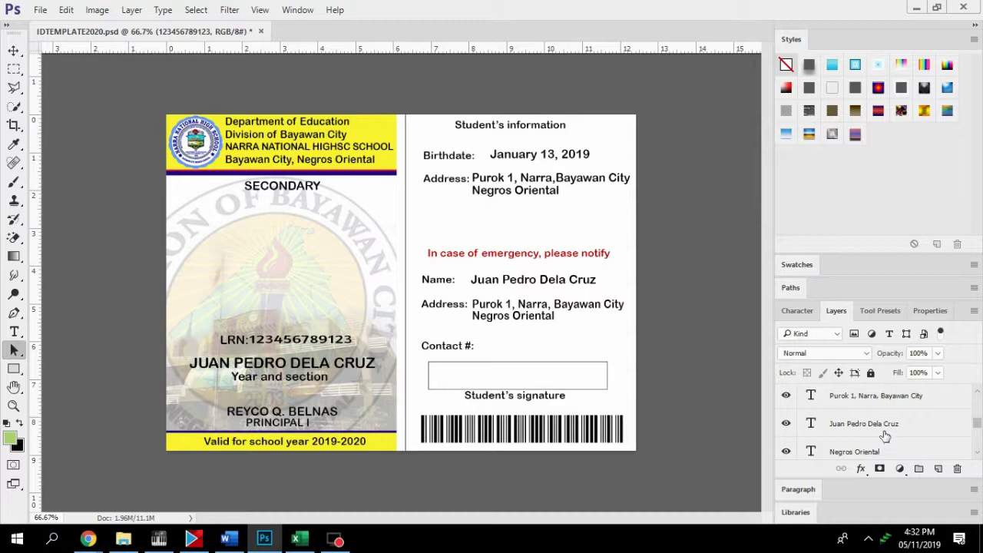
pyautogui.click(882, 431)
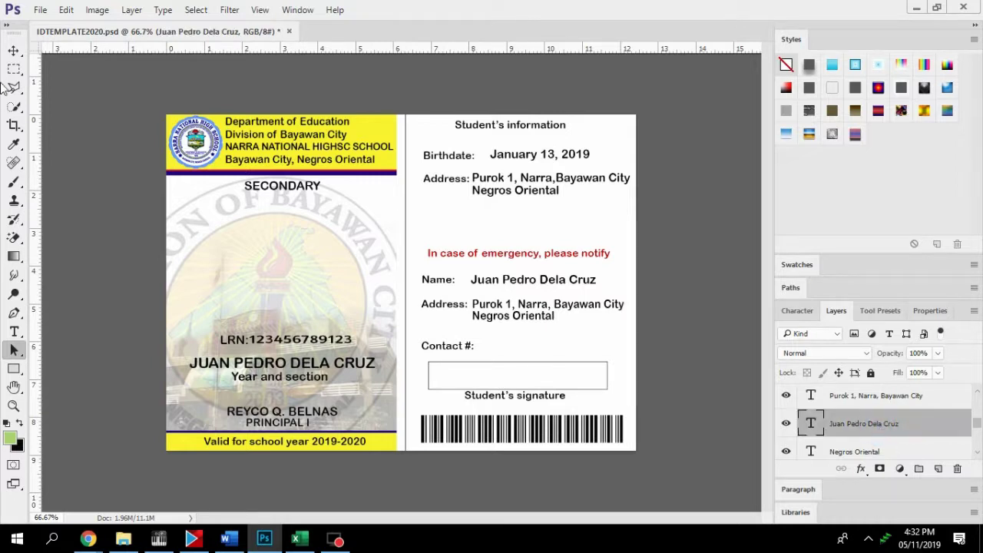
pyautogui.click(13, 50)
pyautogui.scroll(-1, 880, 436)
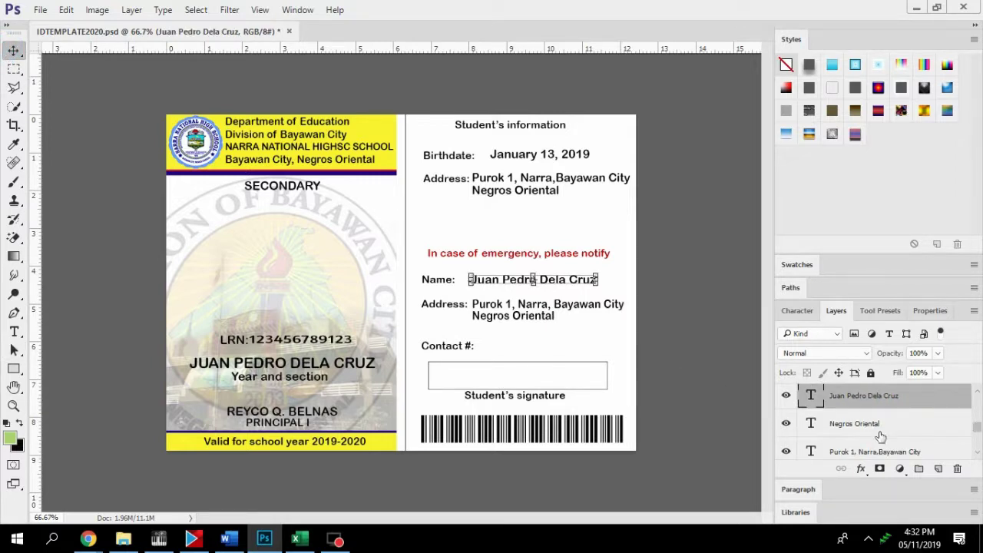
pyautogui.scroll(-5, 880, 437)
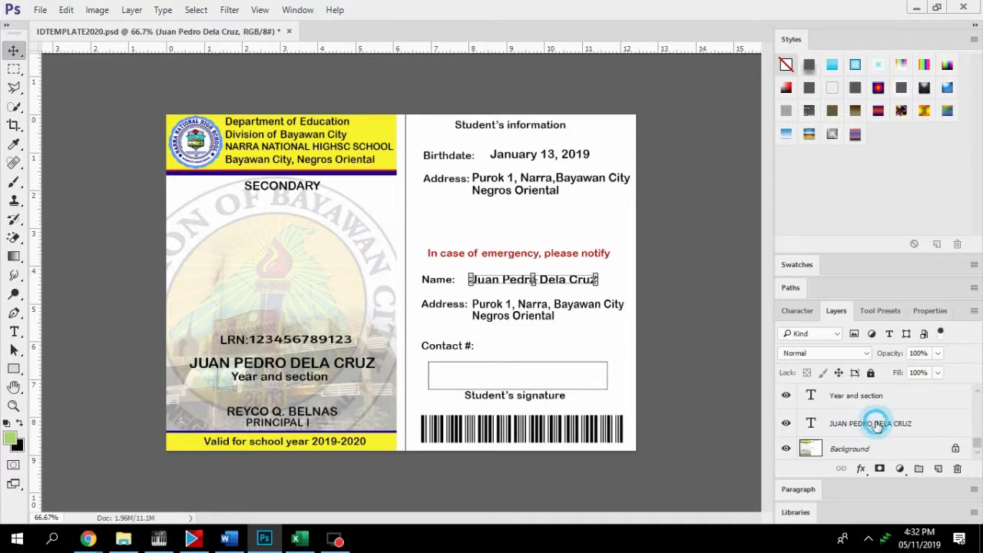
pyautogui.click(878, 425)
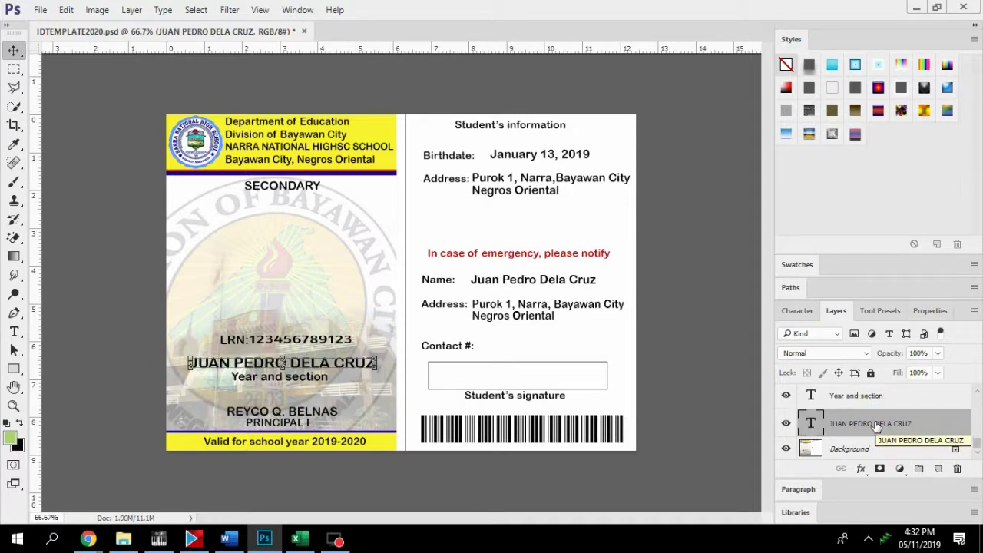
# Check the first column heading in the Excel data source, return to Photoshop, and rename the uppercase student name layer as NAME.
pyautogui.click(307, 542)
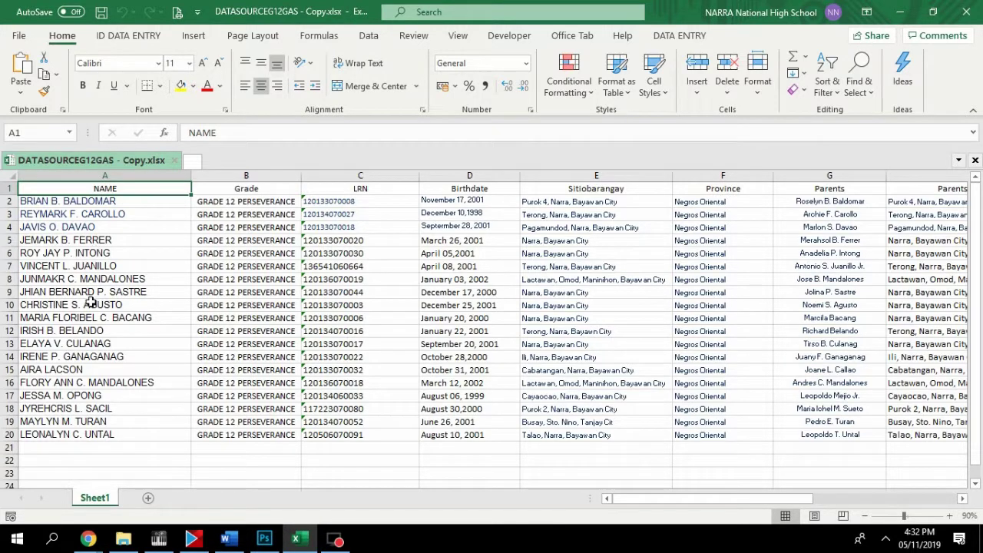
pyautogui.click(265, 539)
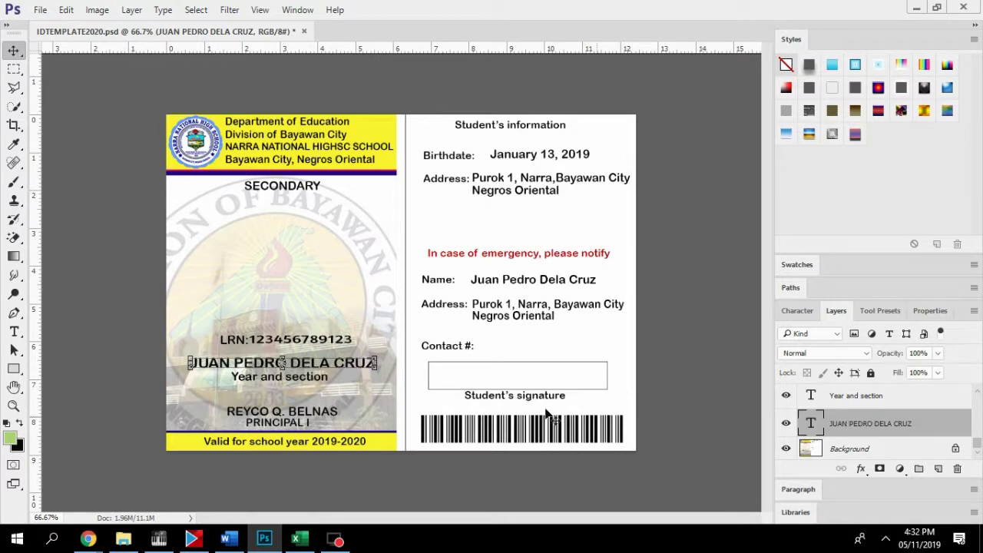
pyautogui.doubleClick(868, 424)
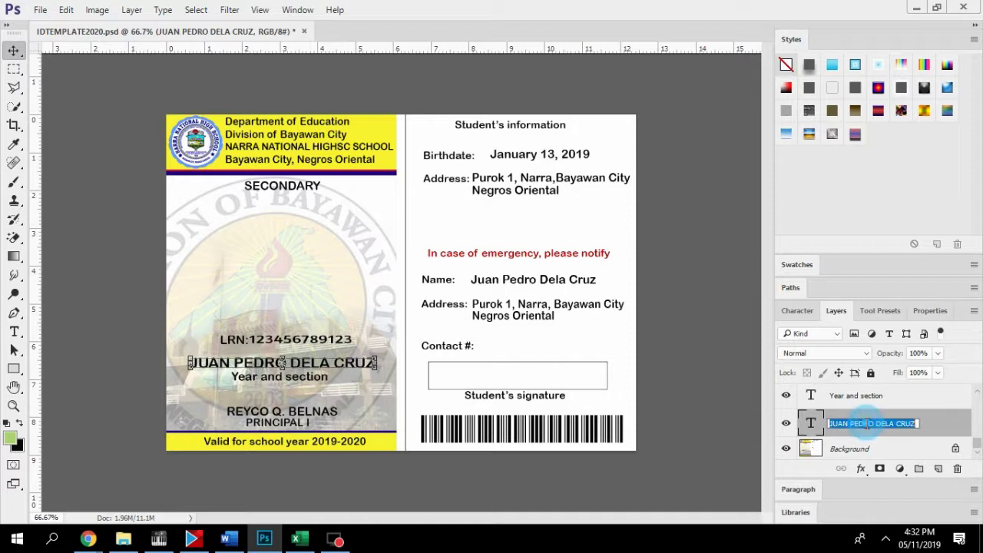
pyautogui.write('NAME')
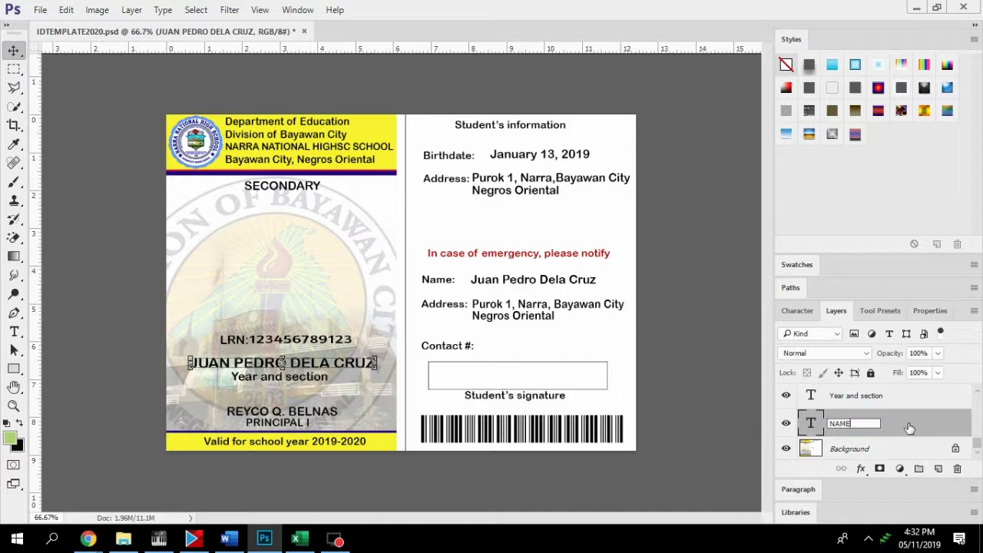
pyautogui.press('Return')
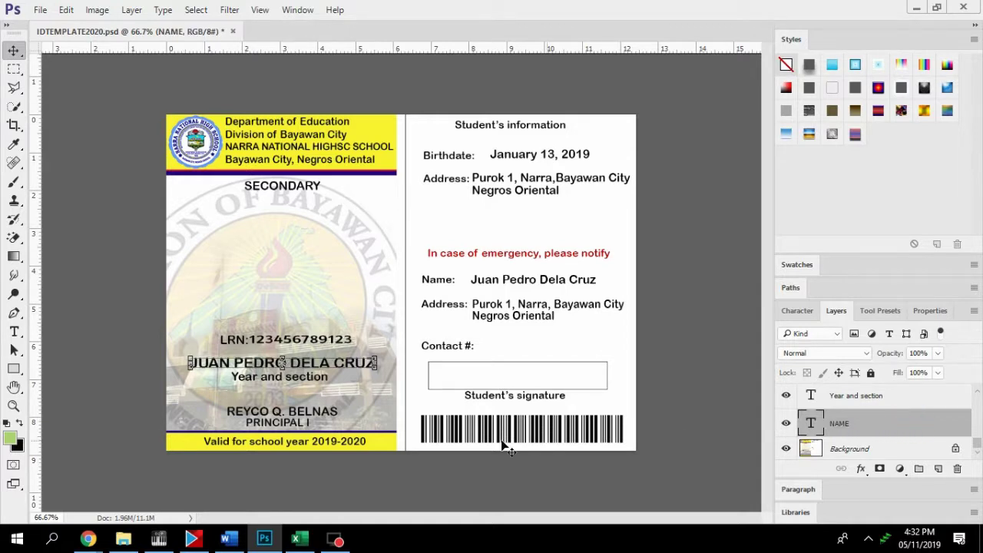
# Check the second column heading in the Excel data source, return to Photoshop, and rename the "Year and section" layer as Grade.
pyautogui.click(297, 538)
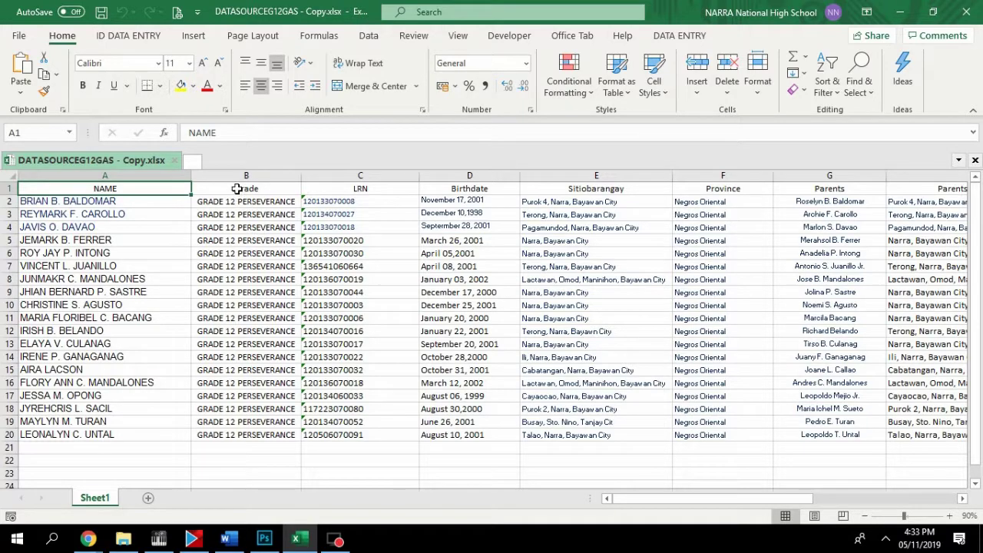
pyautogui.click(264, 539)
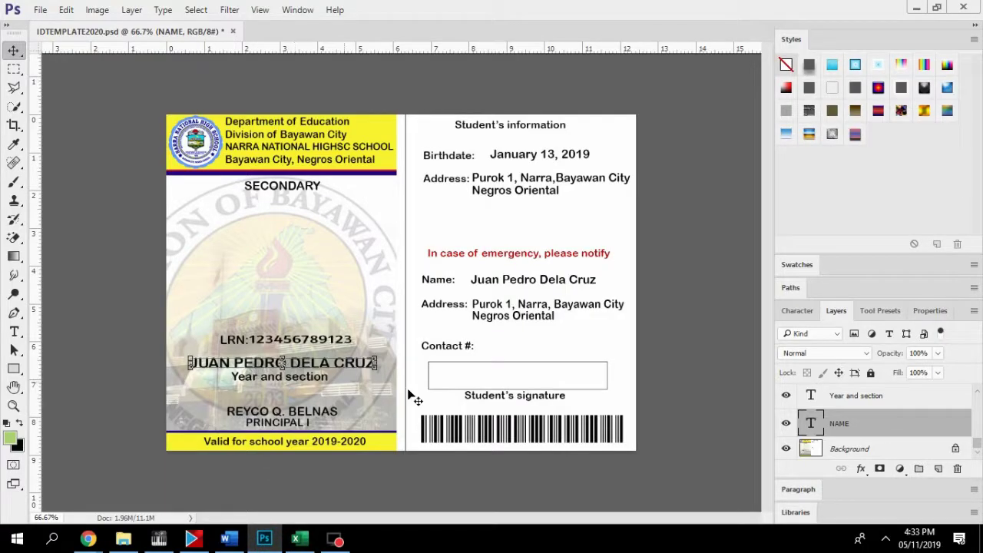
pyautogui.click(872, 398)
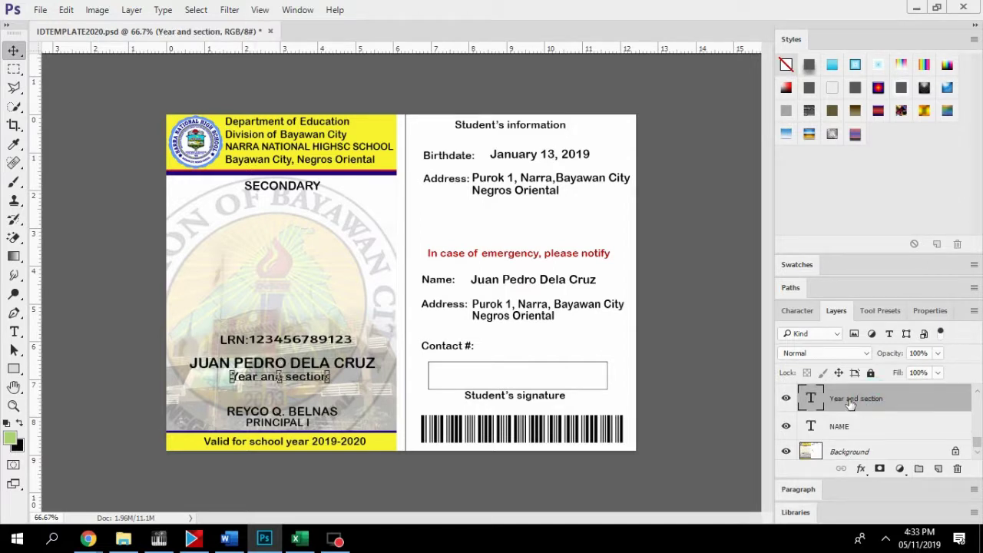
pyautogui.doubleClick(852, 399)
pyautogui.write('g')
pyautogui.click(898, 400)
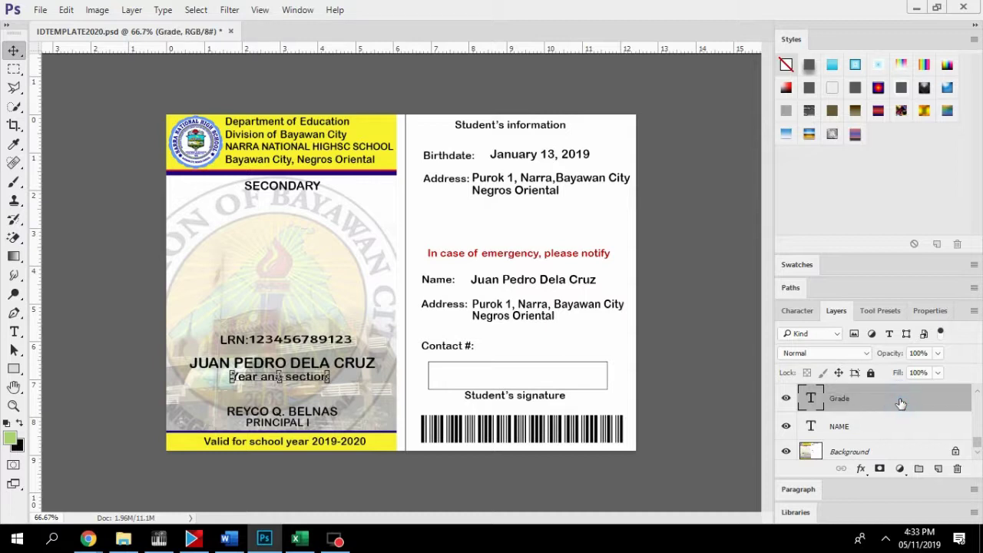
# Check the LRN column heading in the Excel data source and return to Photoshop.
pyautogui.click(299, 540)
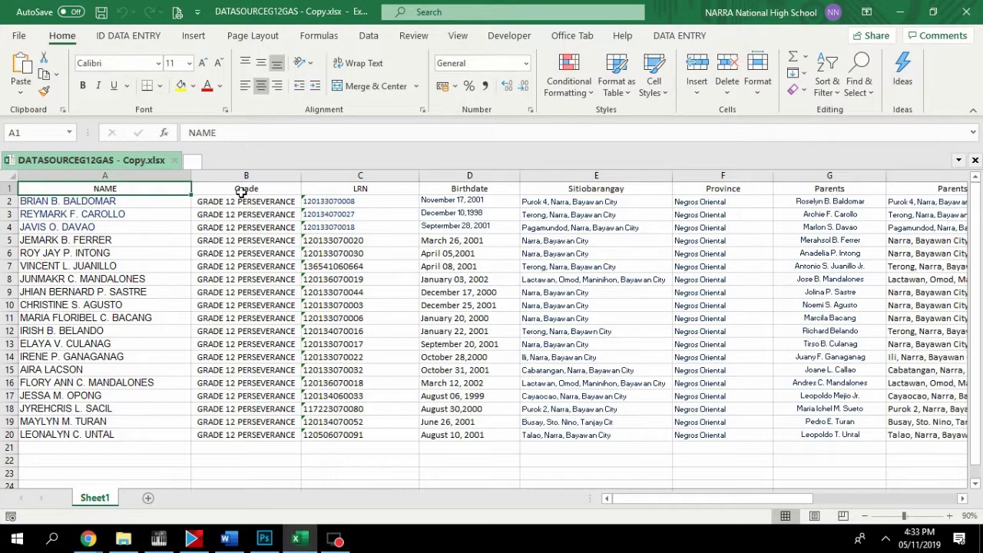
pyautogui.click(344, 190)
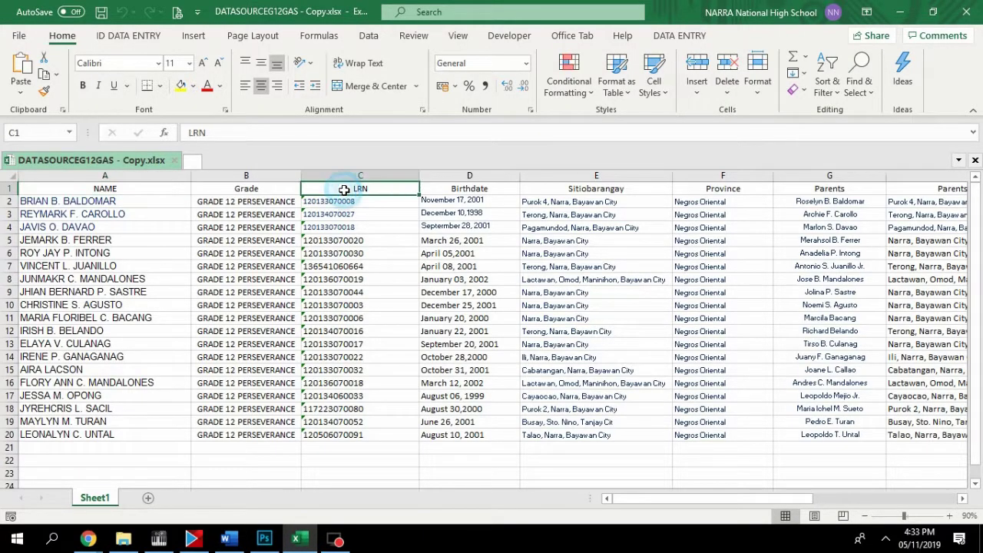
pyautogui.click(361, 176)
pyautogui.click(360, 189)
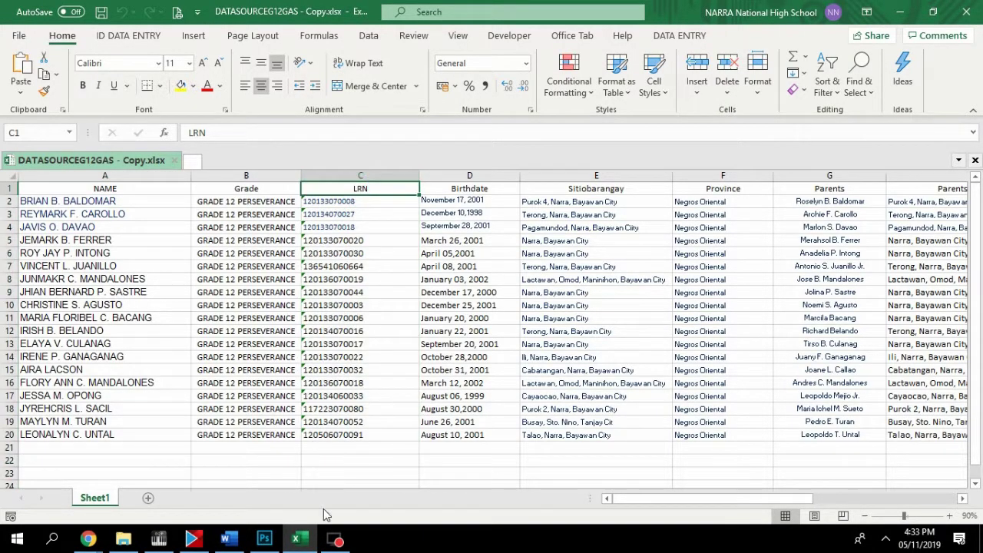
pyautogui.click(265, 539)
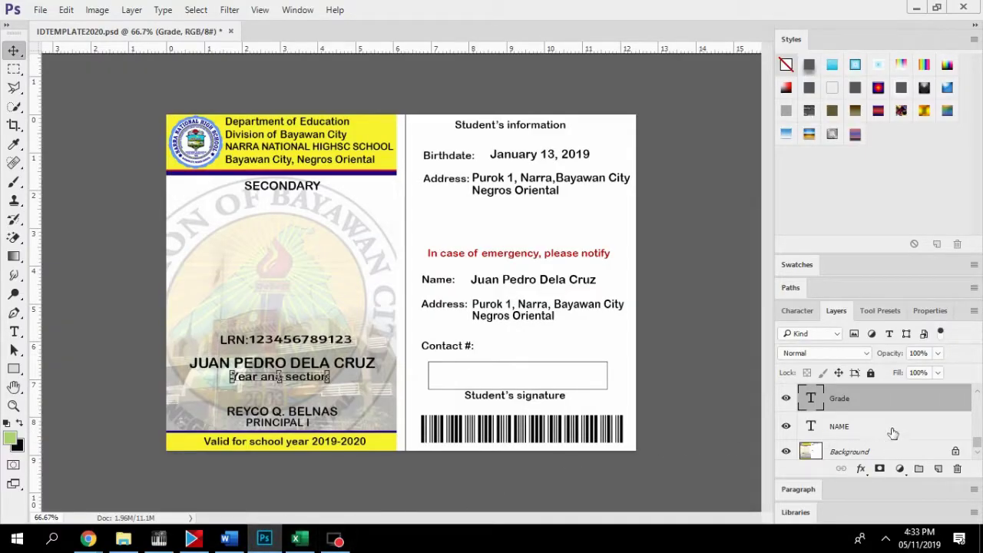
# Rename the text layer holding the LRN number, directly below the PHOTOS layer, as LRN.
pyautogui.scroll(1, 888, 425)
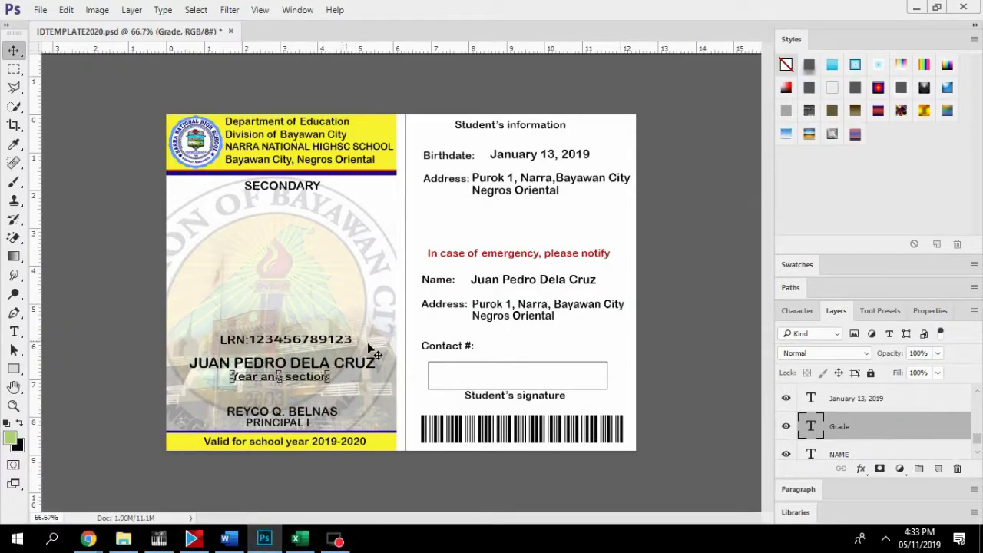
pyautogui.scroll(1, 898, 430)
pyautogui.scroll(2, 903, 432)
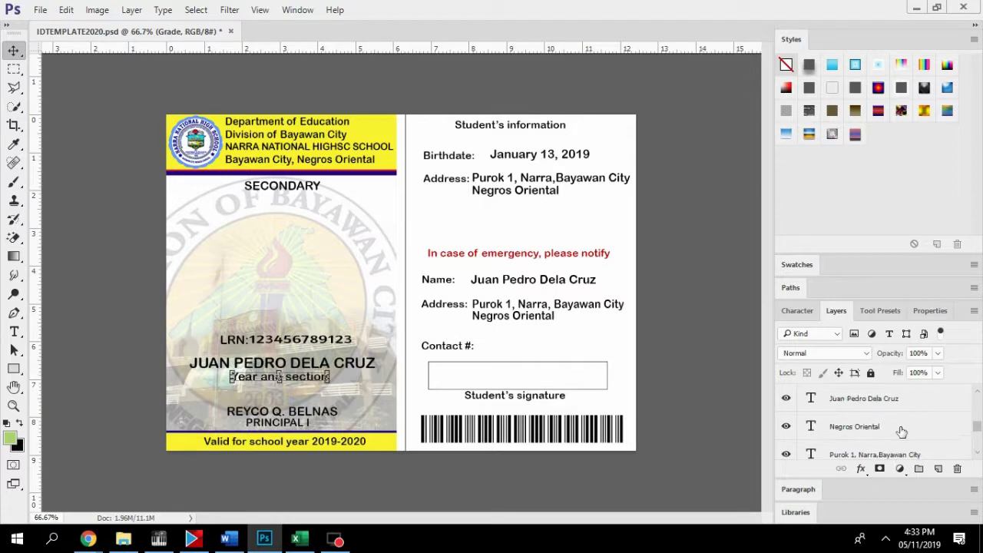
pyautogui.scroll(-4, 902, 427)
pyautogui.scroll(6, 902, 426)
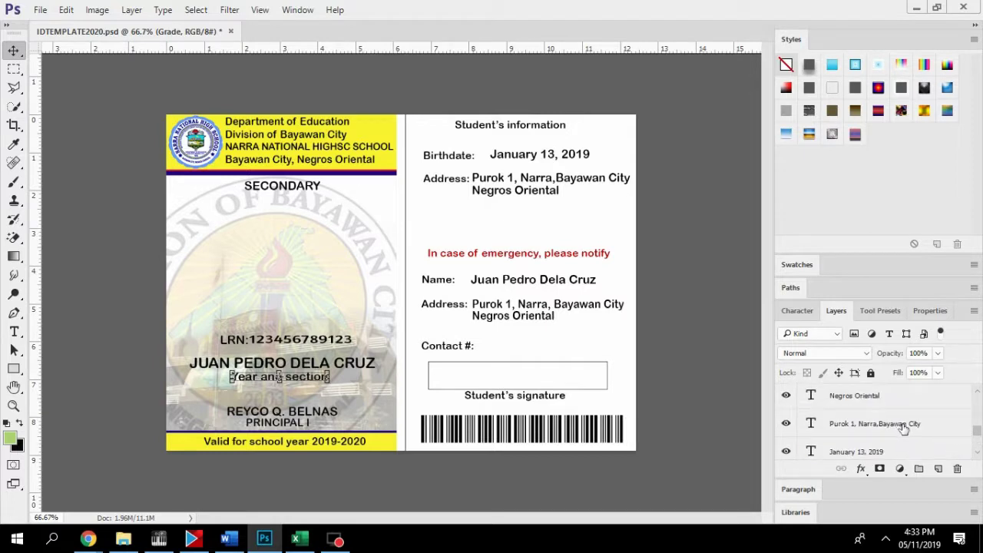
pyautogui.scroll(1, 916, 439)
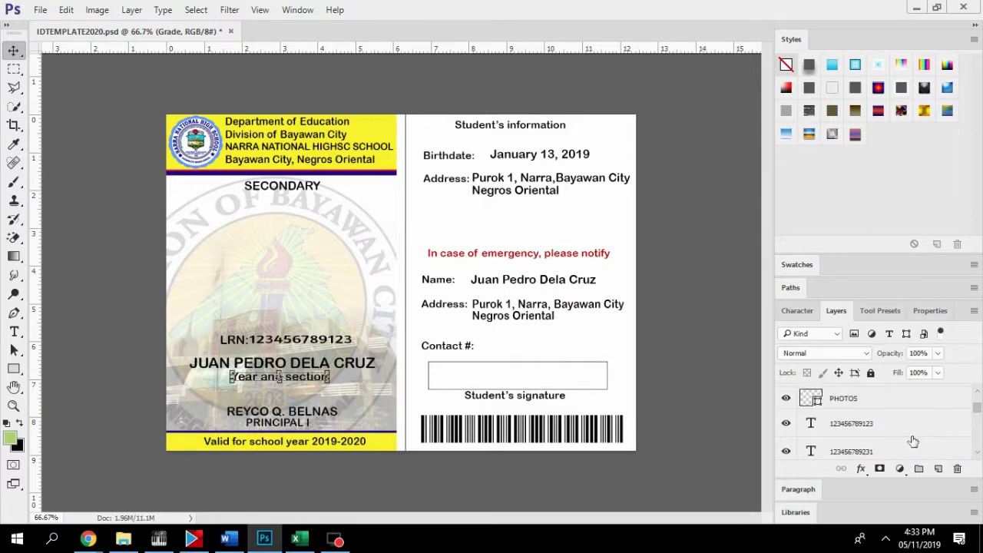
pyautogui.click(875, 425)
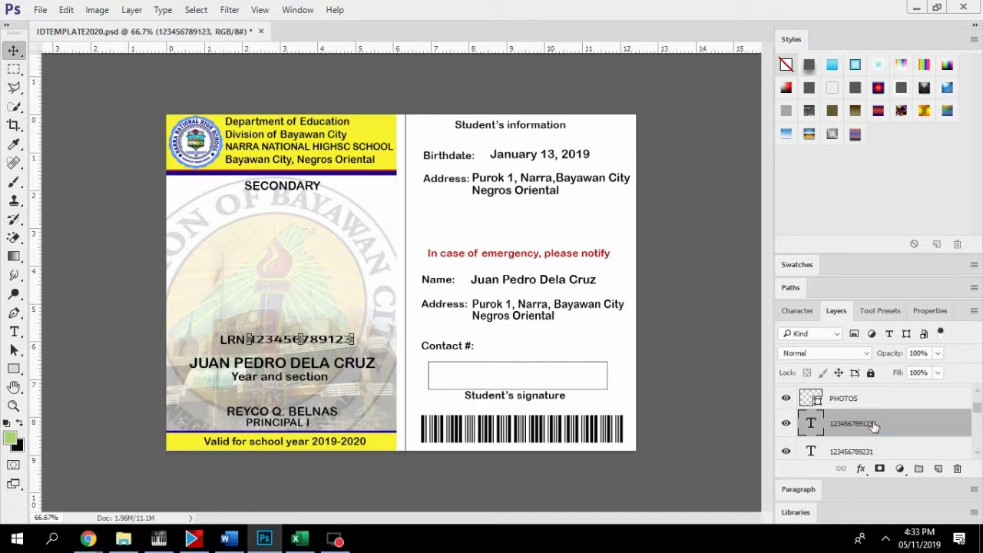
pyautogui.doubleClick(855, 425)
pyautogui.write('LRN')
pyautogui.click(912, 426)
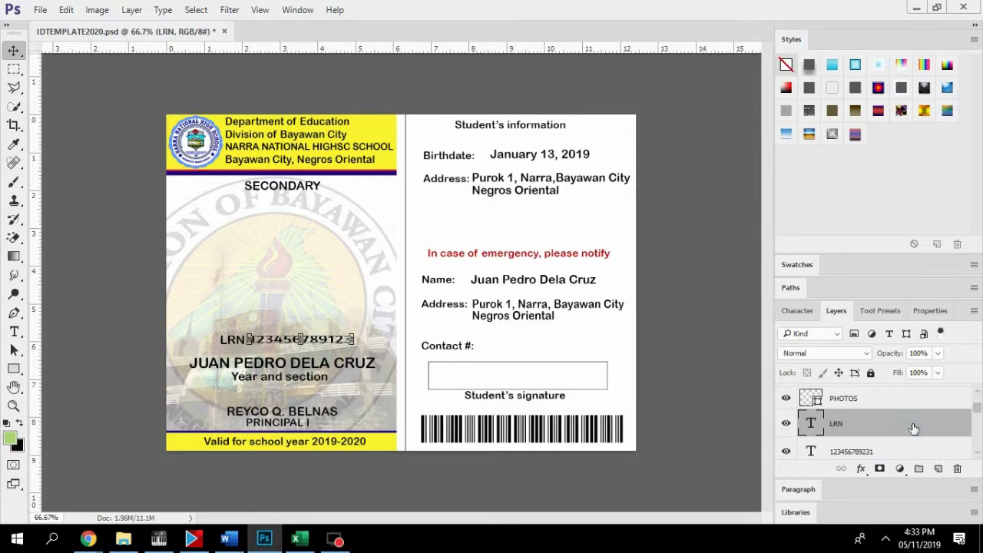
# Check the heading after LRN in the Excel data source, return to Photoshop, and look through the layers for the birthdate text.
pyautogui.scroll(-1, 913, 428)
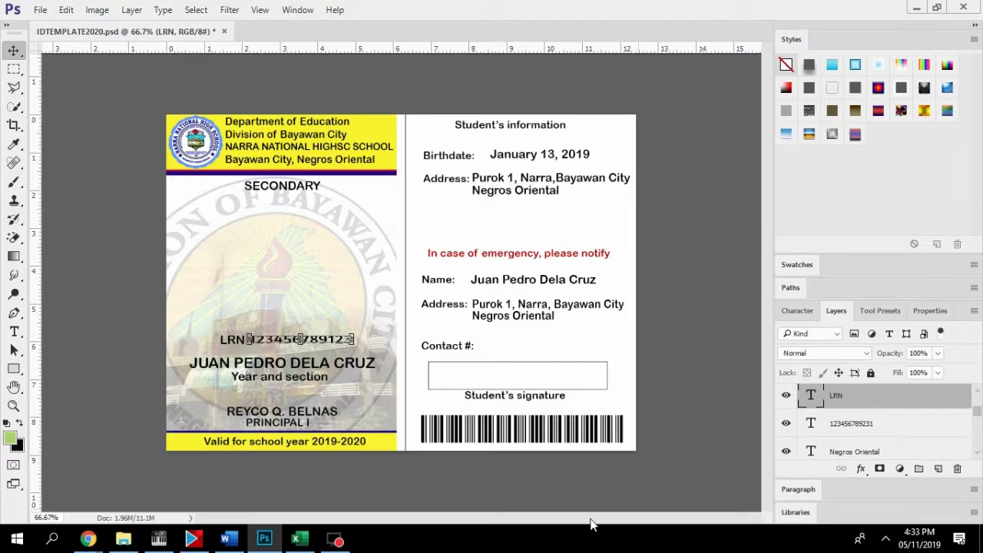
pyautogui.click(296, 541)
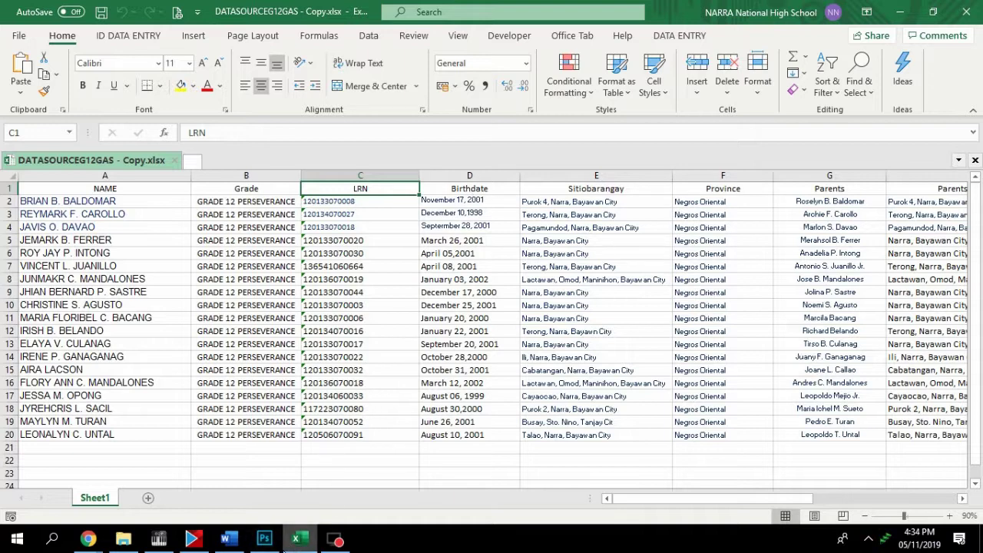
pyautogui.click(264, 538)
pyautogui.scroll(2, 895, 424)
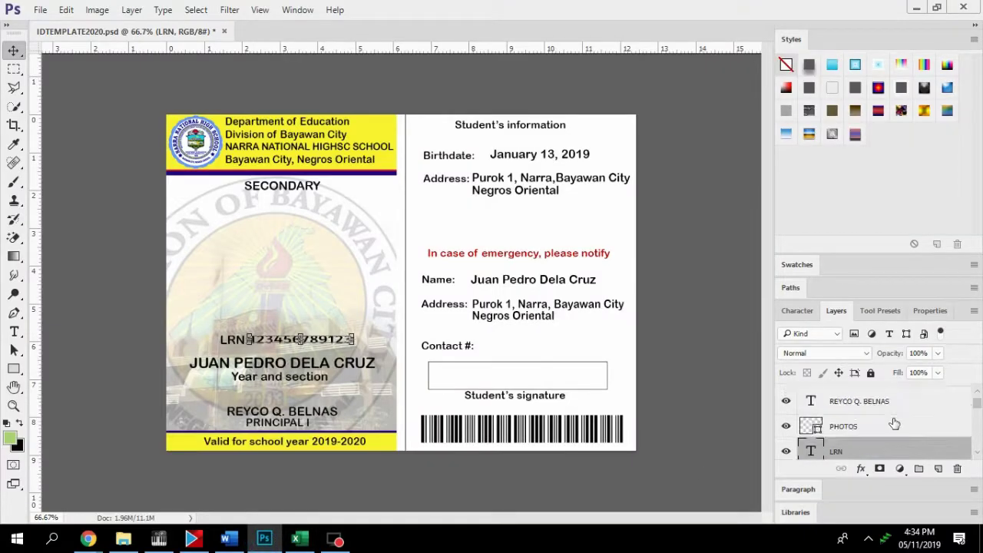
pyautogui.scroll(1, 896, 426)
pyautogui.scroll(-6, 895, 428)
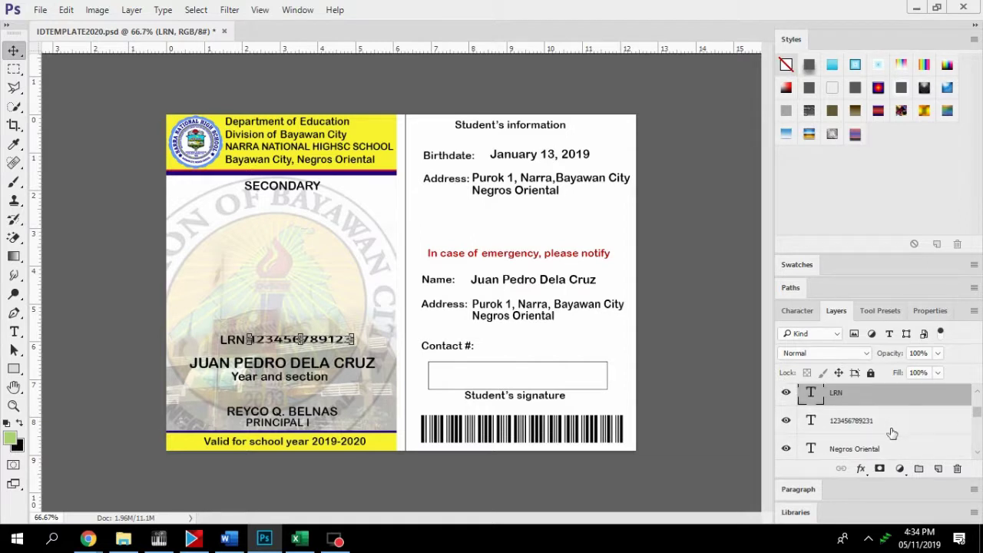
pyautogui.scroll(5, 892, 439)
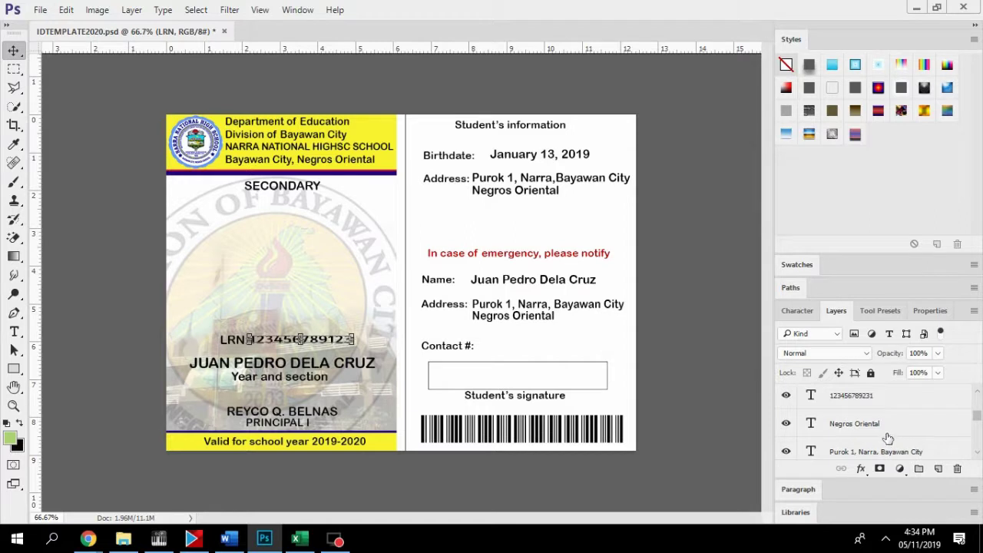
pyautogui.scroll(2, 888, 438)
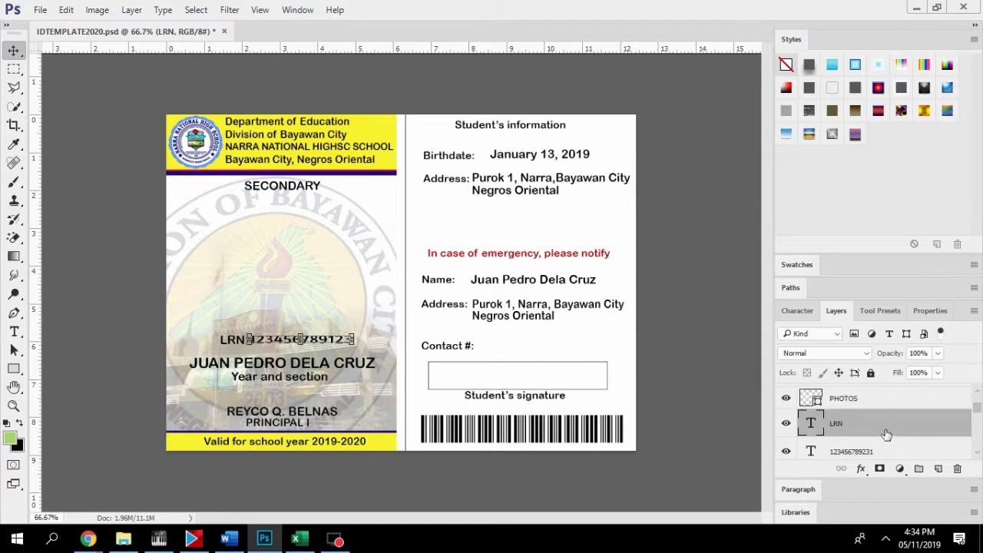
pyautogui.scroll(2, 887, 436)
pyautogui.scroll(-2, 887, 436)
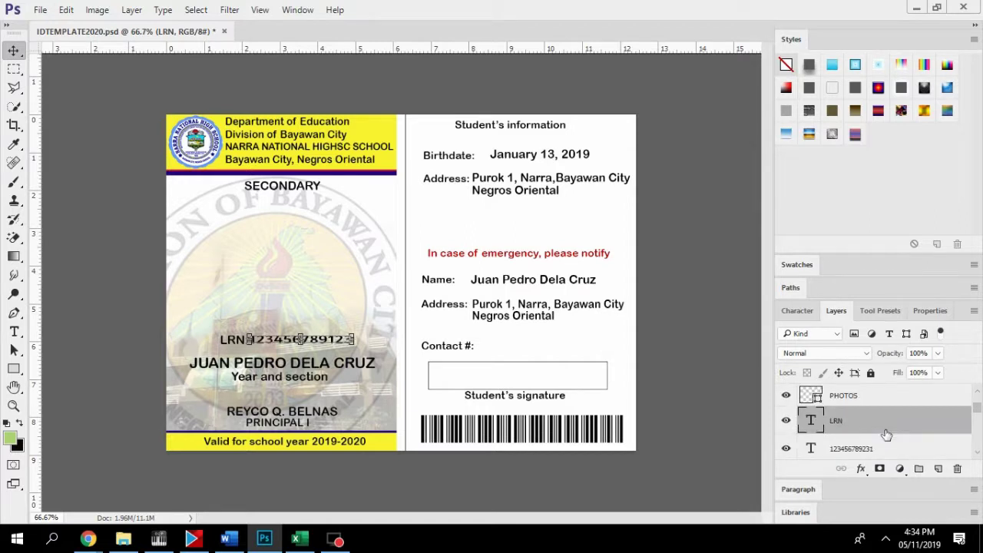
pyautogui.scroll(-2, 887, 435)
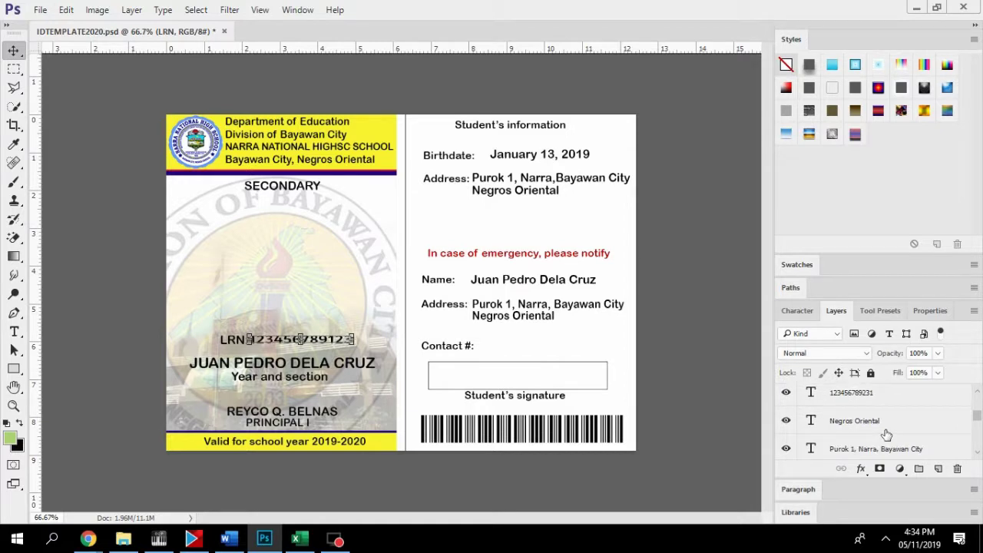
pyautogui.scroll(-2, 887, 435)
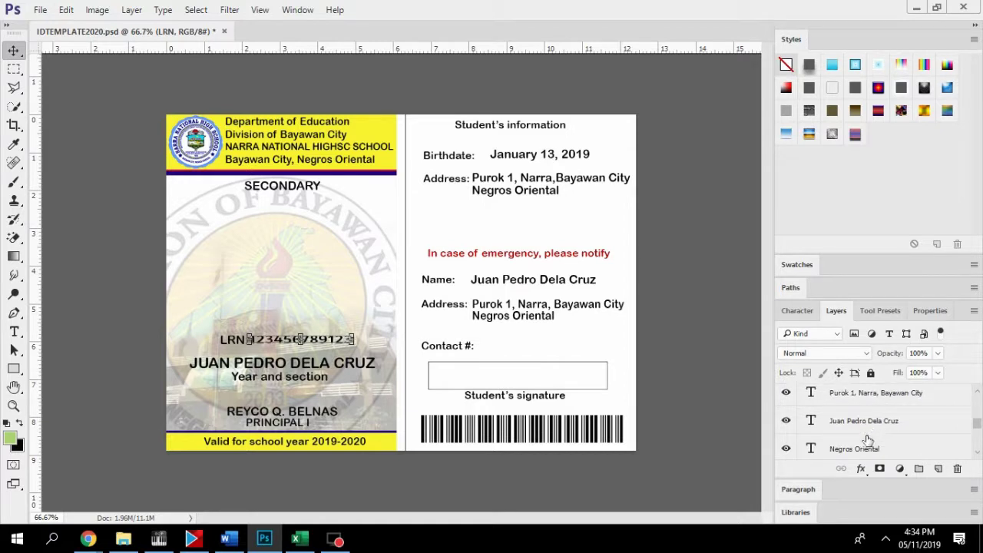
pyautogui.scroll(-1, 871, 413)
pyautogui.scroll(-1, 871, 413)
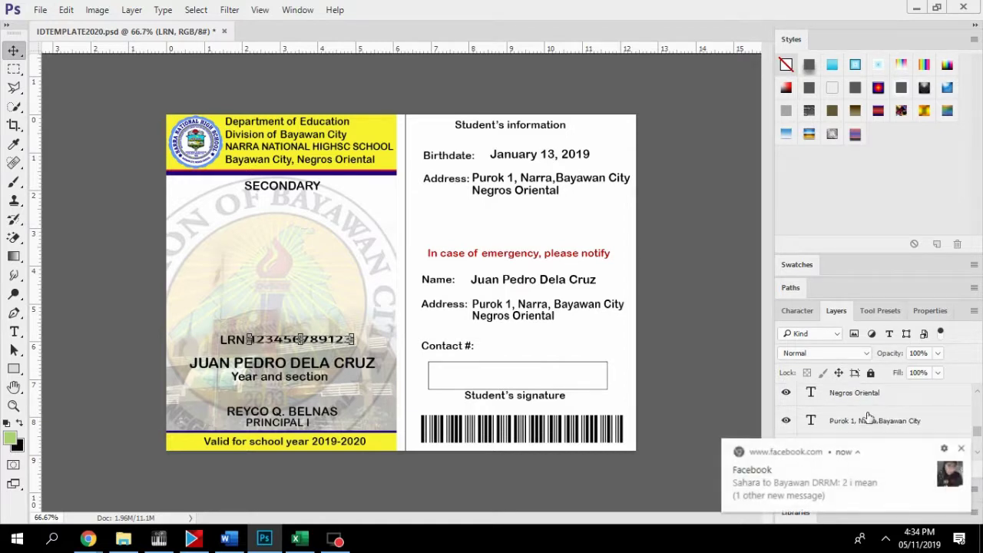
pyautogui.click(964, 448)
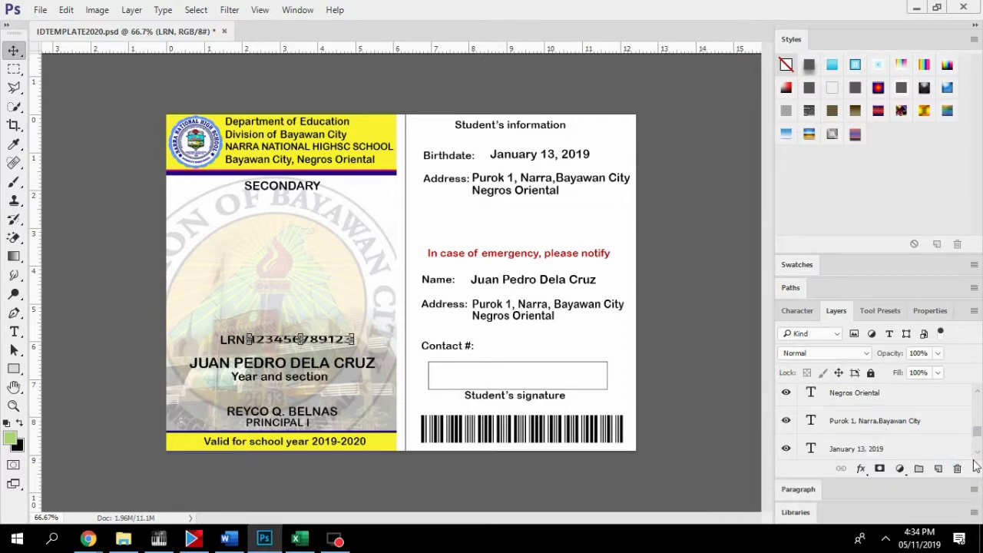
pyautogui.click(977, 453)
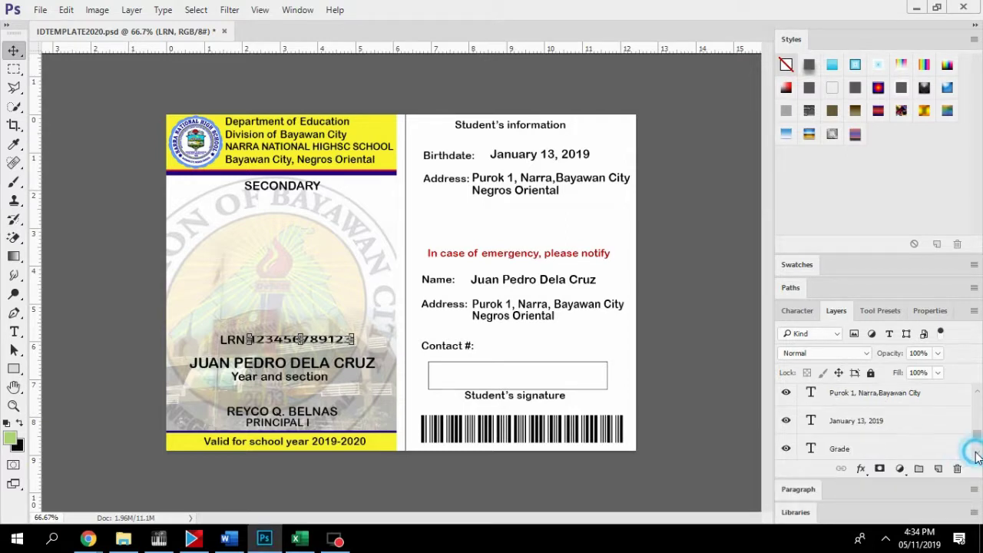
# Rename the text layer with the student's birthdate, directly above the Grade layer, as Birthdate.
pyautogui.click(868, 422)
pyautogui.doubleClick(859, 421)
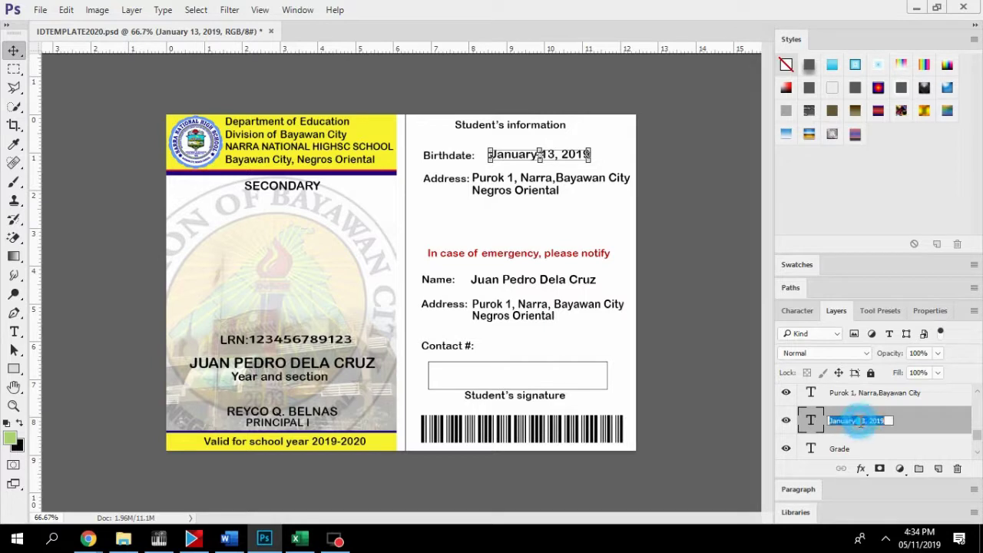
pyautogui.write('B')
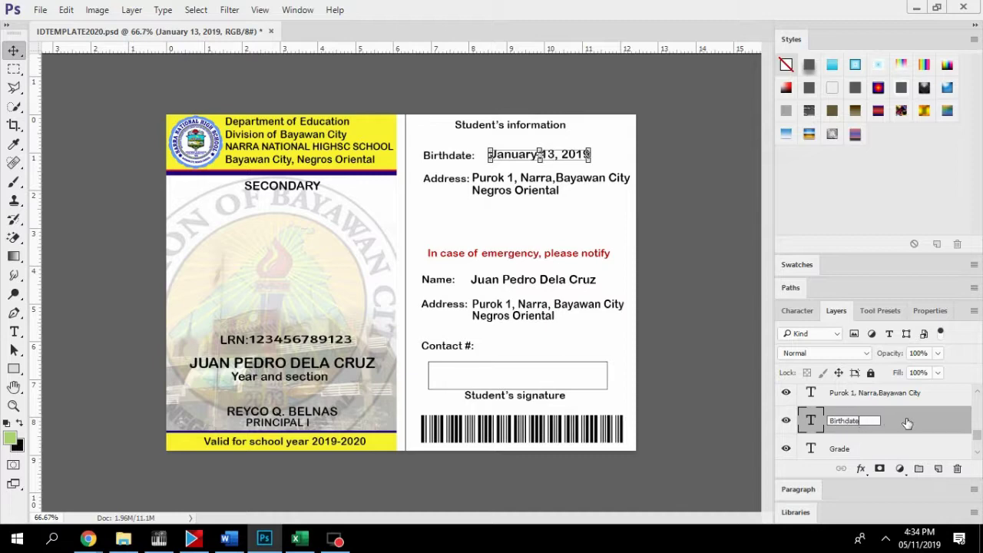
pyautogui.write('irthdate')
pyautogui.press('Return')
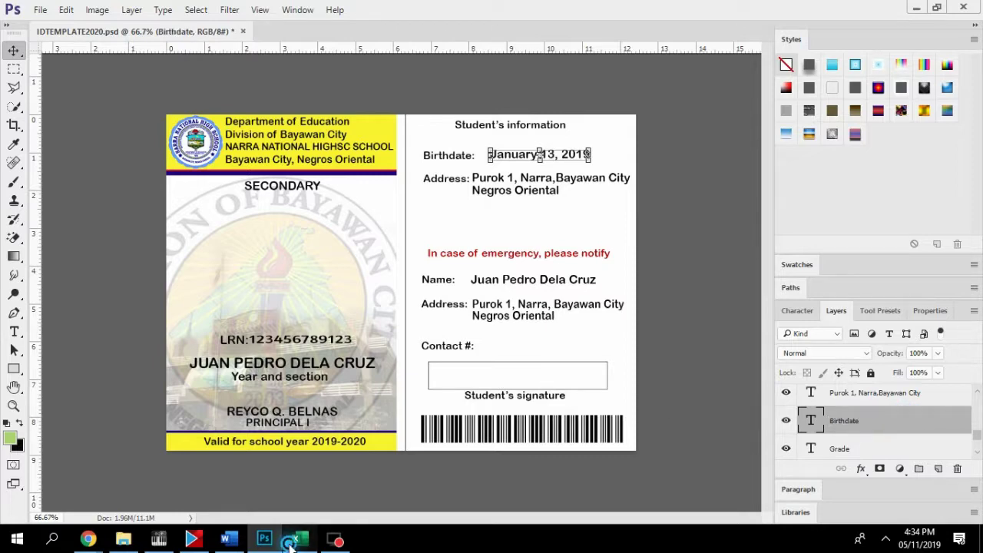
# Check the heading after Birthdate in the Excel data source, return to Photoshop, and look through the layers for the student's address text.
pyautogui.click(292, 542)
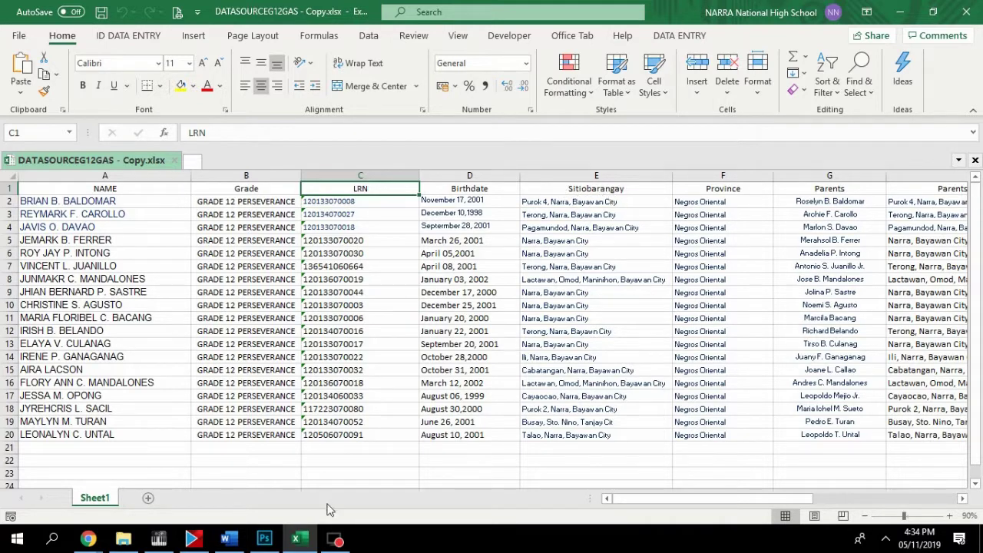
pyautogui.click(265, 540)
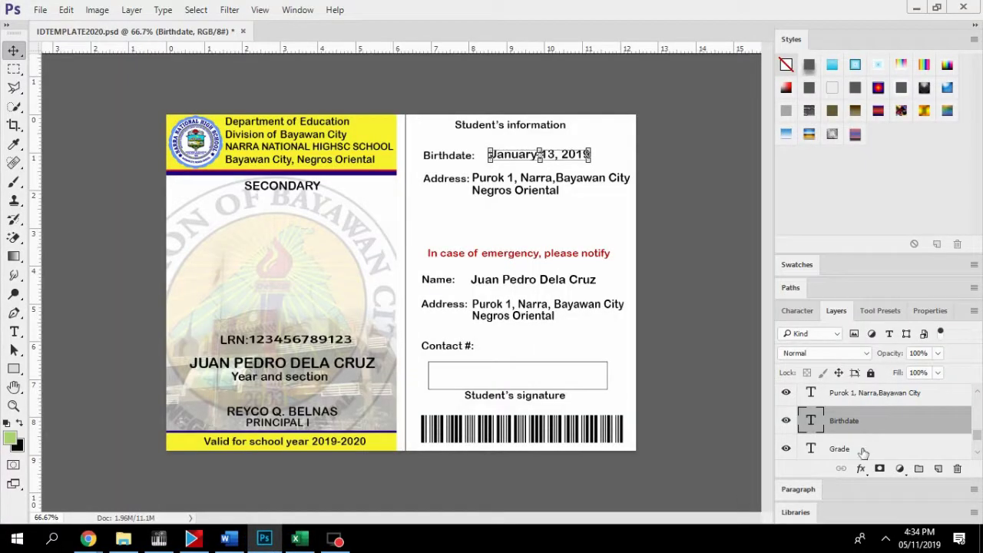
pyautogui.scroll(5, 899, 406)
pyautogui.scroll(3, 899, 407)
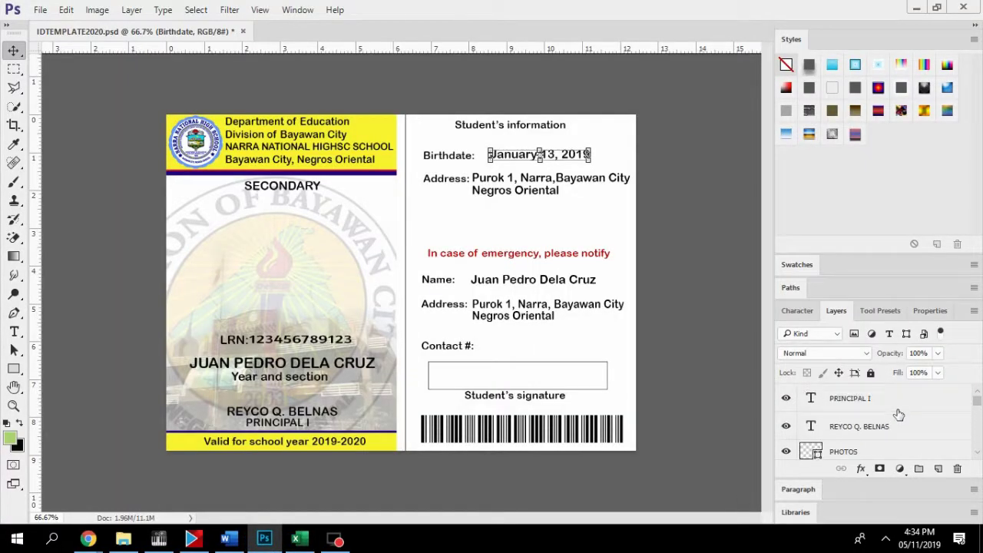
pyautogui.scroll(-5, 899, 415)
pyautogui.click(893, 421)
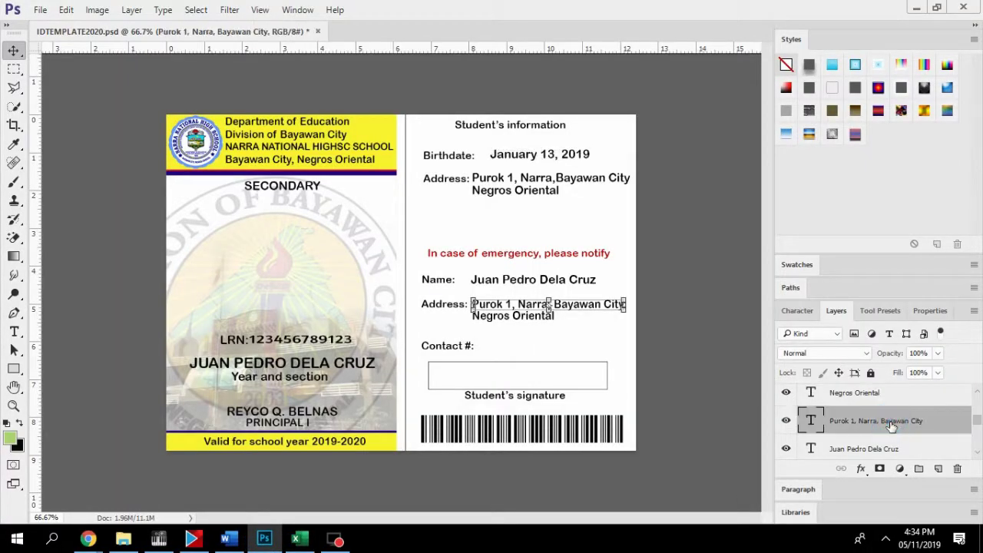
pyautogui.scroll(-5, 855, 442)
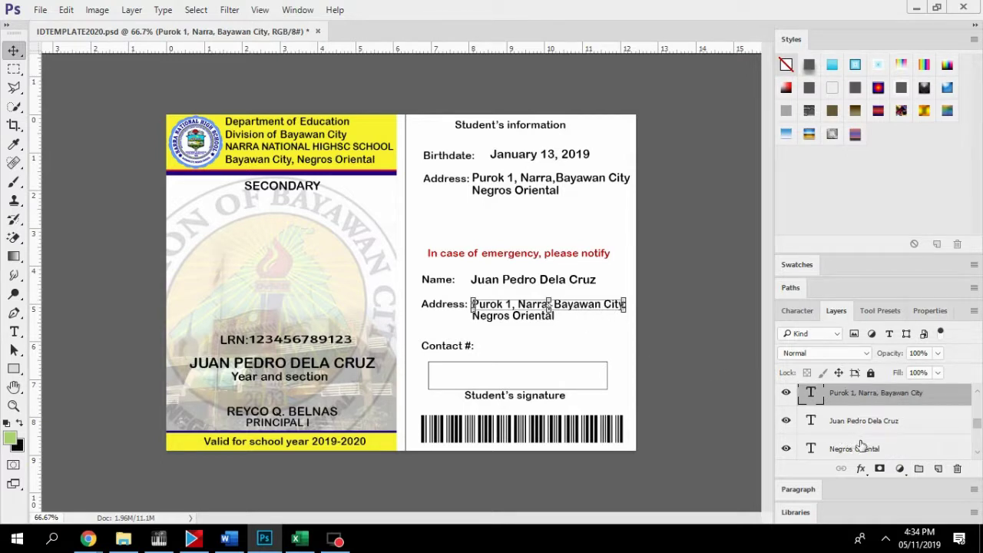
pyautogui.scroll(3, 874, 448)
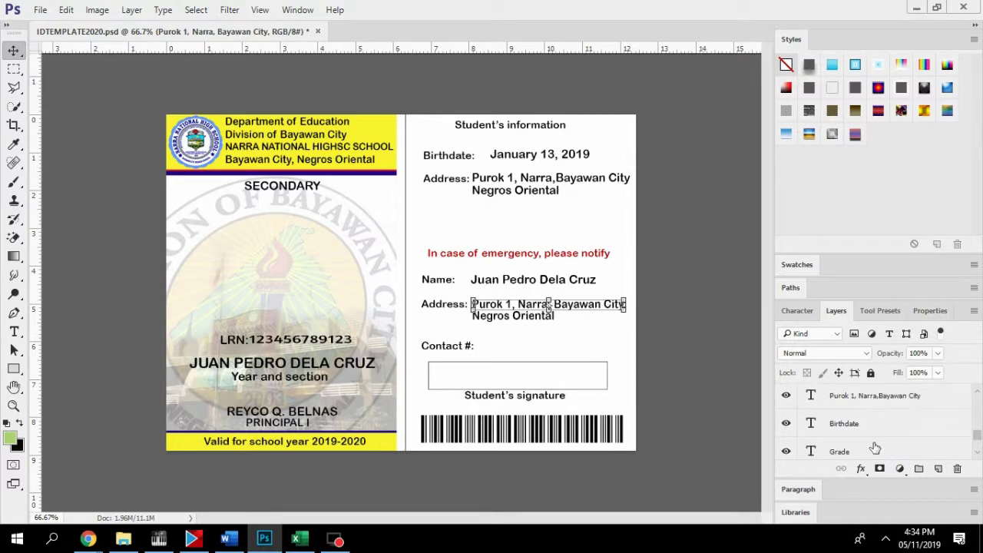
# Rename the text layer with the first line of the student's address, directly above the Birthdate layer, as Sitiobarangay.
pyautogui.click(873, 396)
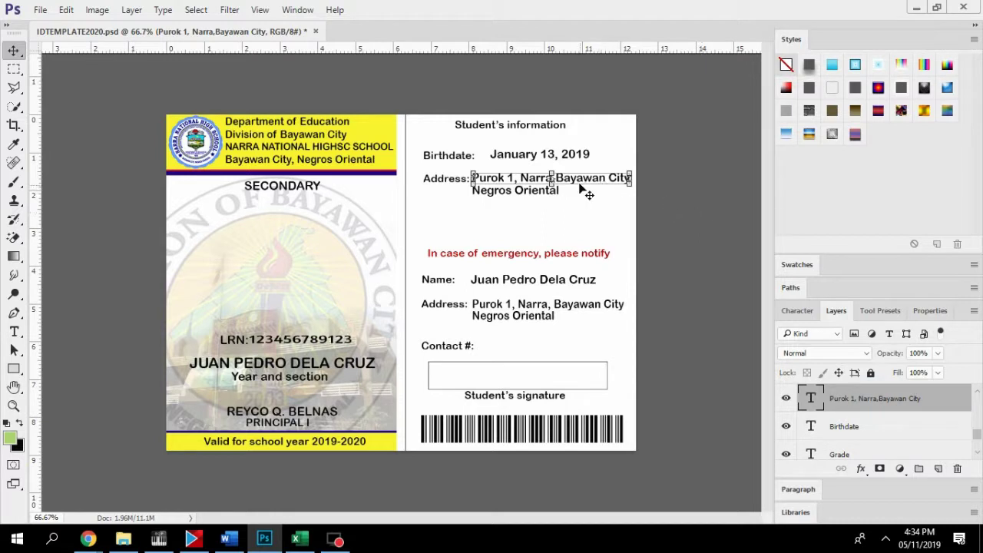
pyautogui.doubleClick(875, 399)
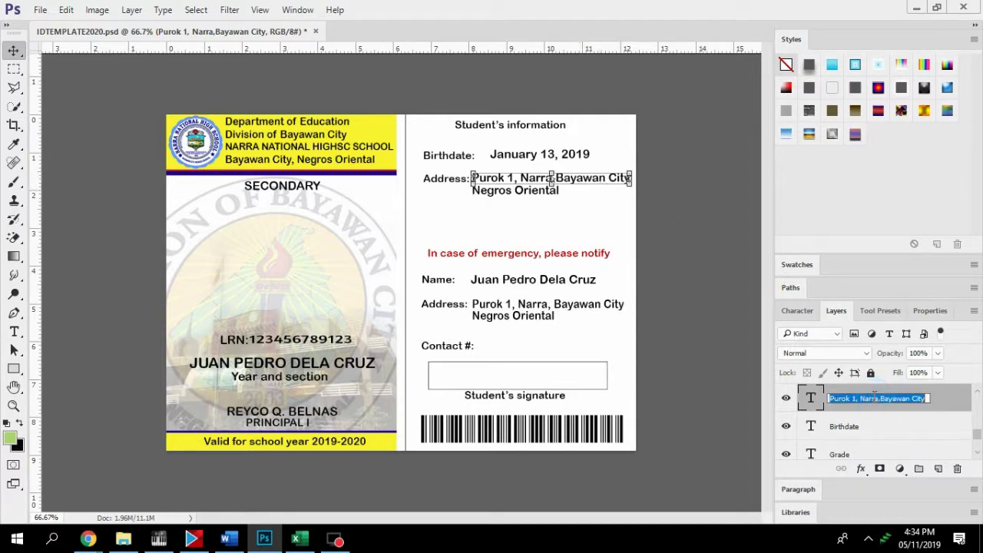
pyautogui.write('s')
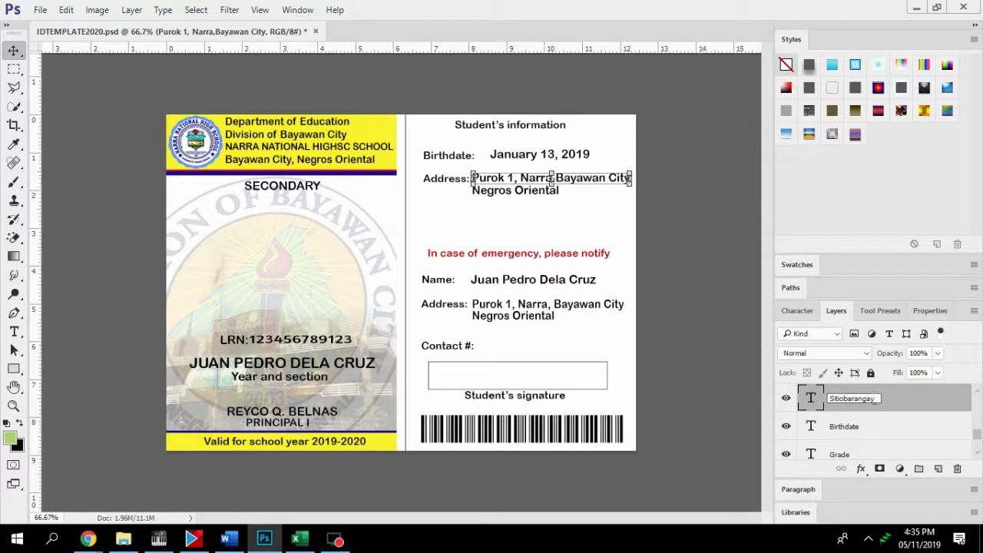
pyautogui.click(923, 405)
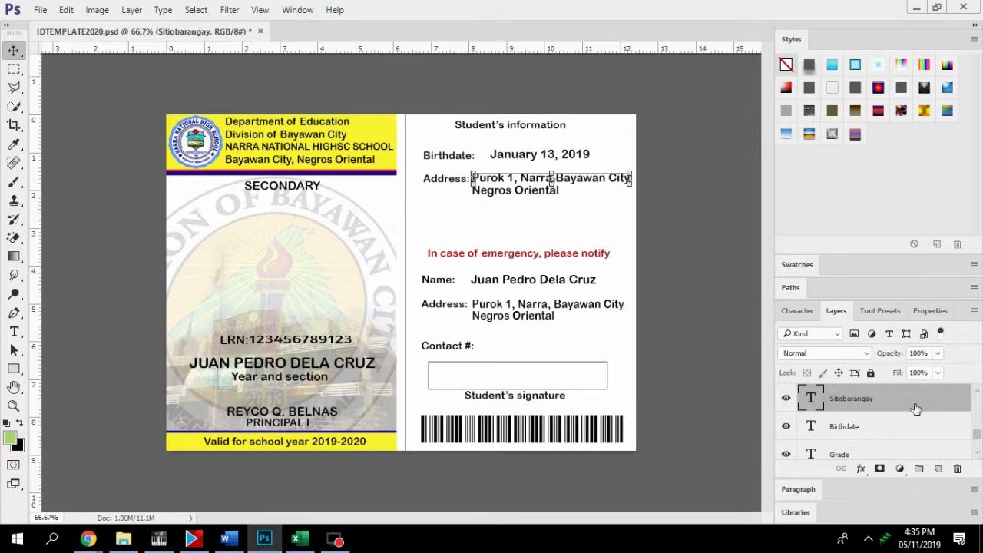
# Rename the text layer with the province line of the student's address, directly above the Sitiobarangay layer, as Province.
pyautogui.scroll(2, 907, 402)
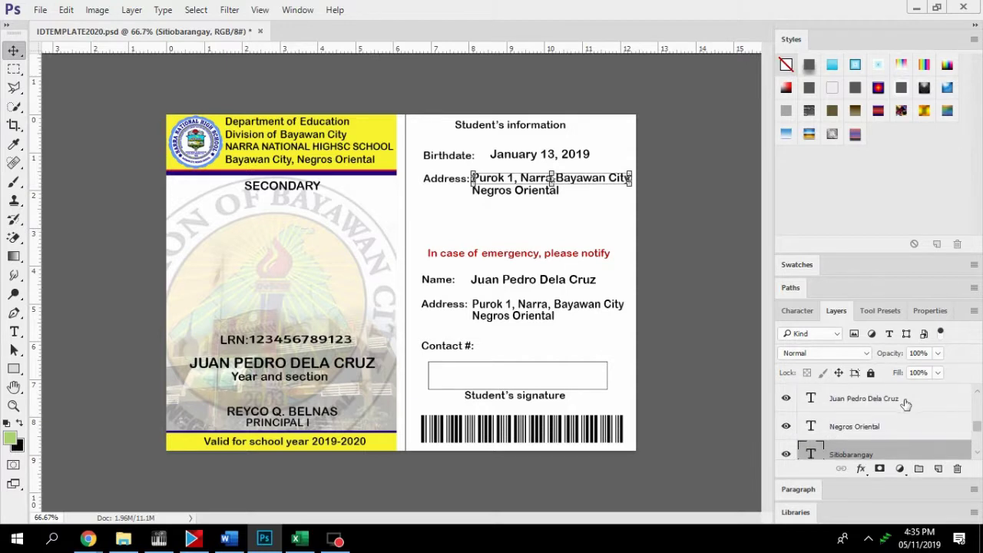
pyautogui.click(863, 435)
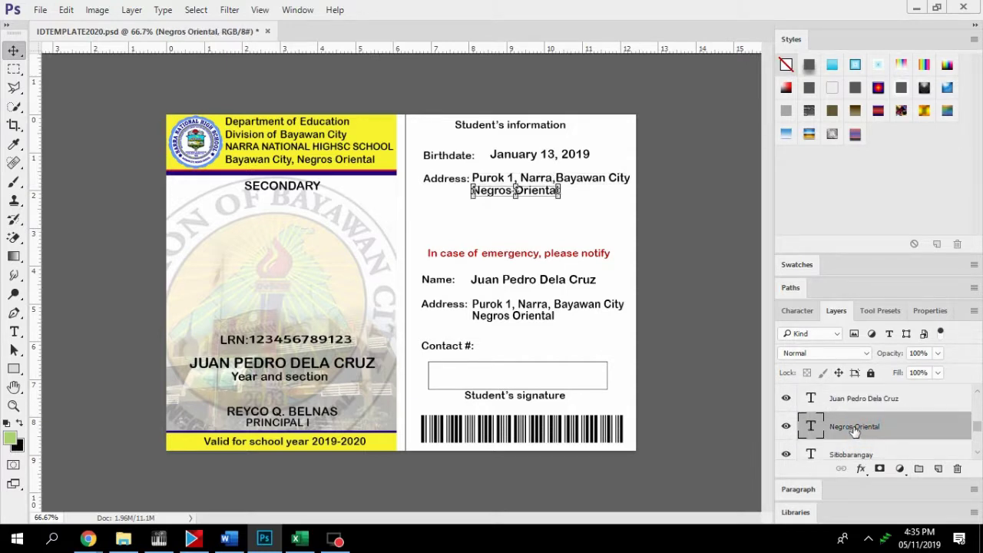
pyautogui.doubleClick(854, 429)
pyautogui.write('Province')
pyautogui.press('Return')
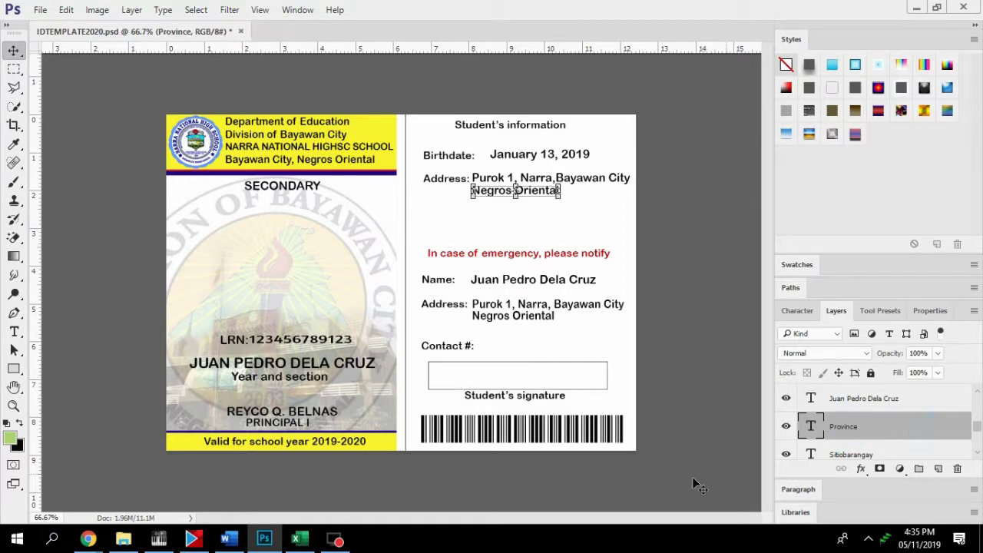
# Check the headings after Province in the Excel data source and return to Photoshop.
pyautogui.click(300, 541)
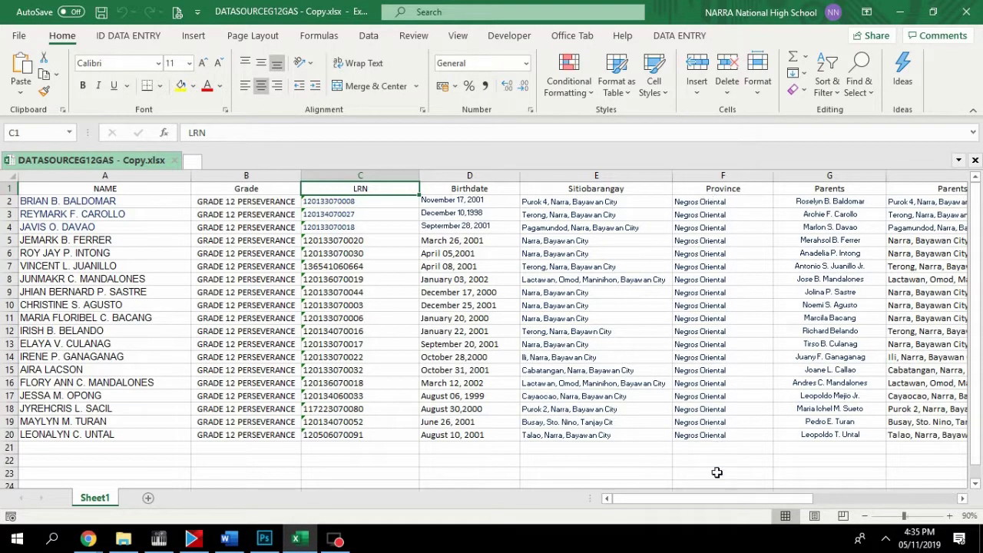
pyautogui.moveTo(723, 496); pyautogui.dragTo(780, 499)
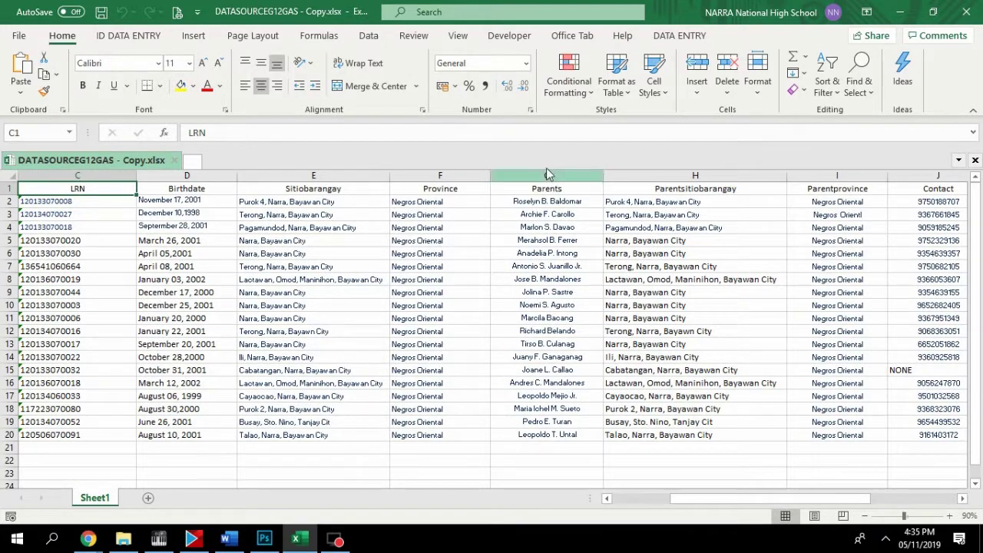
pyautogui.click(265, 540)
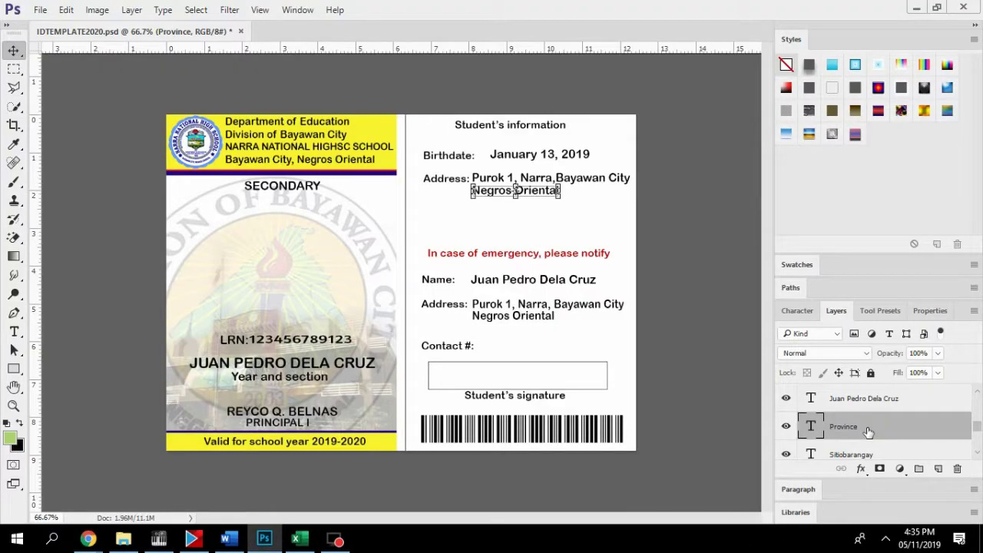
# Rename the text layer with the emergency contact's name, directly above the Province layer, as Parents.
pyautogui.scroll(-3, 869, 433)
pyautogui.scroll(3, 869, 432)
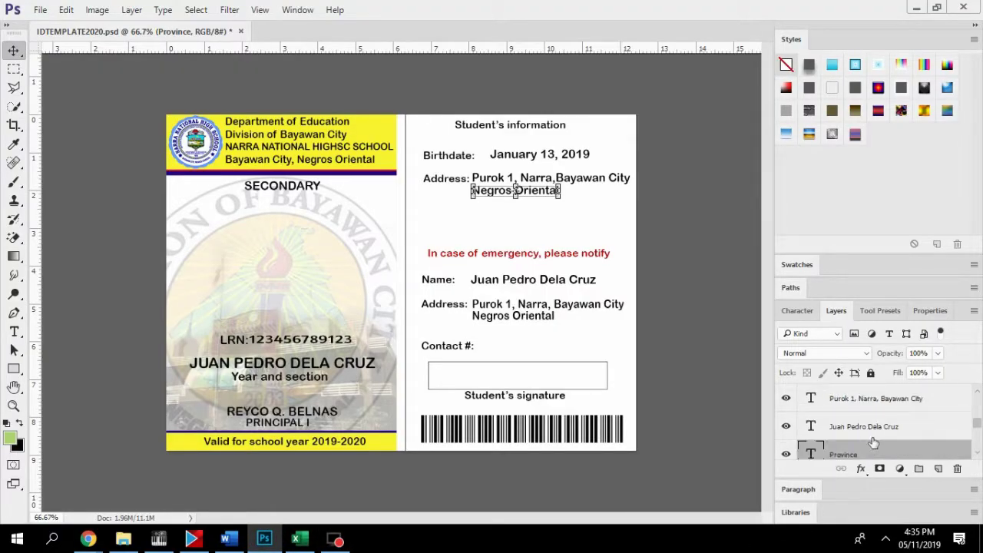
pyautogui.click(875, 431)
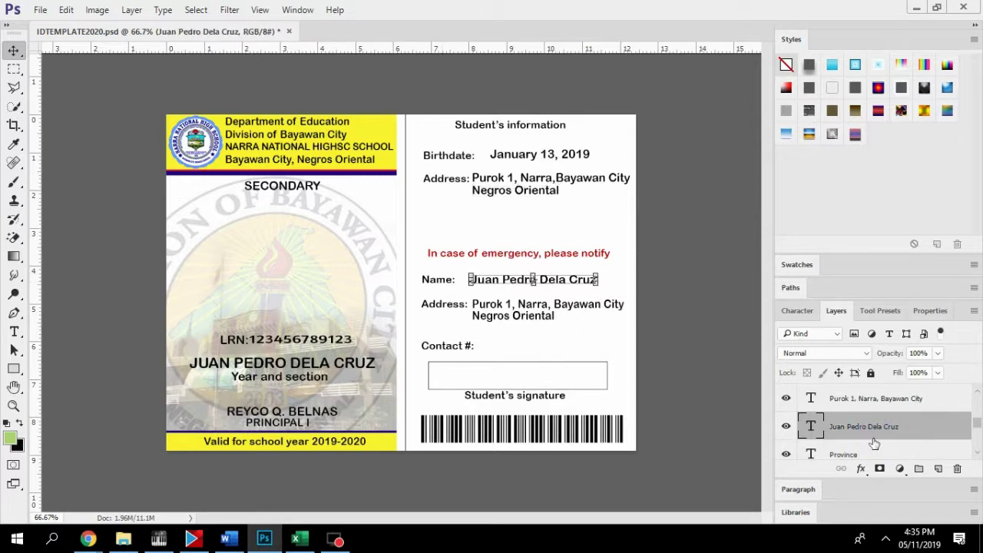
pyautogui.click(866, 430)
pyautogui.doubleClick(867, 430)
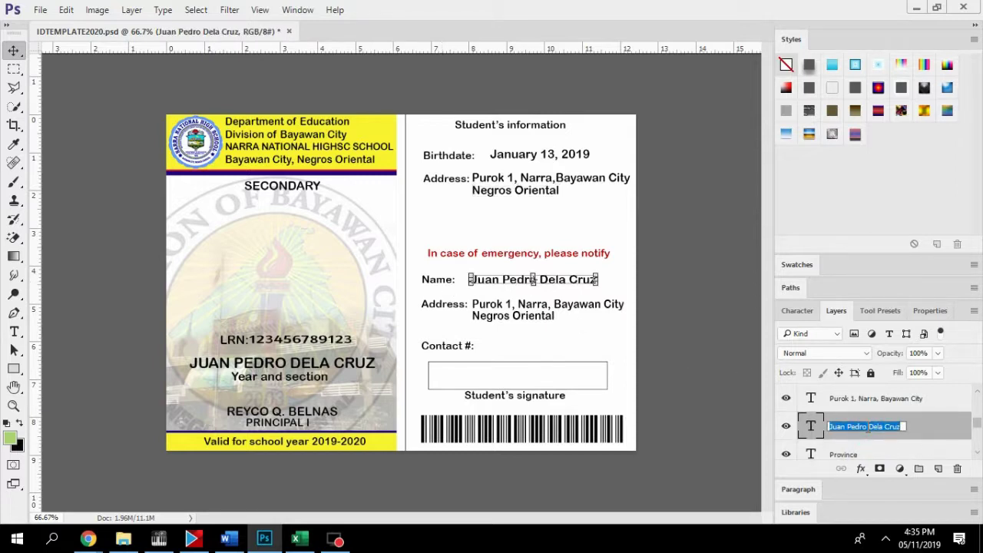
pyautogui.write('Parents')
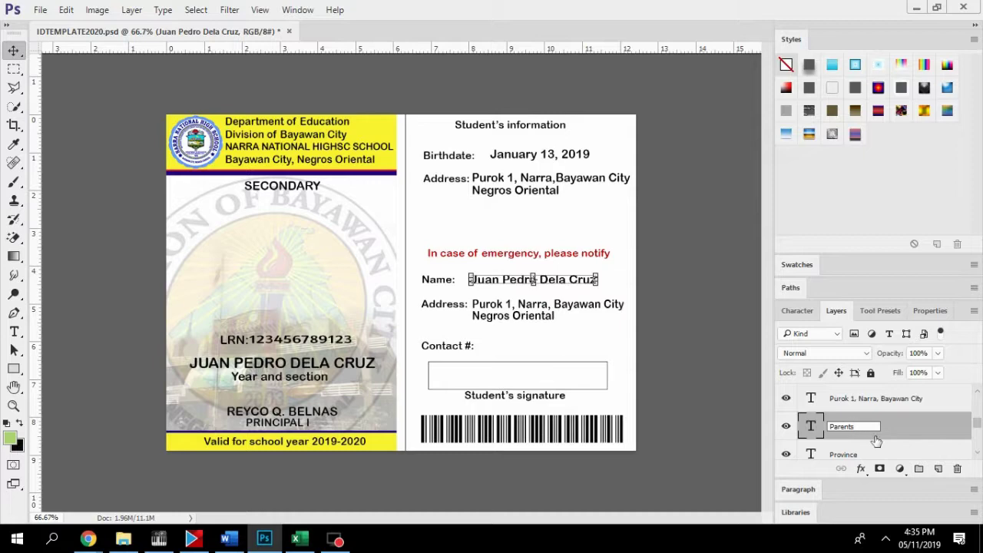
pyautogui.click(900, 419)
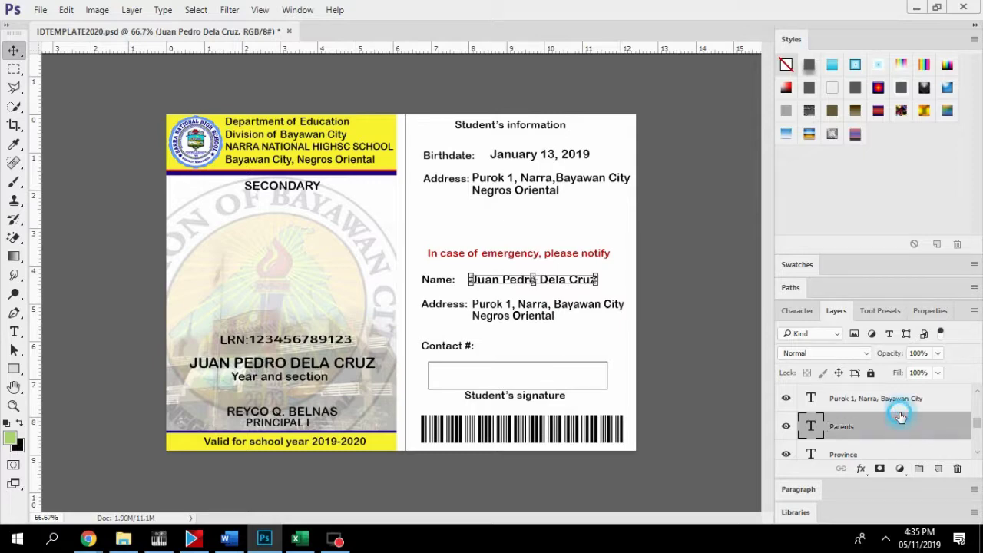
# Check the heading after Parents in the Excel data source, and rename the Photoshop text layer directly above Parents as Parentsitiobarangay.
pyautogui.click(307, 536)
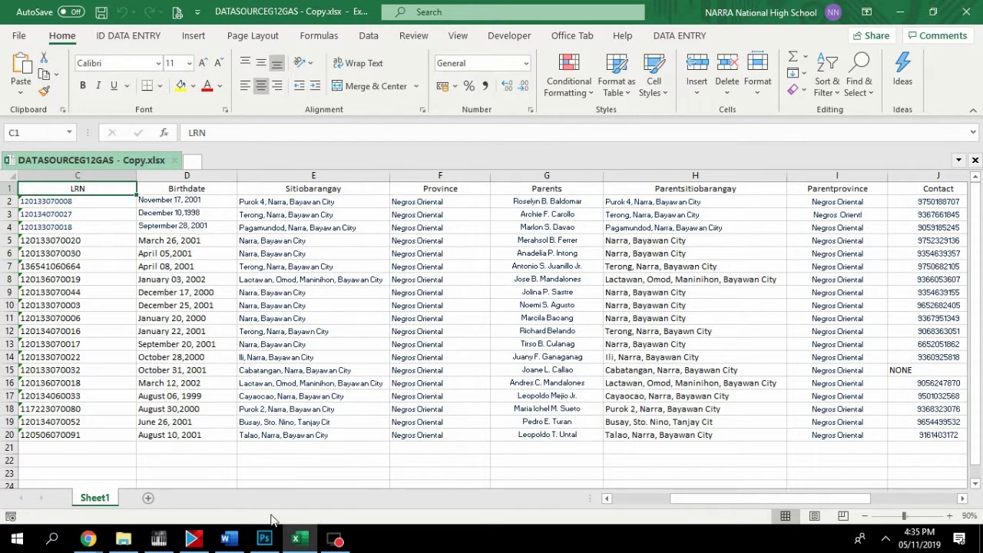
pyautogui.click(265, 538)
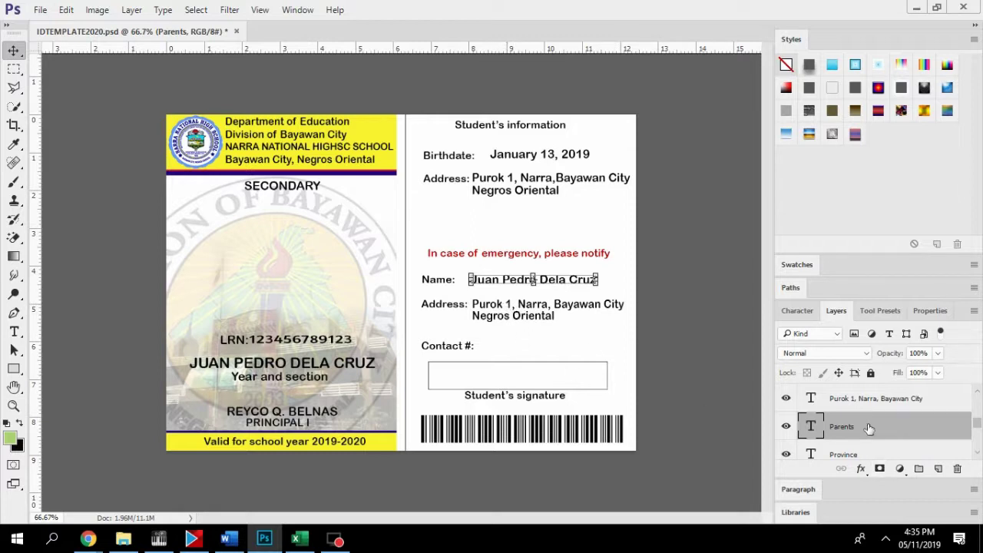
pyautogui.click(864, 400)
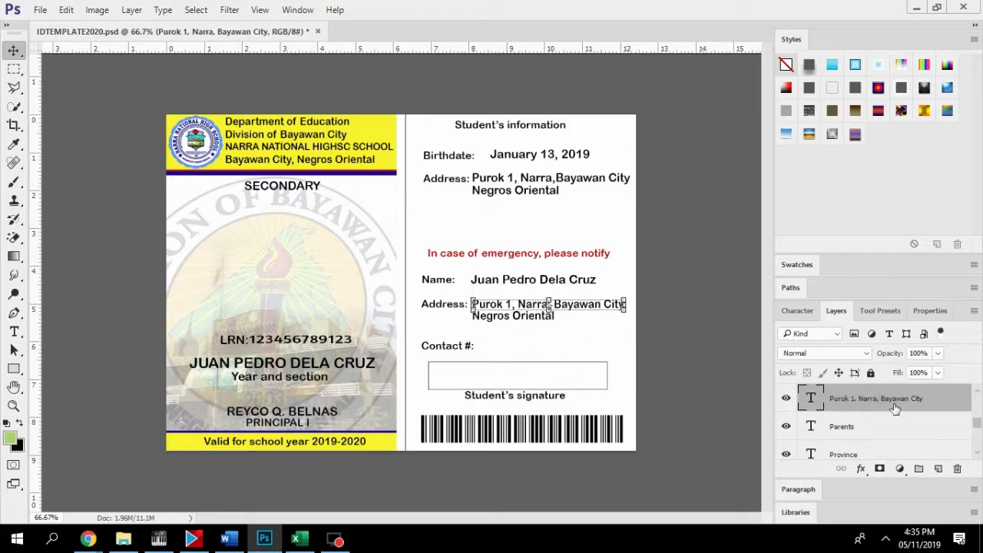
pyautogui.doubleClick(870, 400)
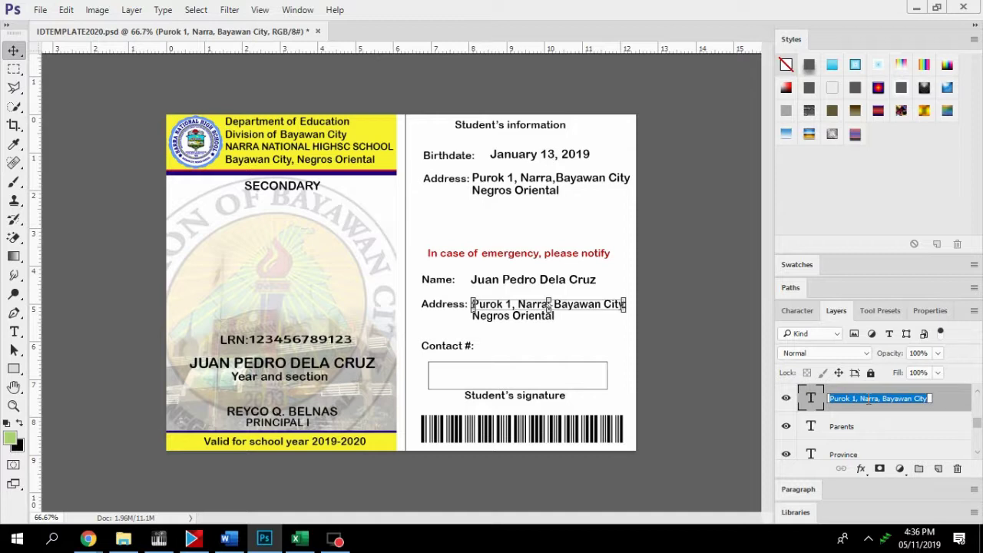
pyautogui.write('Parentsitiobarangay')
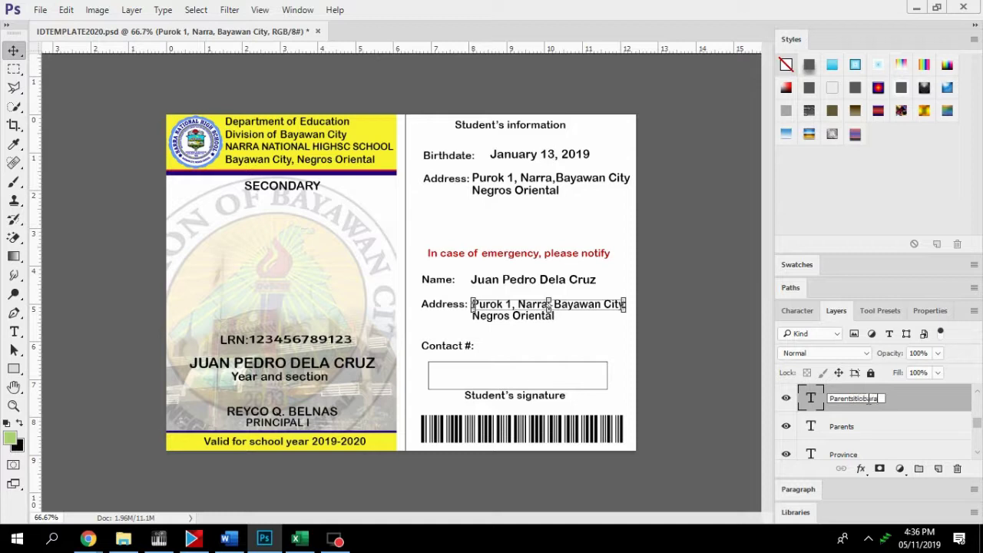
pyautogui.click(927, 403)
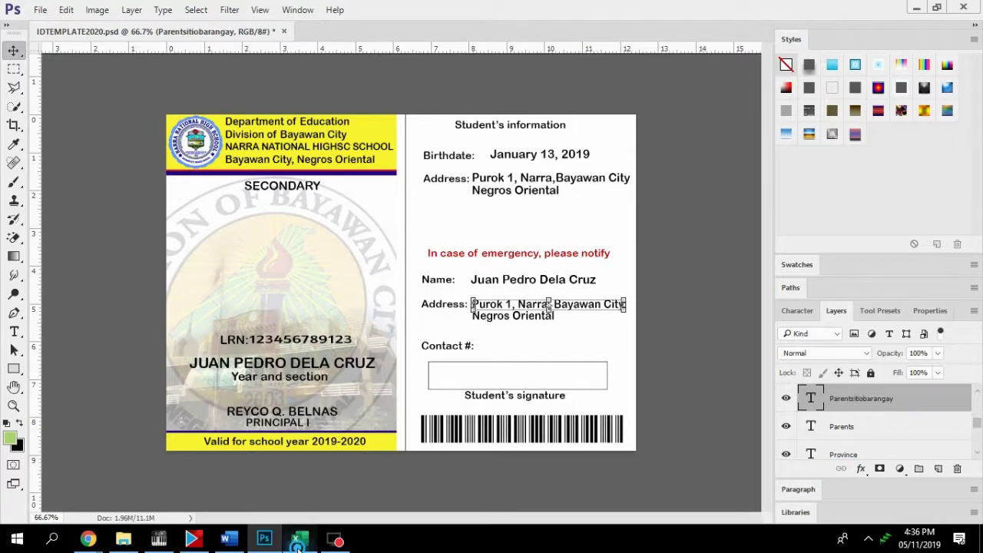
# Check the heading after Parentsitiobarangay in the Excel data source, return to Photoshop, and select the province line's layer in the emergency contact's address.
pyautogui.click(298, 540)
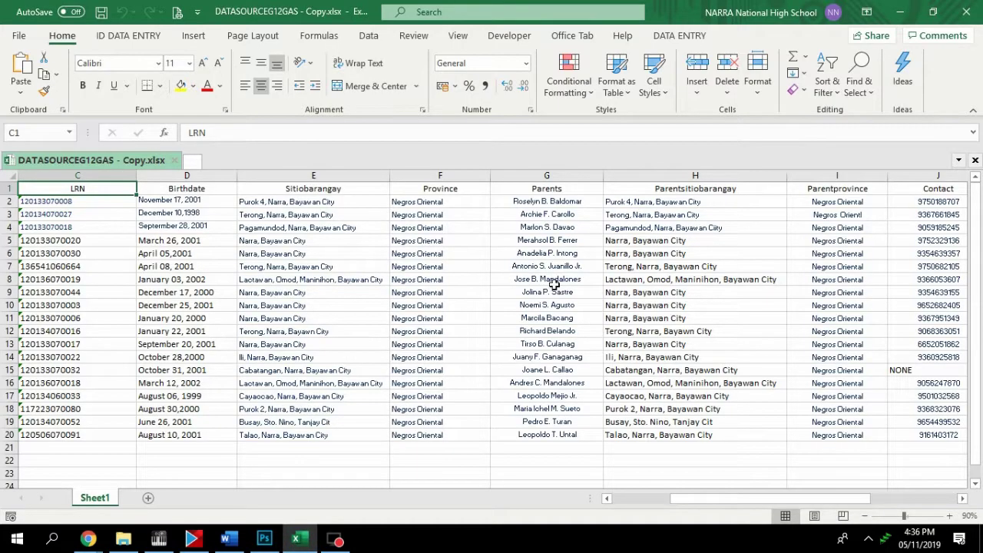
pyautogui.click(264, 541)
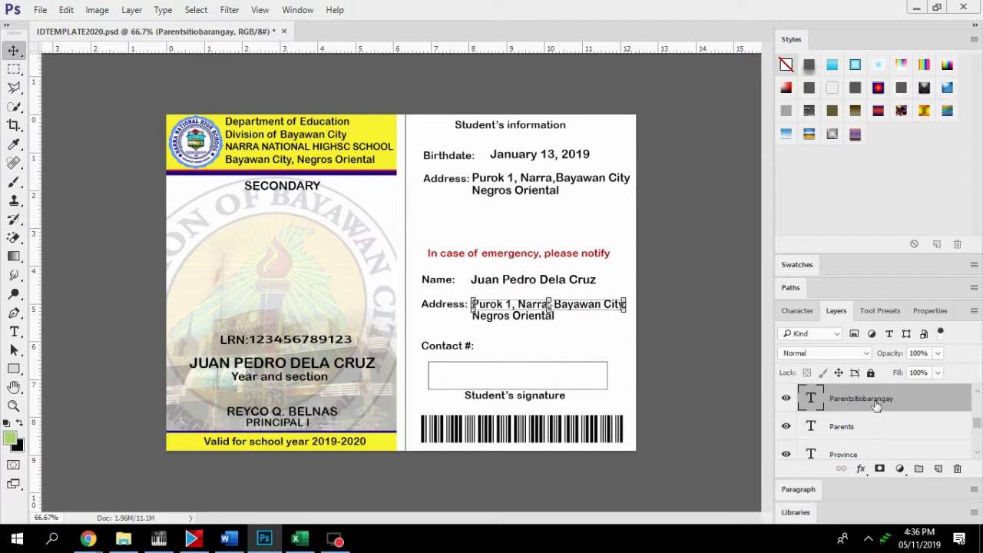
pyautogui.click(865, 456)
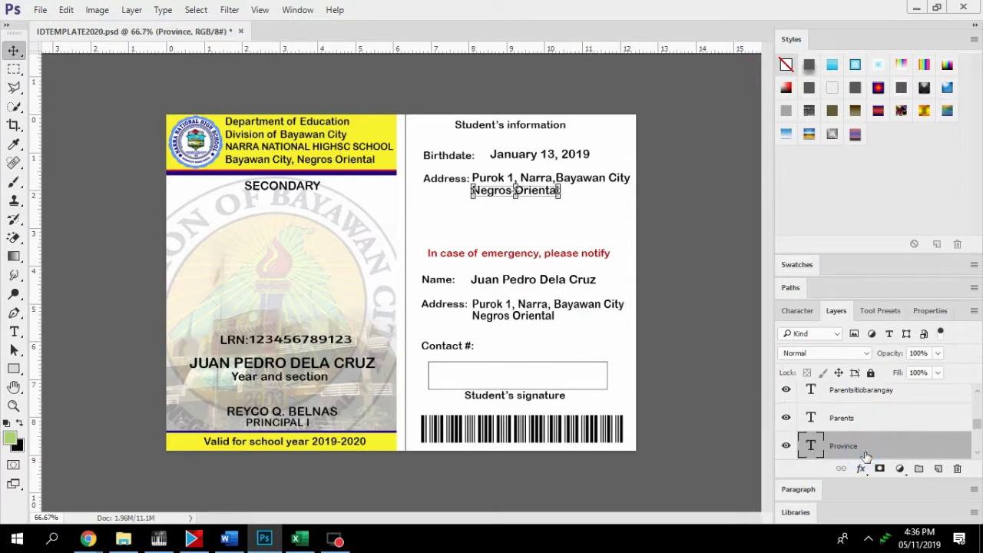
pyautogui.scroll(1, 884, 445)
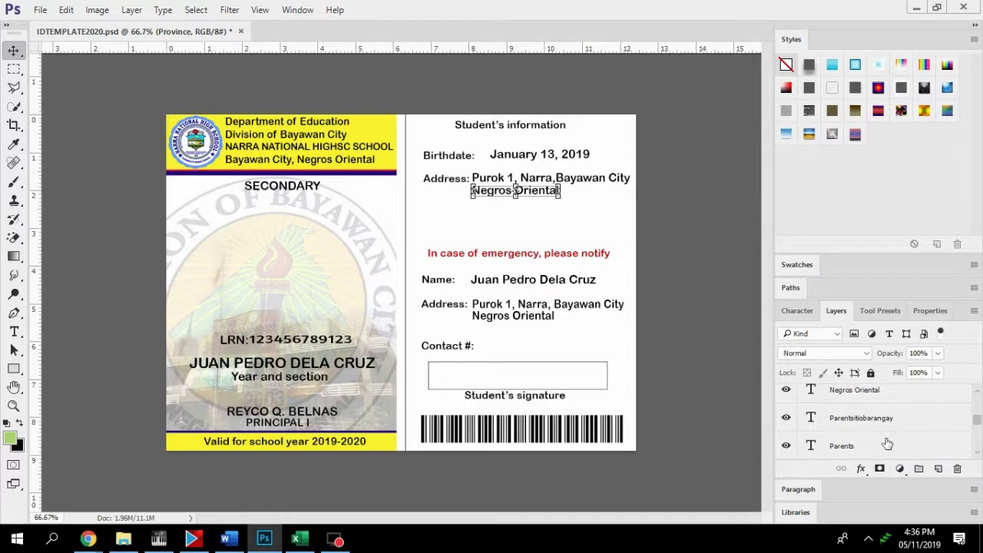
pyautogui.scroll(-2, 888, 445)
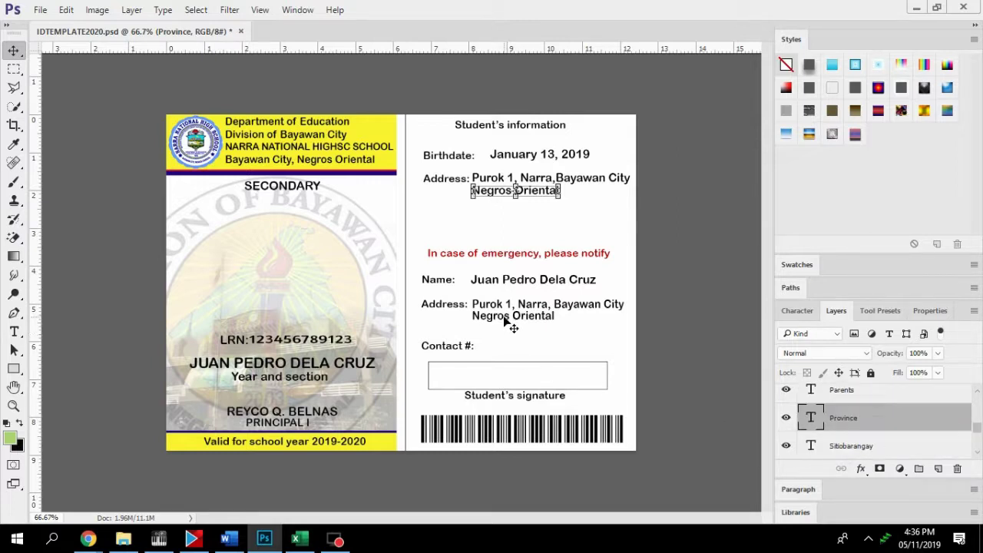
pyautogui.scroll(-4, 899, 423)
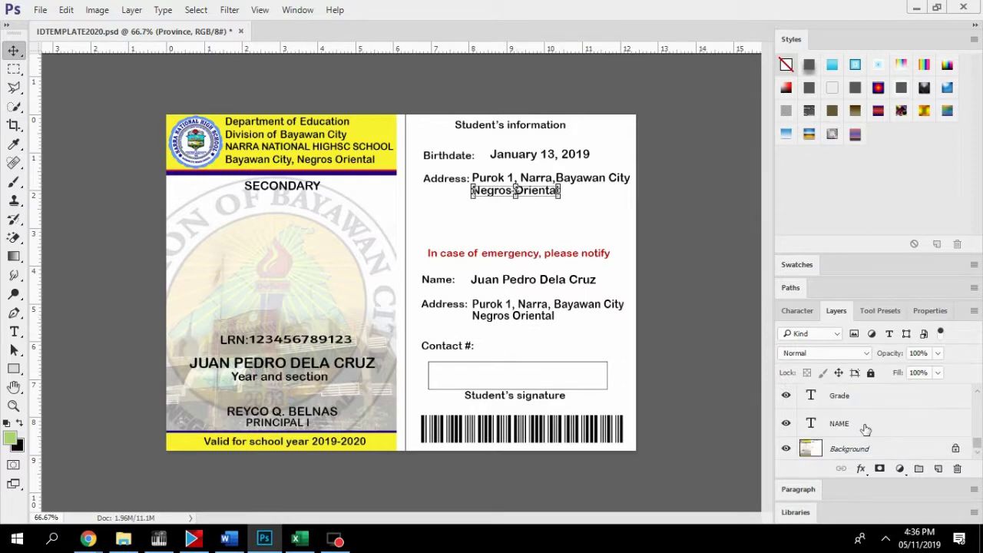
pyautogui.scroll(6, 866, 430)
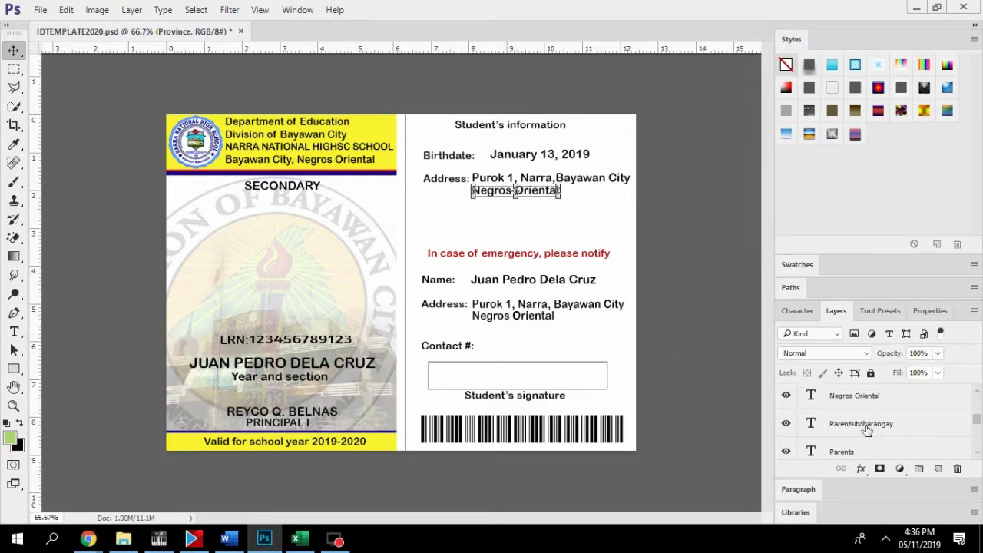
pyautogui.click(866, 400)
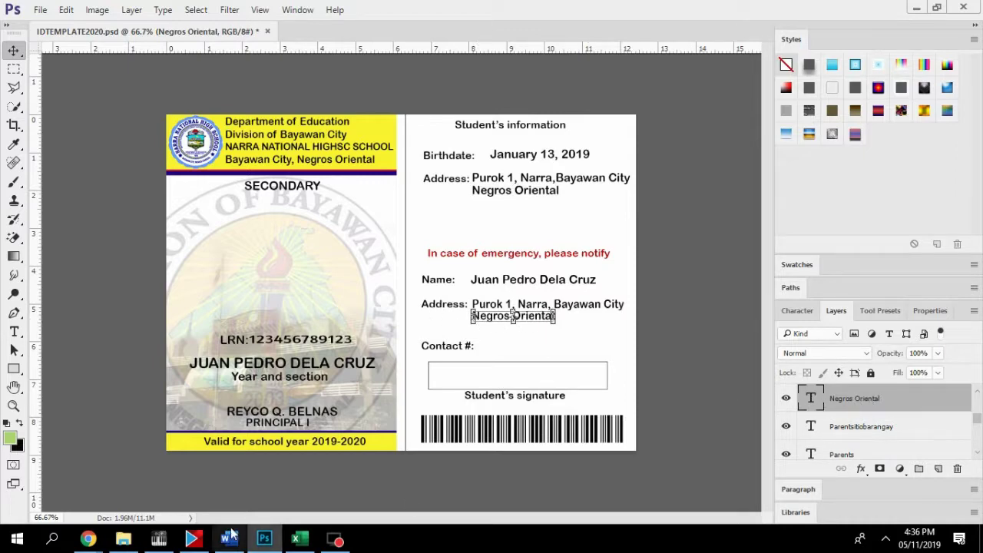
# Check the heading after Parentsitiobarangay in the Excel data source, and rename the selected province line's layer in Photoshop as Parentprovince.
pyautogui.click(303, 540)
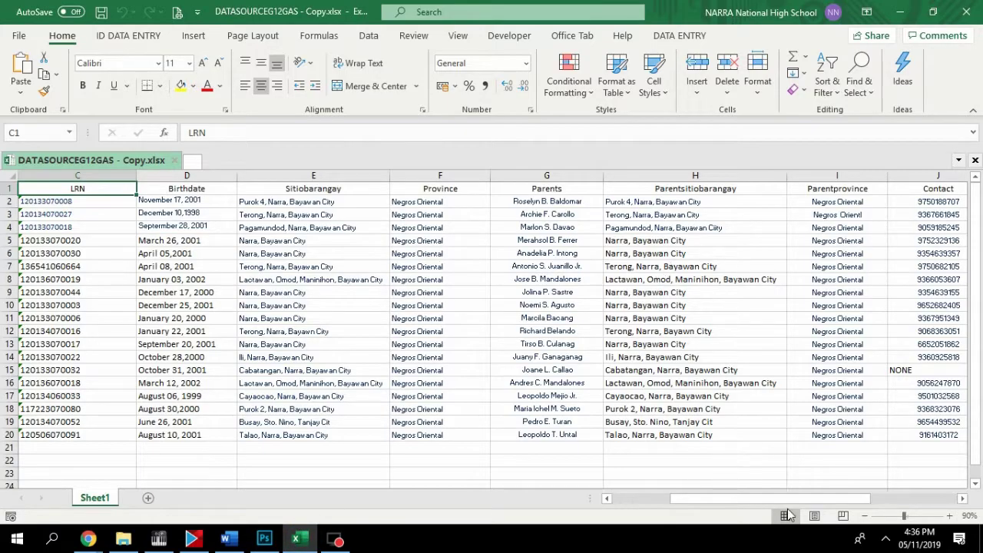
pyautogui.moveTo(791, 498); pyautogui.dragTo(851, 497)
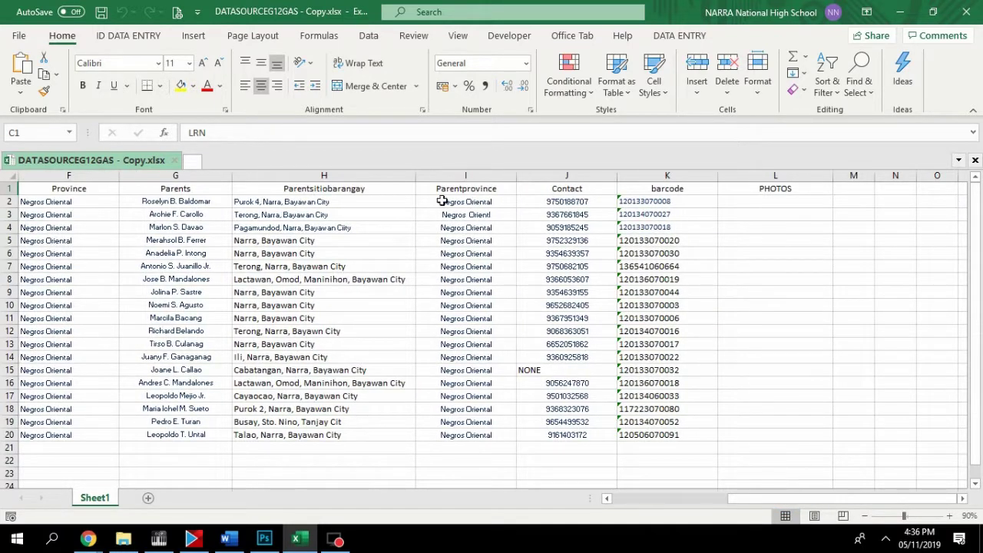
pyautogui.click(264, 539)
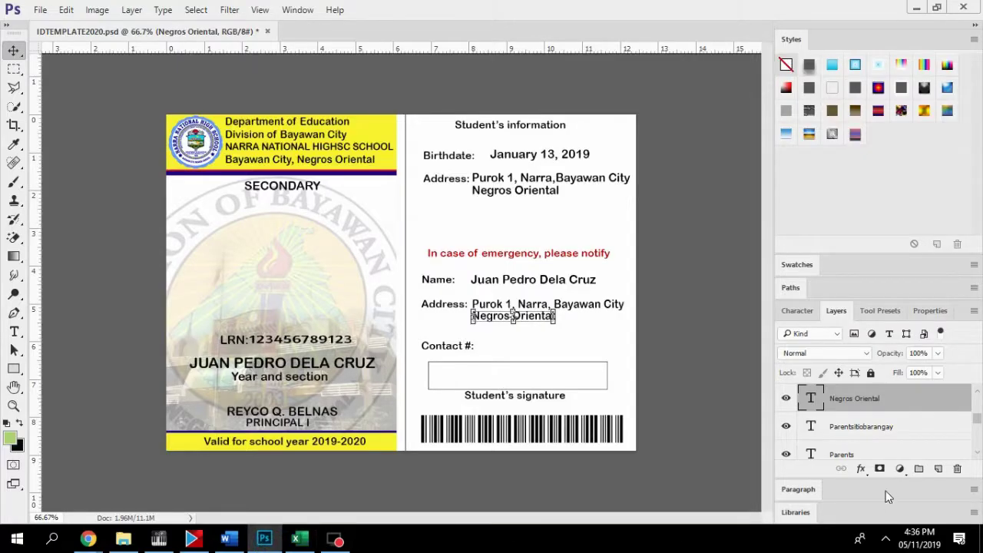
pyautogui.doubleClick(856, 401)
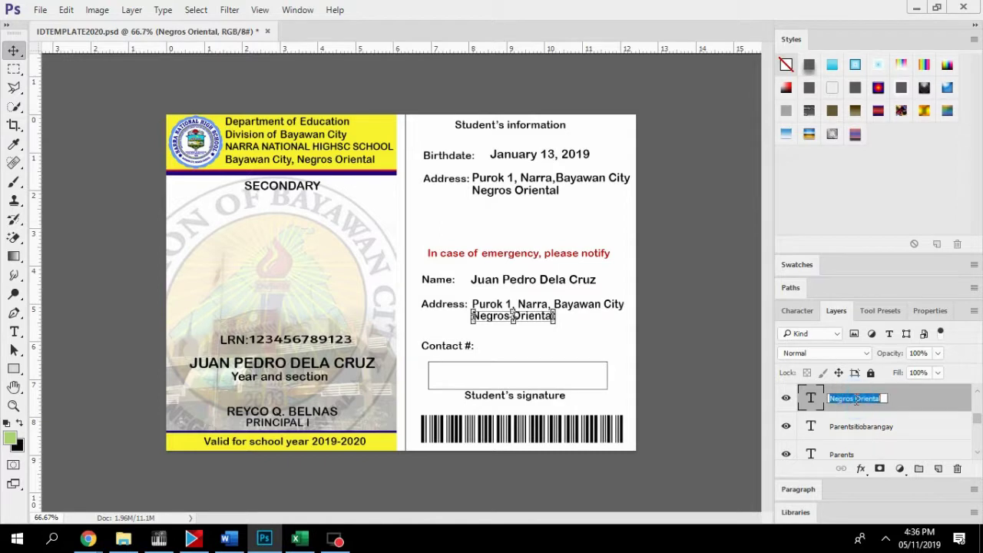
pyautogui.write('Parentprovince')
pyautogui.click(916, 399)
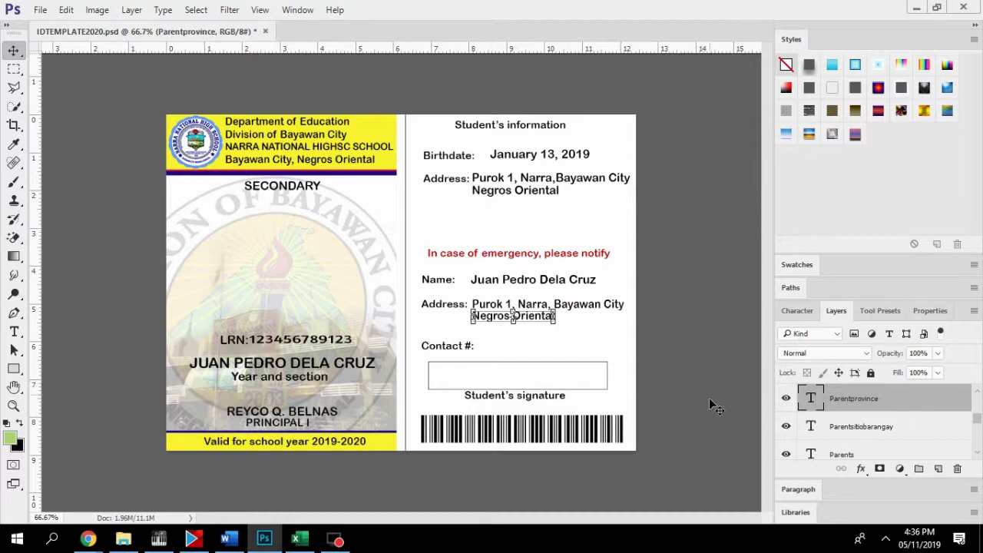
# Check the heading after Parentprovince in the Excel data source, and add a sample phone number as text beside Contact # in Photoshop.
pyautogui.click(302, 544)
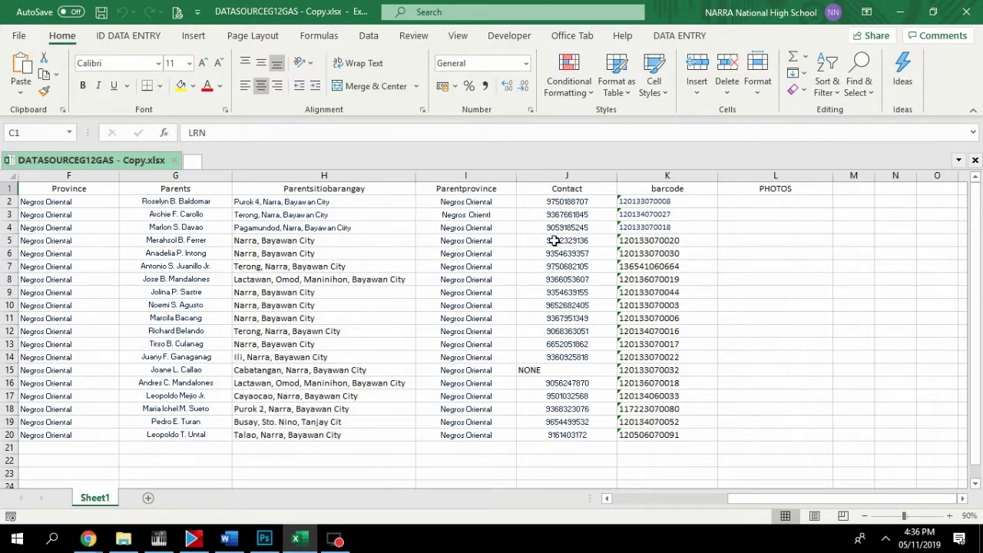
pyautogui.click(264, 539)
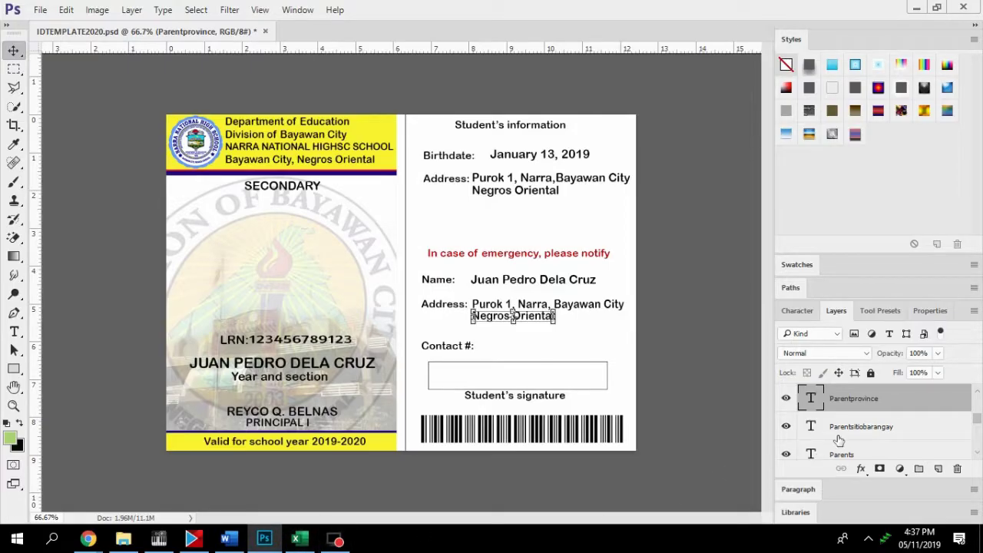
pyautogui.press('a')
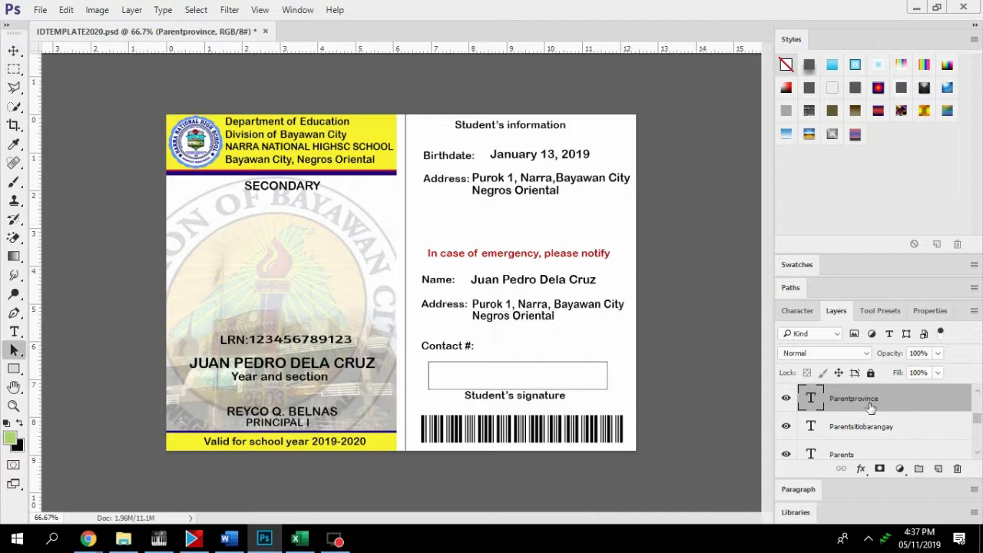
pyautogui.click(14, 331)
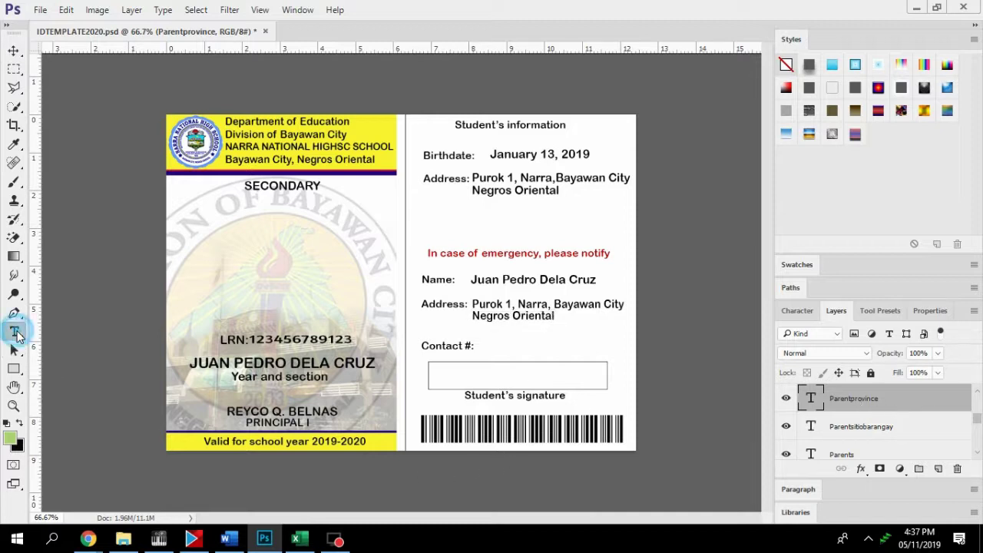
pyautogui.click(487, 345)
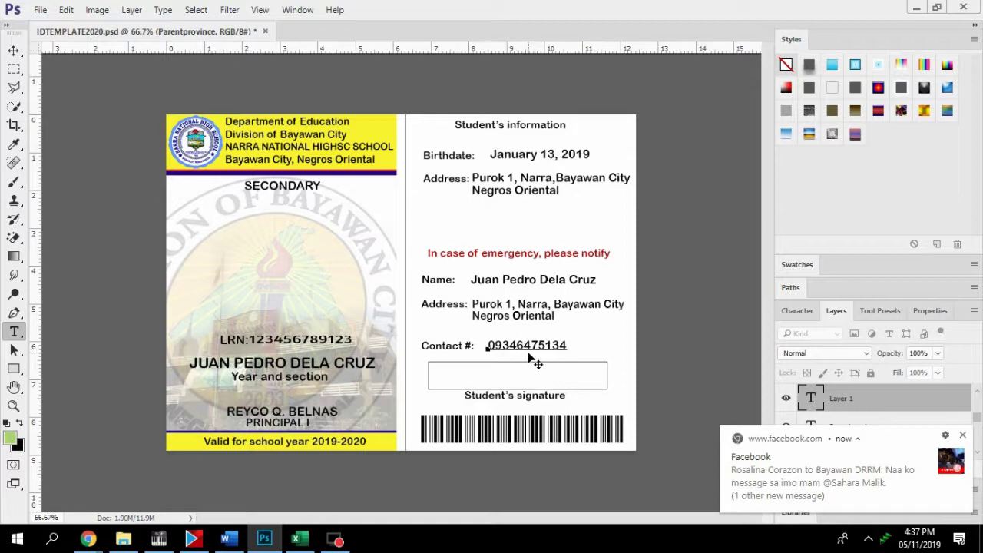
pyautogui.click(963, 435)
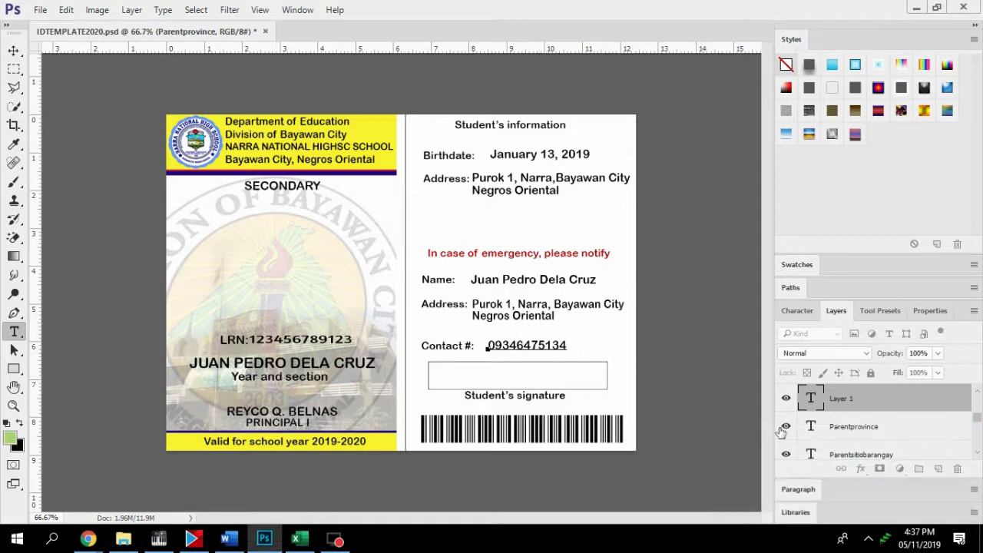
# Commit the new phone number text and move it slightly closer to the Contact # label, aligned with that line.
pyautogui.click(14, 52)
pyautogui.click(15, 53)
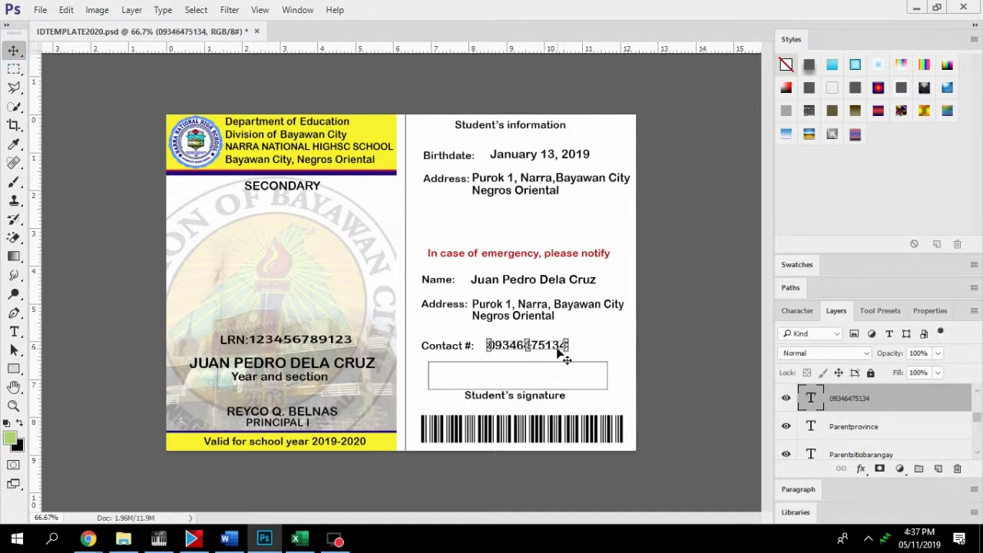
pyautogui.moveTo(558, 352); pyautogui.dragTo(549, 354)
pyautogui.press('Up')
pyautogui.press('Up')
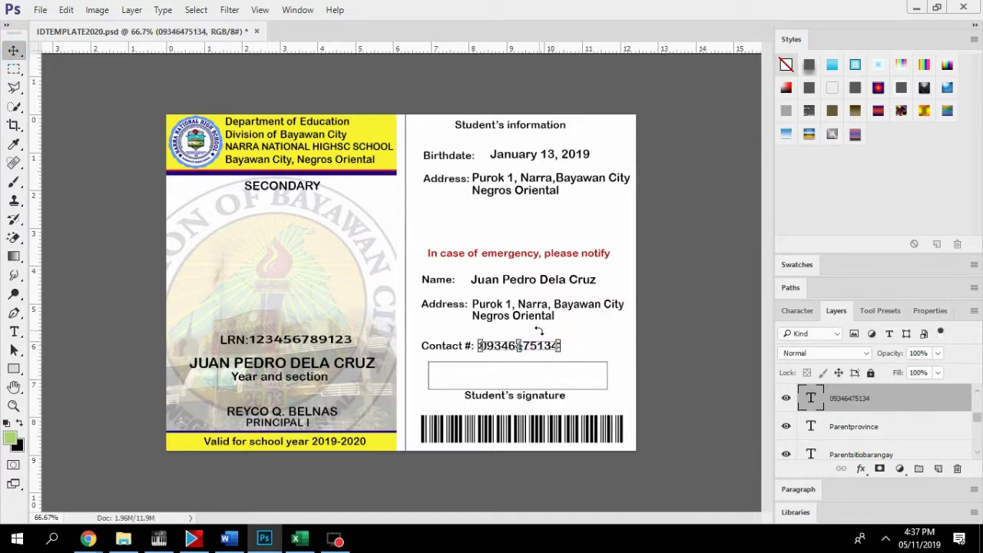
pyautogui.press('a')
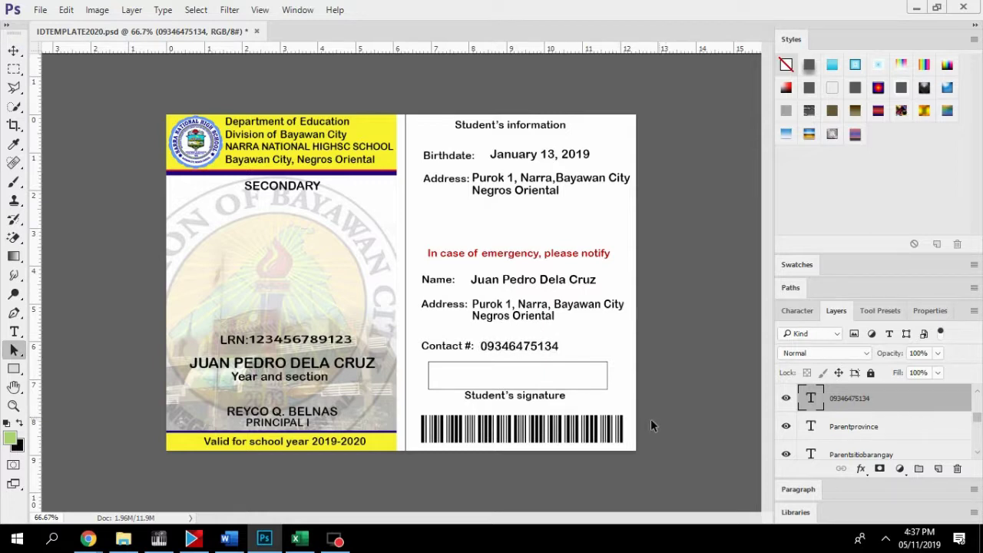
# Check the contact column's heading in the Excel data source, and rename the phone number's text layer in Photoshop as Contact.
pyautogui.click(296, 540)
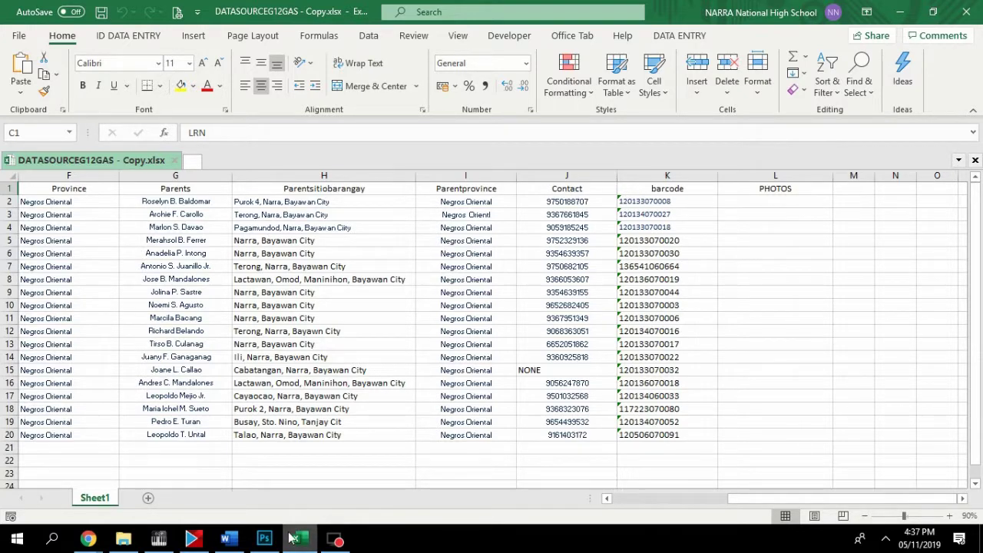
pyautogui.click(265, 540)
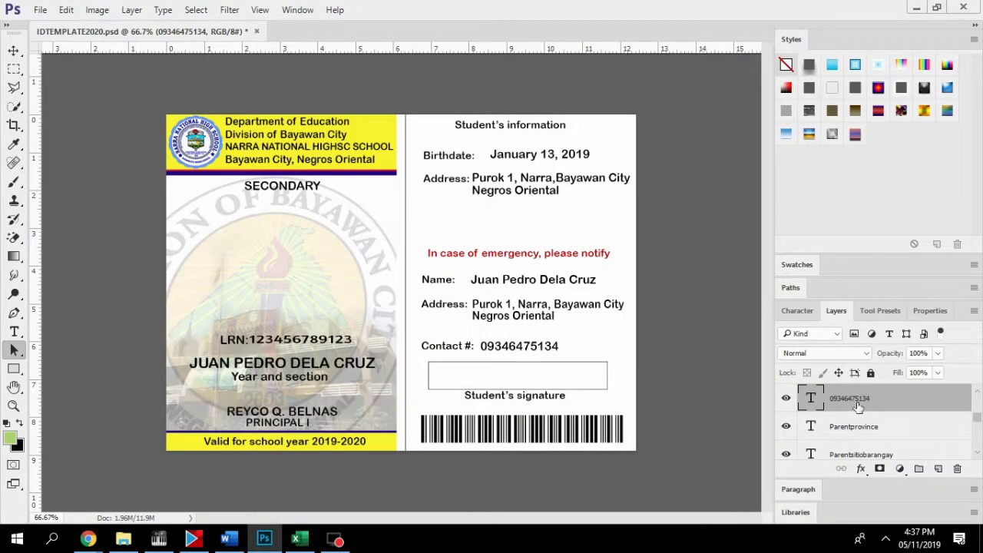
pyautogui.doubleClick(860, 401)
pyautogui.write('Contact')
pyautogui.press('Return')
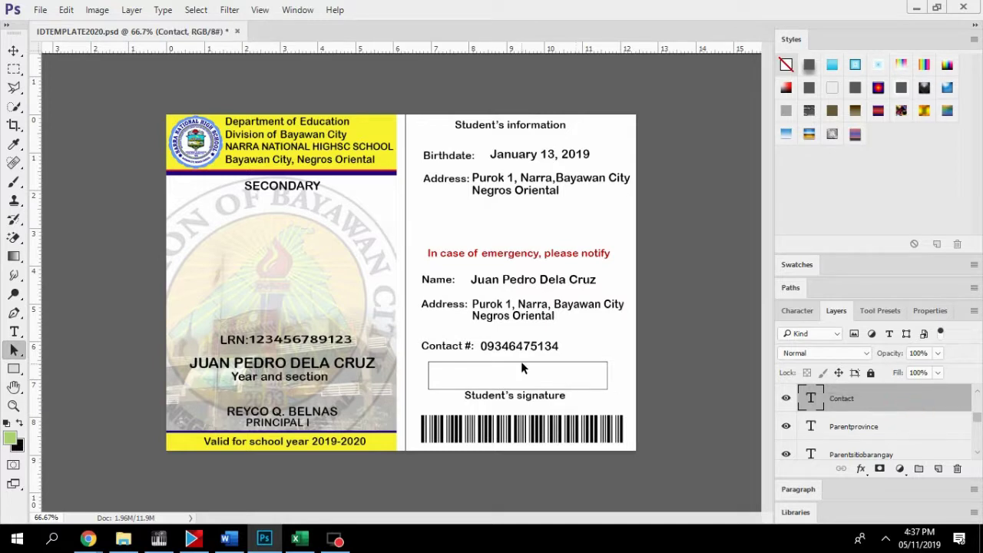
pyautogui.click(14, 51)
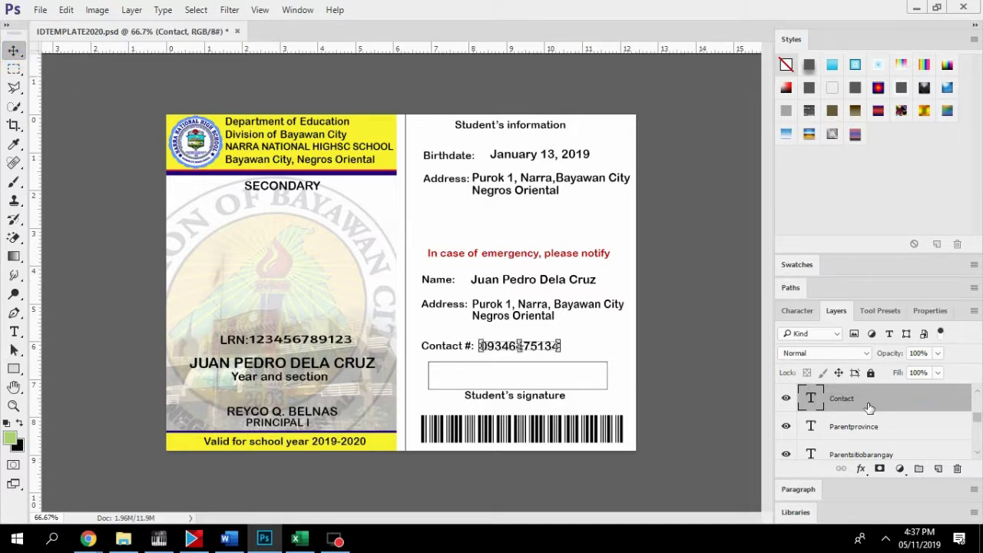
# Check the heading after Contact in the Excel data source, and rename the Photoshop text layer directly above Contact as barcode.
pyautogui.click(298, 540)
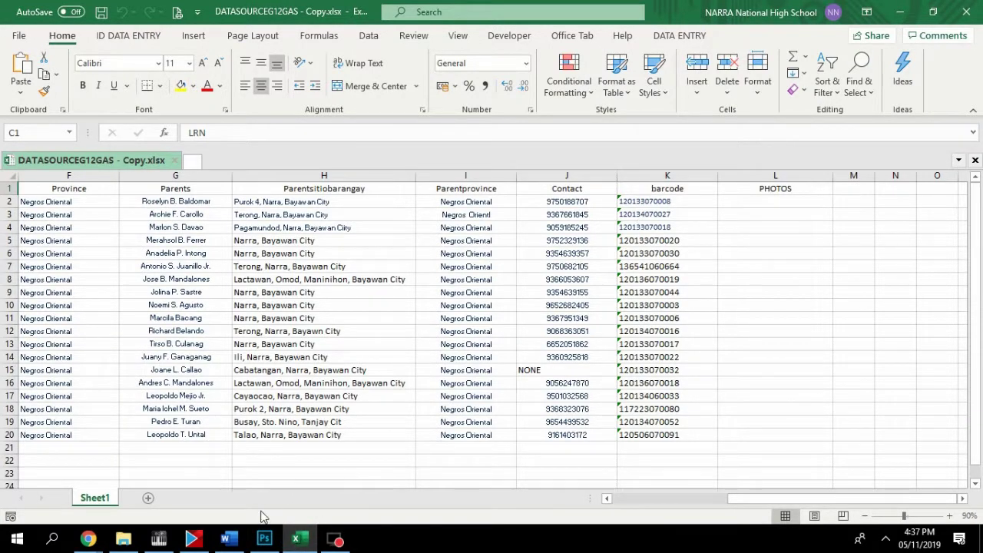
pyautogui.click(264, 540)
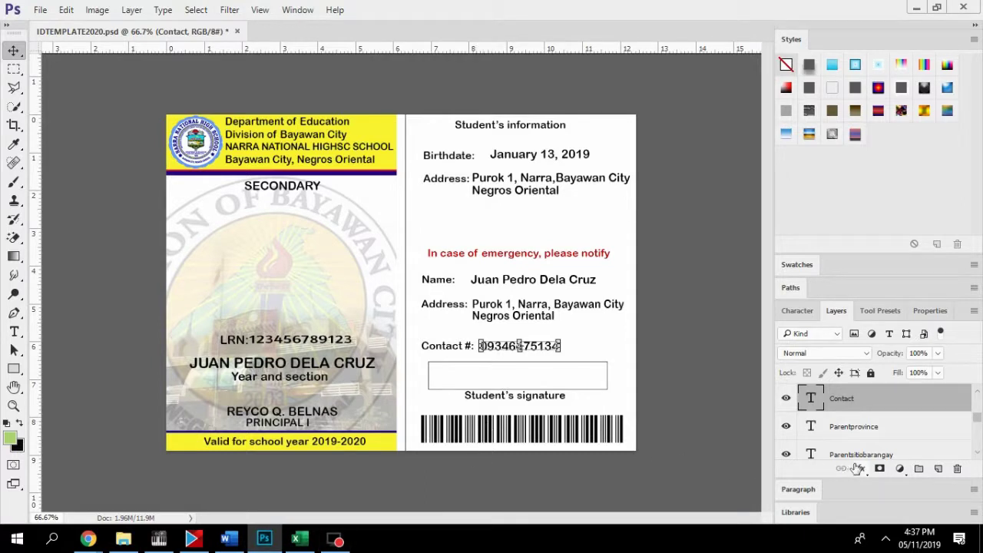
pyautogui.click(916, 426)
pyautogui.scroll(-2, 917, 445)
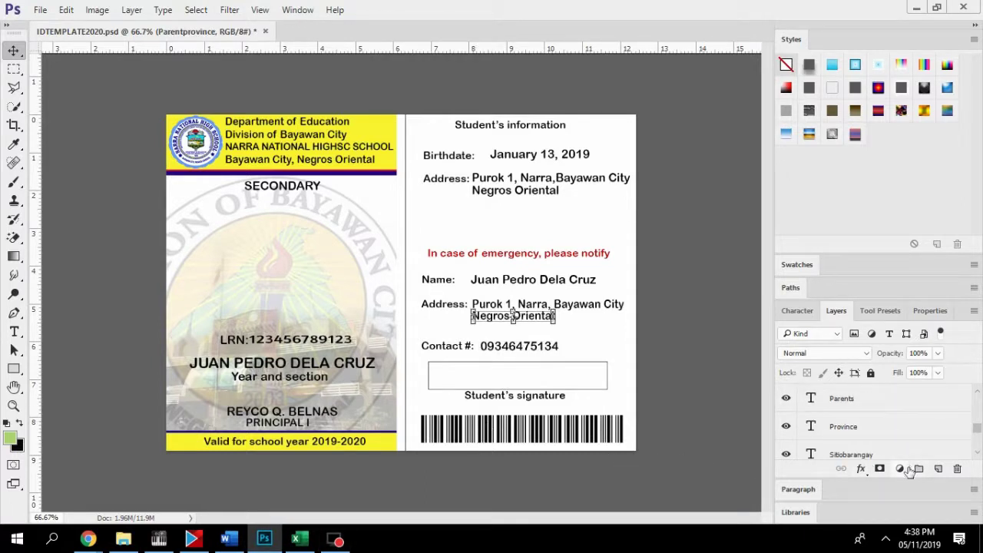
pyautogui.scroll(-4, 908, 465)
pyautogui.scroll(5, 905, 454)
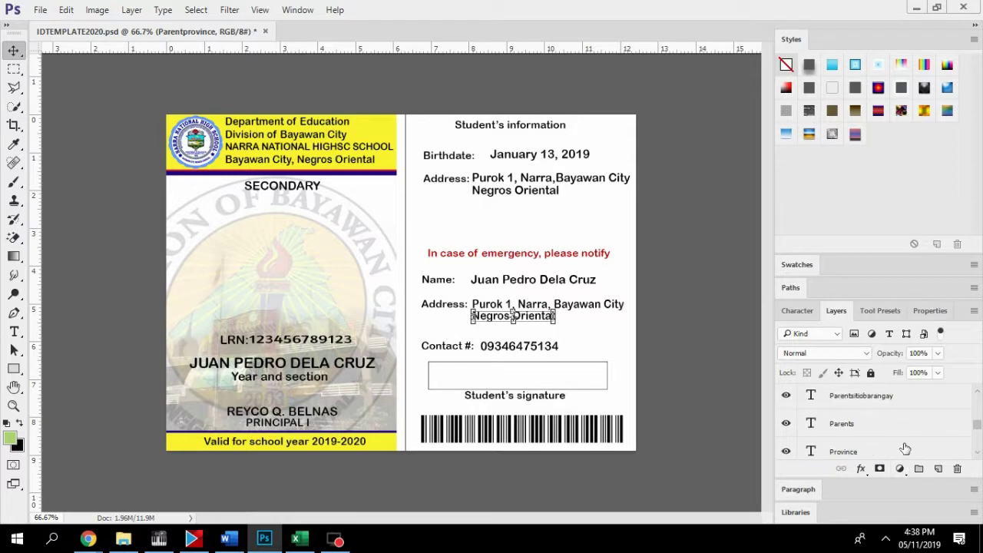
pyautogui.scroll(2, 906, 448)
pyautogui.click(869, 398)
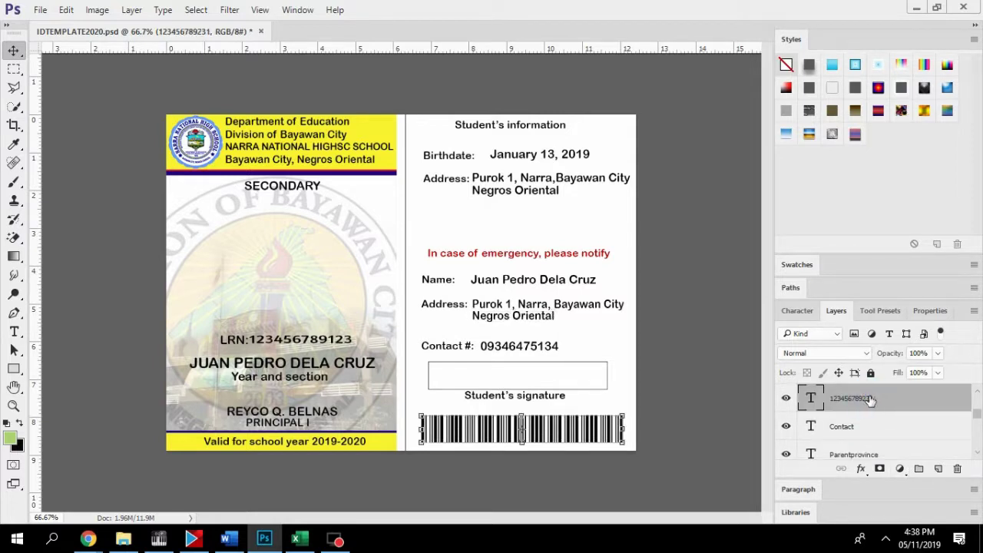
pyautogui.doubleClick(851, 399)
pyautogui.write('barcode')
pyautogui.press('Return')
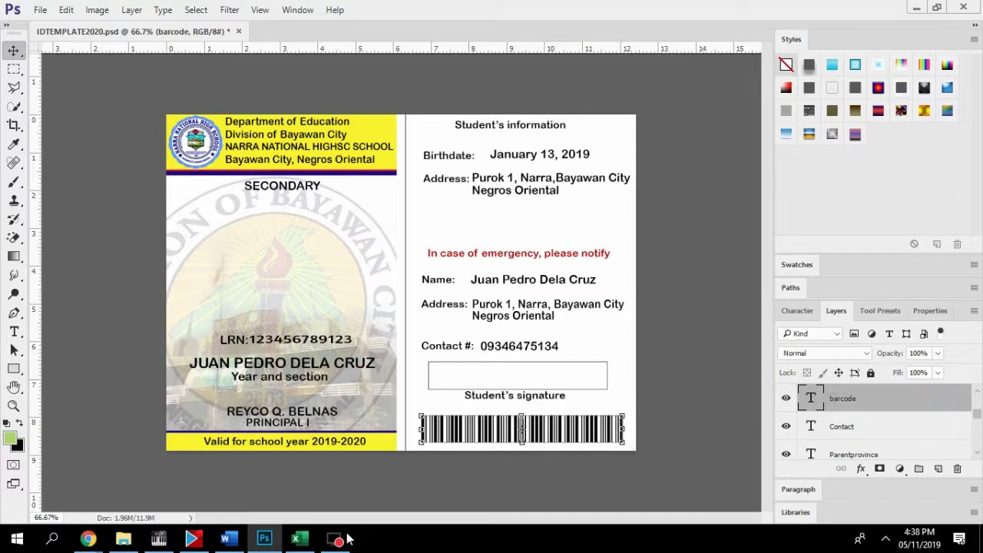
# Check the heading after barcode in the Excel data source, return to Photoshop, and show the shape properties of the PHOTOS layer.
pyautogui.click(296, 540)
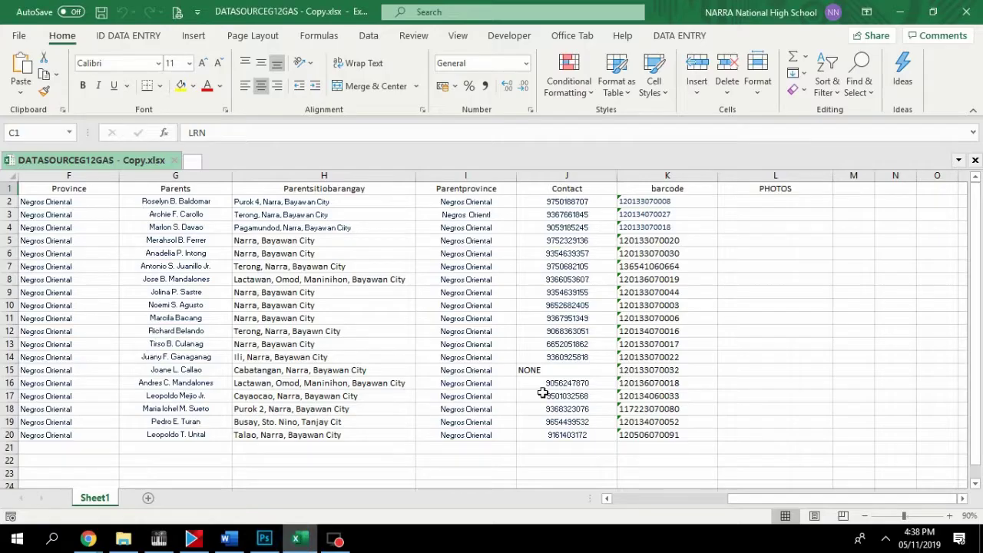
pyautogui.click(296, 542)
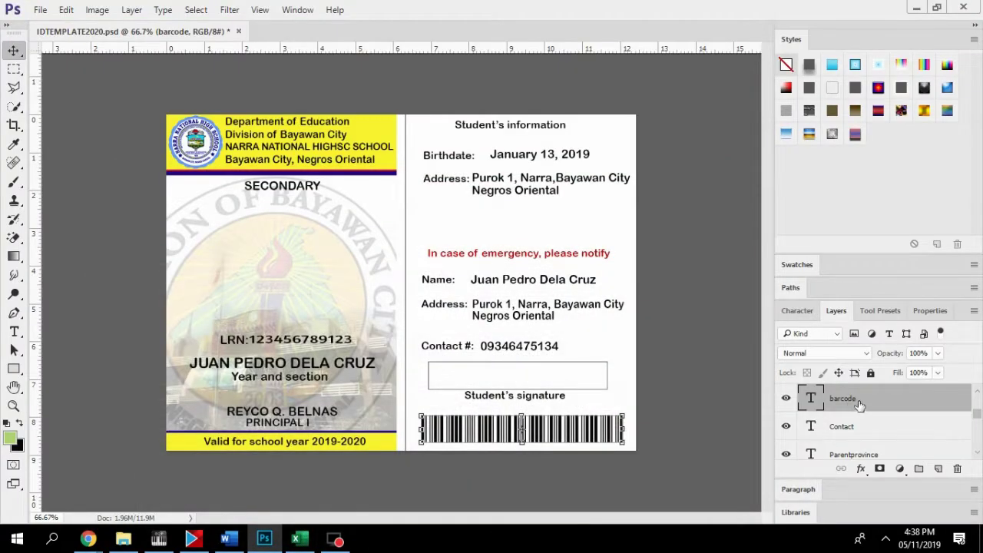
pyautogui.scroll(-3, 861, 405)
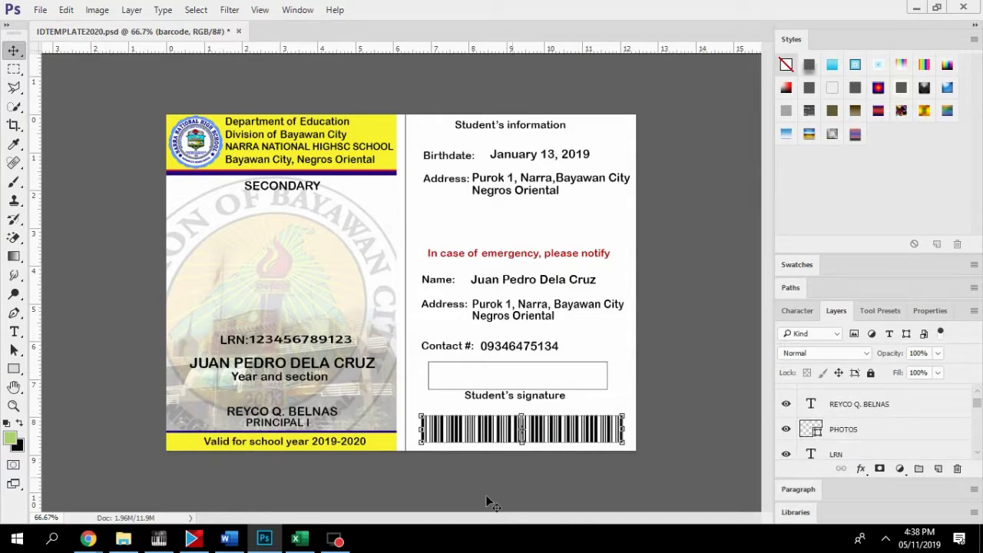
pyautogui.click(296, 542)
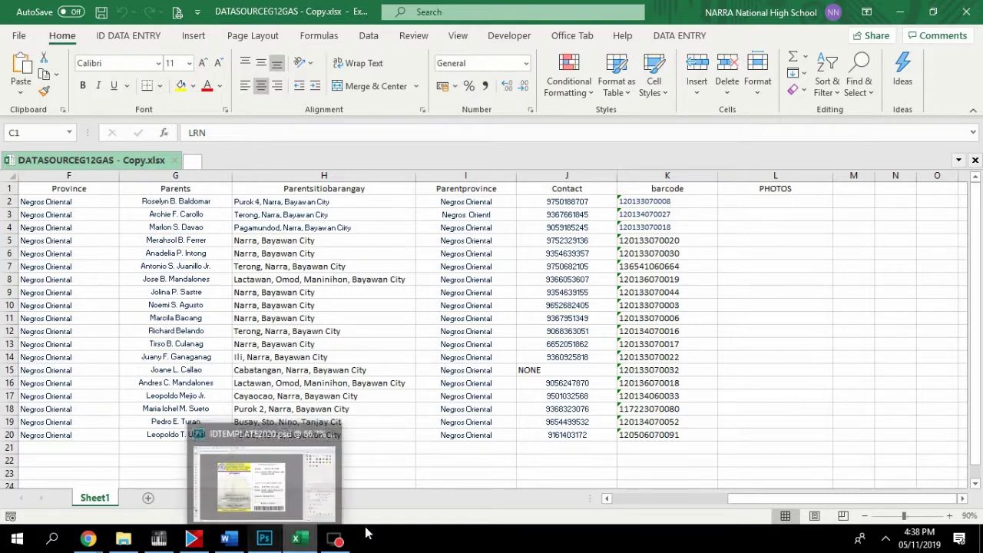
pyautogui.click(265, 540)
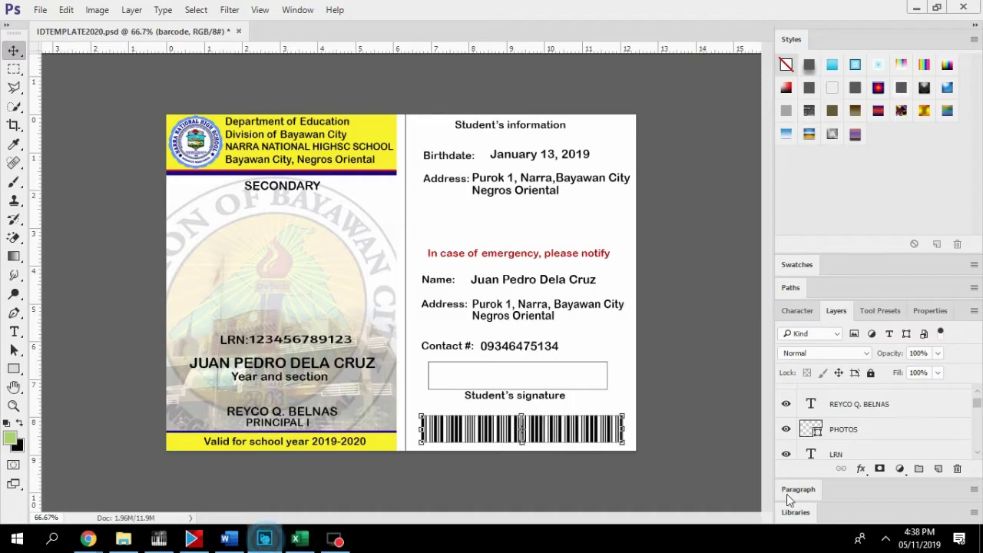
pyautogui.click(855, 431)
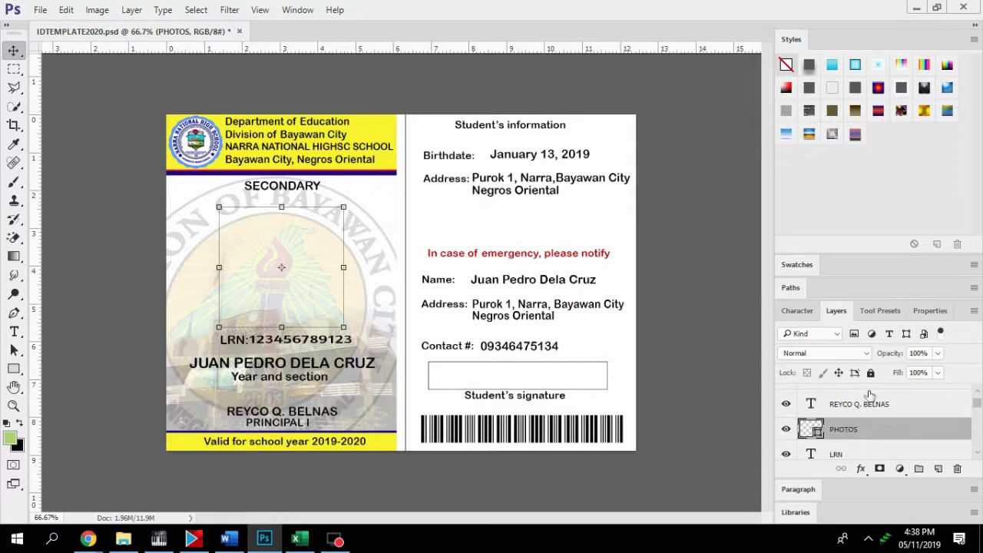
pyautogui.click(939, 314)
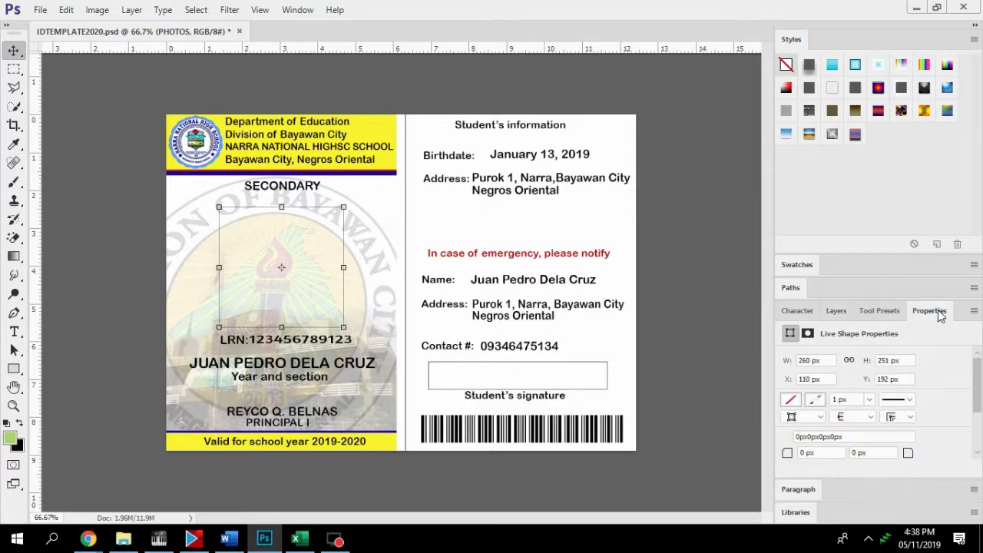
# Try a dashed line type for the PHOTOS shape's stroke and switch back to the solid line.
pyautogui.click(912, 402)
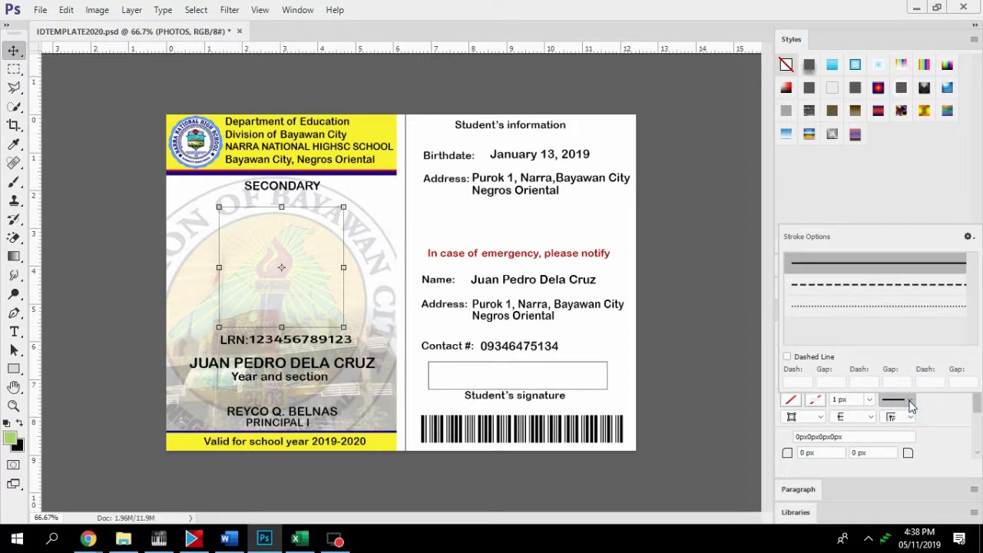
pyautogui.click(891, 266)
pyautogui.click(788, 358)
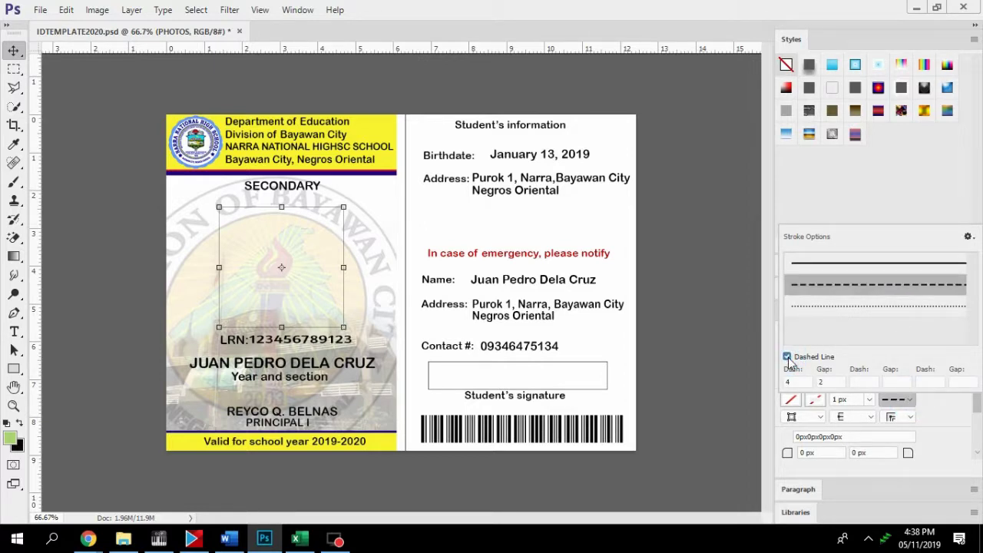
pyautogui.click(830, 264)
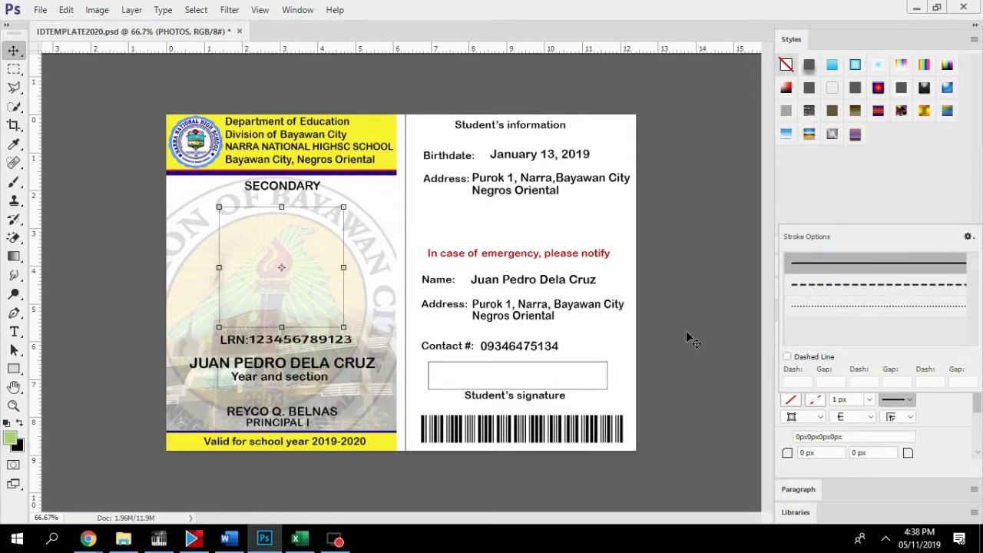
# Examine the fill and stroke colour options of the PHOTOS shape along with its other shape properties.
pyautogui.click(791, 401)
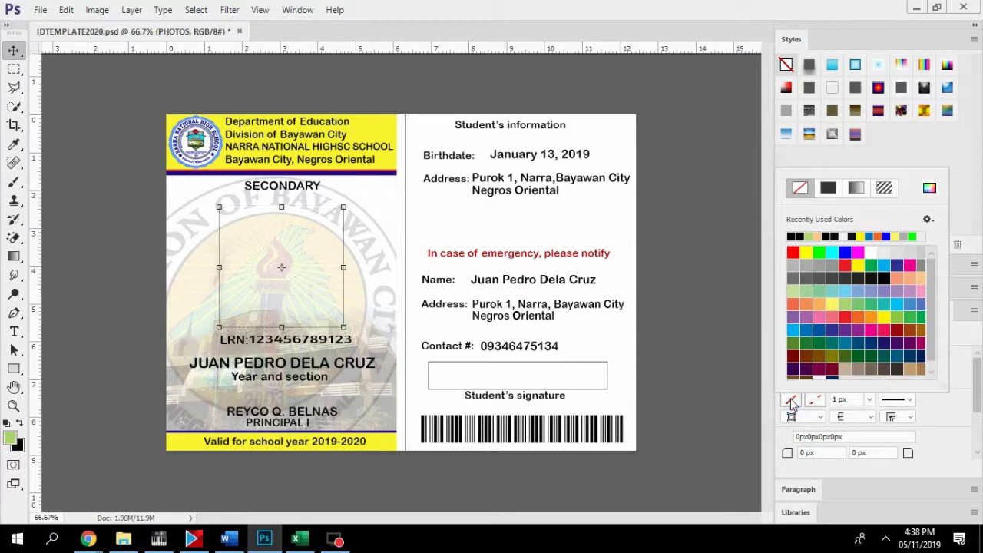
pyautogui.click(714, 329)
pyautogui.press('s')
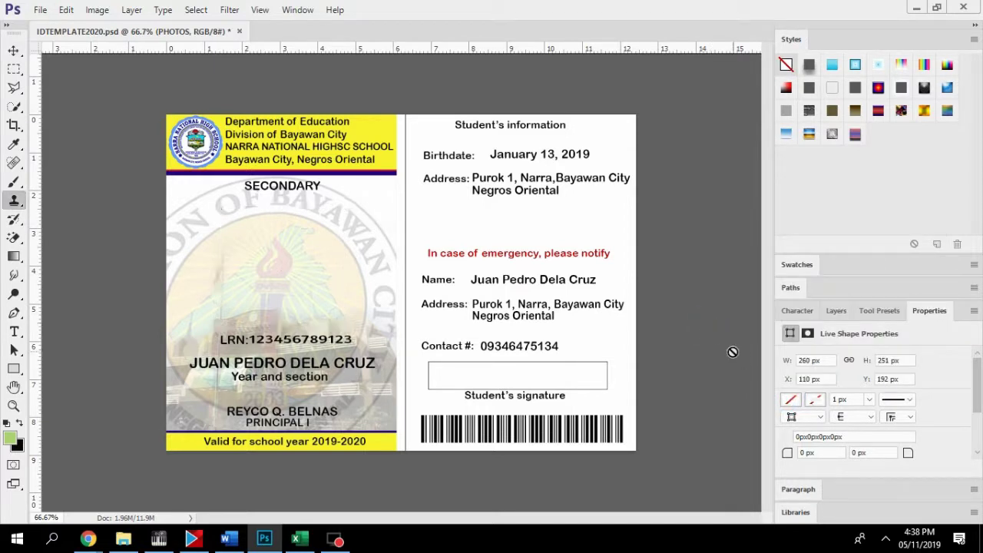
pyautogui.click(816, 403)
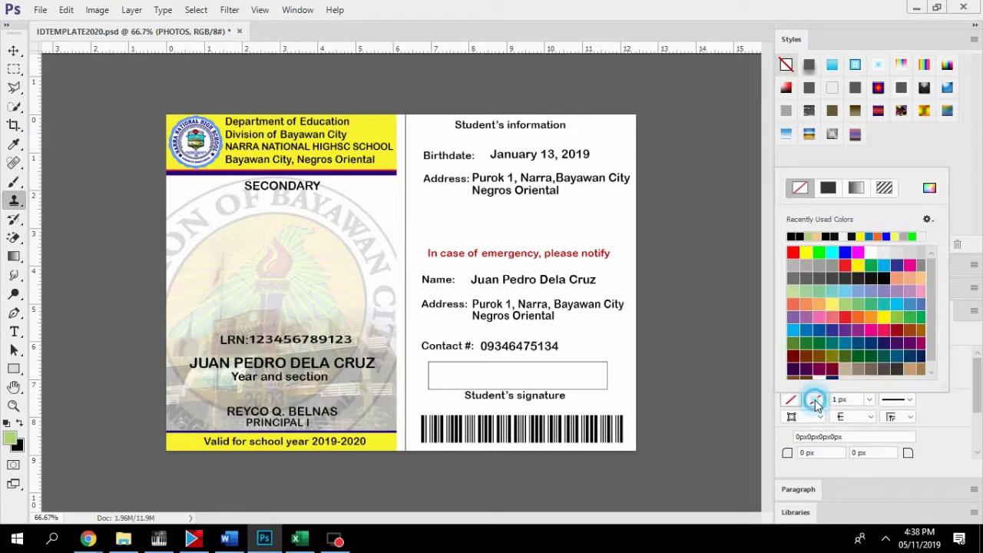
pyautogui.click(818, 403)
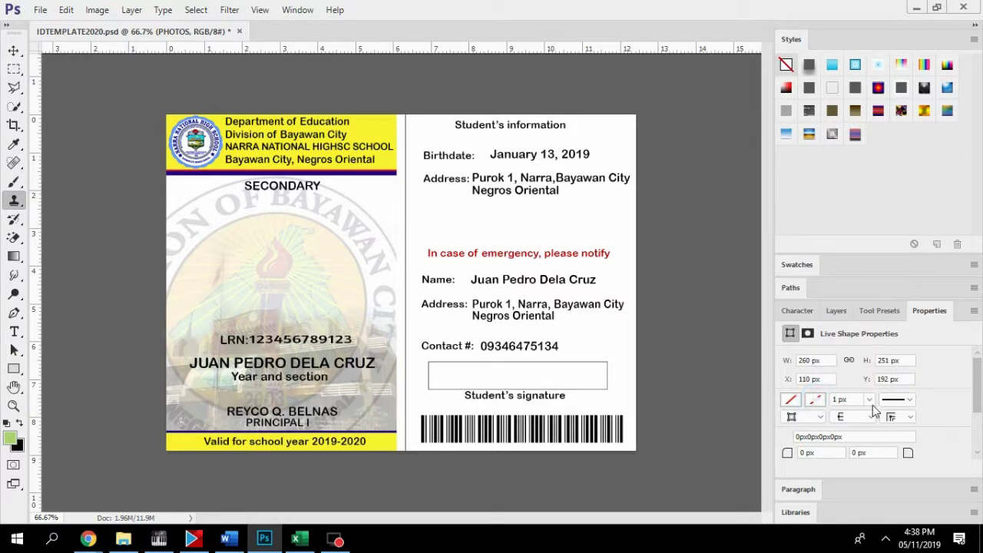
pyautogui.scroll(-1, 875, 413)
pyautogui.scroll(2, 867, 417)
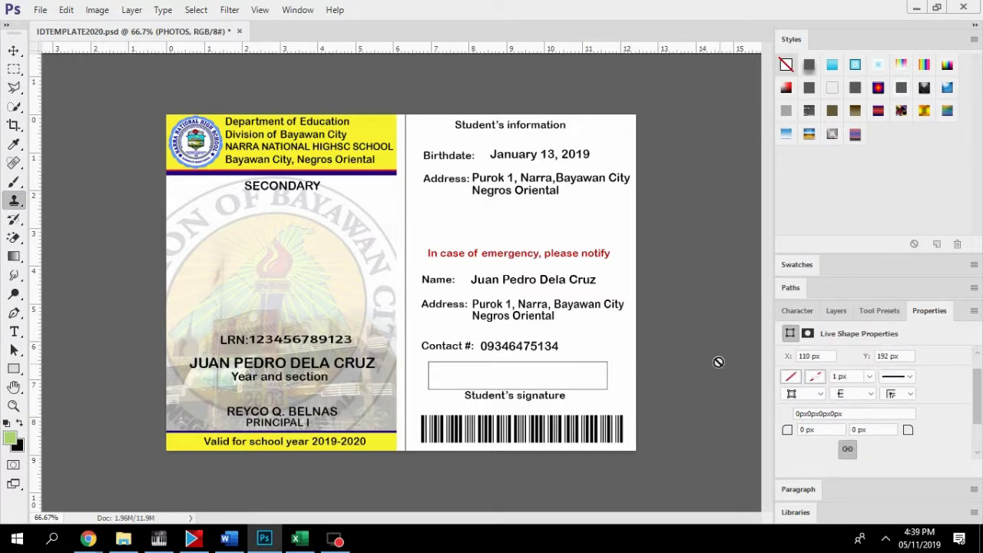
# Dismiss the Clone Stamp error and display the PHOTOS placeholder's extent with Free Transform, closing the transform again.
pyautogui.click(653, 315)
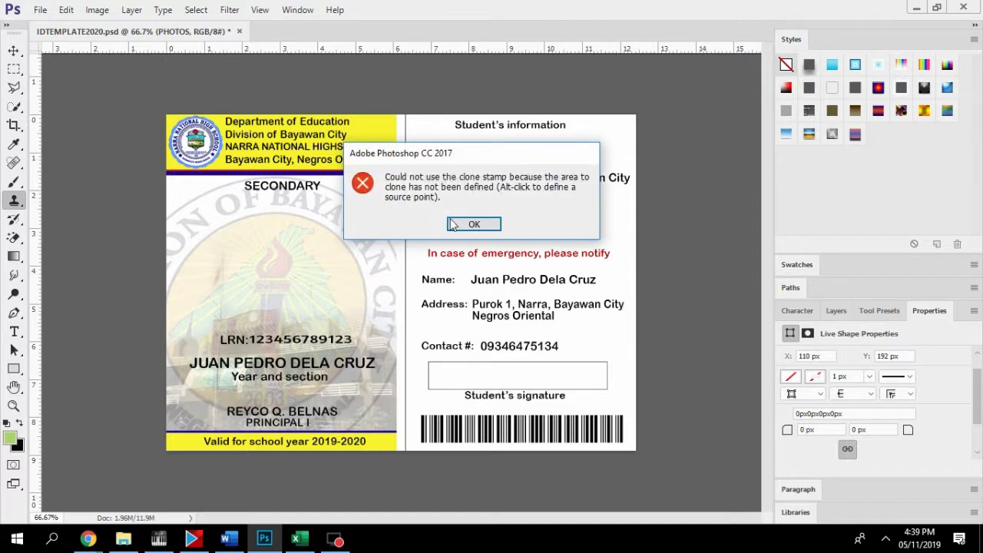
pyautogui.click(452, 224)
pyautogui.hotkey('ctrl', 't')
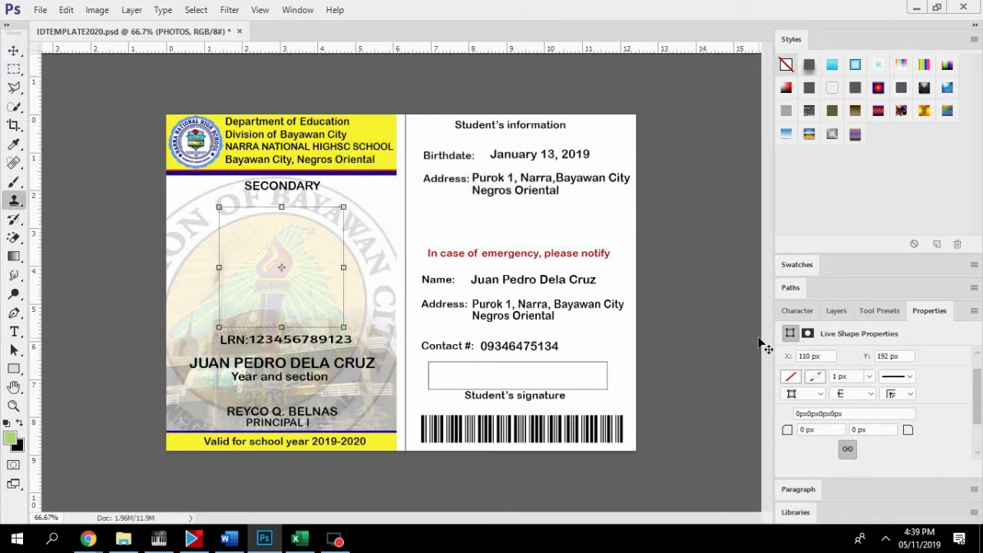
pyautogui.press('Return')
# Review the template's layer names from PHOTOS down to the Background layer.
pyautogui.click(835, 311)
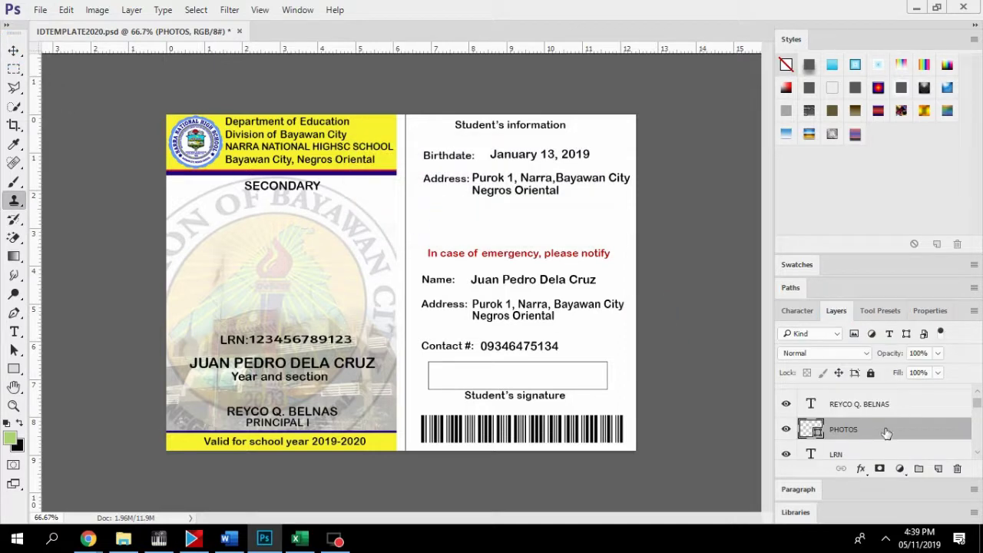
pyautogui.scroll(-5, 834, 430)
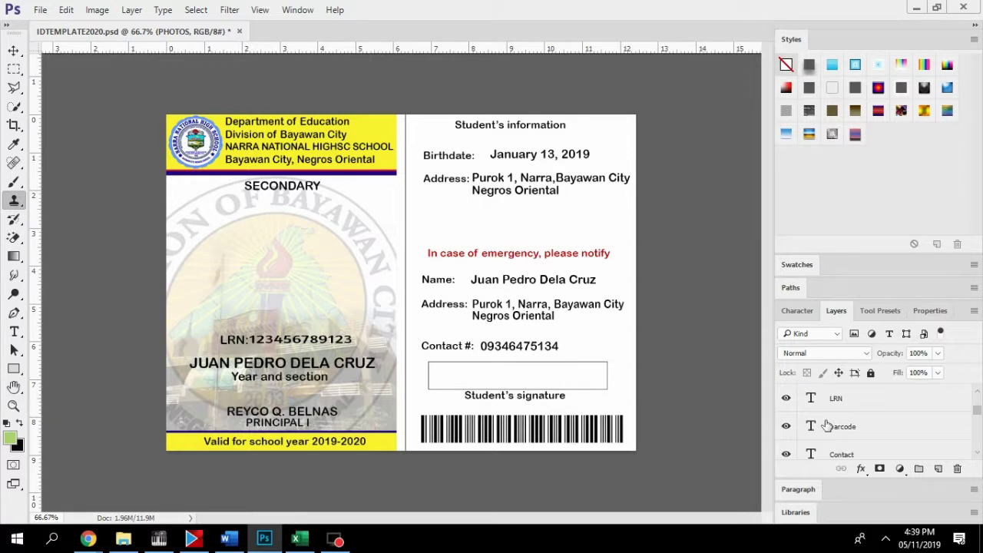
pyautogui.scroll(-2, 827, 426)
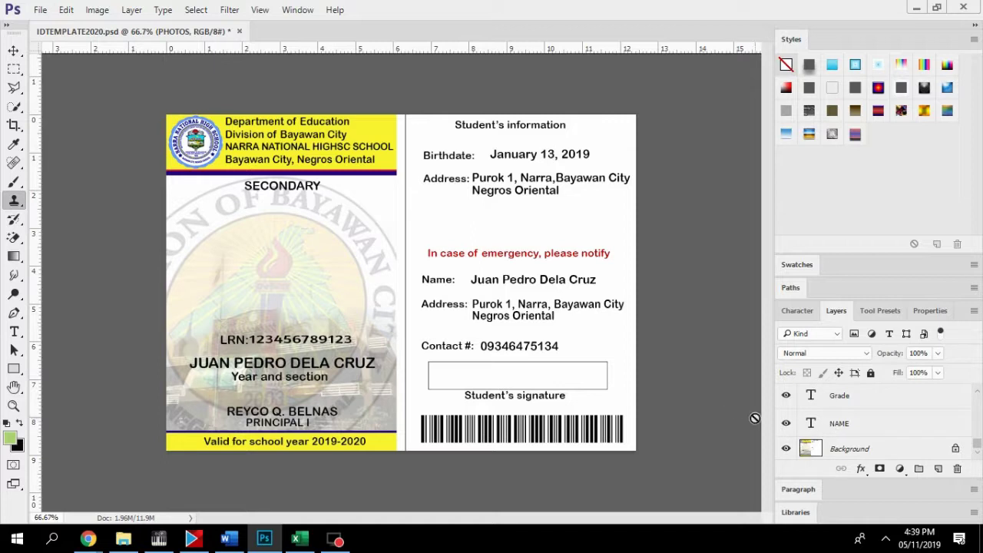
pyautogui.scroll(1, 859, 425)
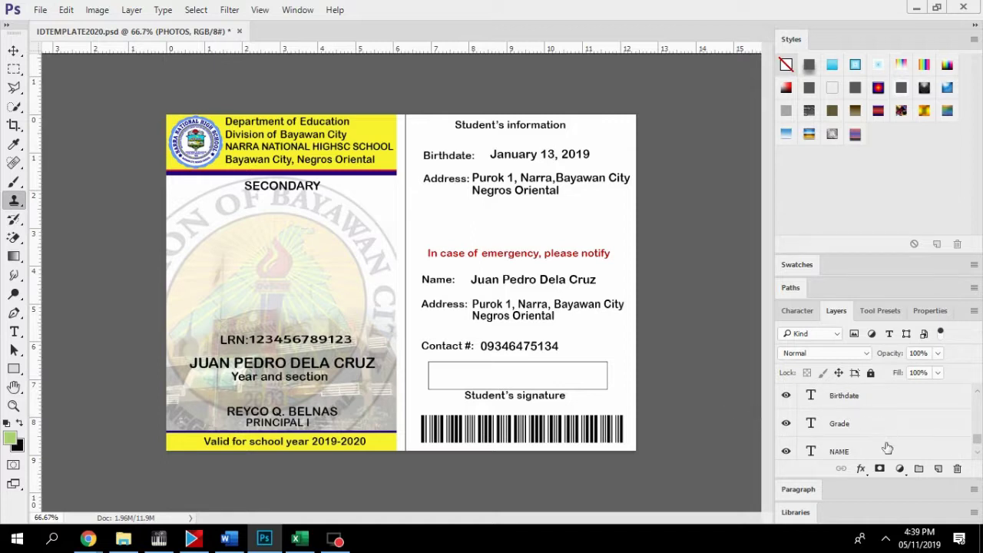
pyautogui.scroll(-1, 887, 446)
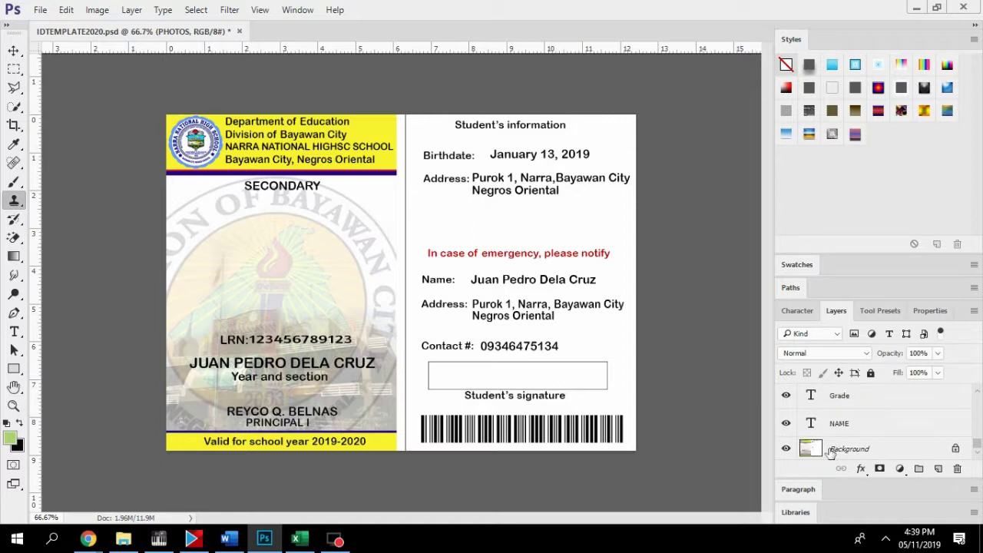
pyautogui.scroll(2, 885, 435)
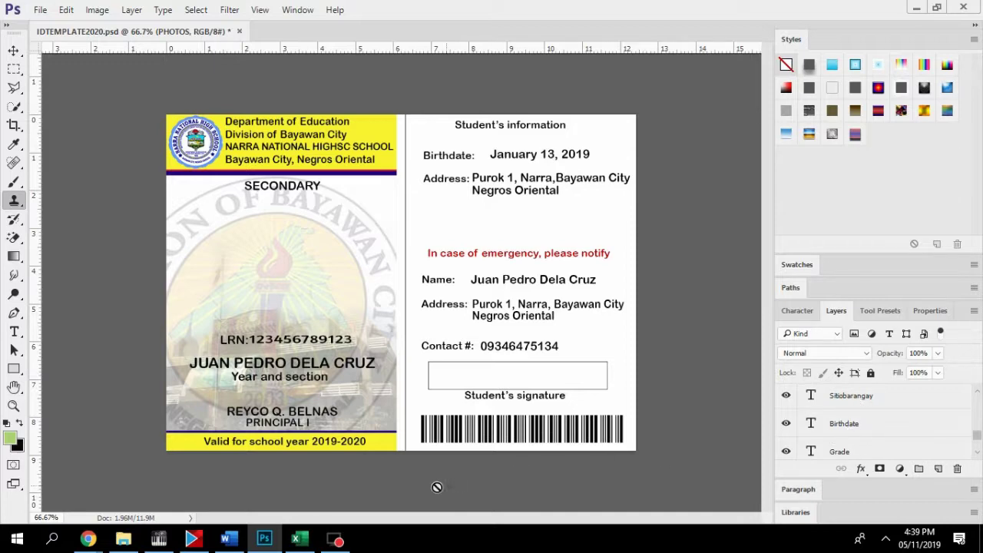
# Check the column headings of the Excel data source from PHOTOS back to NAME, and return to the Photoshop template.
pyautogui.click(298, 542)
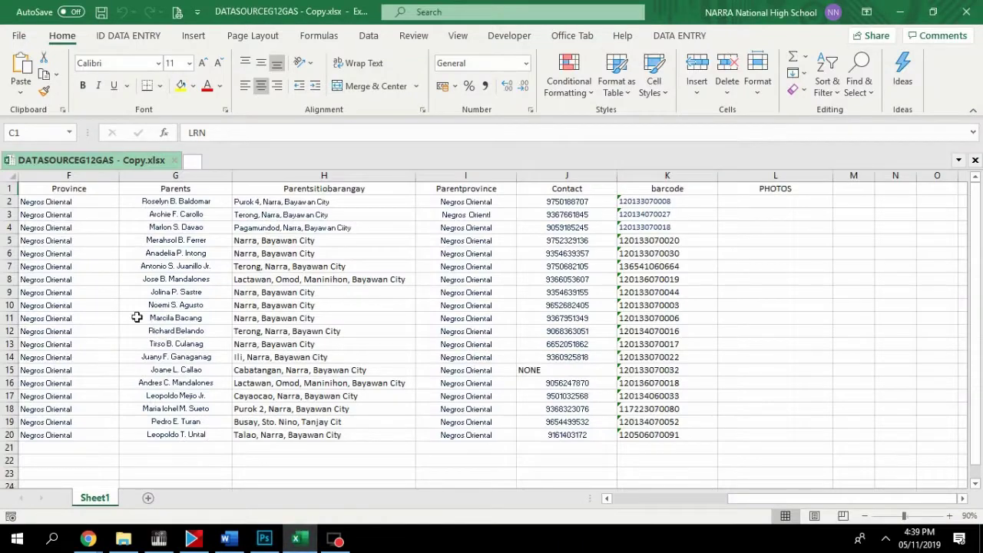
pyautogui.moveTo(752, 501); pyautogui.dragTo(631, 510)
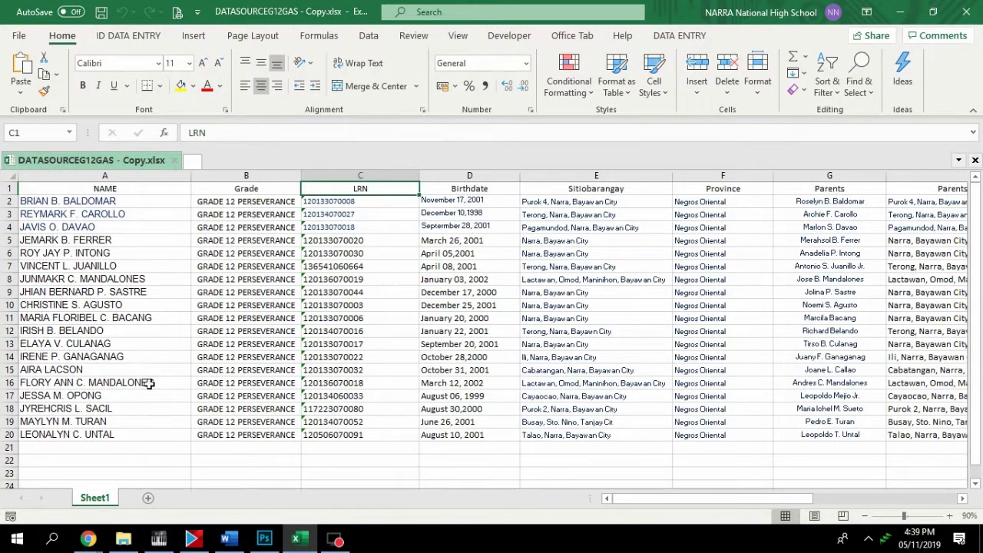
pyautogui.click(264, 538)
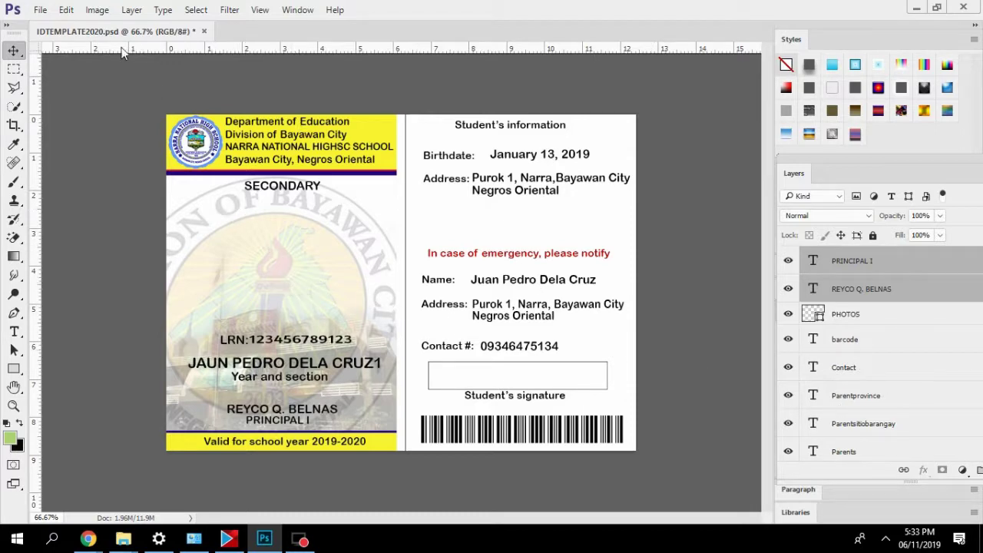
# Open the variable definitions for the template and name the PHOTOS layer's Pixel Replacement variable PHOTOS, with the Fit method.
pyautogui.click(100, 12)
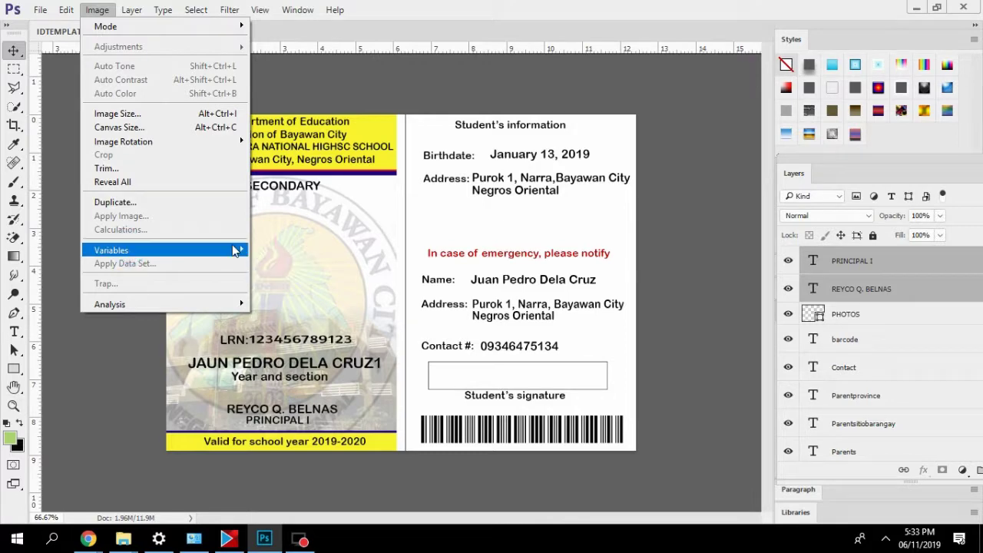
pyautogui.moveTo(235, 251)
pyautogui.click(266, 251)
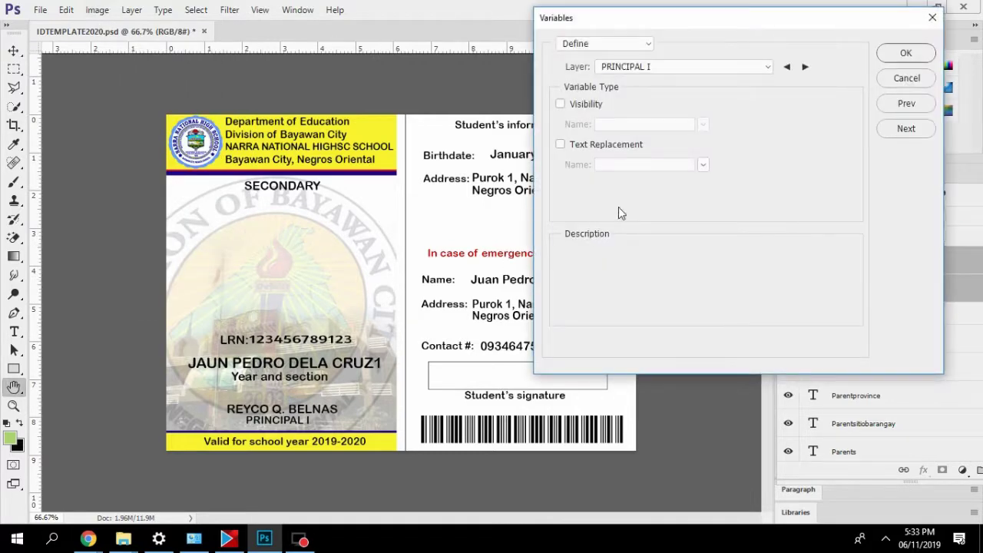
pyautogui.moveTo(748, 17); pyautogui.dragTo(646, 24)
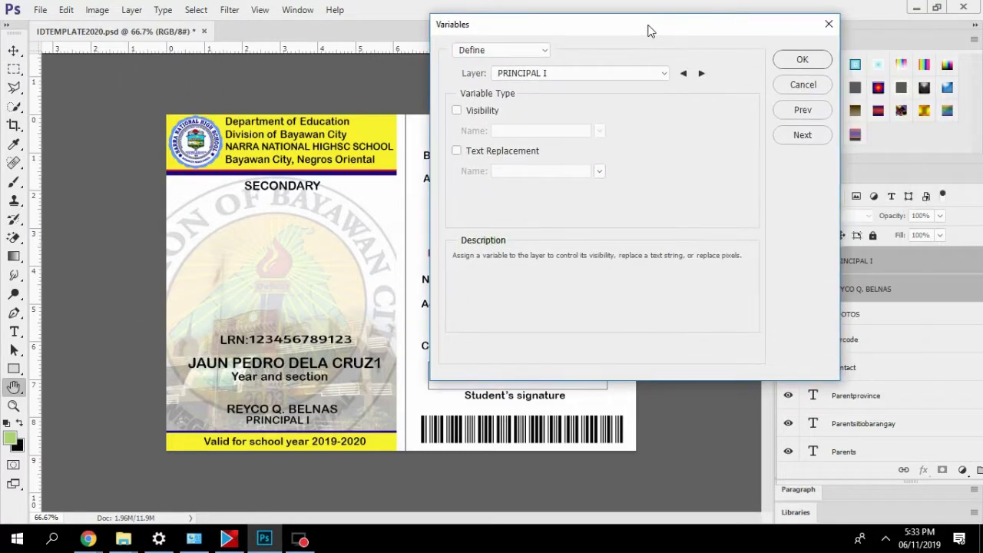
pyautogui.click(702, 73)
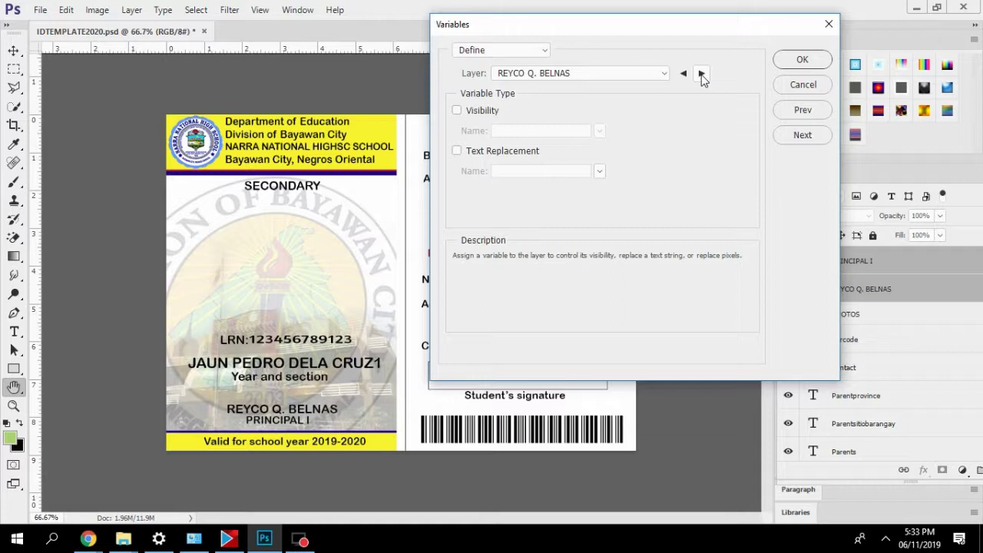
pyautogui.click(701, 74)
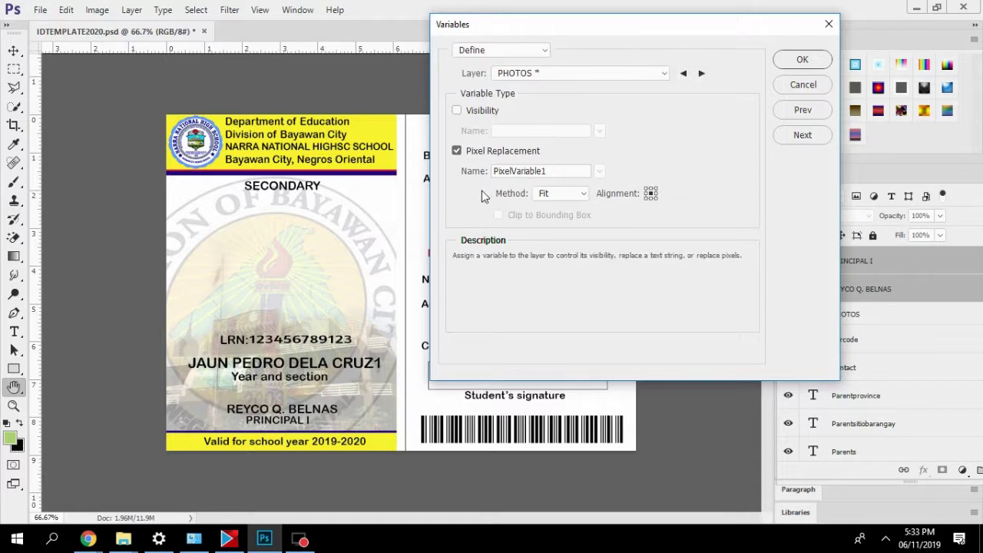
pyautogui.doubleClick(565, 172)
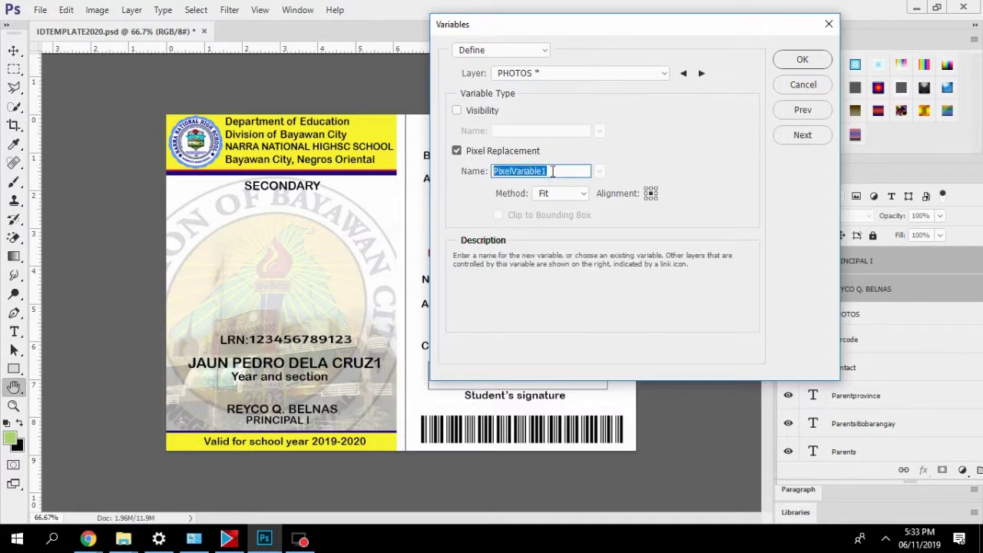
pyautogui.write('PHOTOS')
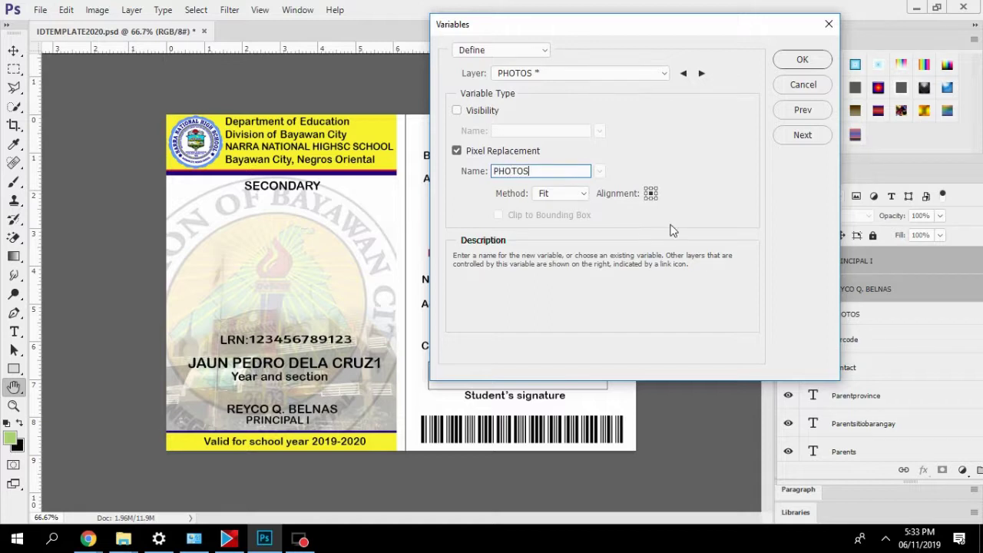
# Keep Text Replacement enabled for the barcode layer and name its variable barcode.
pyautogui.click(703, 74)
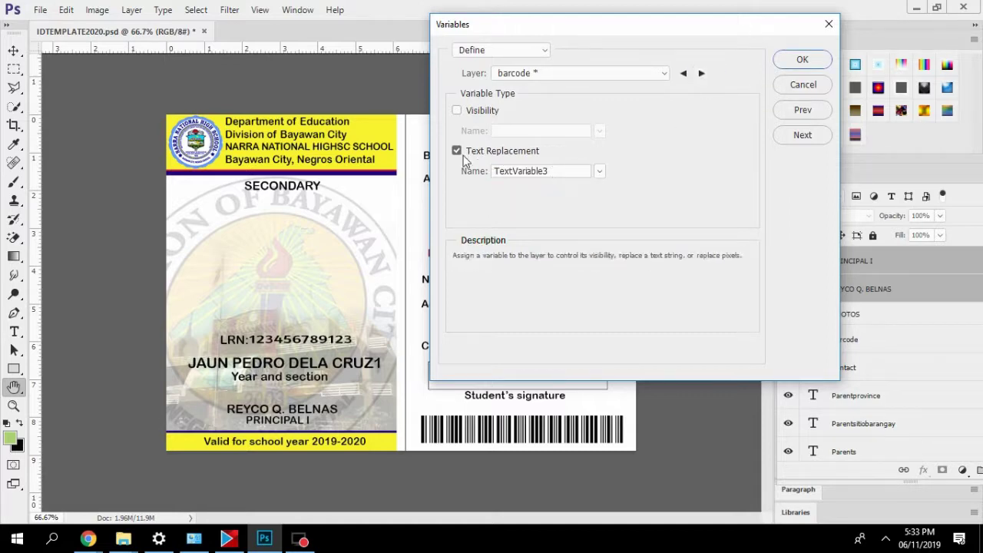
pyautogui.click(458, 152)
pyautogui.click(458, 152)
pyautogui.click(567, 174)
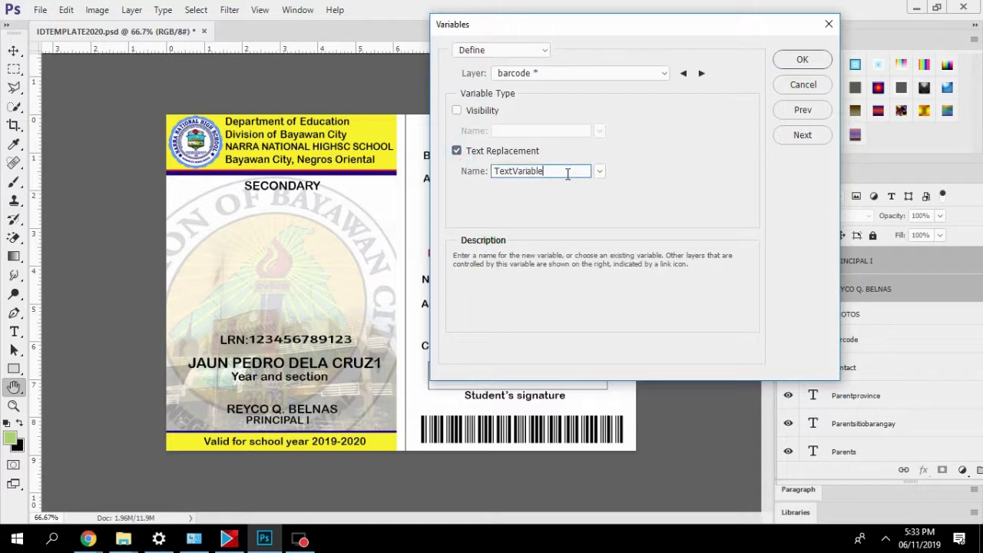
pyautogui.press('BackSpace')
pyautogui.press('BackSpace')
pyautogui.press('BackSpace')
pyautogui.press('BackSpace')
pyautogui.press('BackSpace')
pyautogui.press('BackSpace')
pyautogui.press('BackSpace')
pyautogui.press('BackSpace')
pyautogui.press('BackSpace')
pyautogui.press('BackSpace')
pyautogui.press('BackSpace')
pyautogui.press('BackSpace')
pyautogui.write('bar')
pyautogui.press('BackSpace')
pyautogui.press('BackSpace')
pyautogui.write('ar')
pyautogui.write('cid')
pyautogui.write('ode')
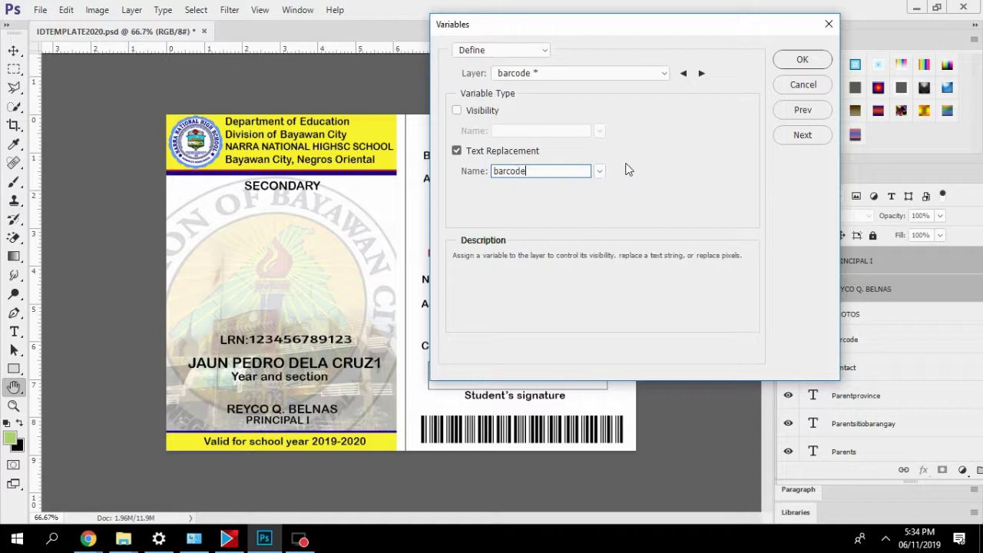
# Keep Text Replacement enabled for the Contact layer and name its variable Contact.
pyautogui.click(702, 74)
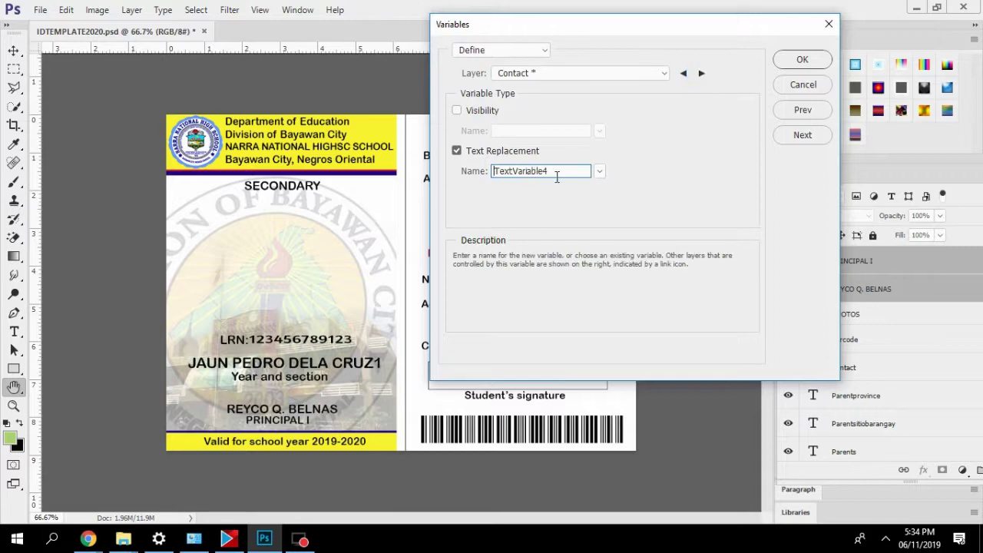
pyautogui.click(457, 151)
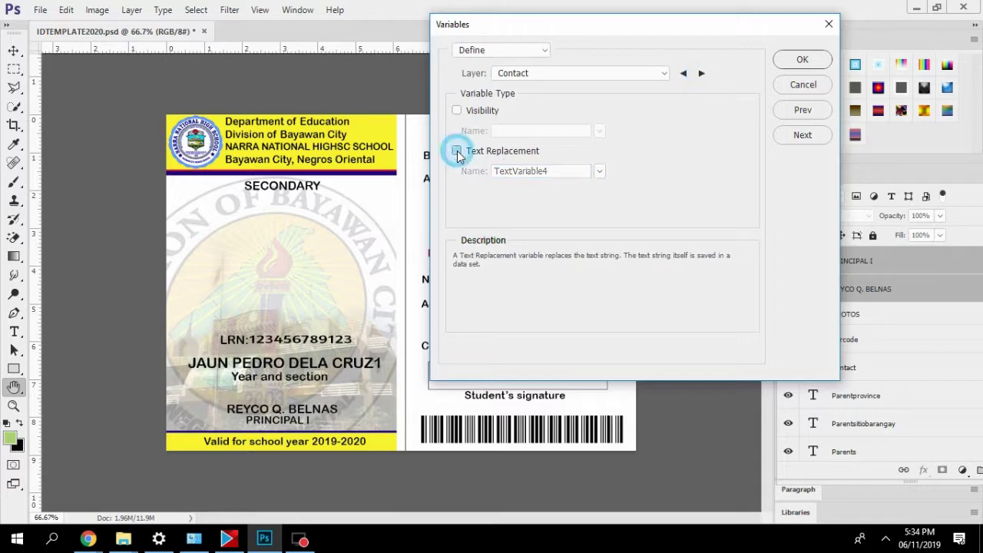
pyautogui.click(457, 151)
pyautogui.click(566, 173)
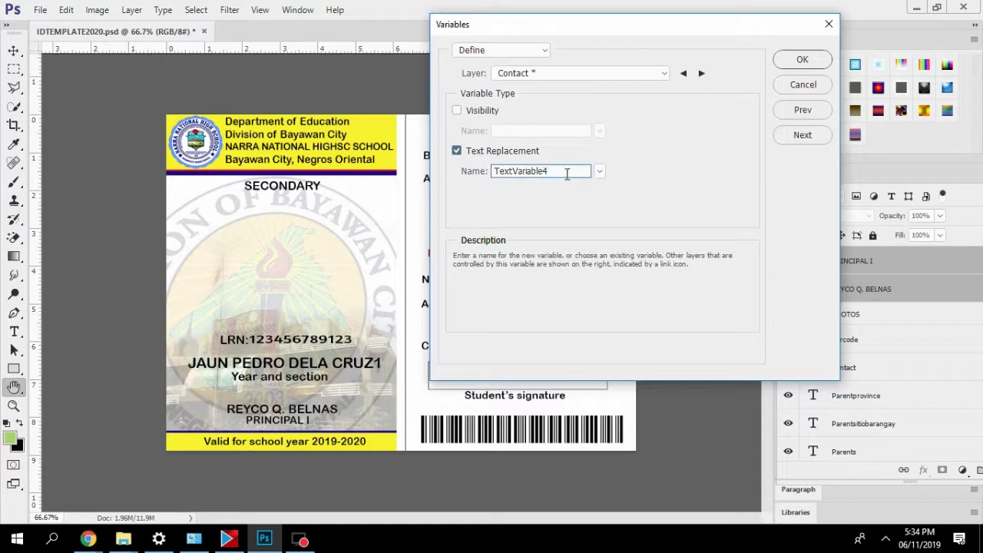
pyautogui.moveTo(565, 172); pyautogui.dragTo(503, 176)
pyautogui.write('Contact')
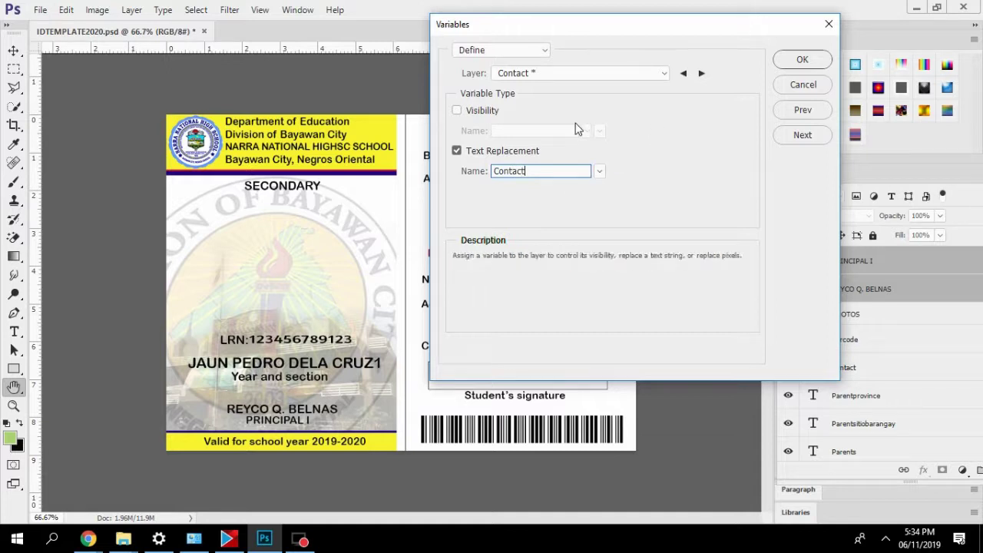
# Name the Parentprovince layer's Text Replacement variable Parentprovince, and advance to the Parentsitiobarangay layer.
pyautogui.click(700, 74)
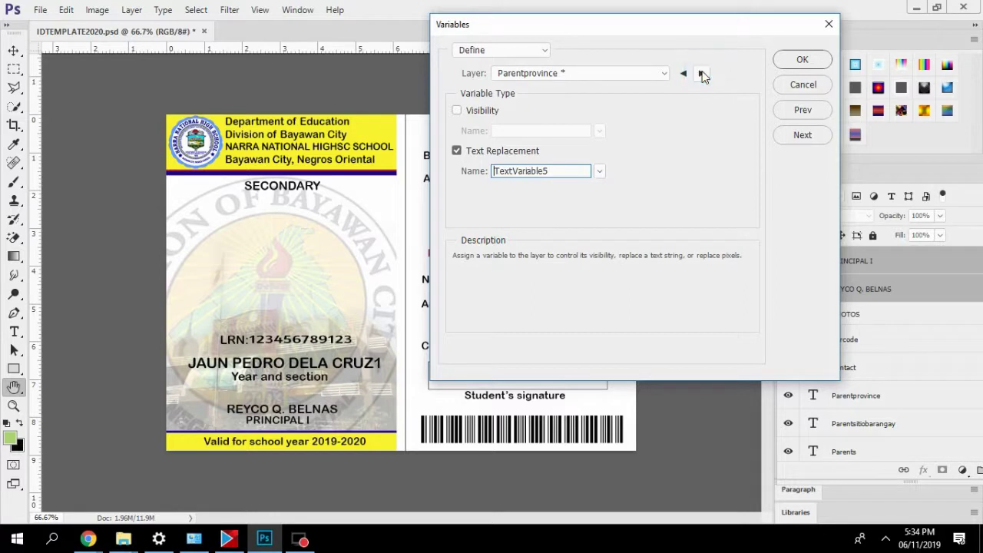
pyautogui.click(457, 151)
pyautogui.click(457, 151)
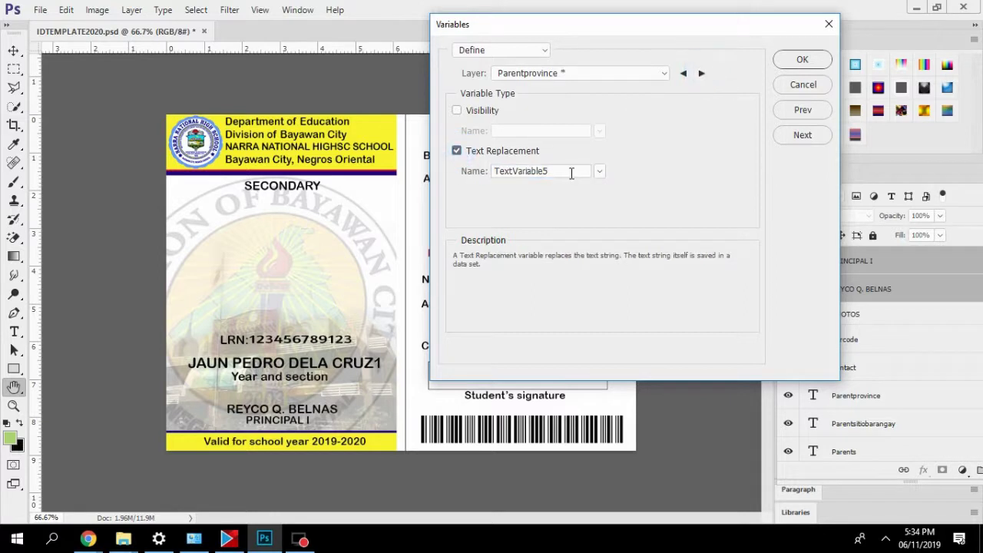
pyautogui.click(570, 171)
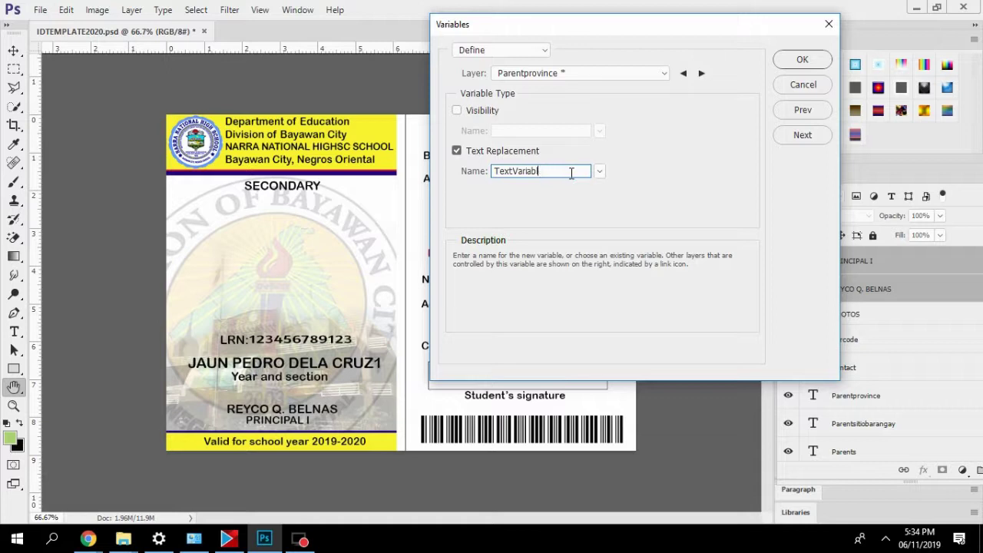
pyautogui.press('BackSpace')
pyautogui.press('BackSpace')
pyautogui.press('BackSpace')
pyautogui.press('BackSpace')
pyautogui.press('BackSpace')
pyautogui.press('BackSpace')
pyautogui.press('BackSpace')
pyautogui.press('BackSpace')
pyautogui.press('BackSpace')
pyautogui.press('BackSpace')
pyautogui.press('BackSpace')
pyautogui.write('Parentprov')
pyautogui.click(696, 151)
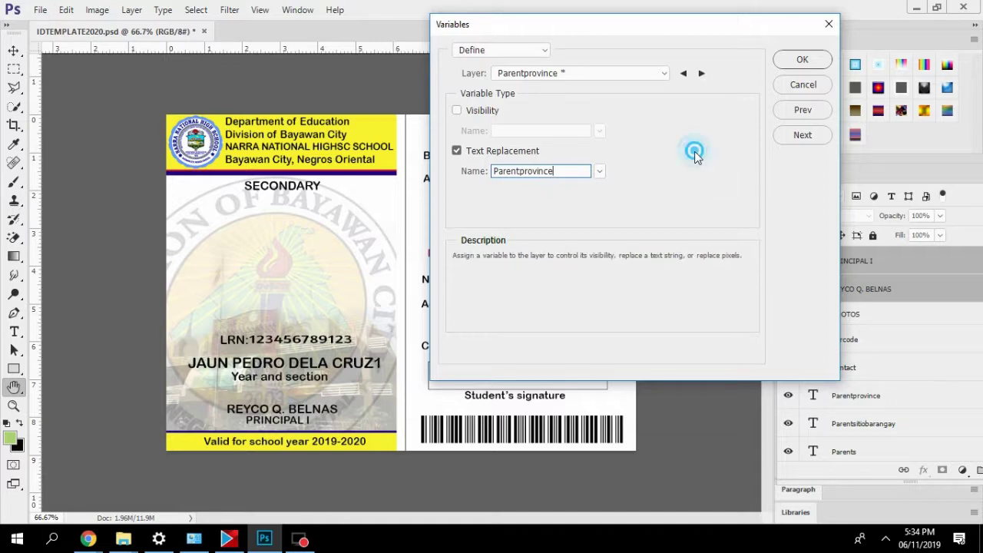
pyautogui.click(701, 73)
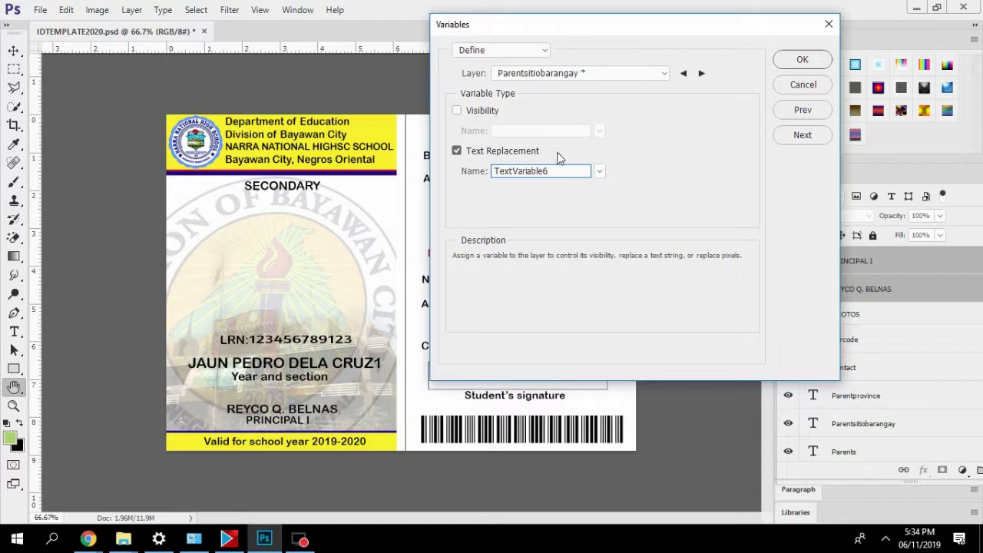
# Keep Text Replacement enabled for the Parentsitiobarangay layer and name its variable Parentsitiobarangay.
pyautogui.click(456, 150)
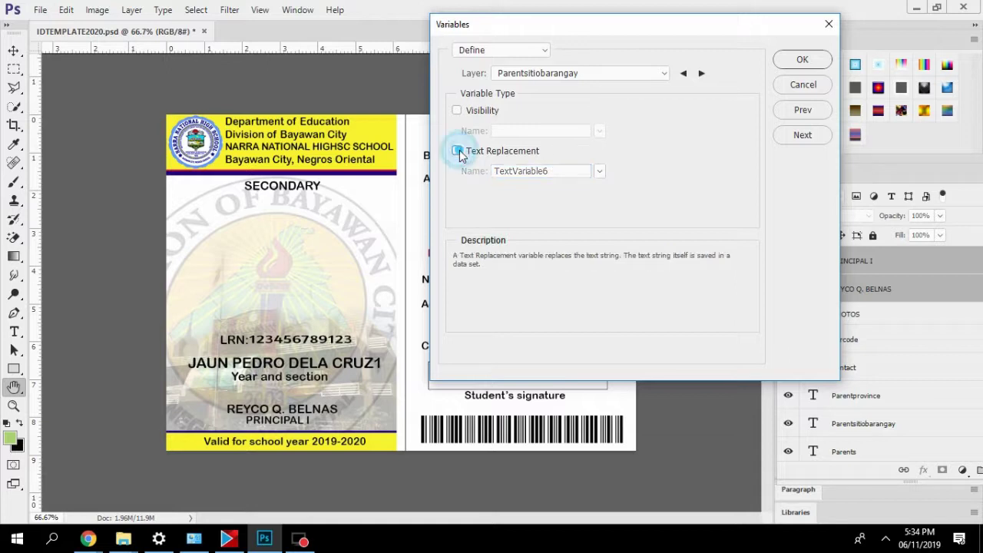
pyautogui.click(456, 150)
pyautogui.click(558, 172)
pyautogui.doubleClick(507, 172)
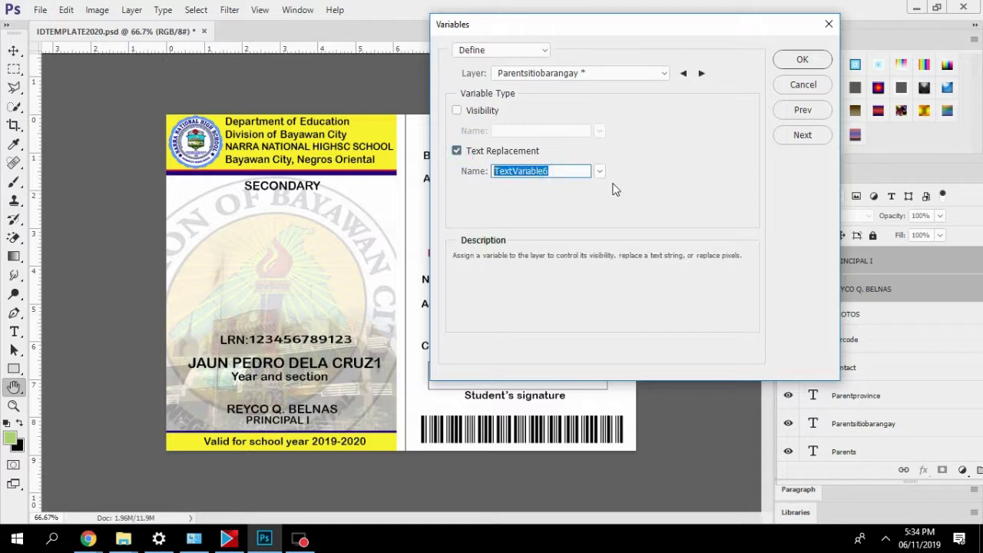
pyautogui.write('o')
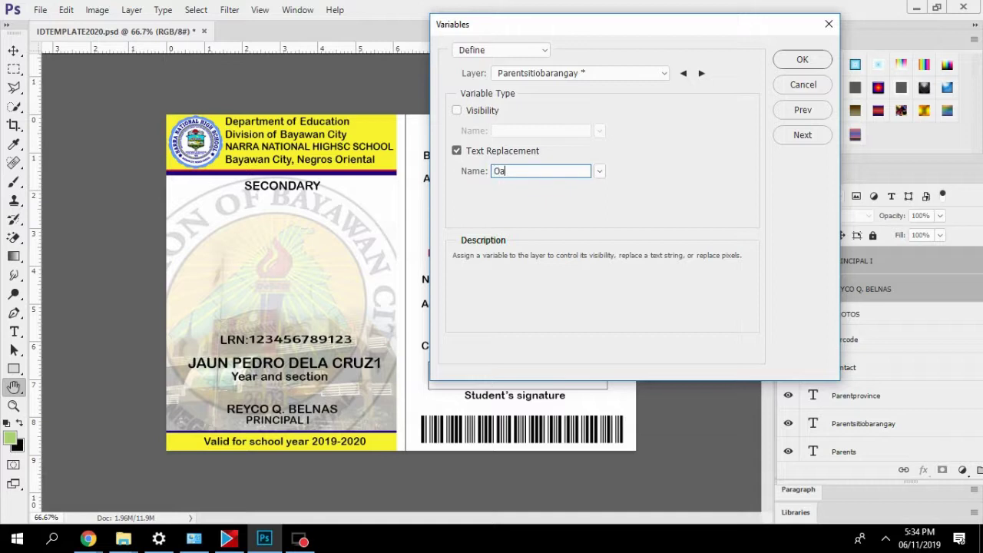
pyautogui.press('BackSpace')
pyautogui.press('BackSpace')
pyautogui.press('BackSpace')
pyautogui.write('Parentsitiobarangay')
# Name the Parents layer's Text Replacement variable Parents and the Province layer's variable Province.
pyautogui.click(701, 73)
pyautogui.moveTo(561, 167); pyautogui.dragTo(474, 183)
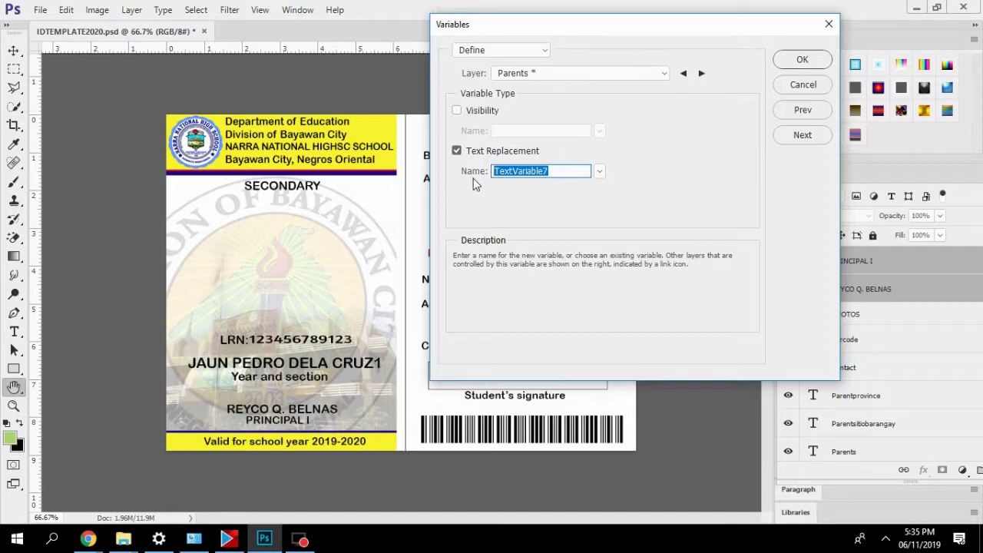
pyautogui.write('Parents')
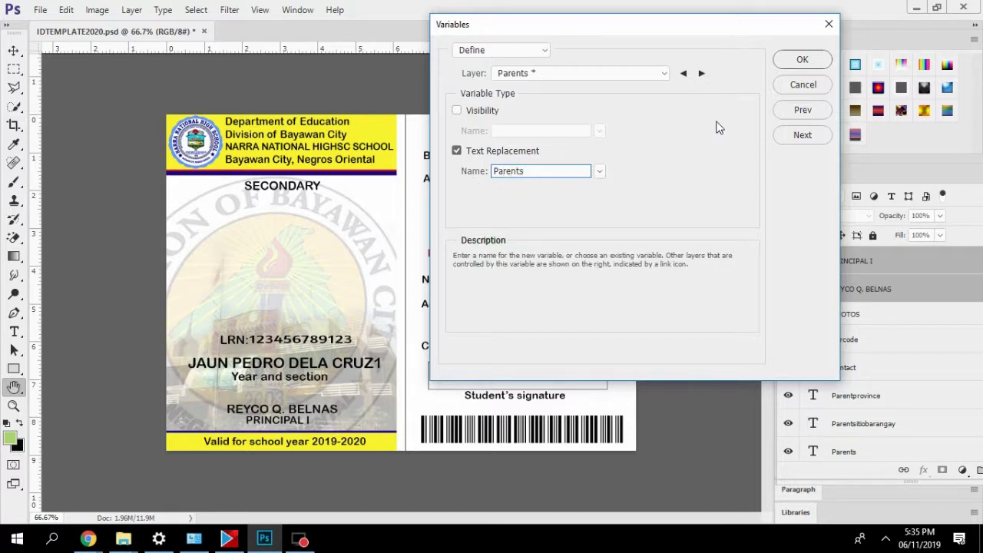
pyautogui.click(701, 74)
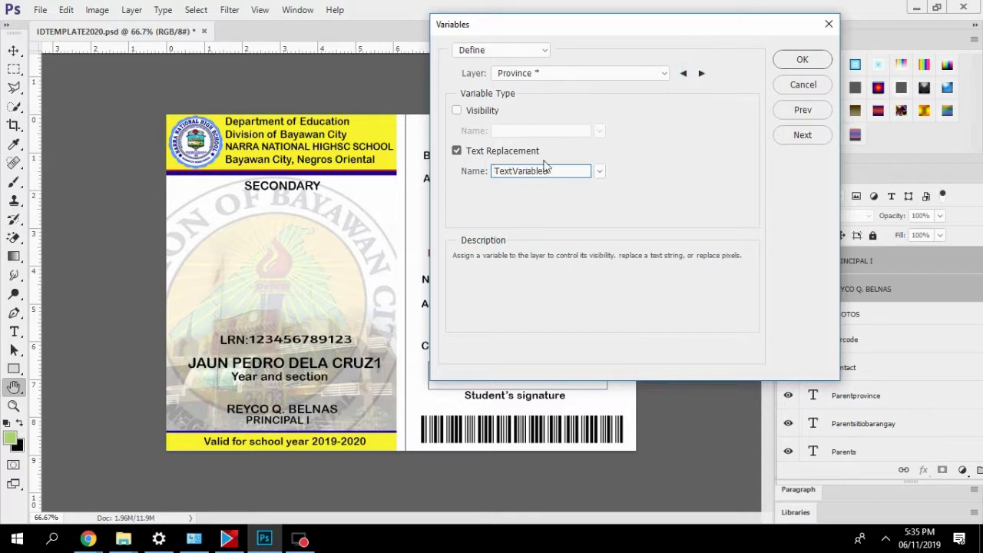
pyautogui.doubleClick(561, 170)
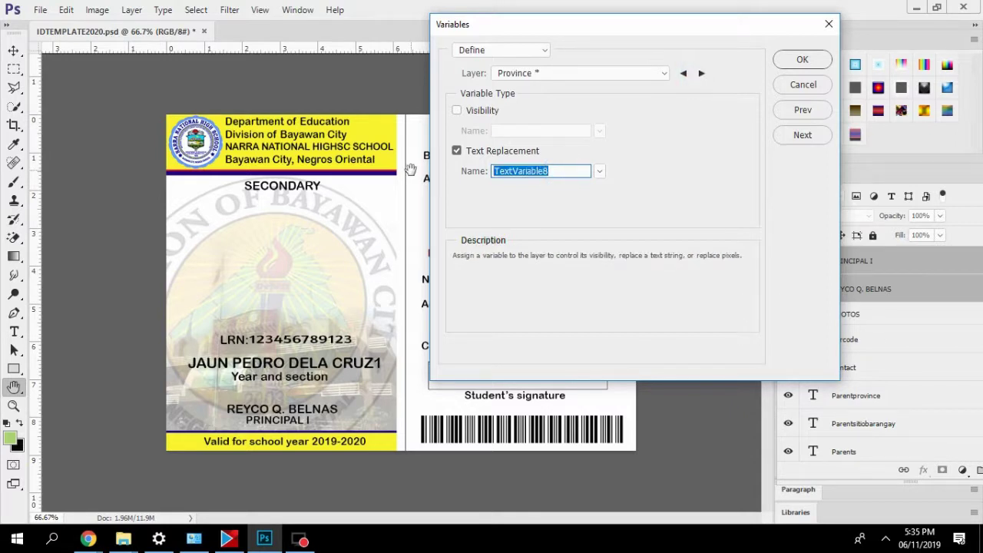
pyautogui.write('Pa')
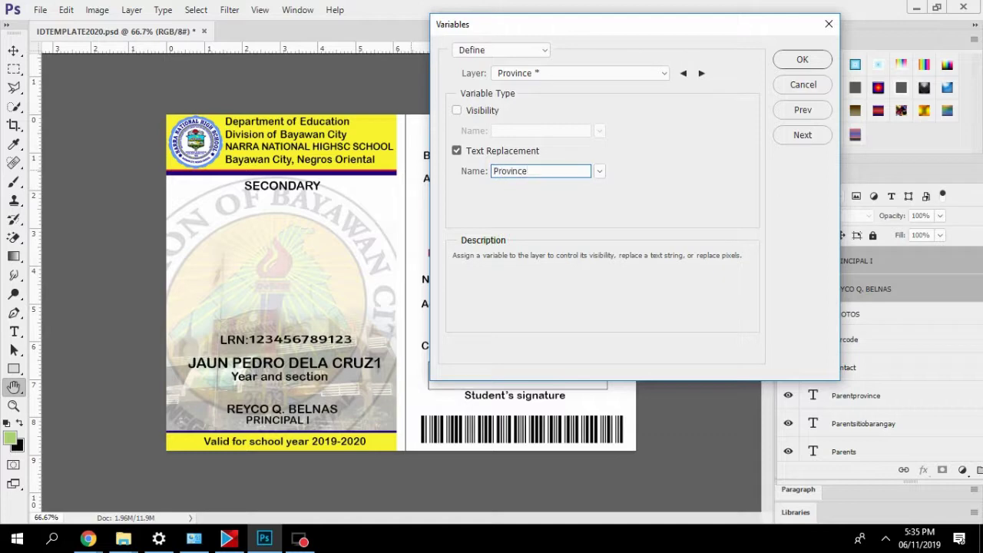
pyautogui.write('rentprovince')
# Name the Sitiobarangay layer's Text Replacement variable Sitiobarangay.
pyautogui.click(702, 74)
pyautogui.moveTo(552, 171); pyautogui.dragTo(491, 170)
pyautogui.click(580, 175)
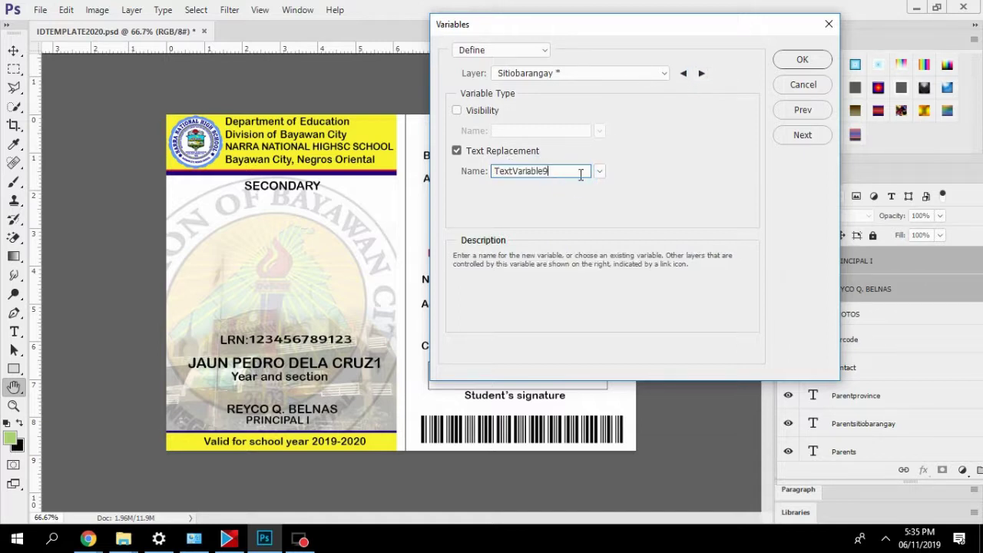
pyautogui.moveTo(580, 174); pyautogui.dragTo(473, 175)
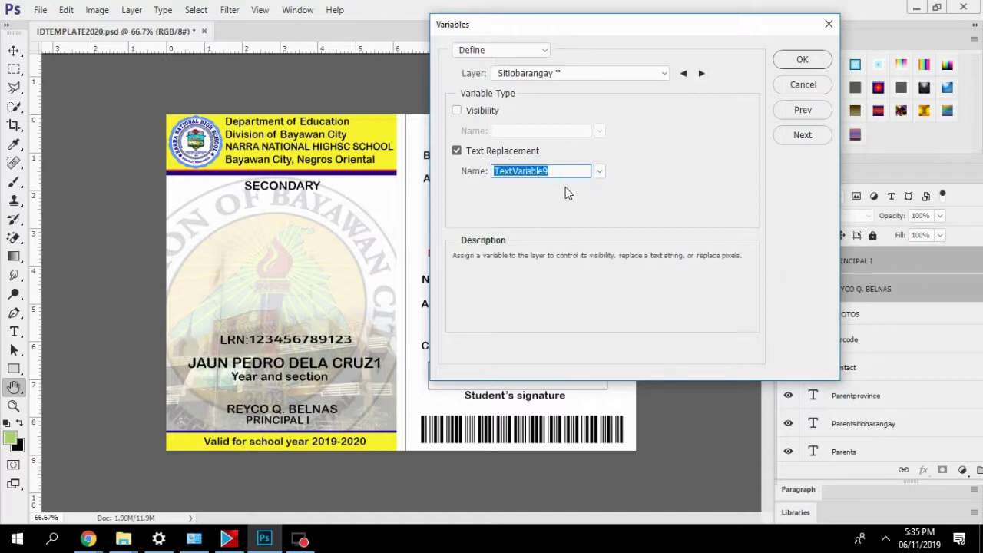
pyautogui.write('Sitiobar')
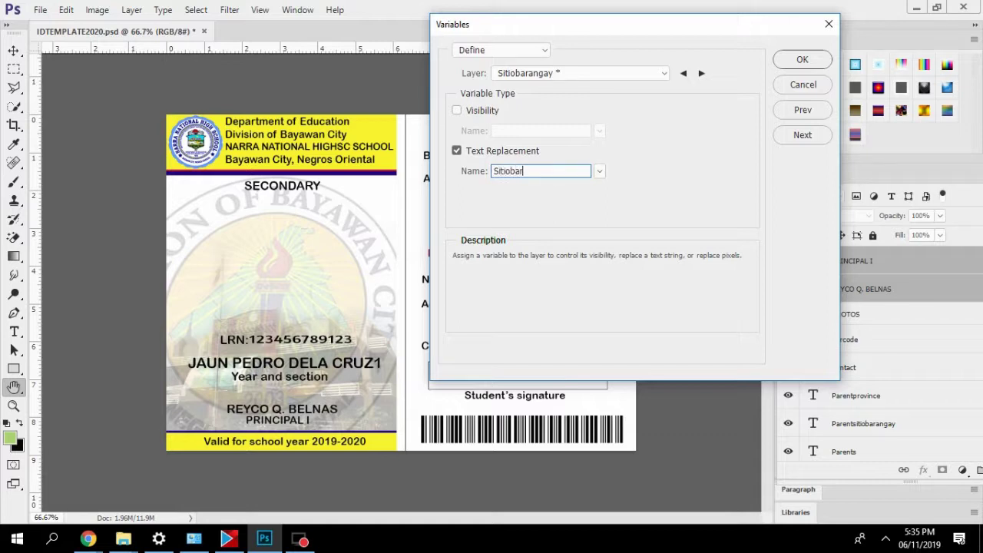
pyautogui.write('angay')
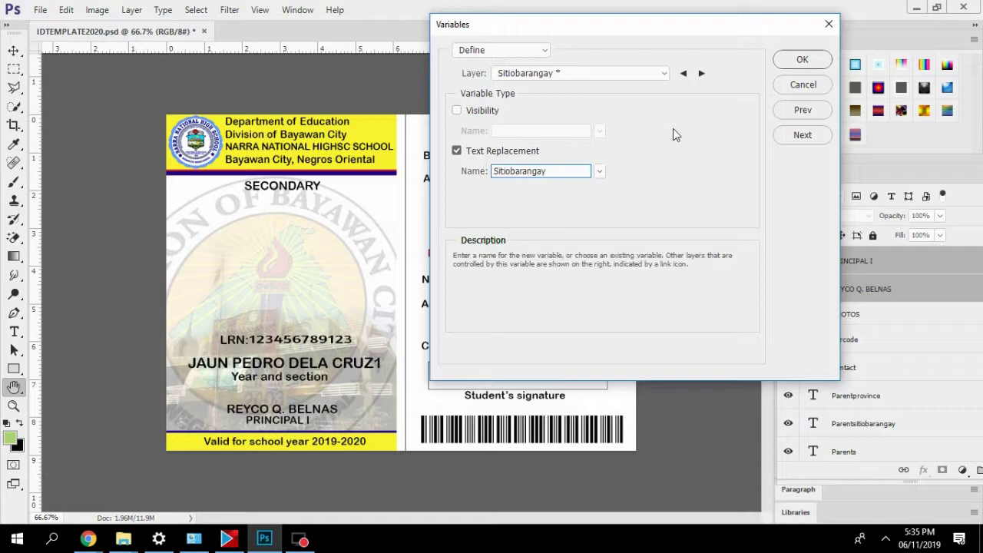
# Go to the Birthdate layer and name its Text Replacement variable Birthdate.
pyautogui.click(701, 73)
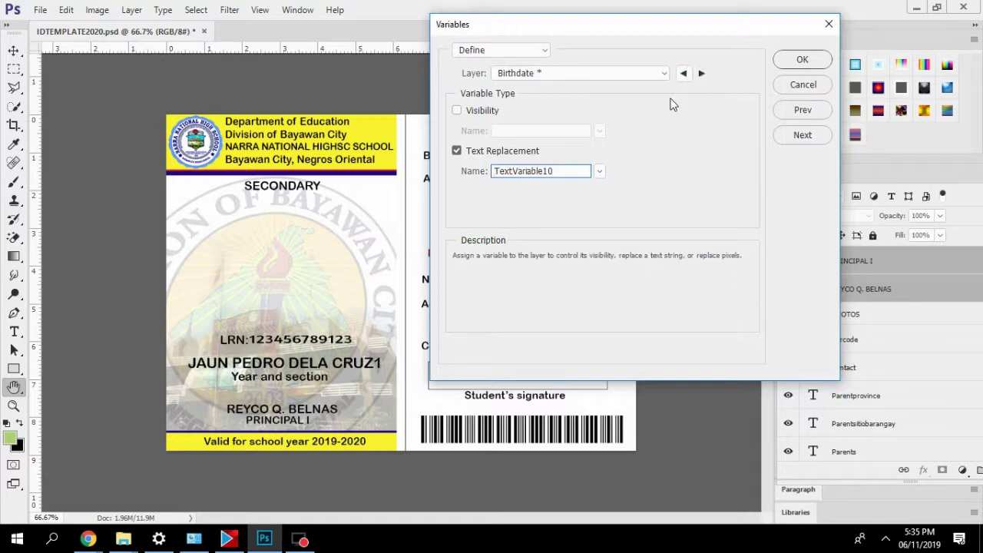
pyautogui.click(573, 169)
pyautogui.moveTo(573, 169); pyautogui.dragTo(350, 128)
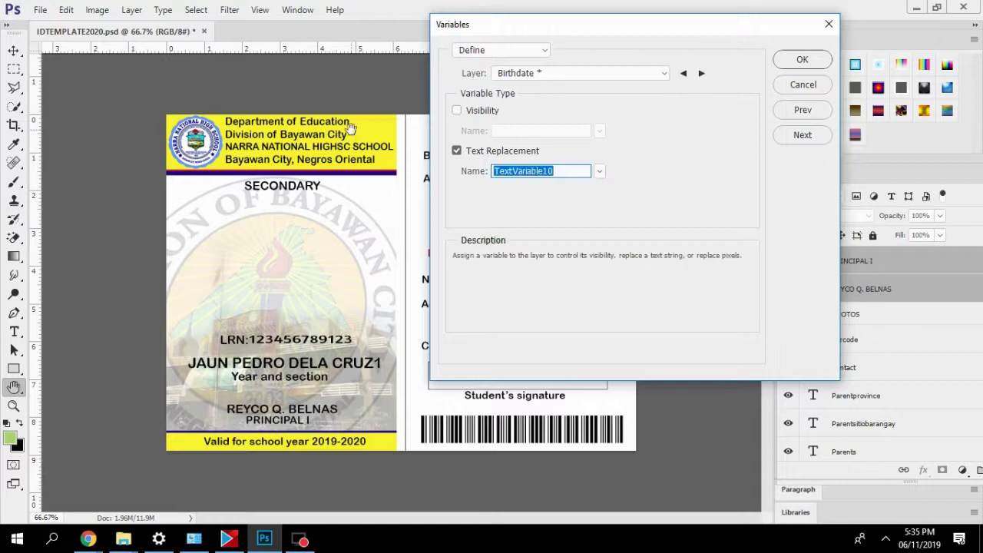
pyautogui.write('Birthdate')
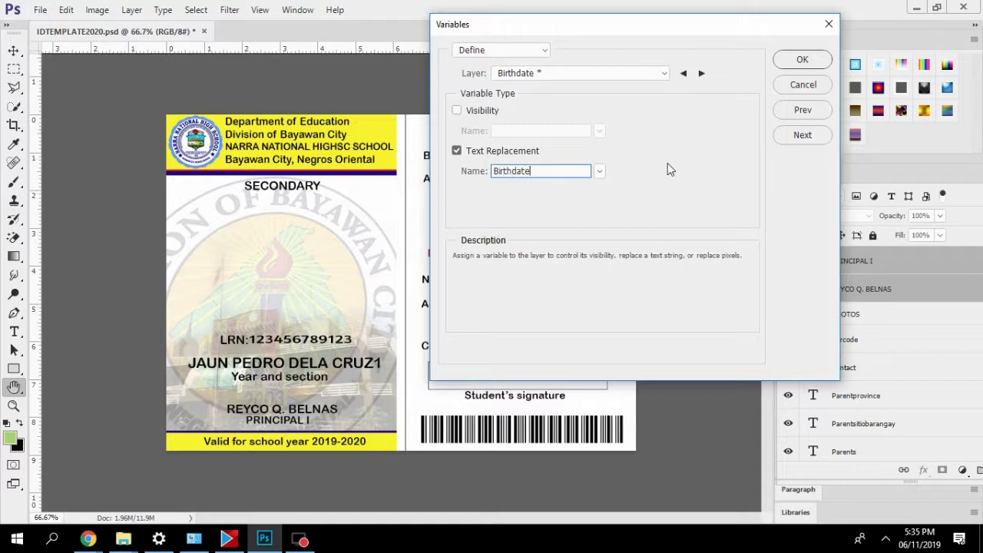
# Go to the LRN layer and name its Text Replacement variable LRN.
pyautogui.click(702, 73)
pyautogui.click(558, 170)
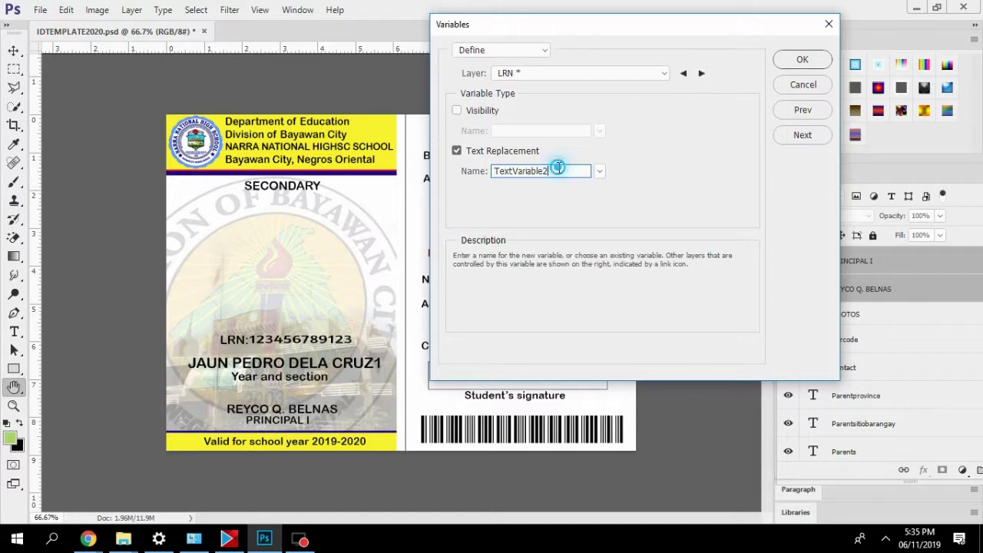
pyautogui.moveTo(558, 169); pyautogui.dragTo(478, 168)
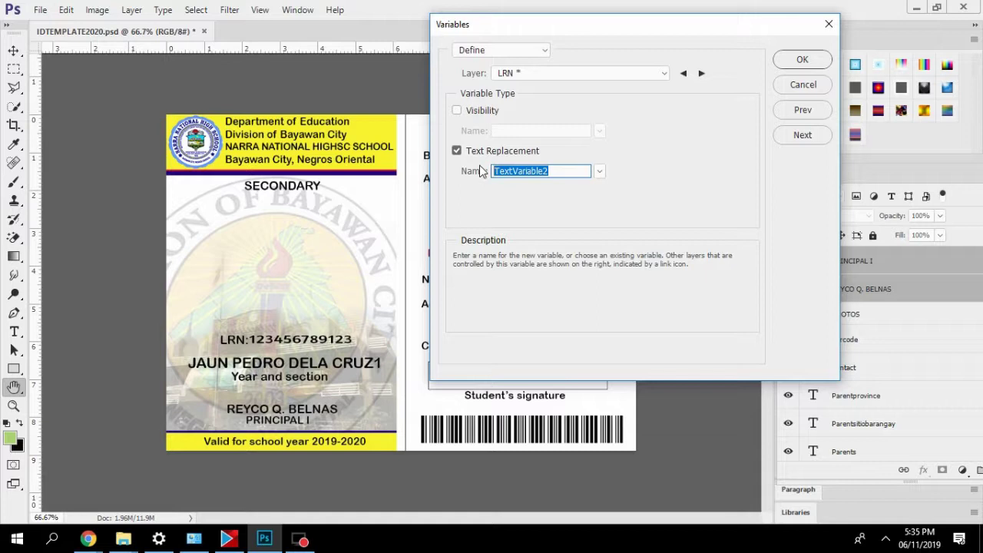
pyautogui.write('l')
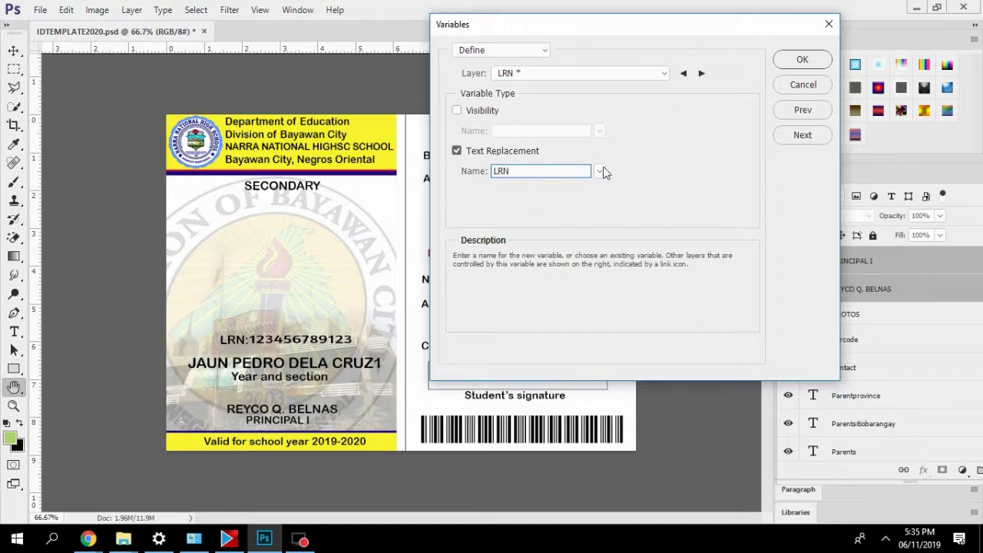
# Go to the Grade layer and name its Text Replacement variable Grade.
pyautogui.click(702, 75)
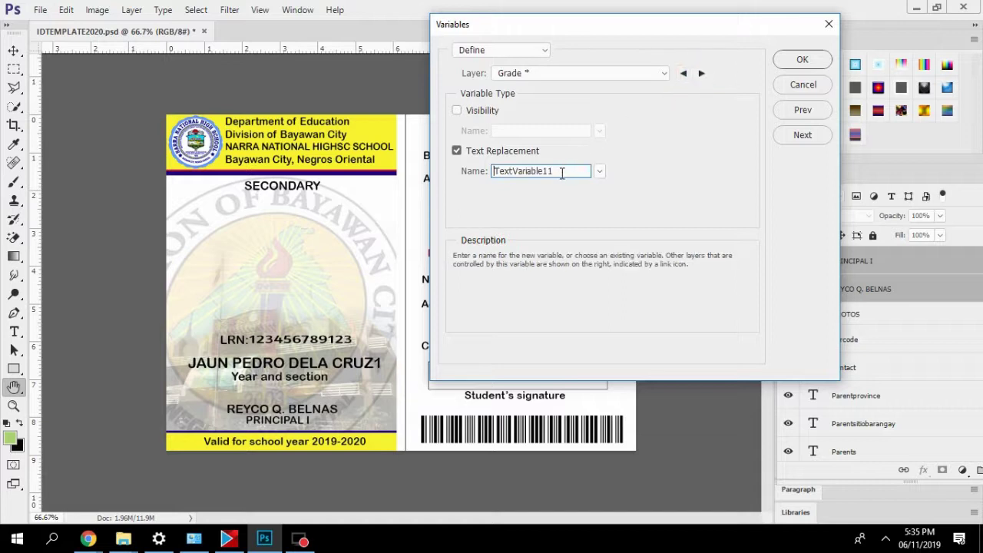
pyautogui.doubleClick(568, 170)
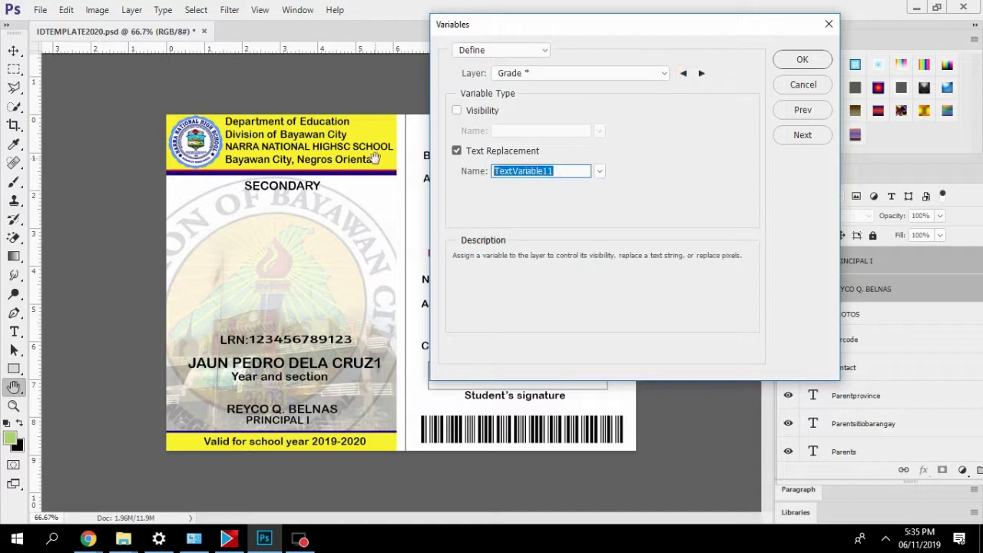
pyautogui.write('g')
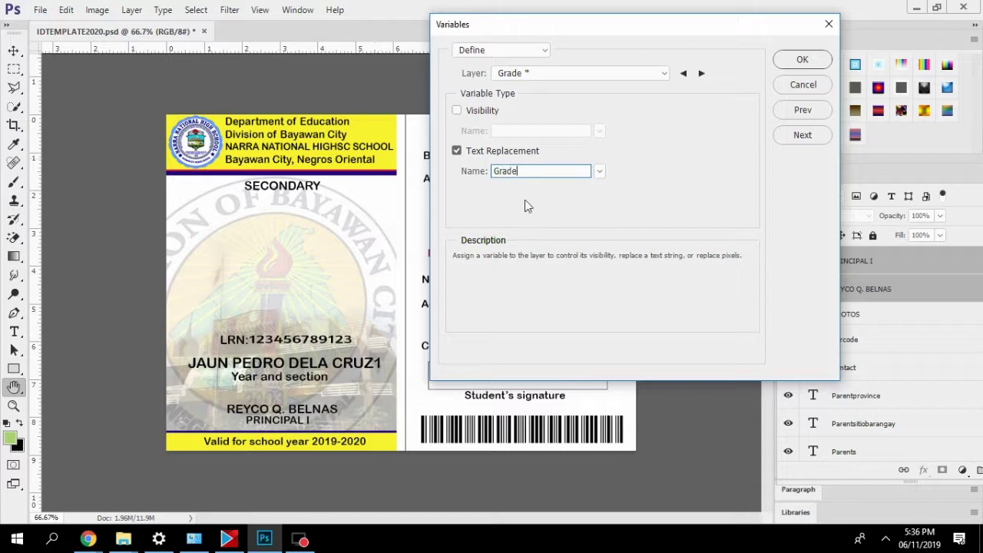
# Go to the NAME layer and name its Text Replacement variable NAME in capital letters.
pyautogui.click(700, 74)
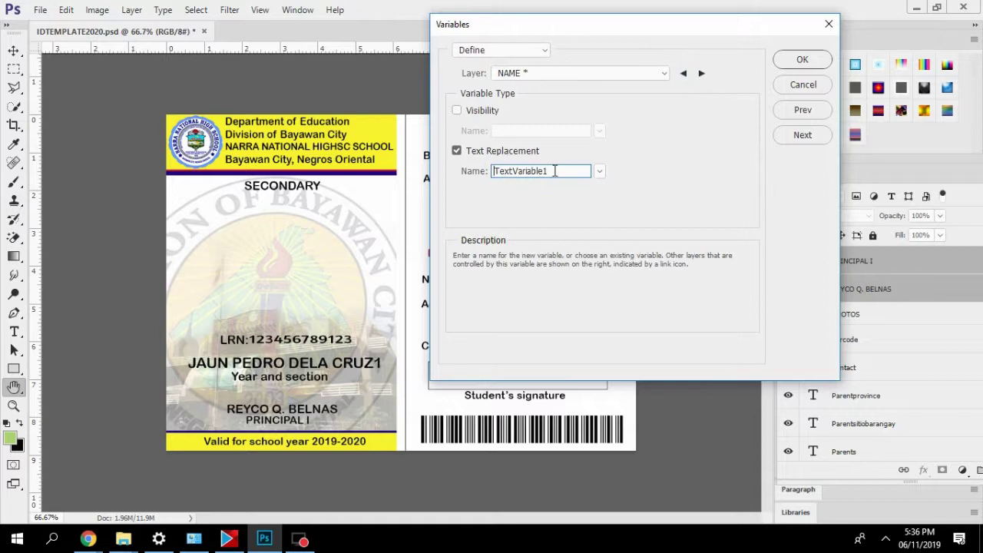
pyautogui.doubleClick(555, 171)
pyautogui.write('n')
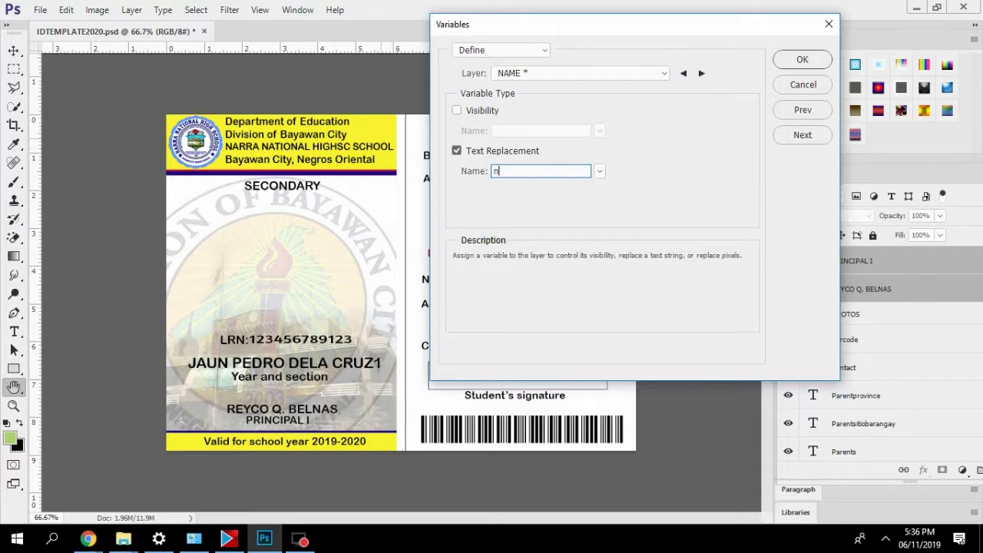
pyautogui.write('ame')
pyautogui.press('BackSpace')
pyautogui.press('BackSpace')
pyautogui.press('BackSpace')
pyautogui.press('BackSpace')
pyautogui.press('BackSpace')
pyautogui.press('BackSpace')
pyautogui.write('NAME')
# Leave the PRINCIPAL I layer without a variable and apply the variable definitions to the ID template.
pyautogui.click(701, 73)
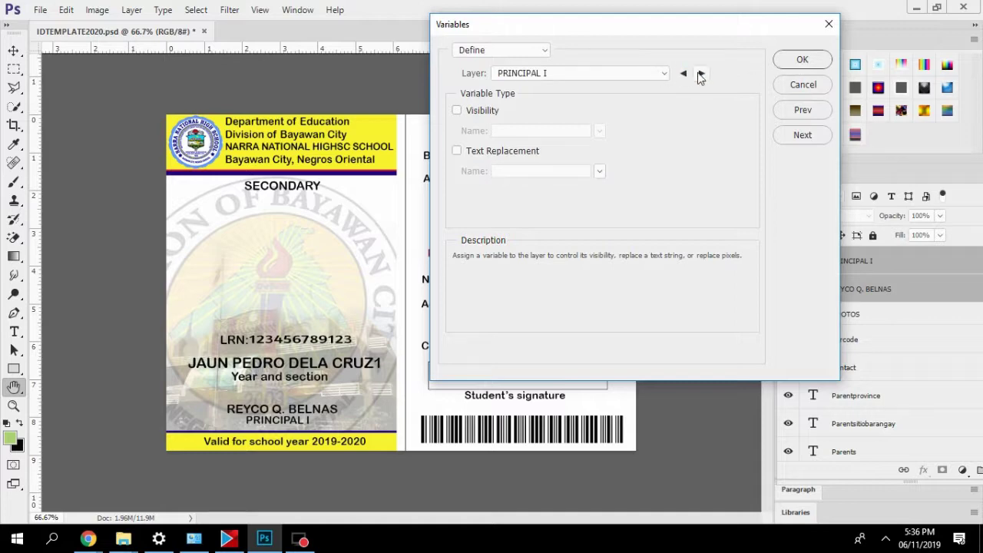
pyautogui.click(683, 73)
pyautogui.click(797, 63)
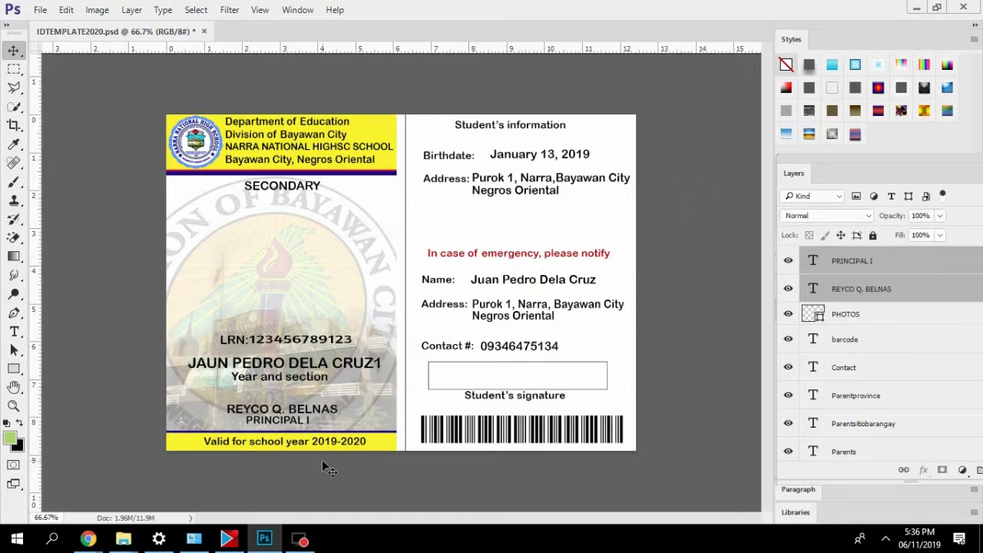
pyautogui.click(304, 540)
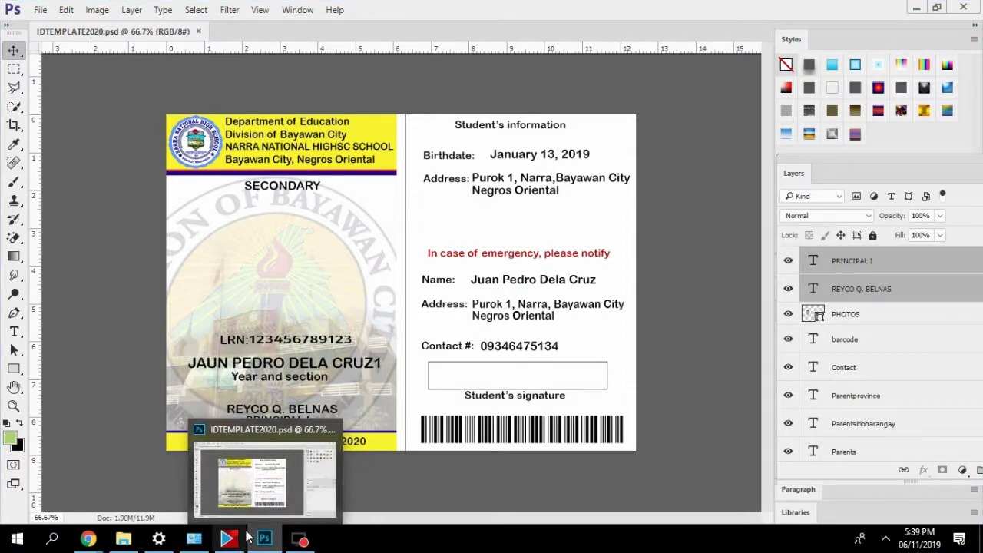
# Switch to File Explorer and open the DATASOURCE folder inside SCHOOL ID > G11GAS on drive D.
pyautogui.moveTo(241, 538)
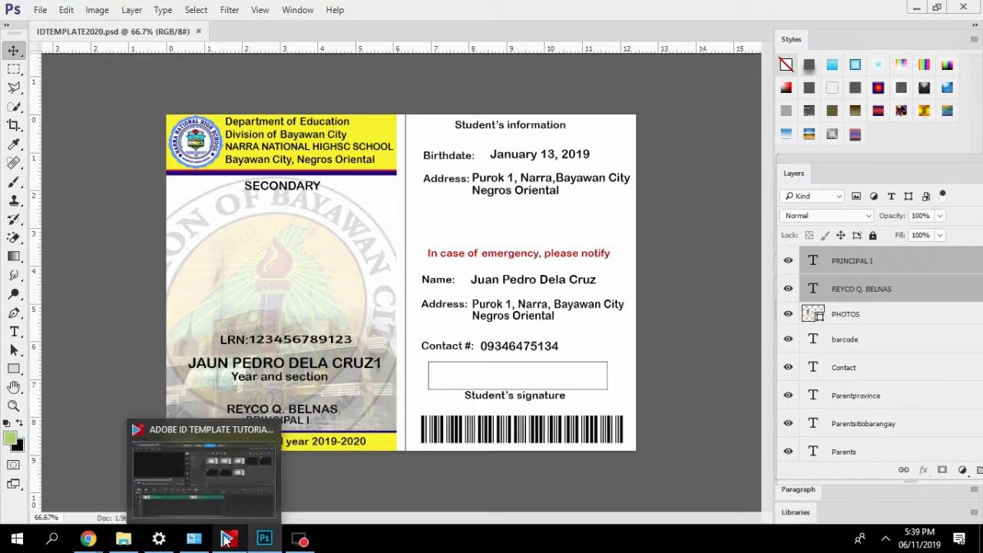
pyautogui.click(123, 539)
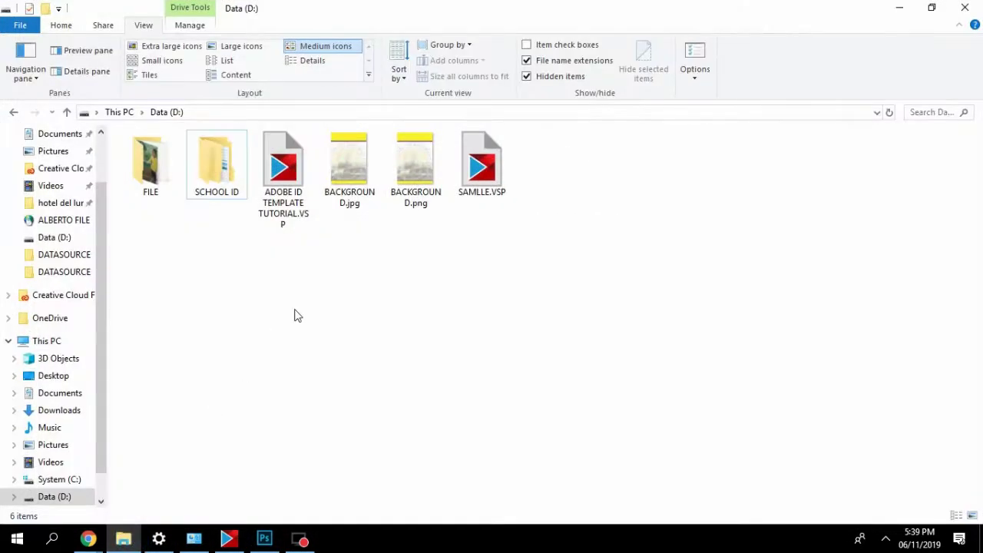
pyautogui.doubleClick(226, 174)
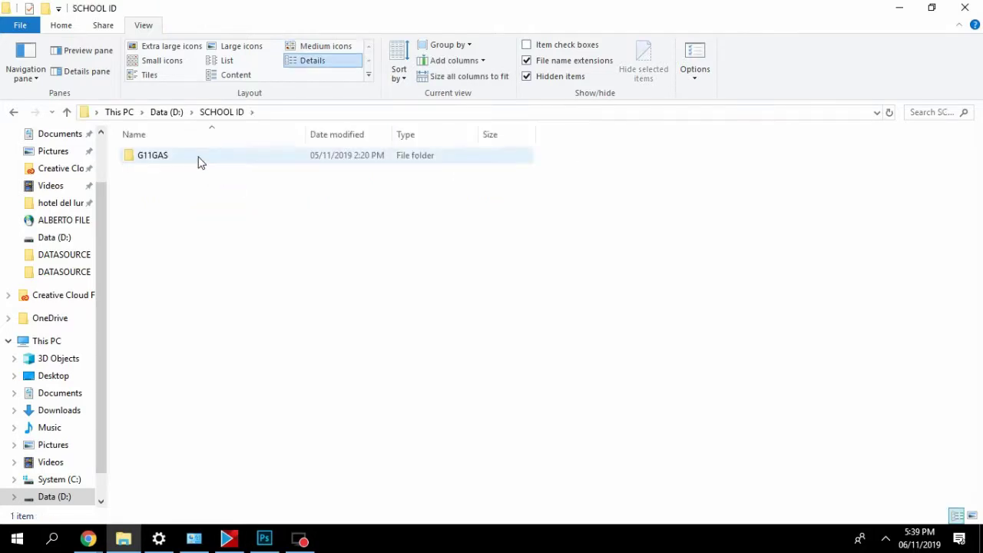
pyautogui.doubleClick(199, 160)
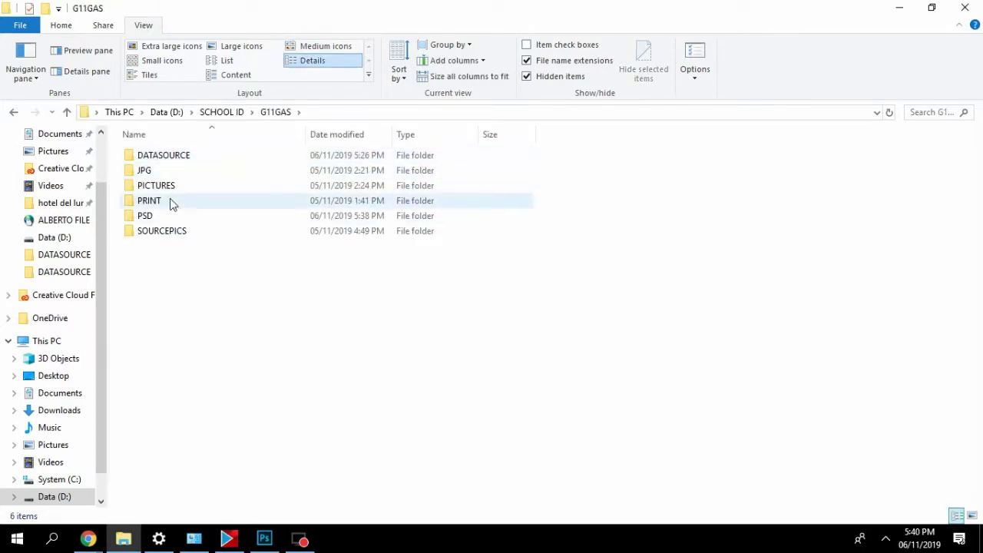
pyautogui.doubleClick(177, 156)
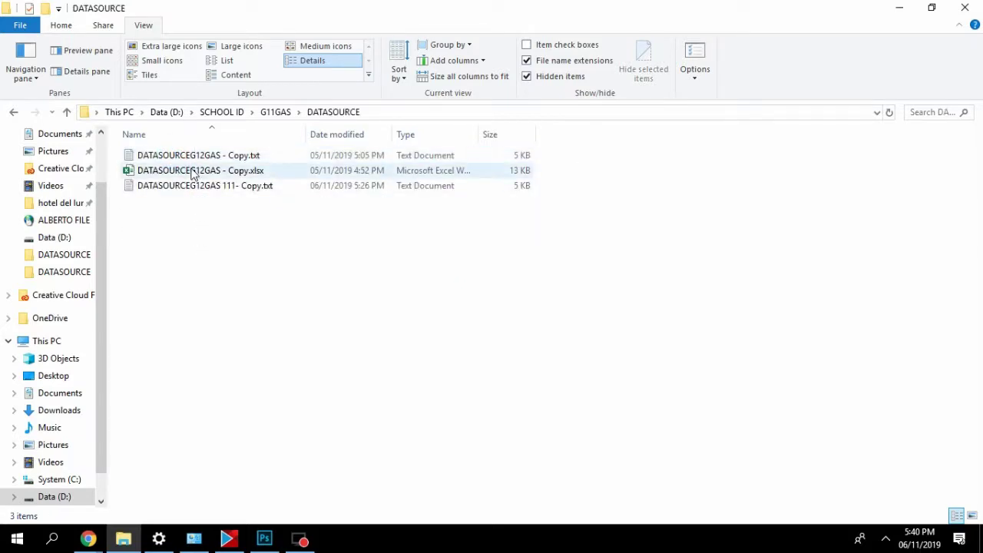
# Delete the two text files DATASOURCEG12GAS - Copy.txt and DATASOURCEG12GAS 111- Copy.txt from the DATASOURCE folder.
pyautogui.click(199, 156)
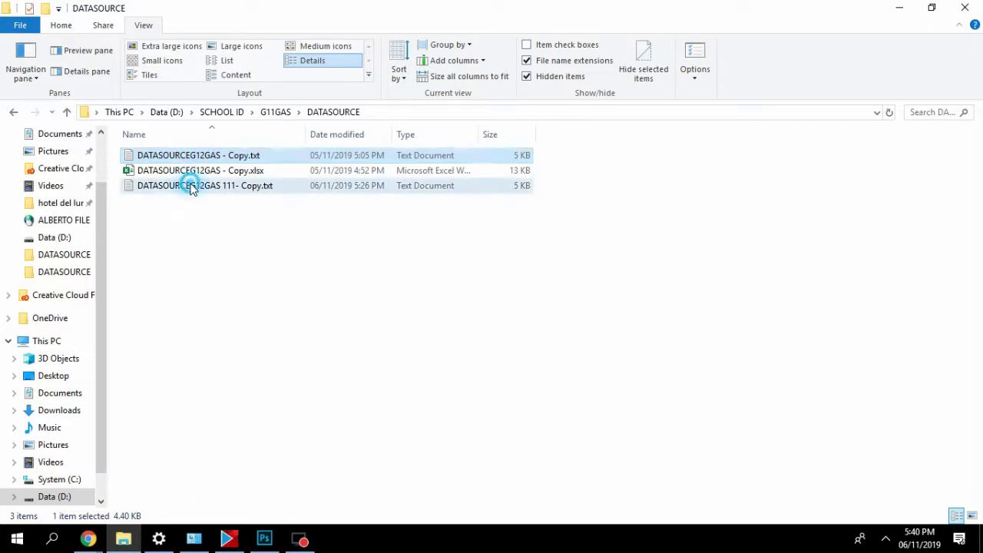
pyautogui.keyDown('ctrl'); pyautogui.click(192, 190); pyautogui.keyUp('ctrl')
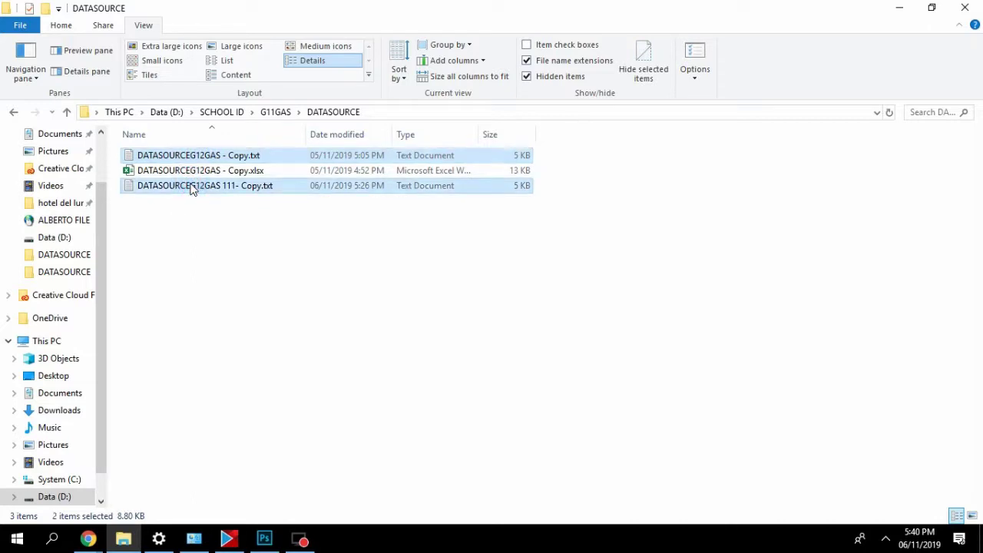
pyautogui.press('Delete')
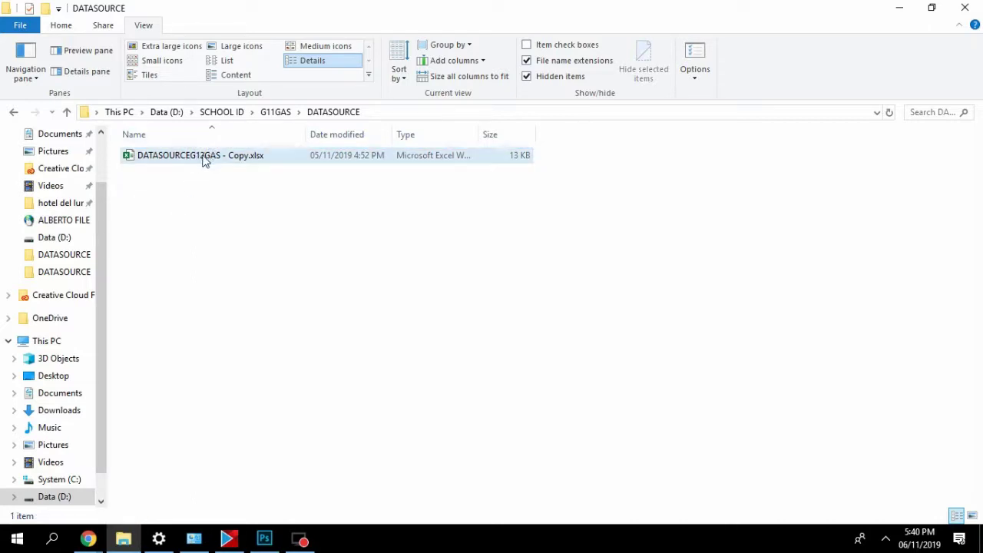
# Open the workbook DATASOURCEG12GAS - Copy.xlsx from the DATASOURCE folder in Excel and maximize its window.
pyautogui.click(203, 158)
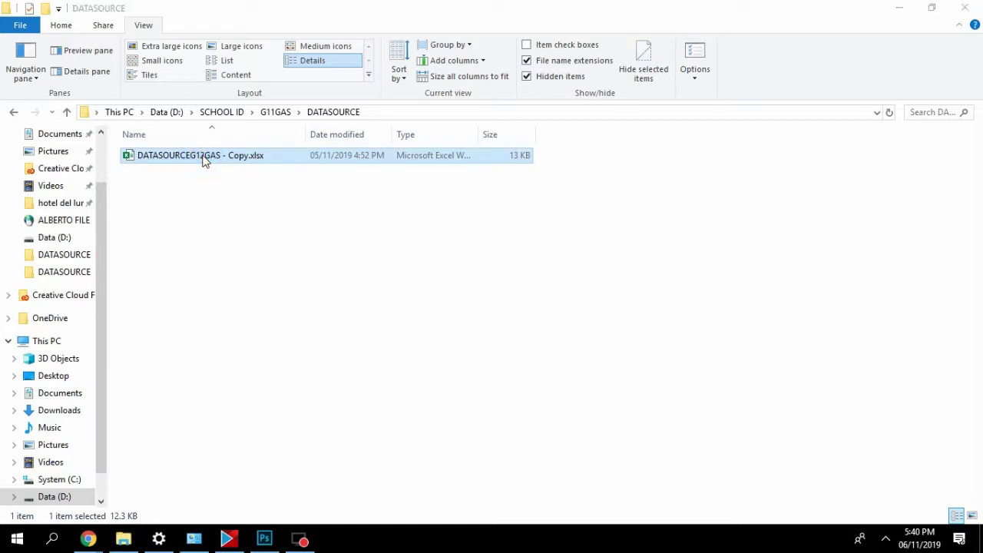
pyautogui.doubleClick(215, 163)
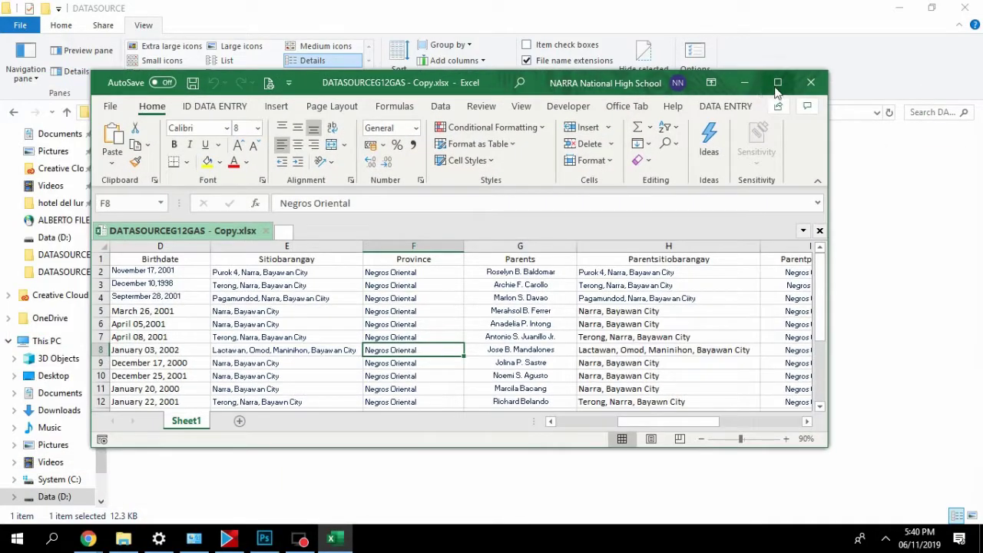
pyautogui.click(777, 84)
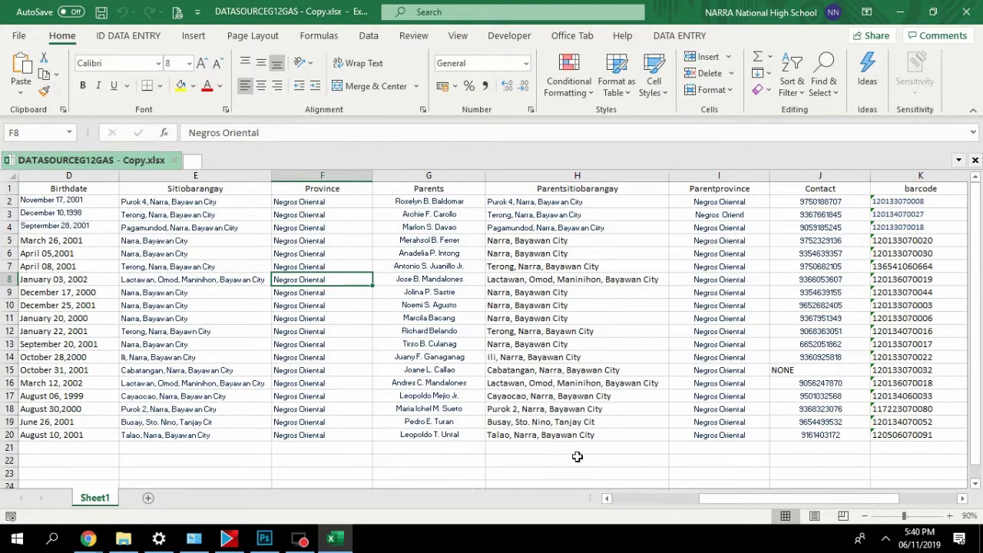
# Clear the contents of cells L2 to L22 under the PHOTOS heading, removing the existing picture links.
pyautogui.moveTo(762, 500); pyautogui.dragTo(620, 500)
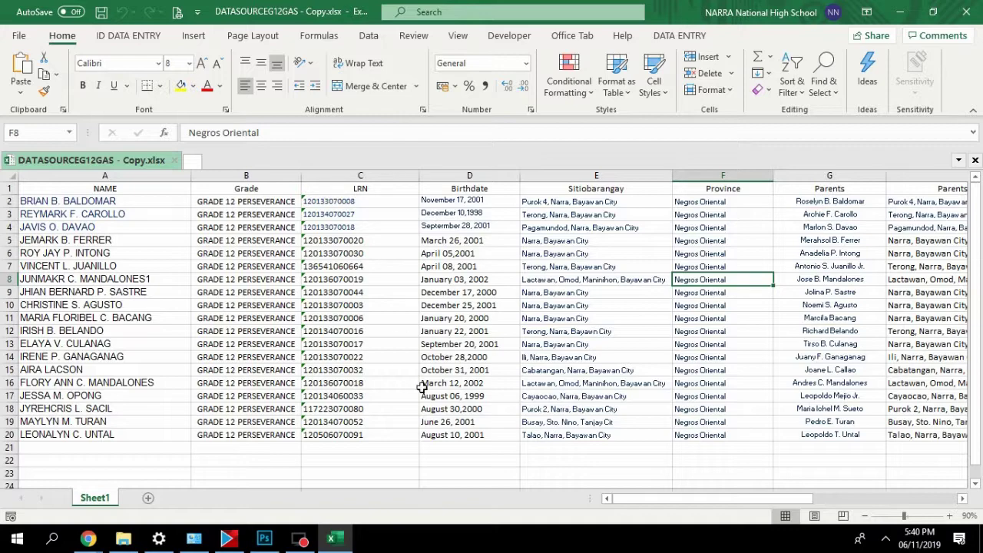
pyautogui.moveTo(651, 499); pyautogui.dragTo(833, 495)
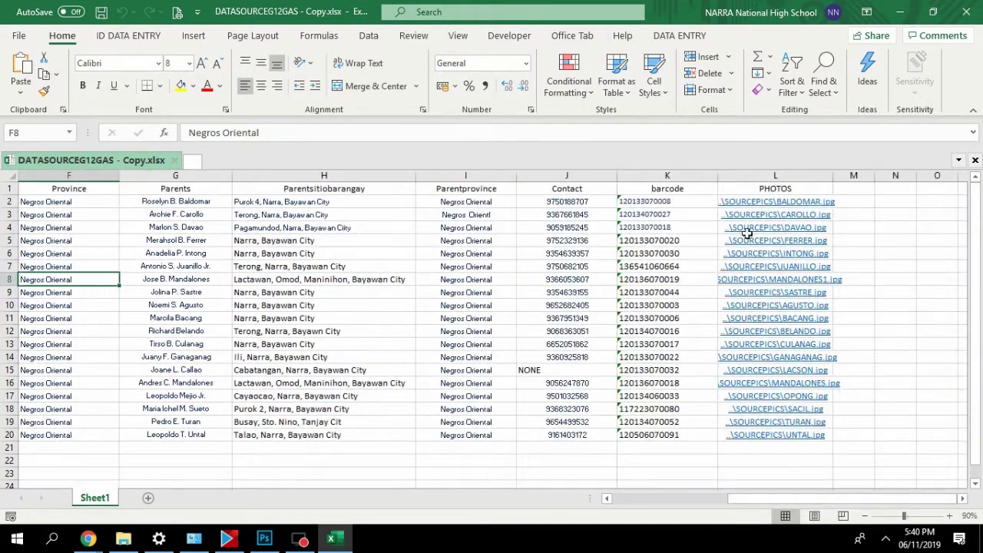
pyautogui.click(771, 460)
pyautogui.moveTo(771, 459); pyautogui.dragTo(762, 206)
pyautogui.rightClick(761, 209)
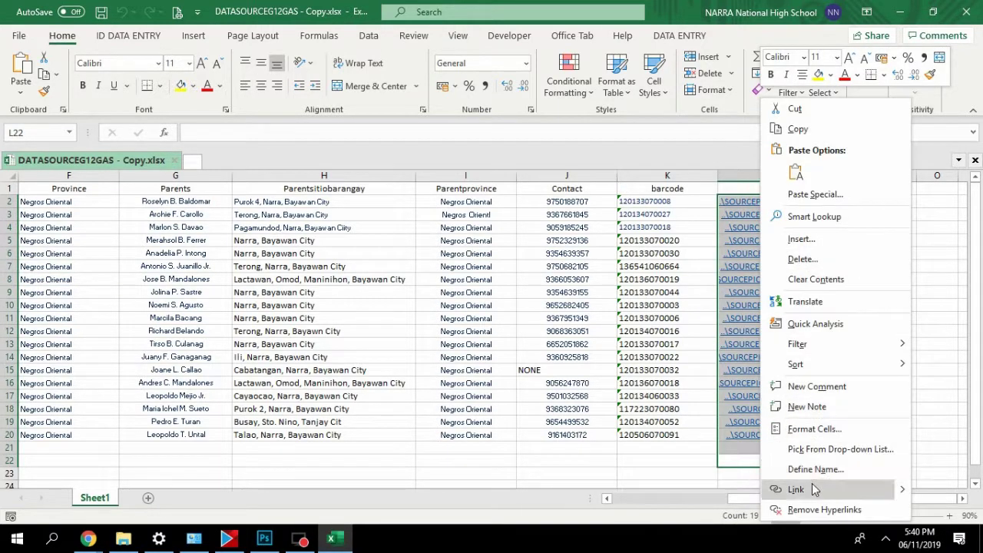
pyautogui.click(817, 280)
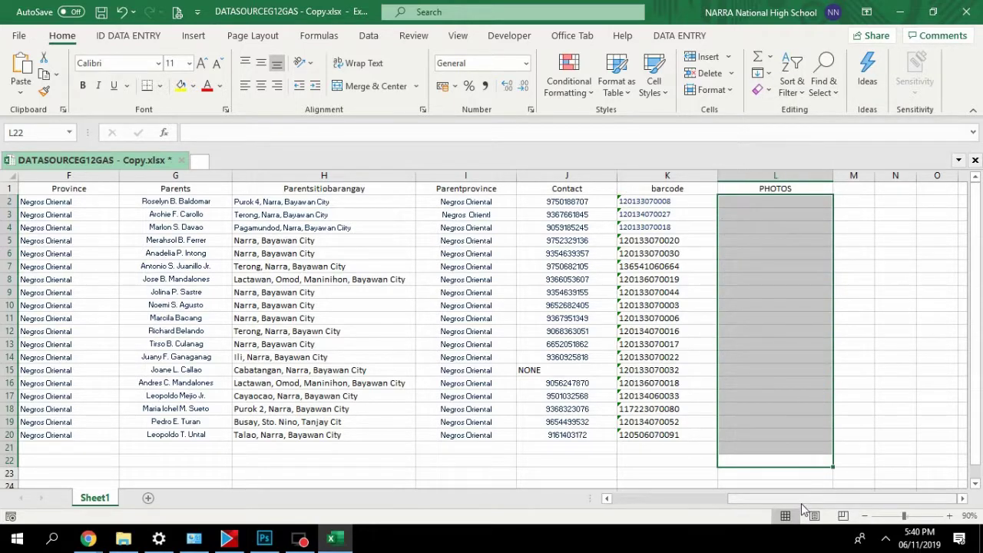
# Examine the student records across all columns, checking the Contact entry in row 15 and the NAME entry in row 16.
pyautogui.moveTo(802, 503); pyautogui.dragTo(681, 495)
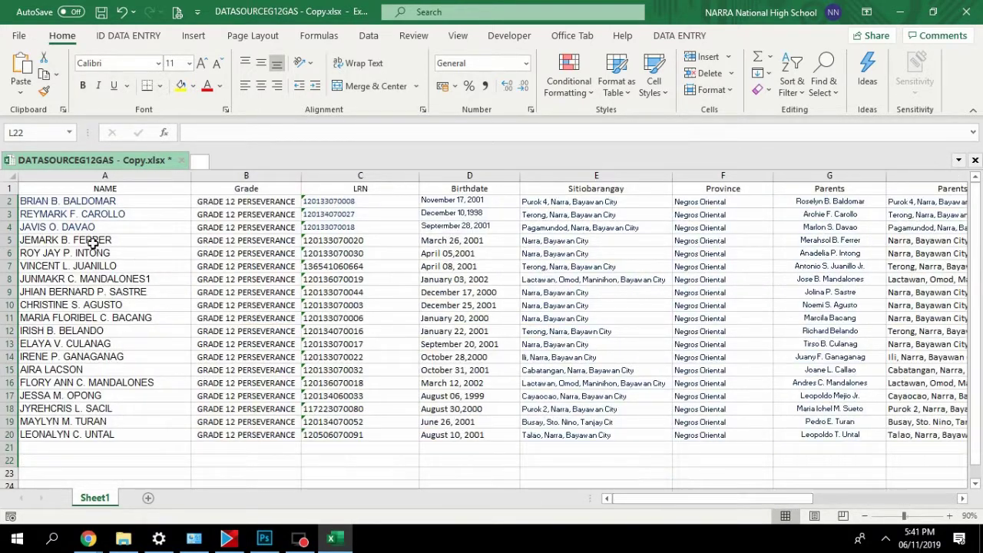
pyautogui.click(626, 499)
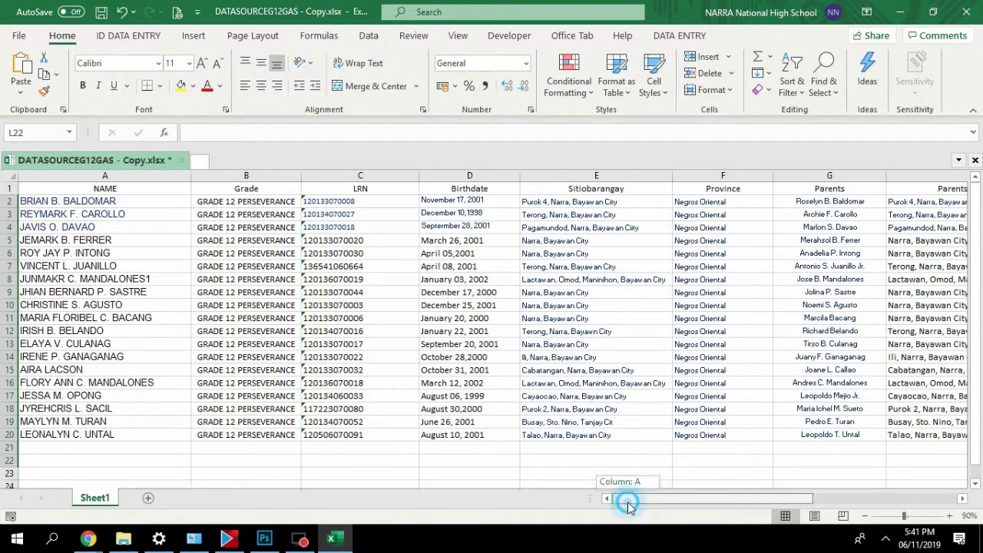
pyautogui.click(8, 370)
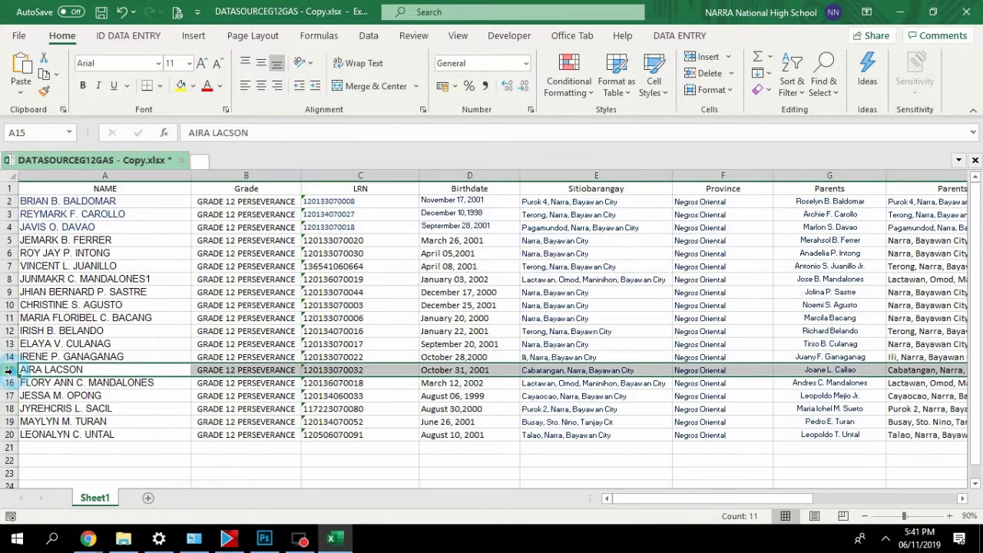
pyautogui.click(634, 501)
pyautogui.moveTo(634, 501); pyautogui.dragTo(768, 499)
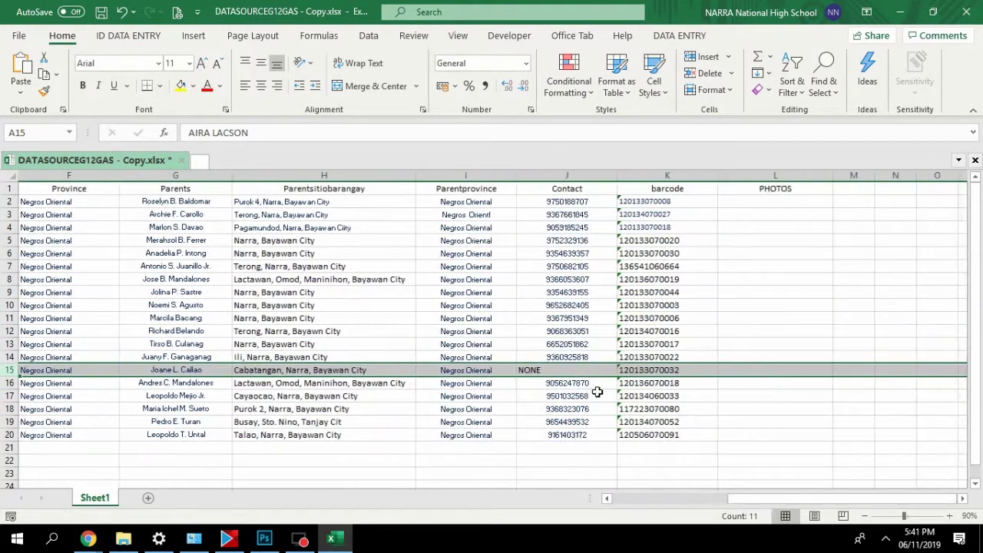
pyautogui.click(544, 370)
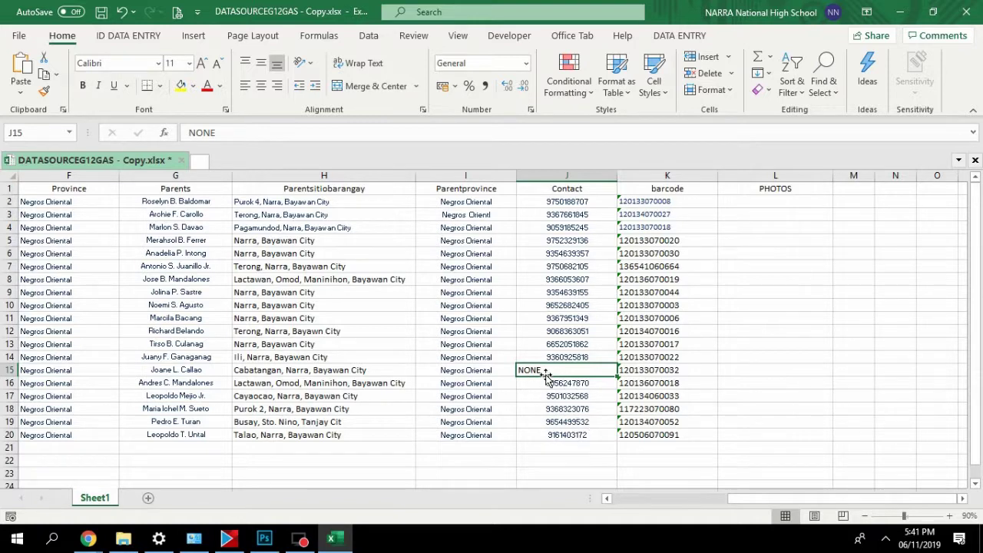
pyautogui.moveTo(736, 500); pyautogui.dragTo(621, 500)
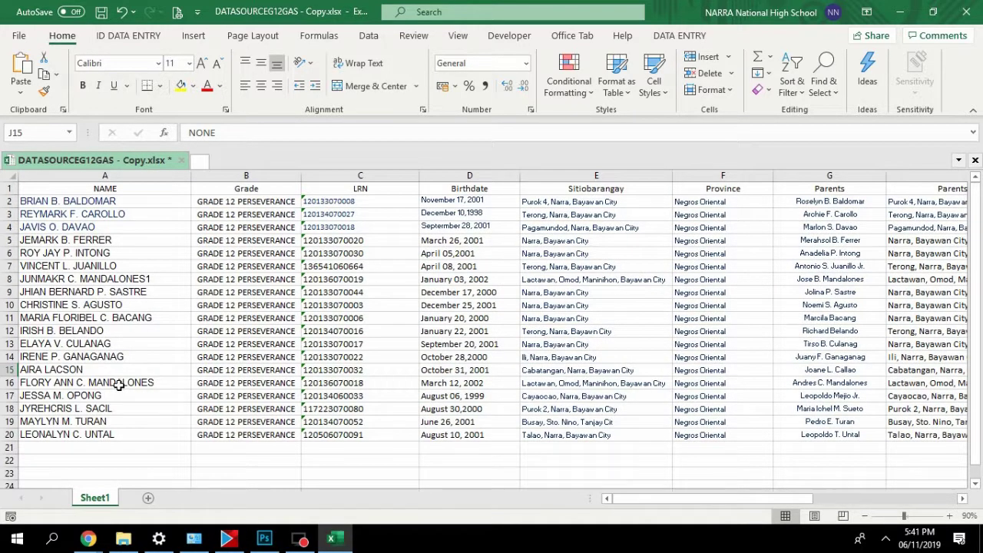
pyautogui.click(119, 386)
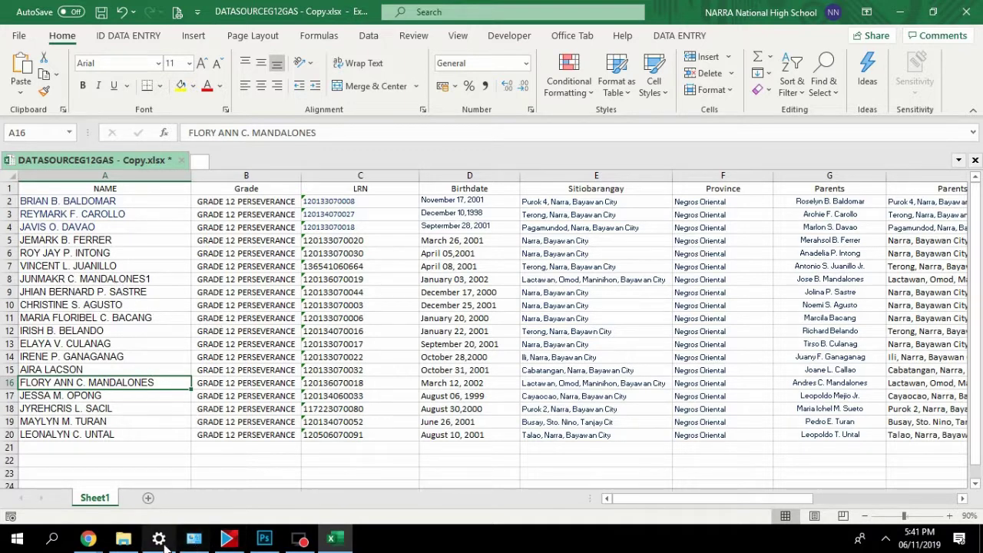
# Switch to File Explorer and open the SOURCEPICS folder inside G11GAS.
pyautogui.click(123, 537)
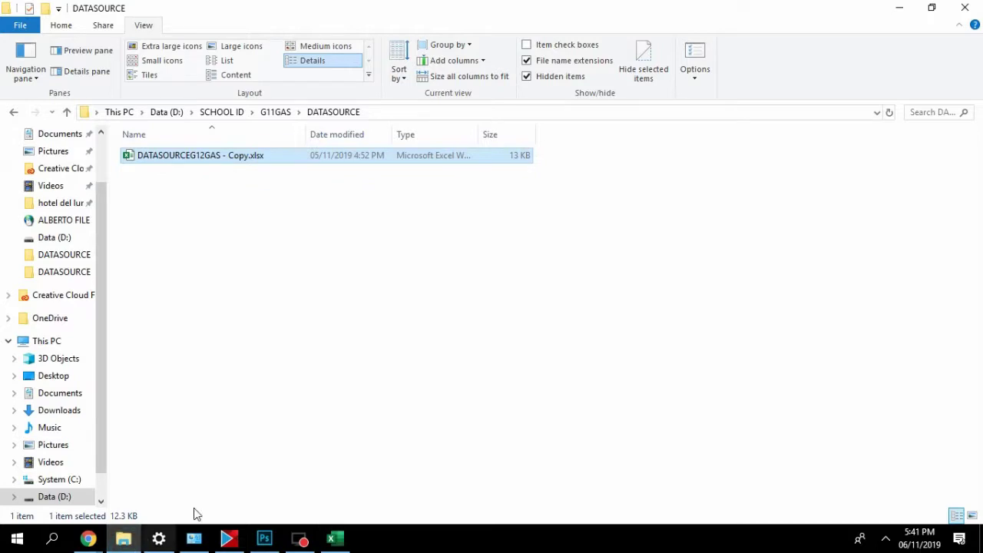
pyautogui.click(67, 112)
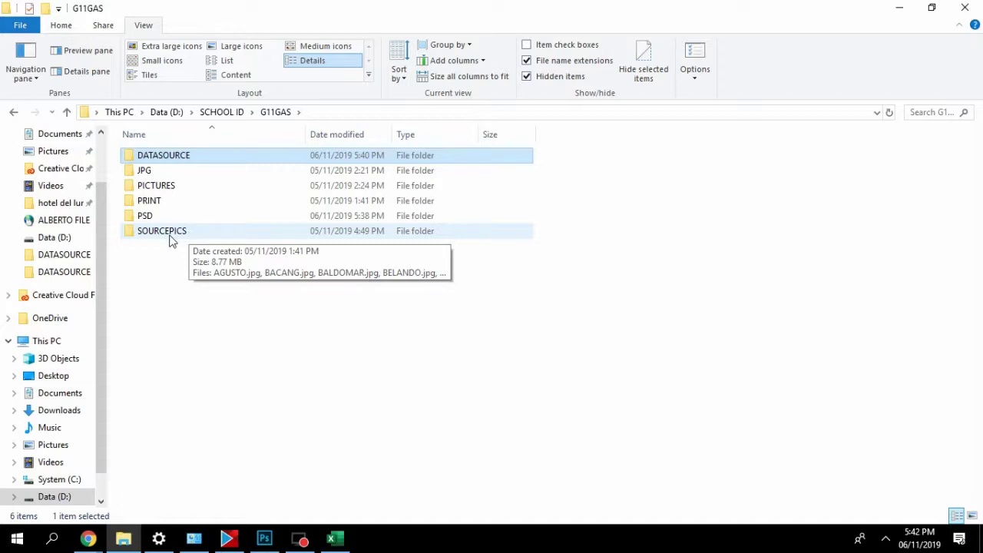
pyautogui.doubleClick(170, 233)
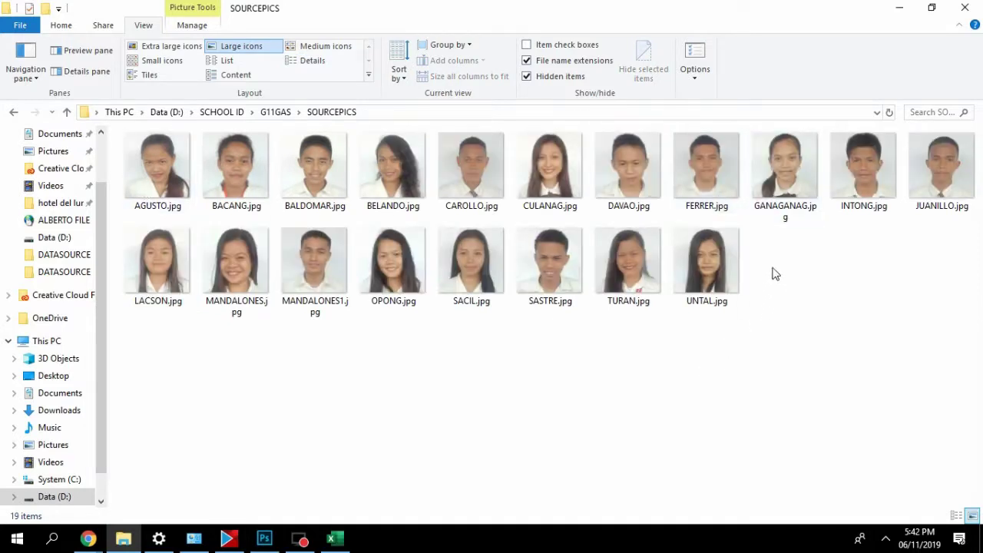
# Compare the file names of the student photos, especially the two sharing a surname, and close the SOURCEPICS folder window.
pyautogui.click(144, 173)
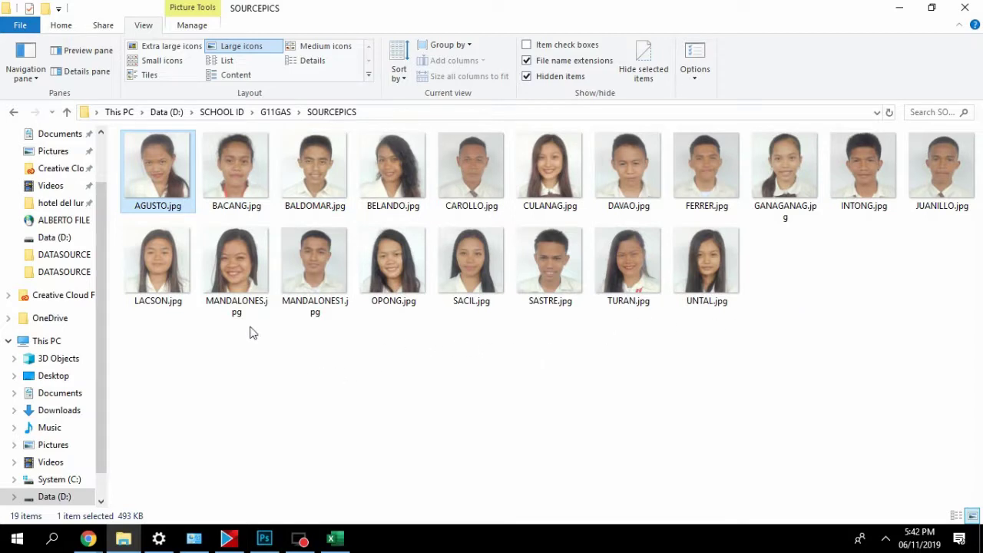
pyautogui.click(227, 268)
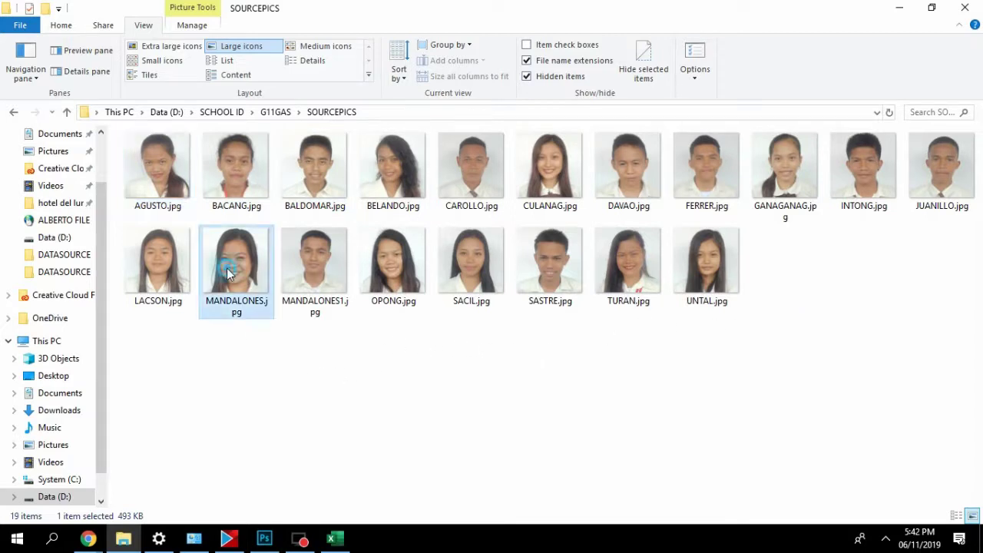
pyautogui.click(329, 274)
pyautogui.click(454, 365)
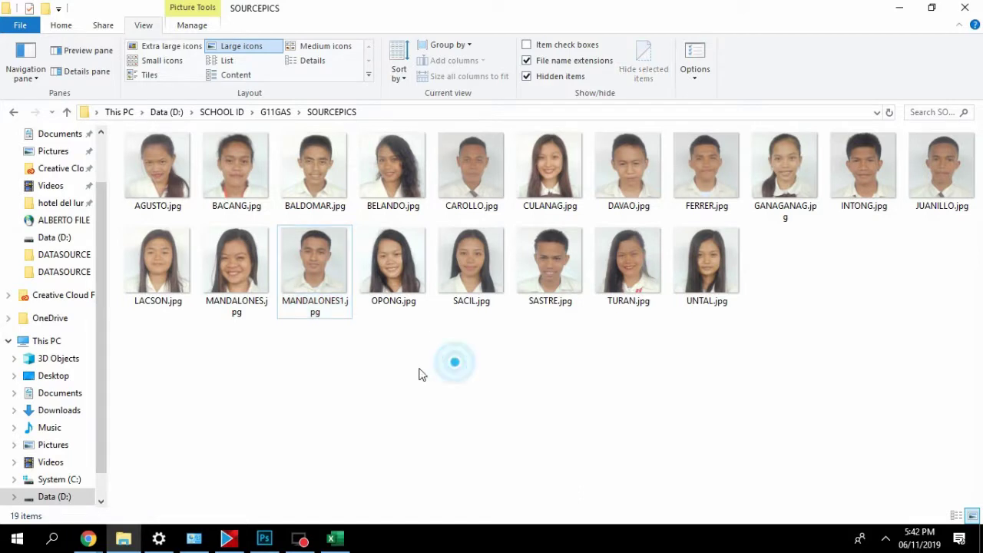
pyautogui.click(331, 315)
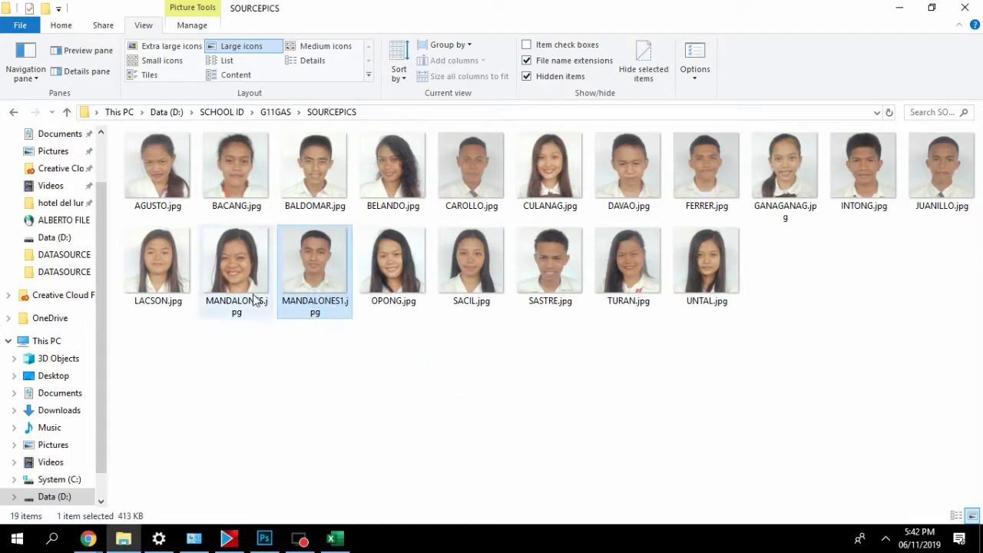
pyautogui.click(229, 283)
pyautogui.click(305, 275)
pyautogui.click(246, 270)
pyautogui.click(311, 270)
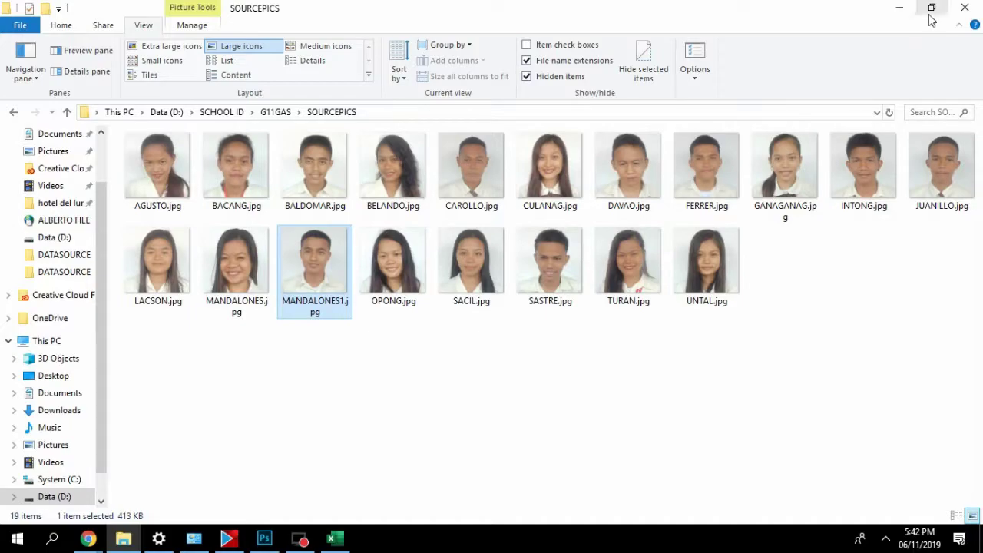
pyautogui.click(965, 8)
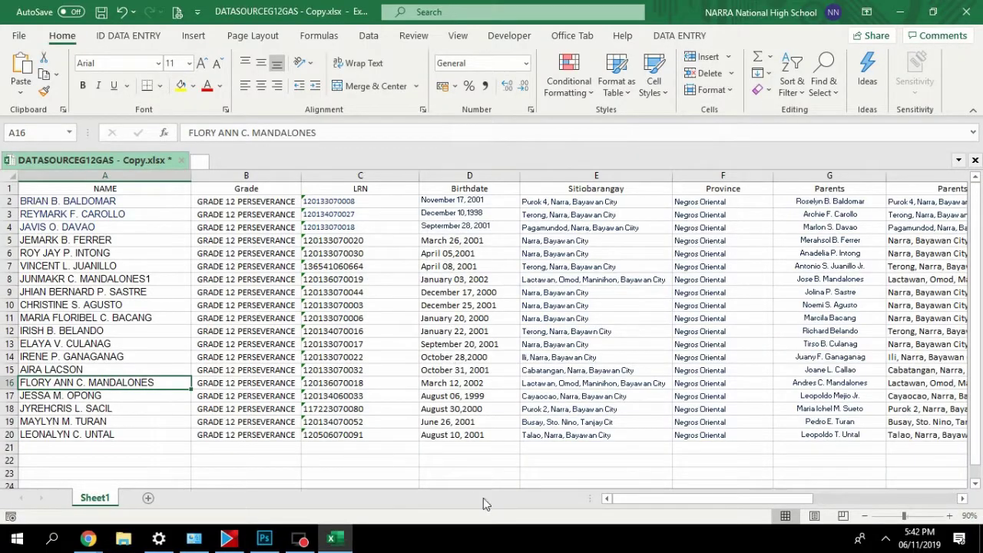
pyautogui.moveTo(676, 500); pyautogui.dragTo(780, 499)
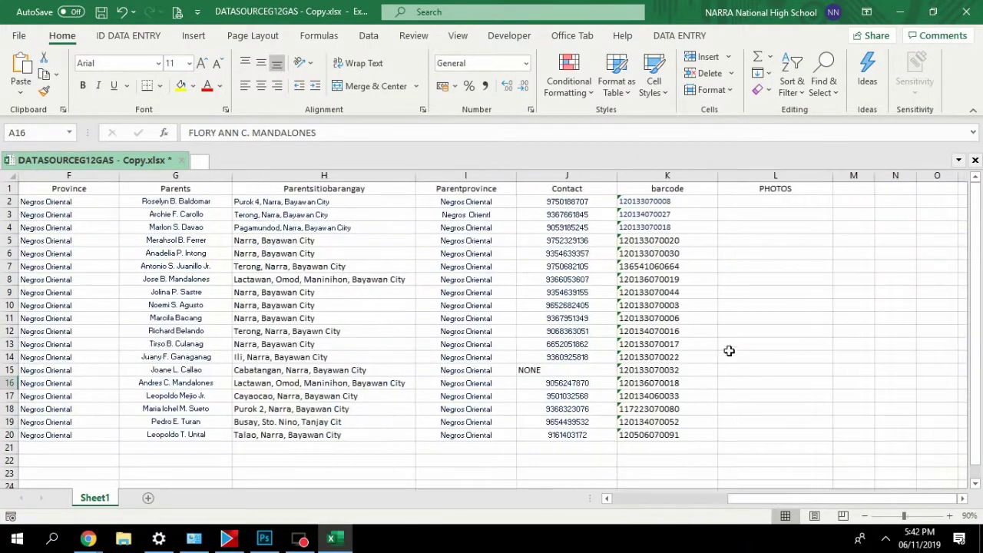
pyautogui.click(758, 202)
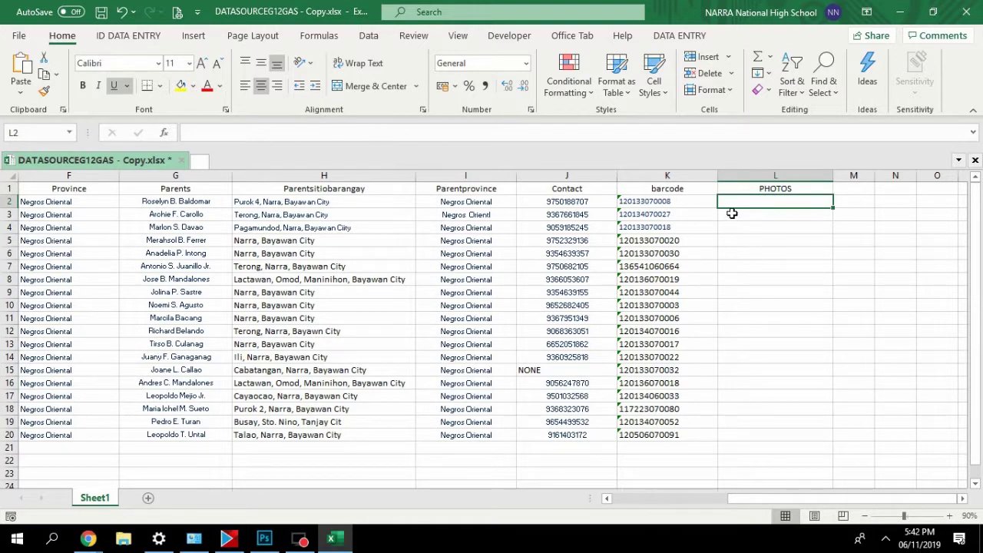
pyautogui.rightClick(748, 204)
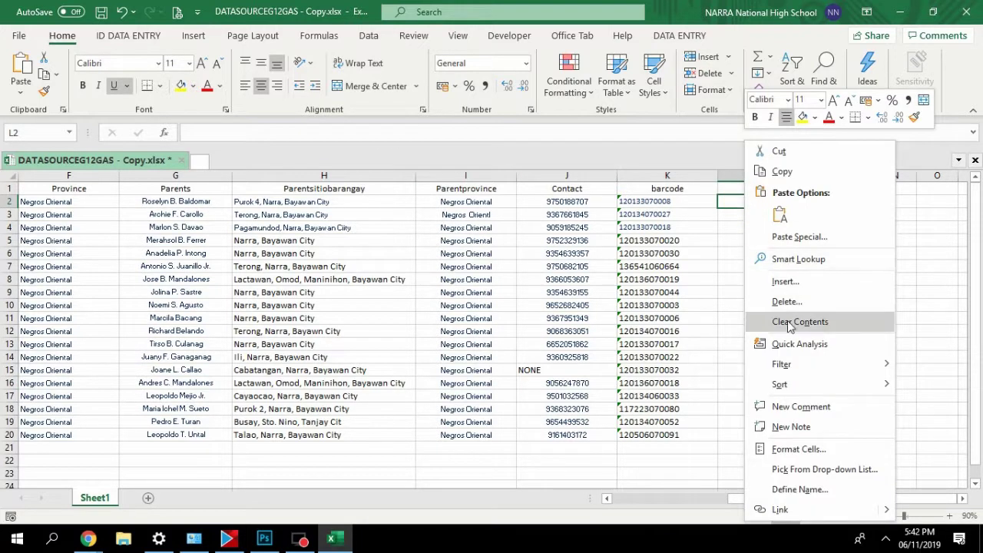
pyautogui.click(680, 455)
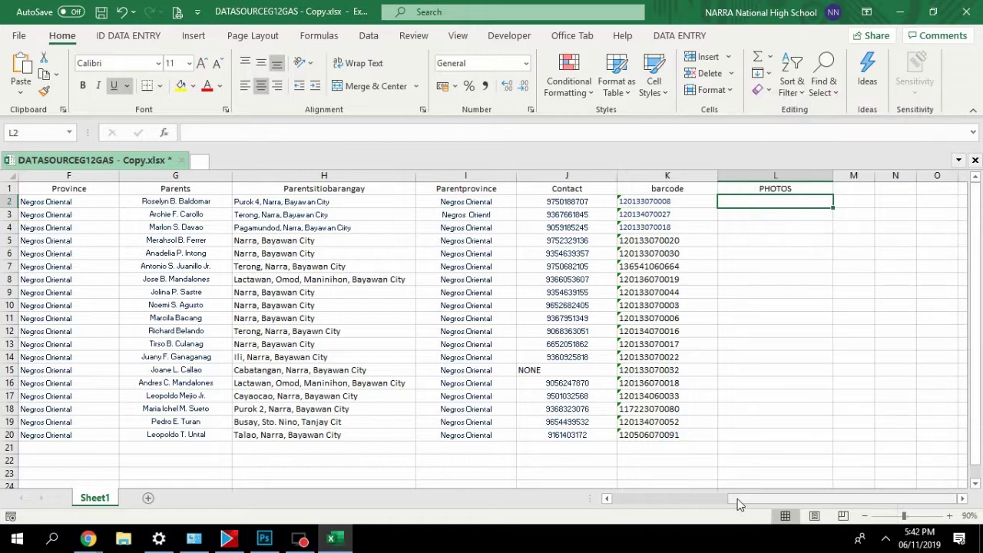
# Start inserting a hyperlink in cell L2 under PHOTOS for the student in row 2, browsing to the SOURCEPICS folder in G11GAS.
pyautogui.moveTo(737, 503); pyautogui.dragTo(571, 491)
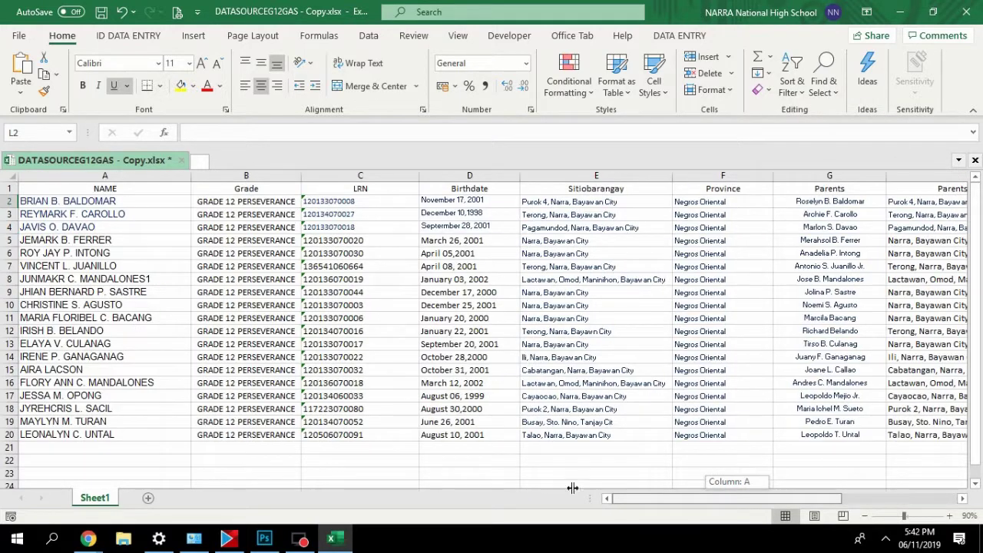
pyautogui.click(10, 201)
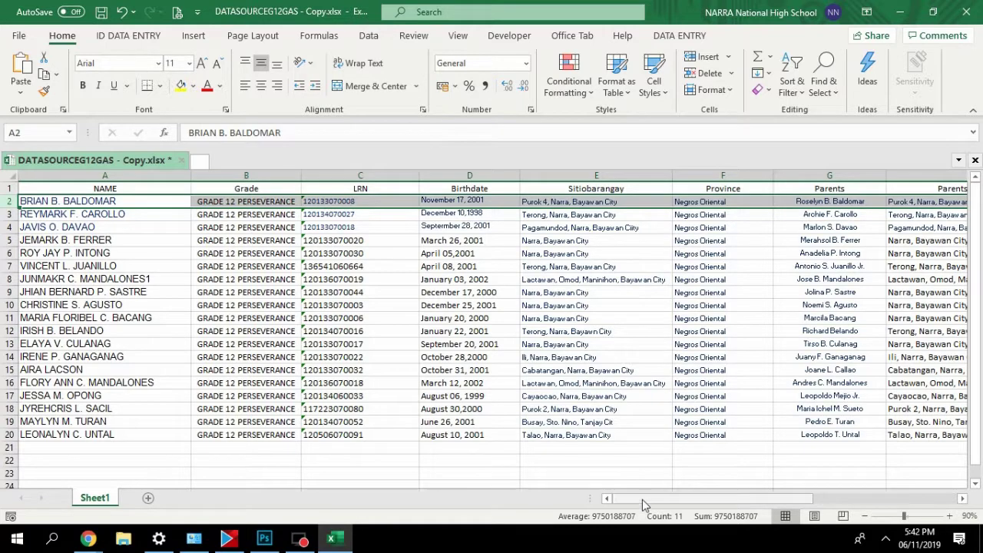
pyautogui.moveTo(643, 500); pyautogui.dragTo(833, 498)
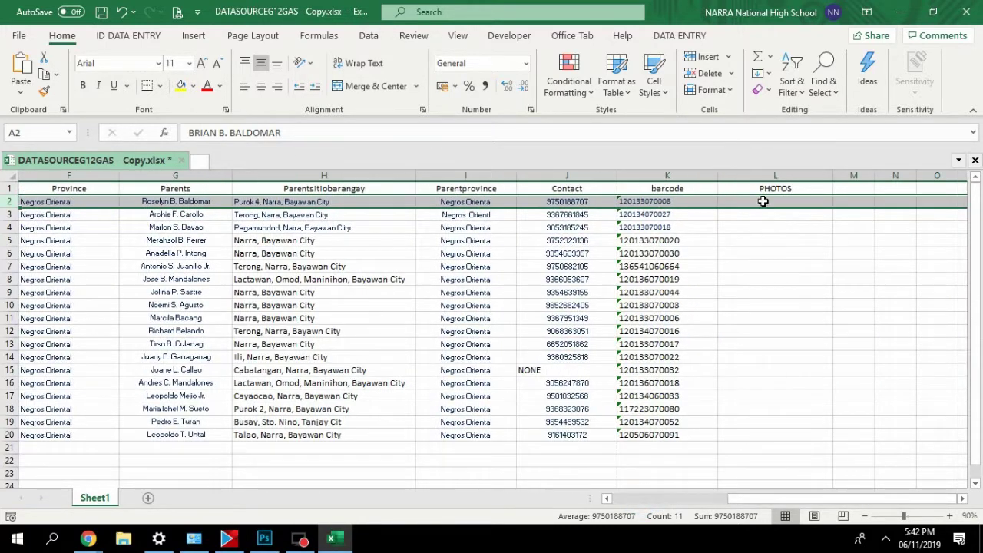
pyautogui.click(765, 201)
pyautogui.rightClick(765, 200)
pyautogui.click(816, 513)
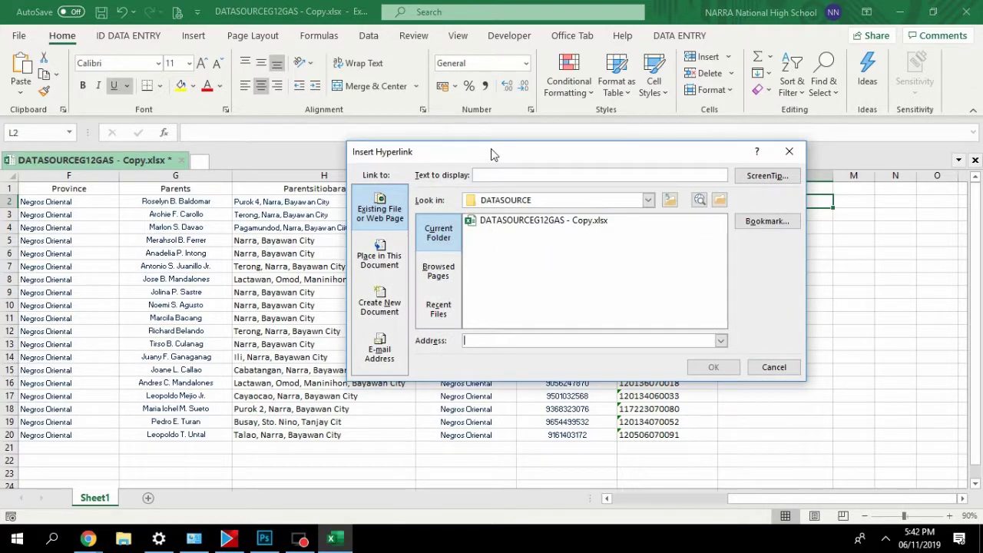
pyautogui.moveTo(492, 154); pyautogui.dragTo(408, 136)
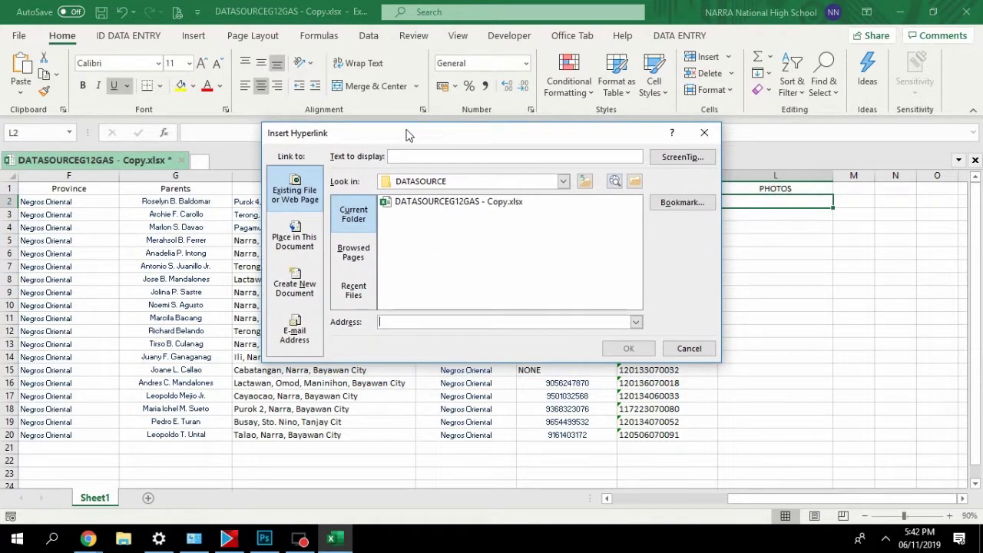
pyautogui.click(586, 183)
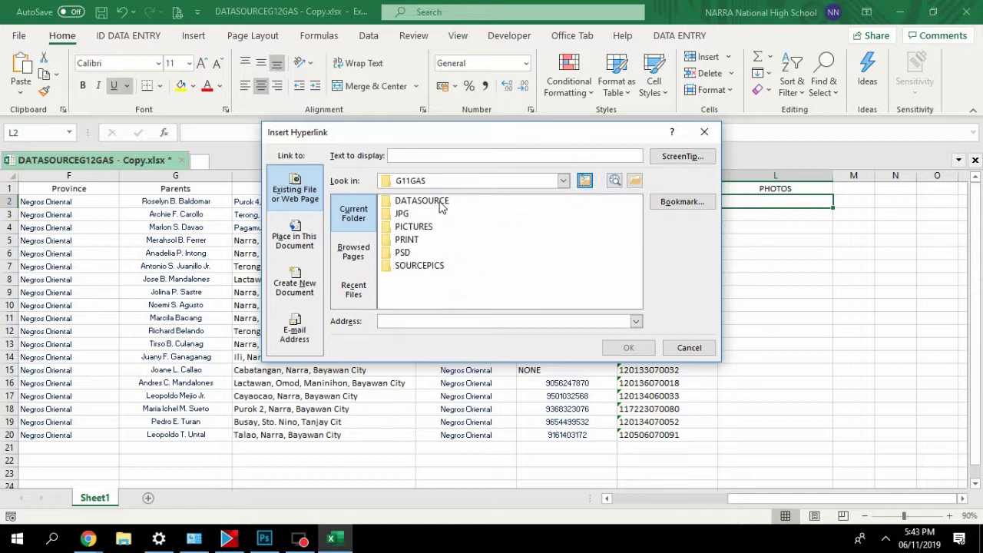
pyautogui.doubleClick(430, 266)
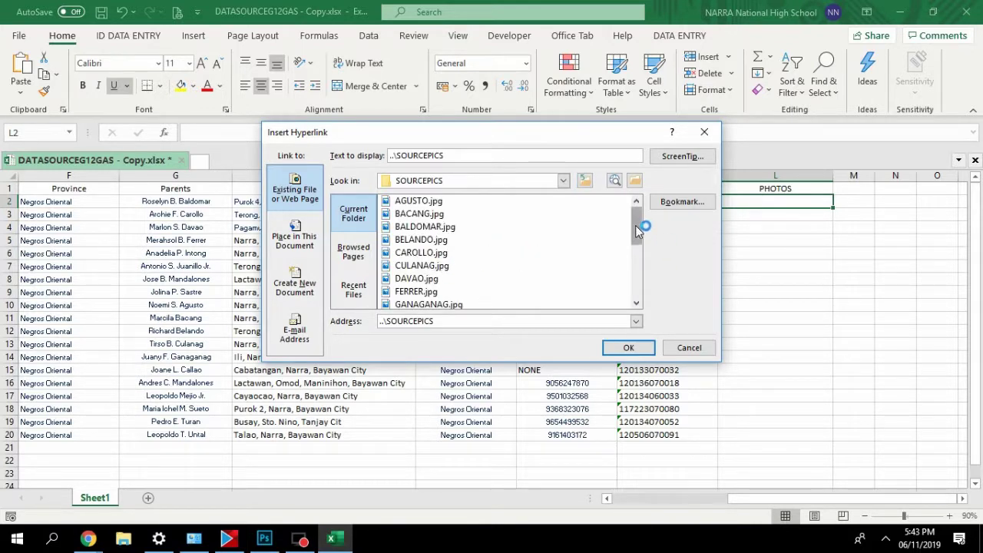
pyautogui.moveTo(636, 230); pyautogui.dragTo(639, 227)
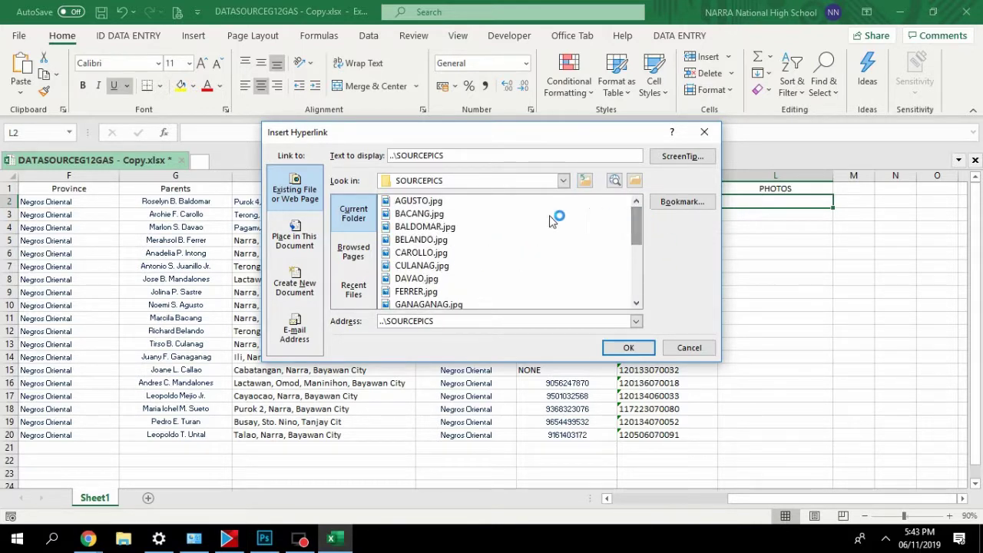
# Link cell L2 in the PHOTOS column to the first student's photo file in the SOURCEPICS folder.
pyautogui.click(450, 227)
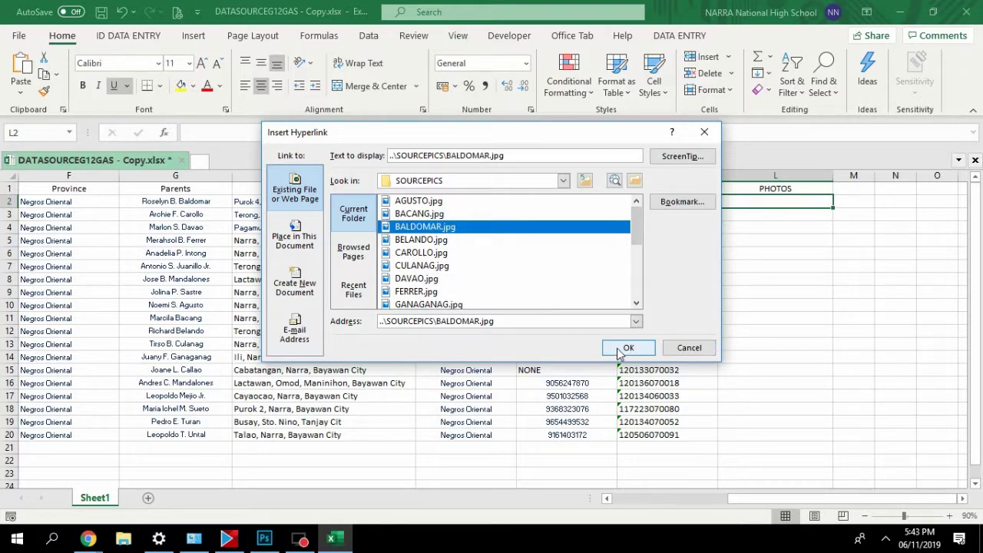
pyautogui.click(628, 347)
pyautogui.click(779, 215)
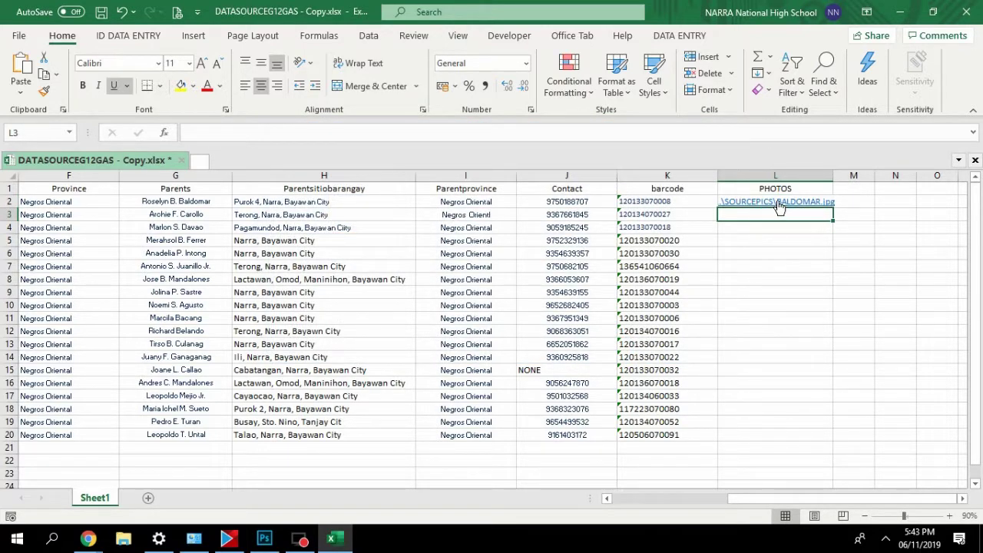
# Test the hyperlink in cell L2 by opening the linked photo, and return to the worksheet.
pyautogui.click(878, 202)
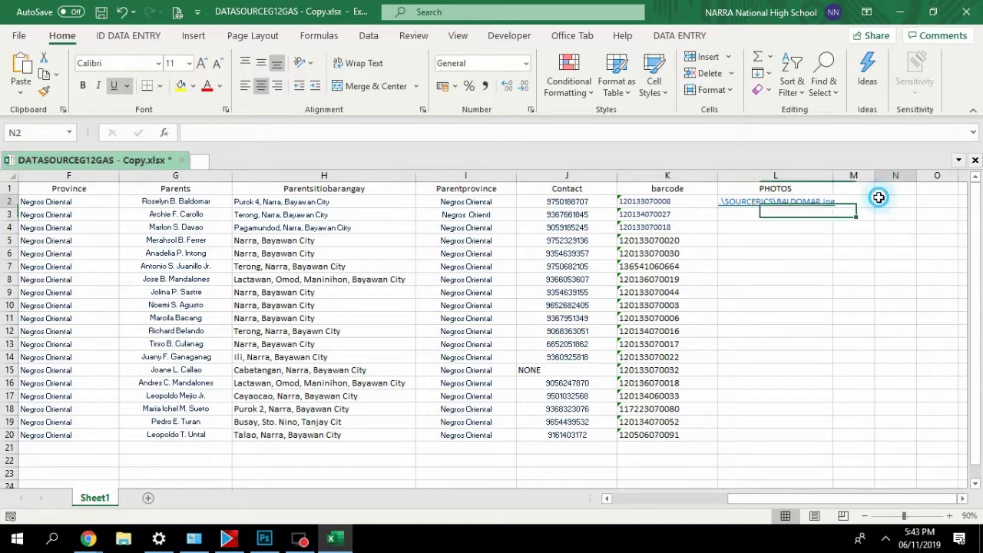
pyautogui.click(732, 201)
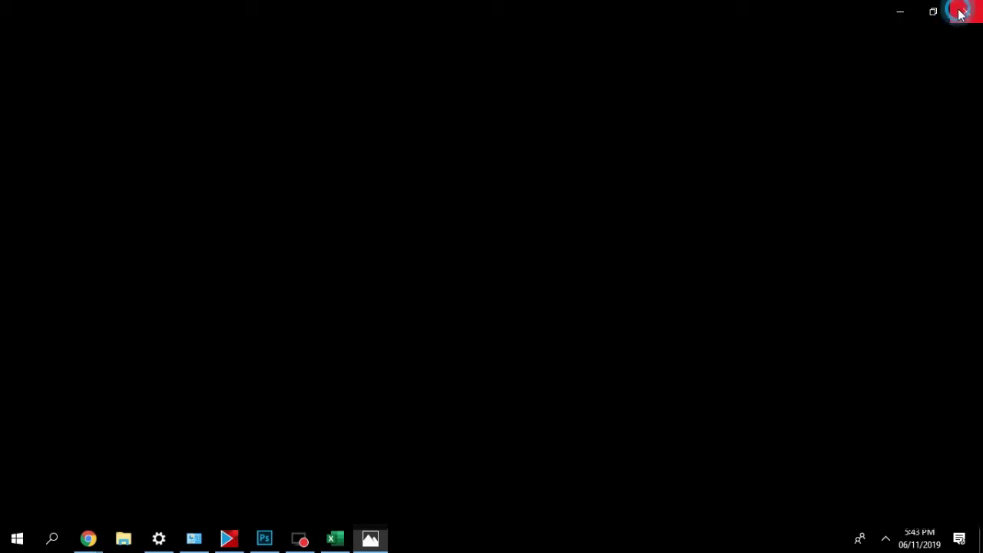
pyautogui.click(960, 14)
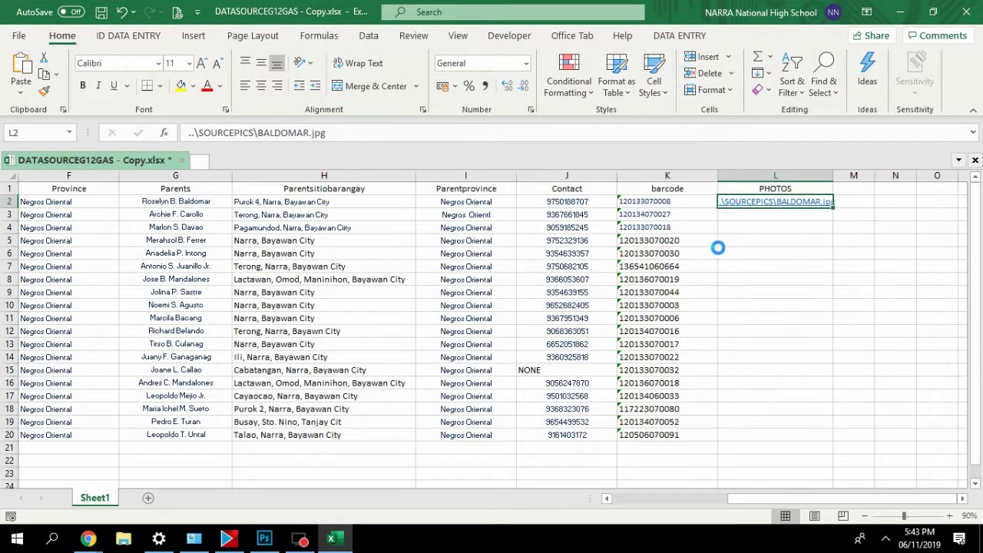
pyautogui.click(623, 189)
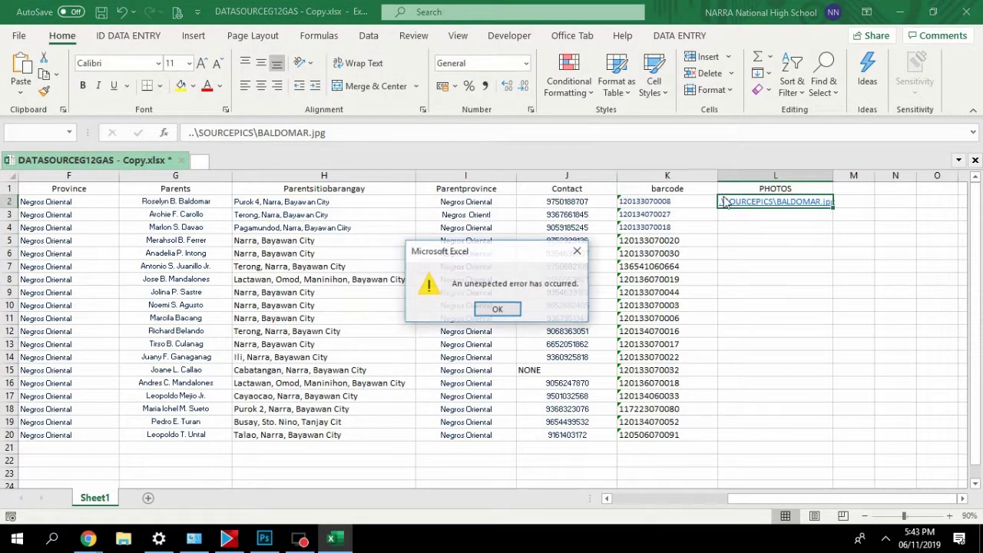
pyautogui.click(577, 251)
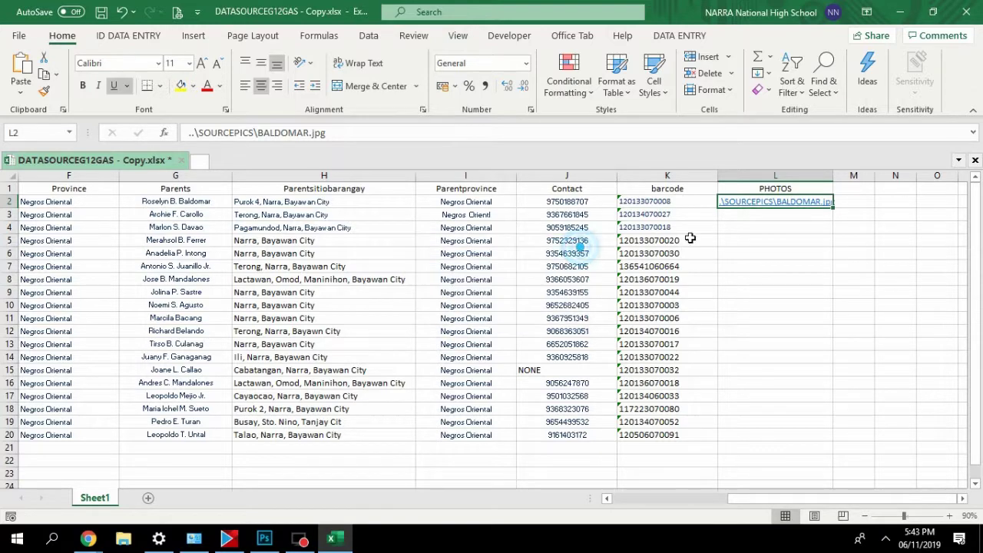
# Clear the contents of cell L2 and insert a hyperlink there to the first student's photo in the SOURCEPICS folder.
pyautogui.rightClick(752, 205)
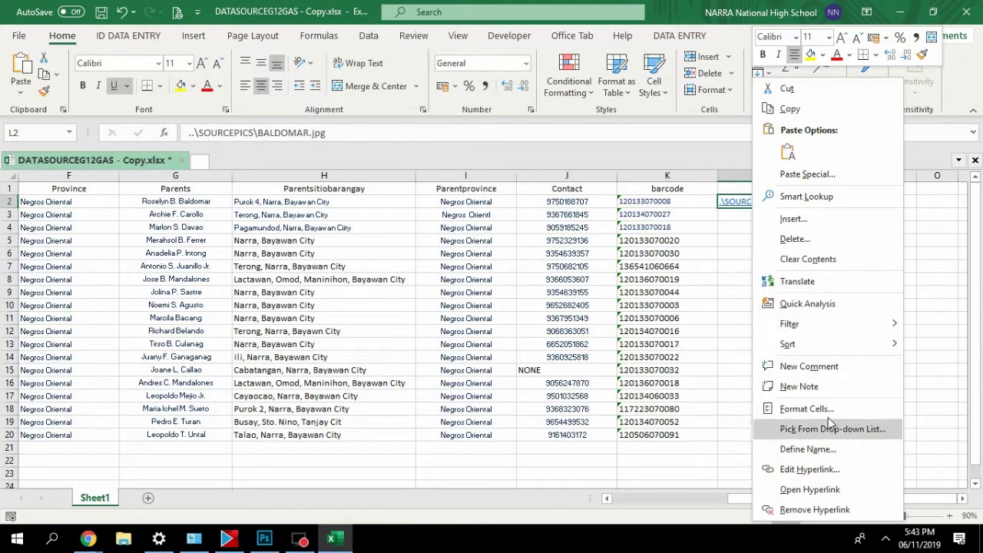
pyautogui.click(809, 259)
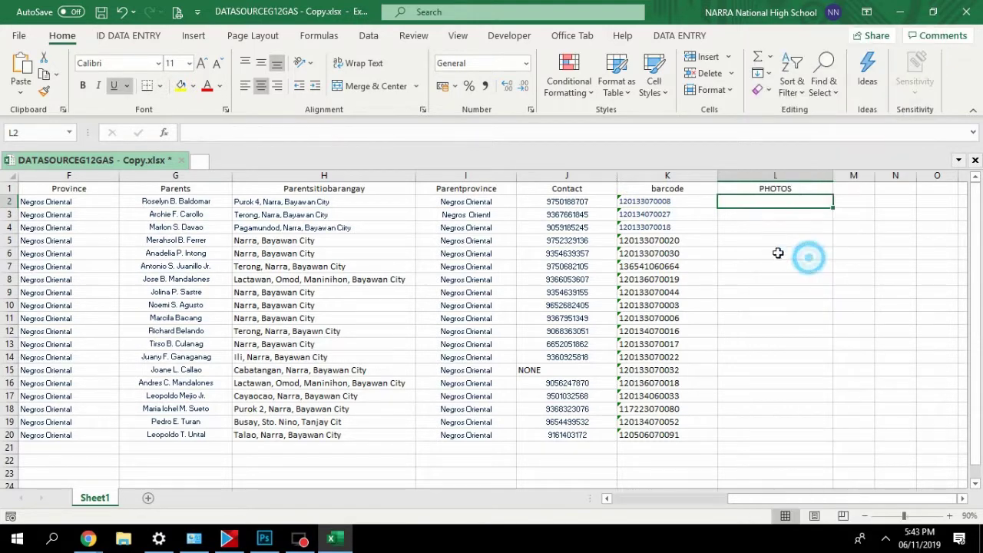
pyautogui.rightClick(763, 204)
pyautogui.click(800, 510)
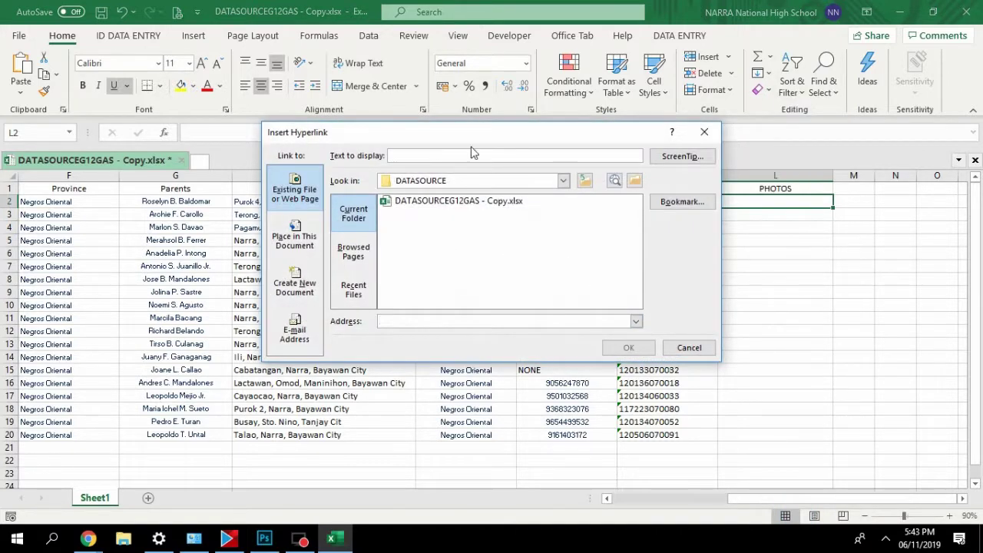
pyautogui.moveTo(473, 141); pyautogui.dragTo(386, 126)
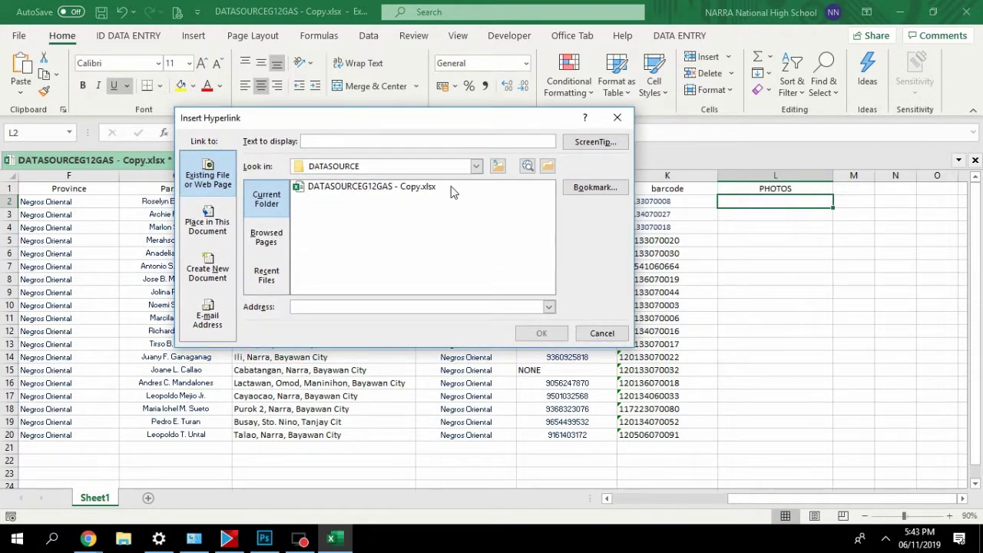
pyautogui.click(496, 169)
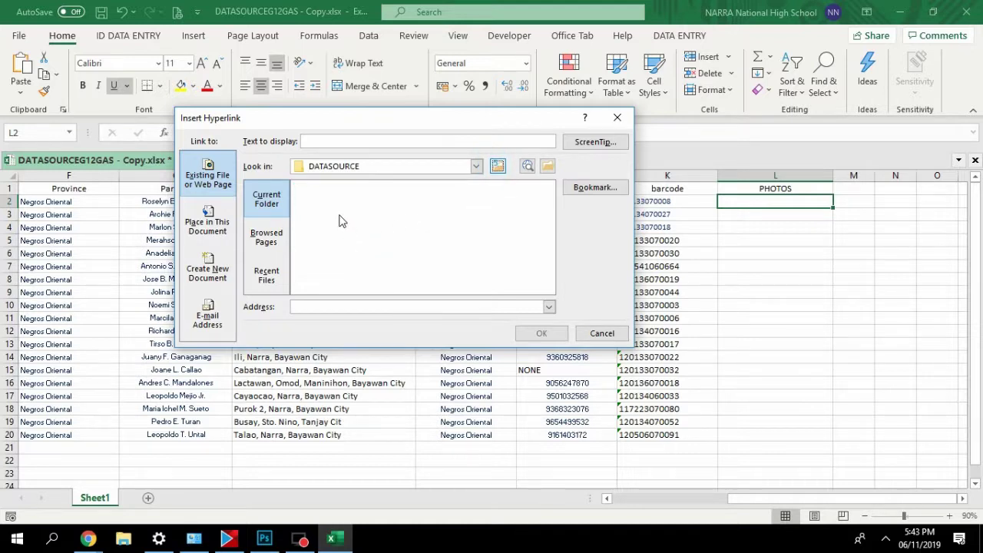
pyautogui.doubleClick(338, 253)
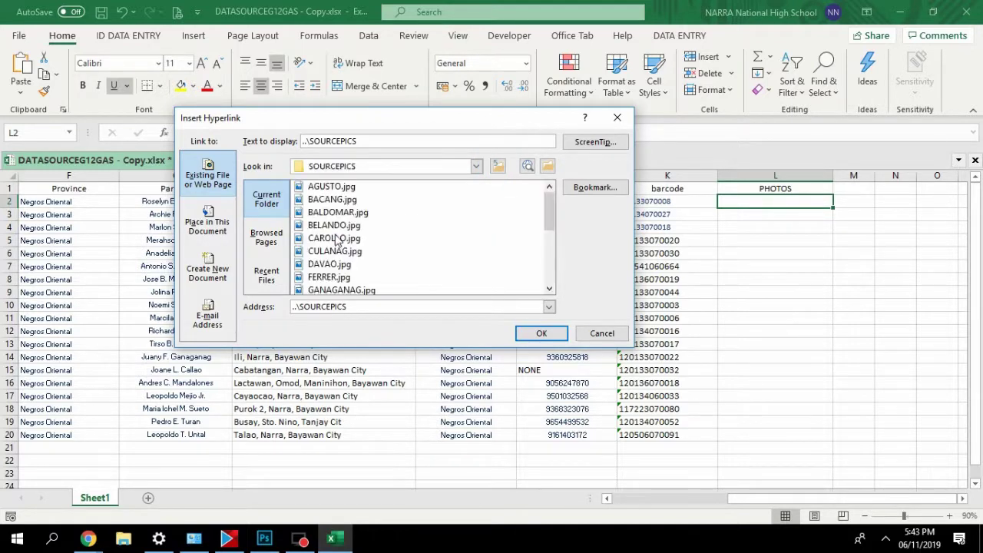
pyautogui.click(332, 187)
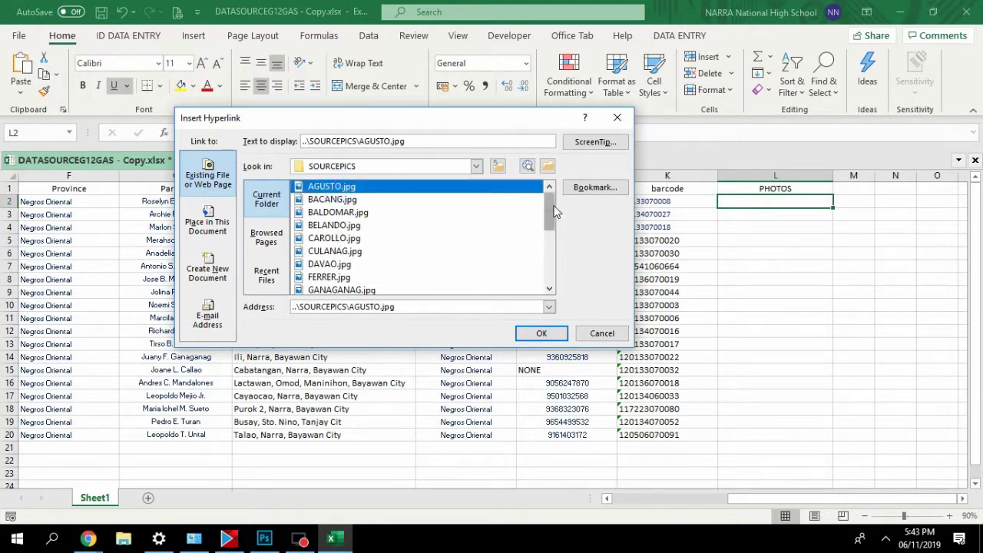
pyautogui.moveTo(550, 209); pyautogui.dragTo(551, 212)
pyautogui.click(368, 201)
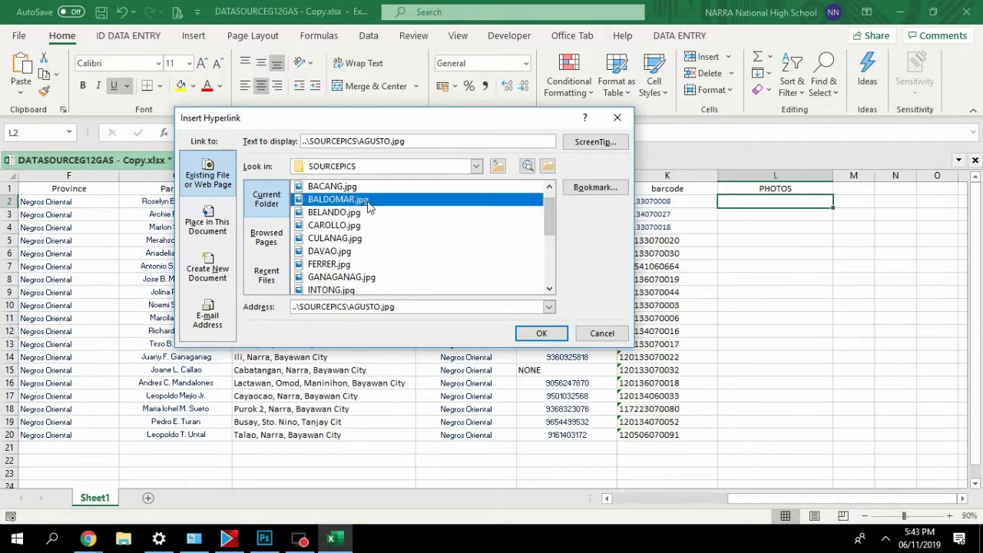
pyautogui.click(538, 334)
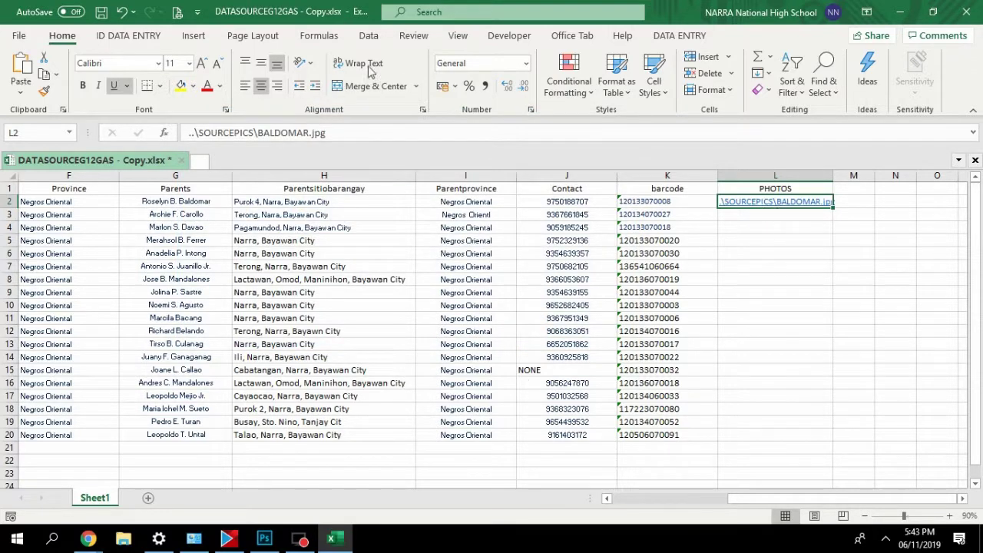
# Flash Fill the rest of the PHOTOS column with photo paths based on cell L2.
pyautogui.click(370, 37)
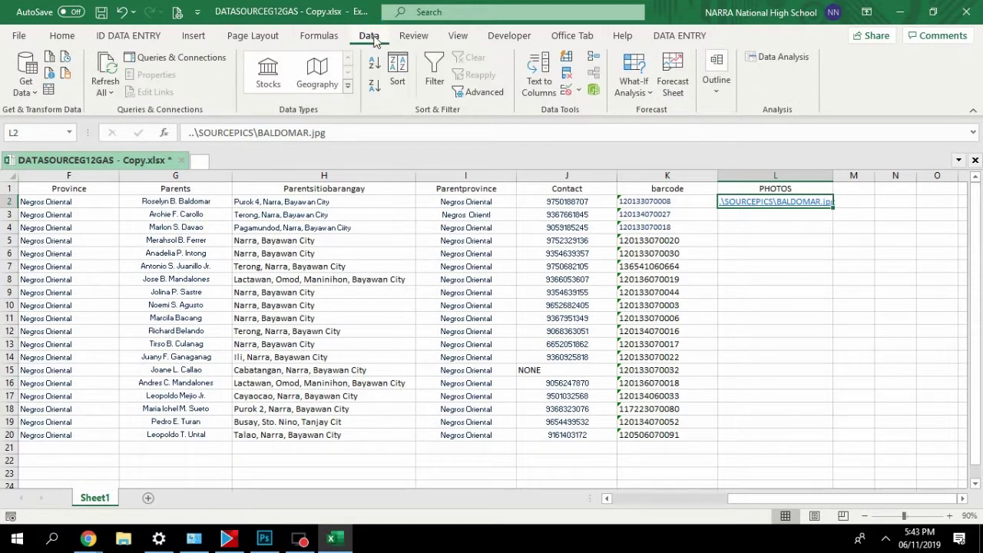
pyautogui.click(567, 60)
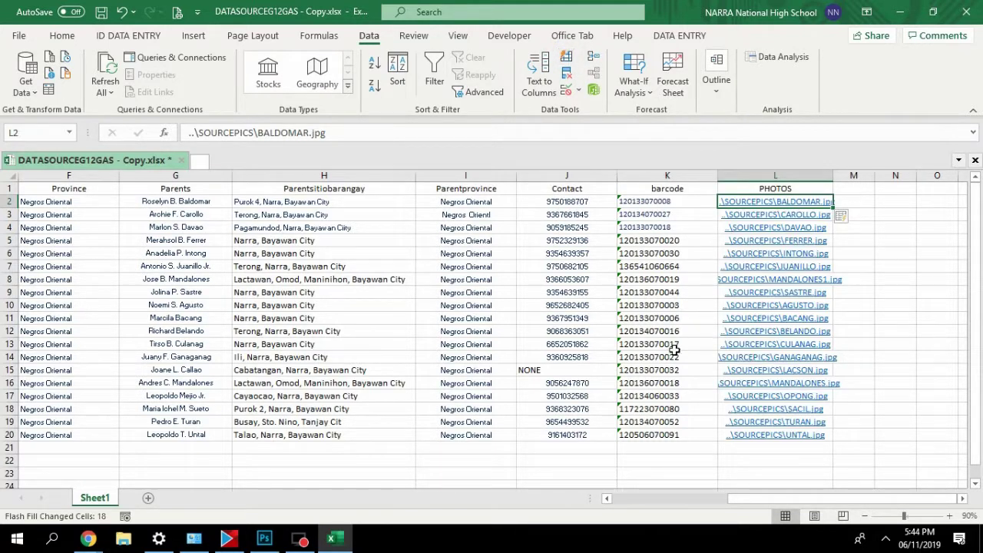
# Save the workbook as Text (Tab delimited) named DATASOURCEG12GAS - Copy.txt in the G11GAS DATASOURCE folder, and close it.
pyautogui.click(19, 35)
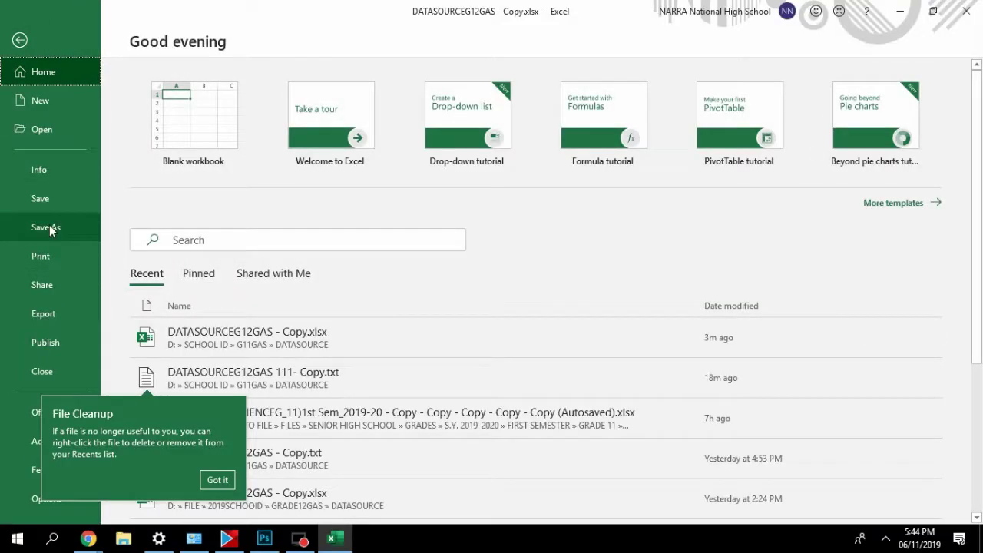
pyautogui.click(39, 227)
pyautogui.click(187, 337)
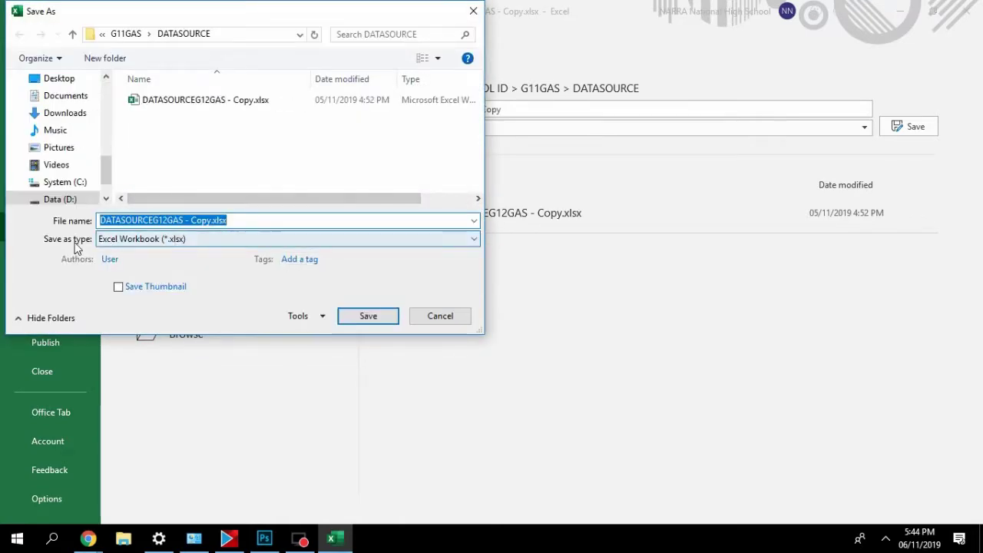
pyautogui.click(172, 240)
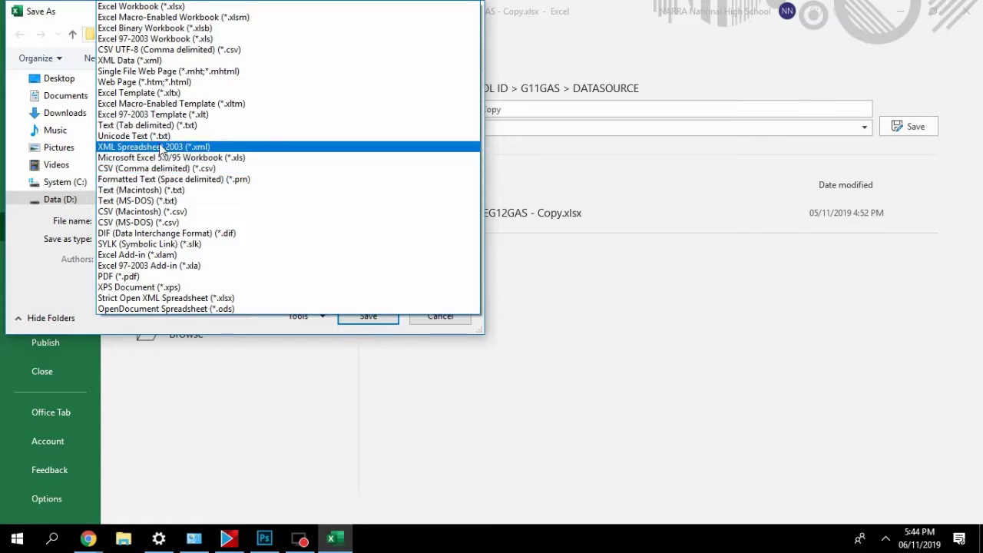
pyautogui.click(157, 127)
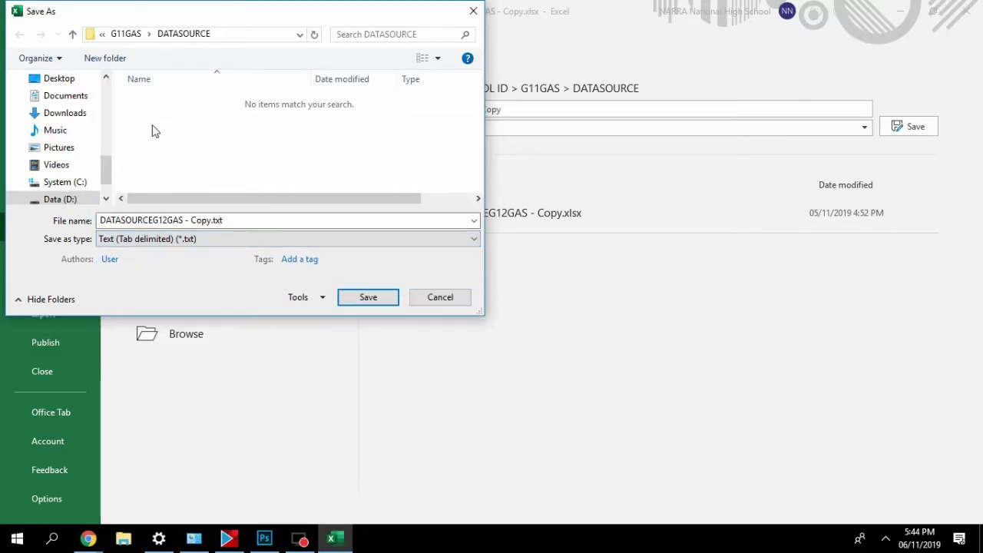
pyautogui.click(72, 36)
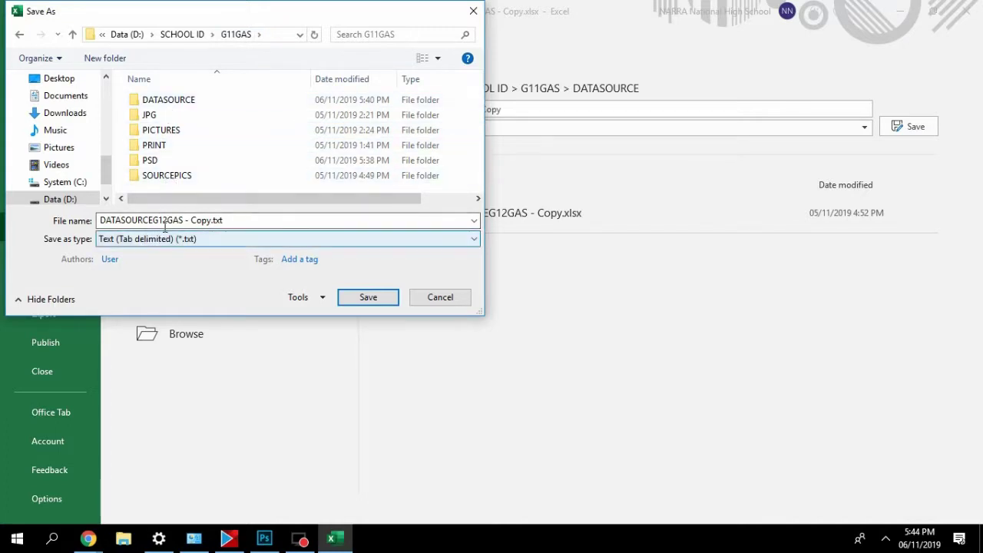
pyautogui.doubleClick(175, 104)
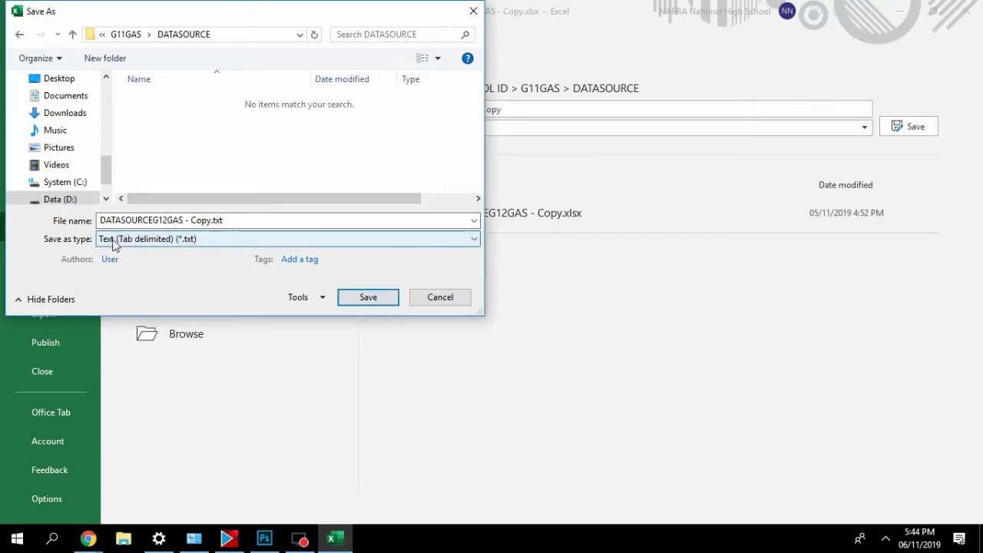
pyautogui.click(366, 298)
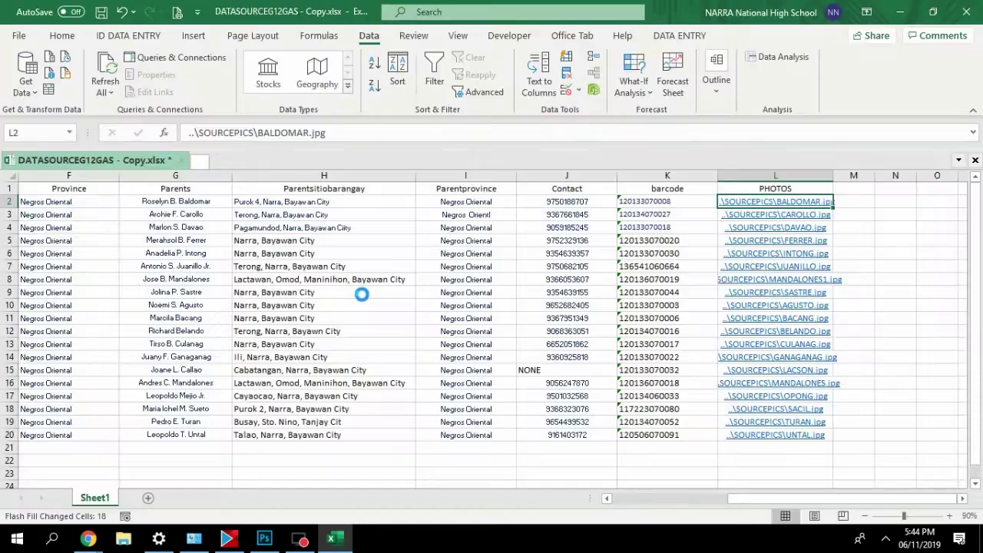
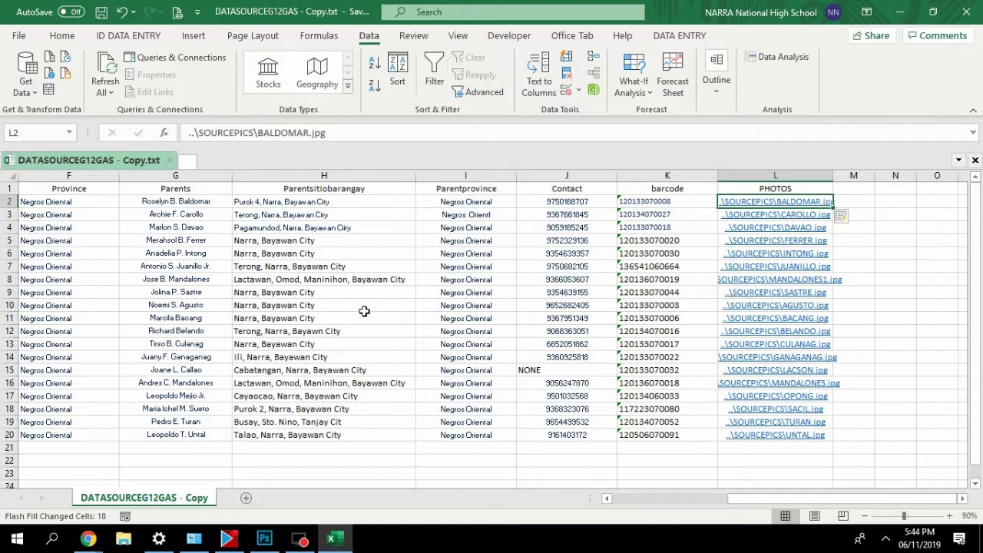
pyautogui.click(966, 13)
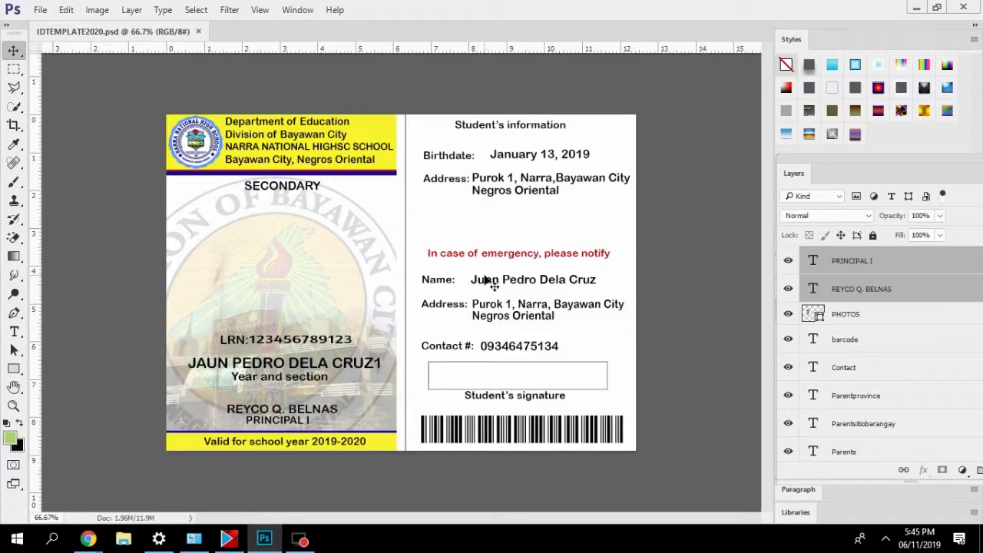
# Open the Data Sets variables of IDTEMPLATE2020.psd in Photoshop and start importing a data set.
pyautogui.click(96, 11)
pyautogui.click(148, 254)
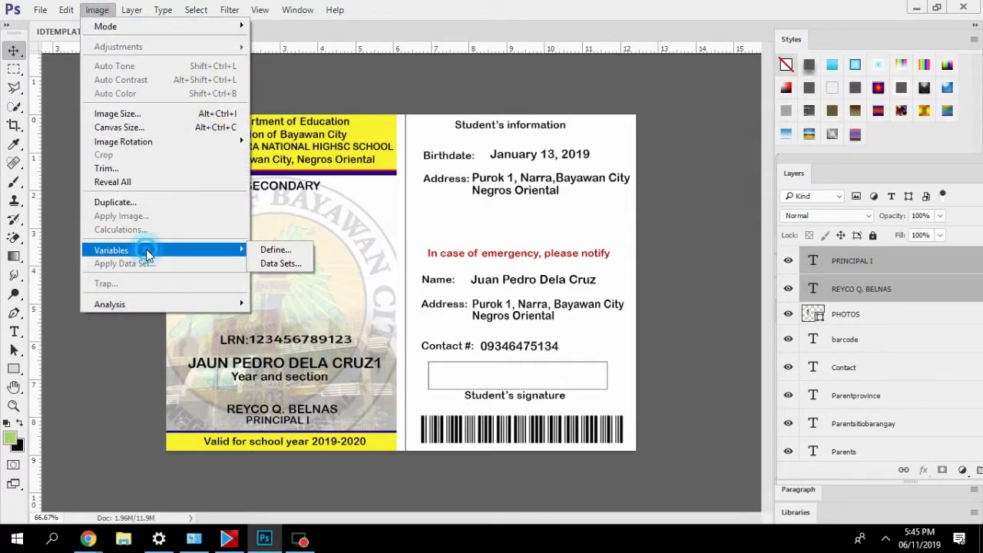
pyautogui.click(280, 265)
pyautogui.moveTo(654, 25); pyautogui.dragTo(679, 19)
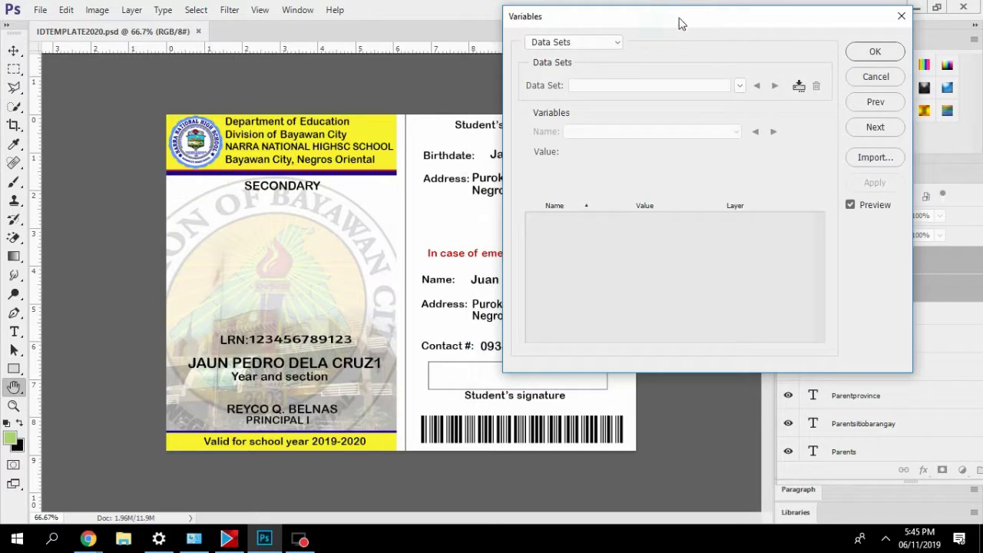
pyautogui.click(876, 158)
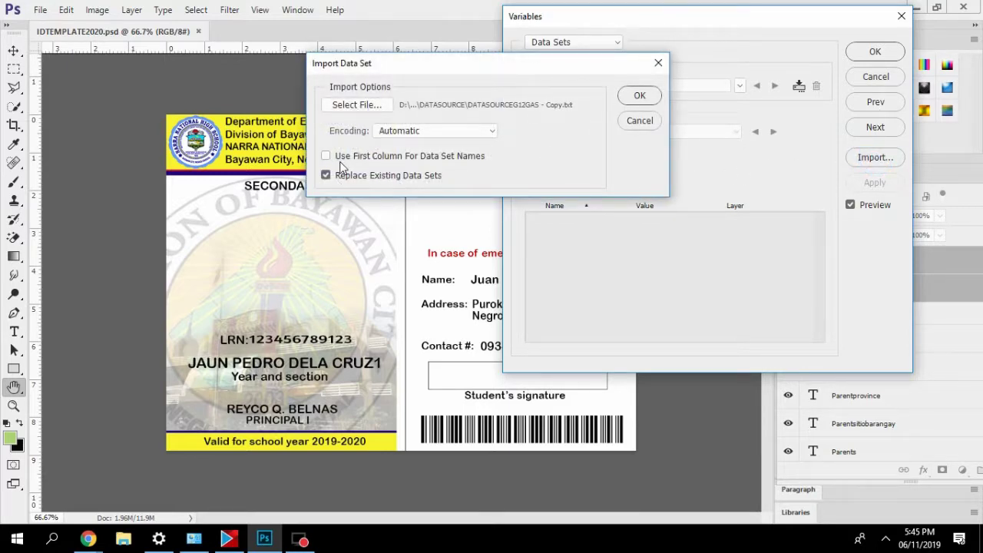
pyautogui.click(356, 106)
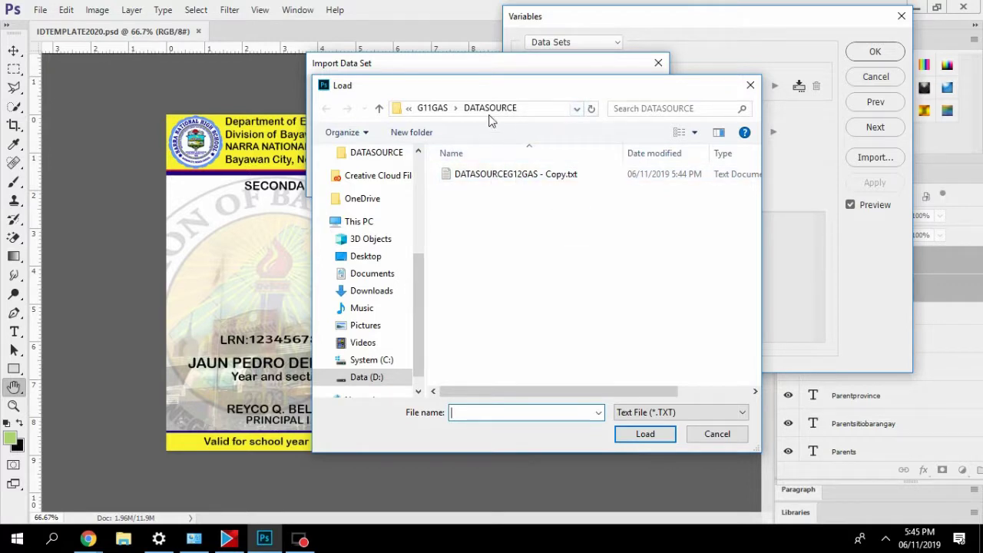
pyautogui.click(379, 109)
pyautogui.click(378, 109)
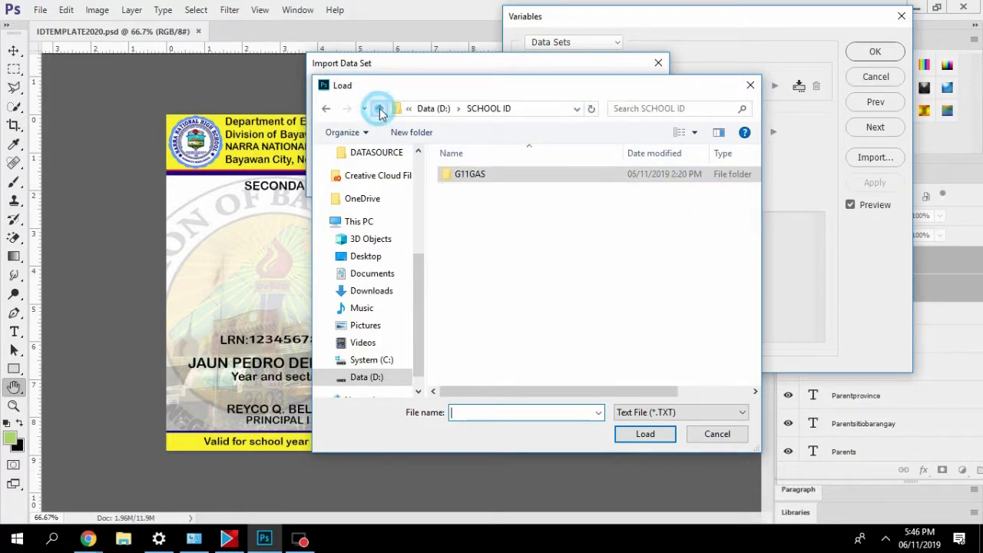
pyautogui.doubleClick(503, 180)
pyautogui.doubleClick(500, 180)
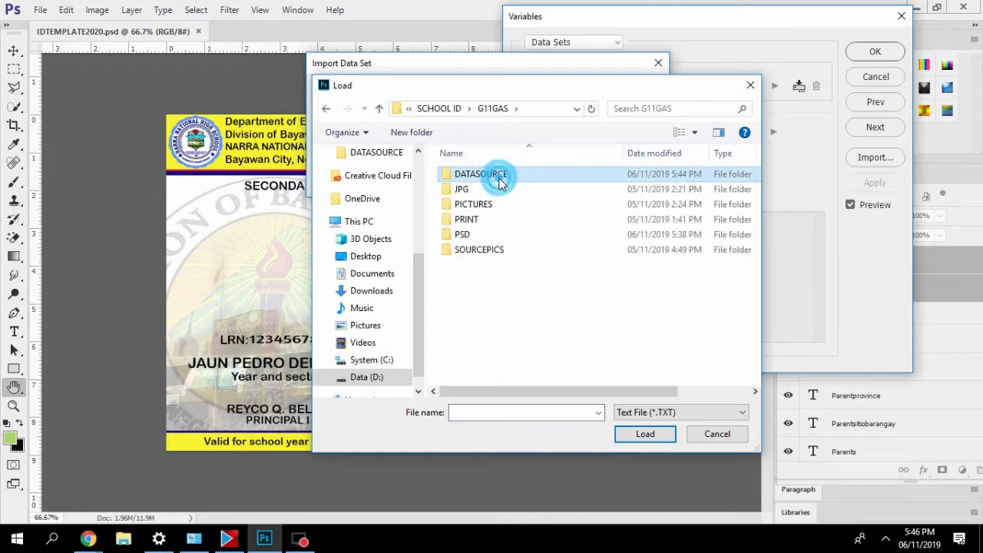
pyautogui.click(494, 179)
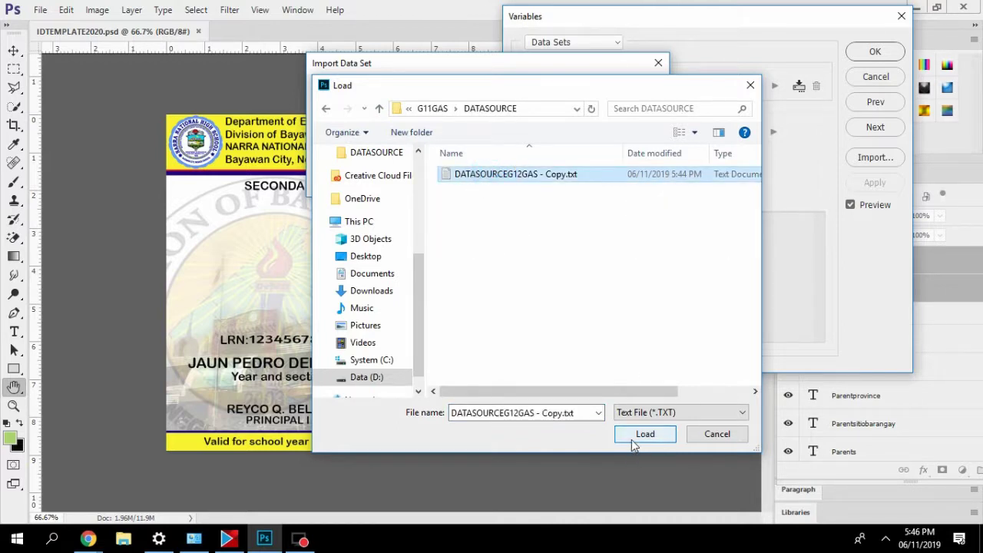
pyautogui.click(751, 86)
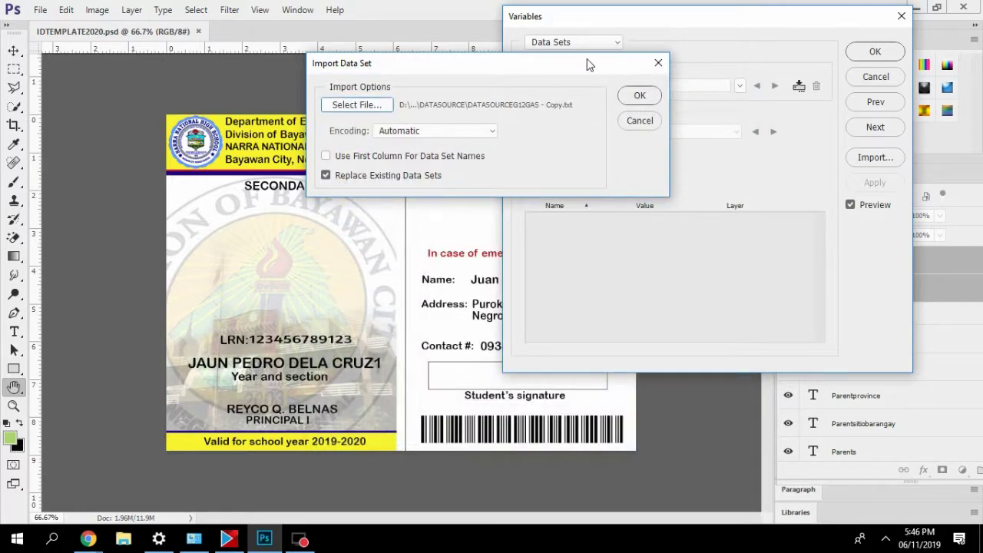
# Switch to File Explorer and open the DATASOURCE folder inside SCHOOL ID > G11GAS on drive D.
pyautogui.moveTo(588, 65); pyautogui.dragTo(646, 65)
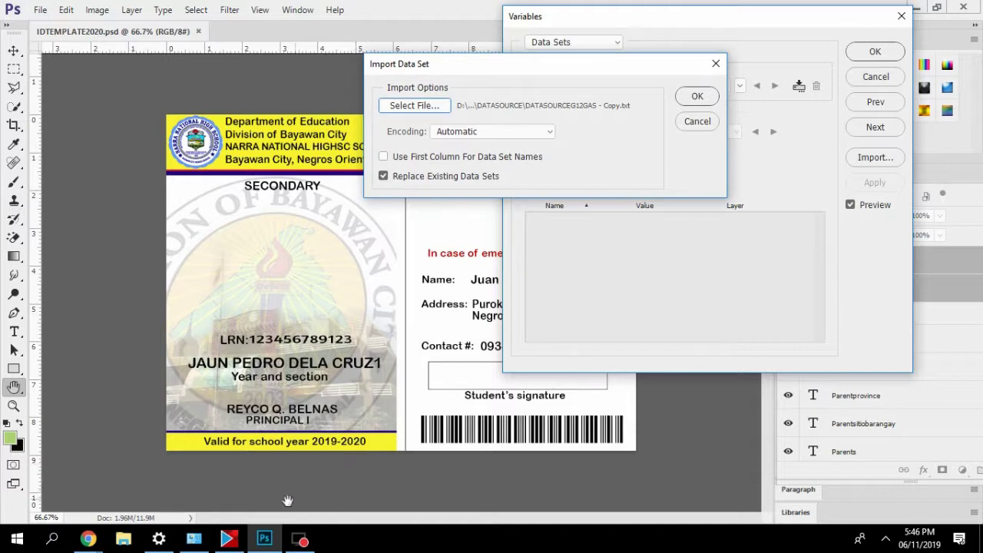
pyautogui.click(123, 540)
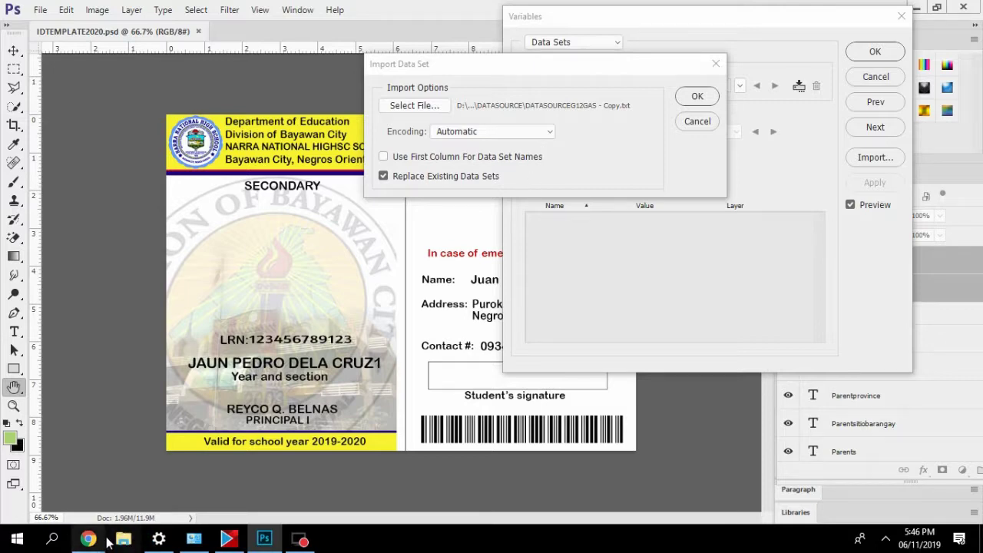
pyautogui.click(139, 542)
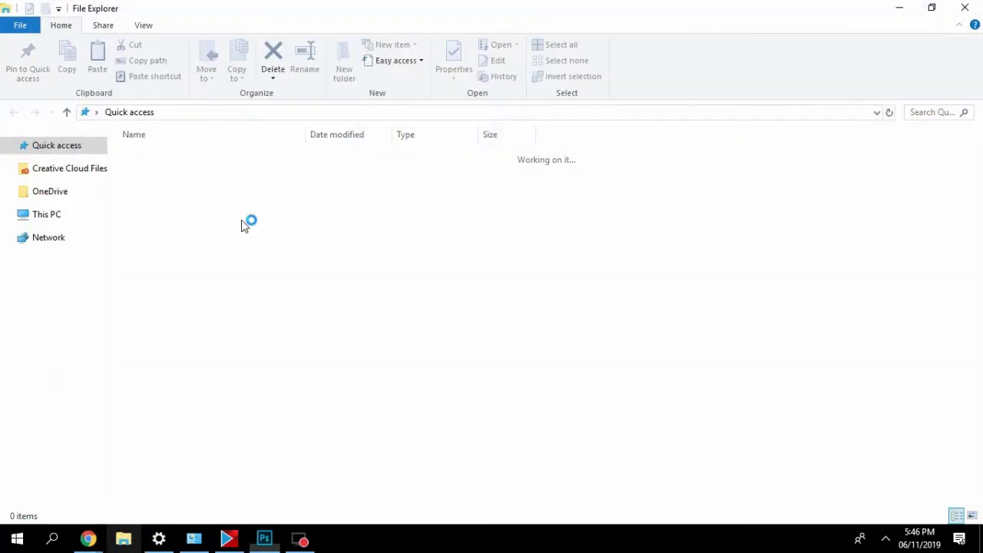
pyautogui.click(62, 404)
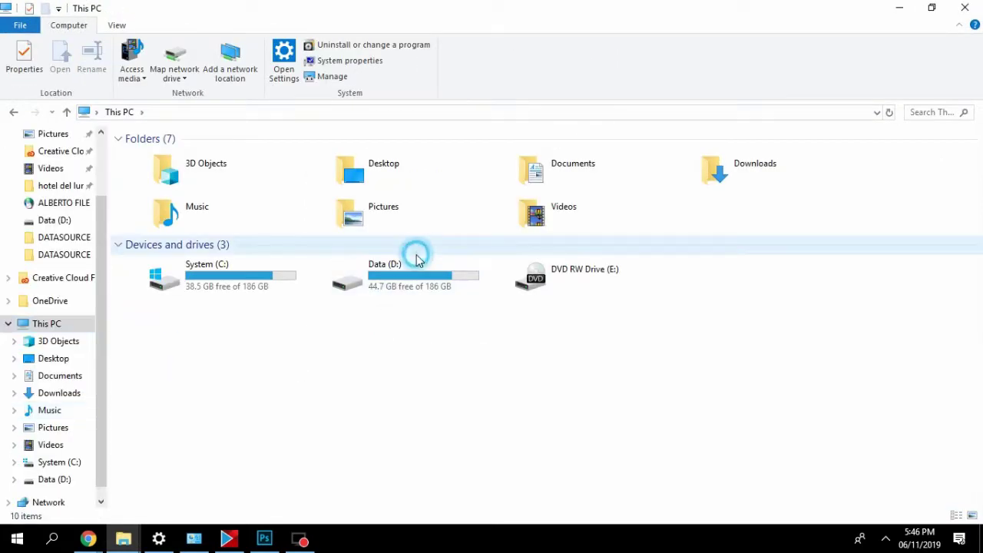
pyautogui.click(415, 246)
pyautogui.click(256, 254)
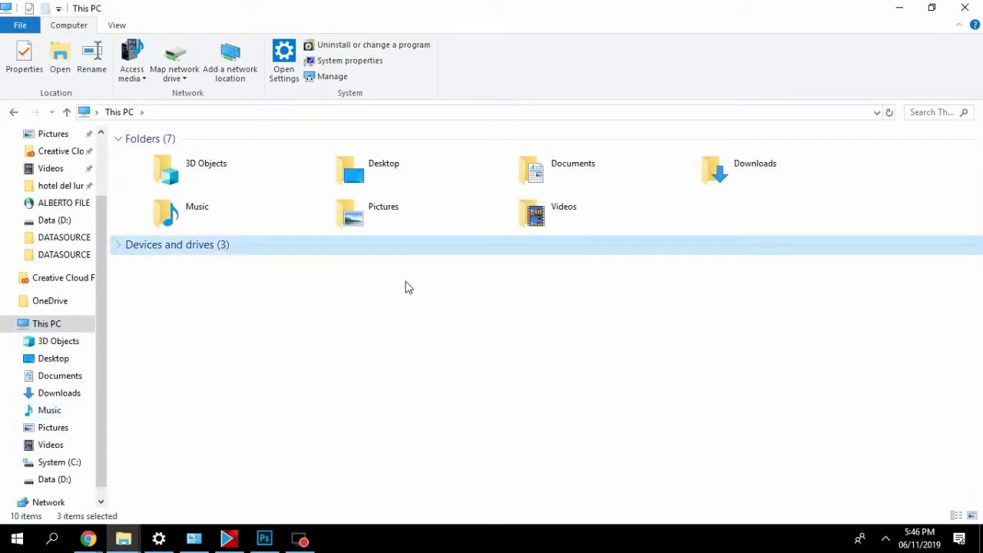
pyautogui.click(384, 249)
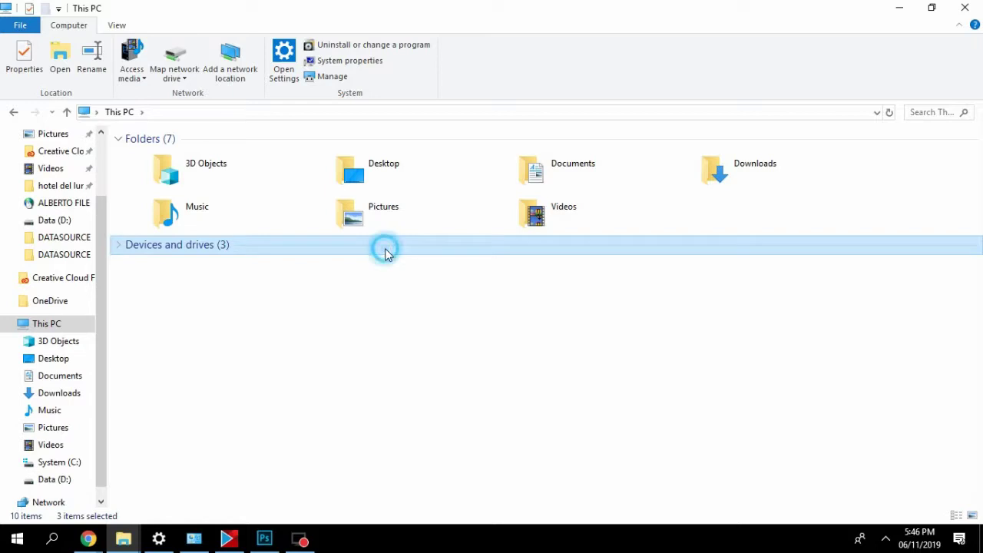
pyautogui.click(129, 246)
pyautogui.doubleClick(307, 256)
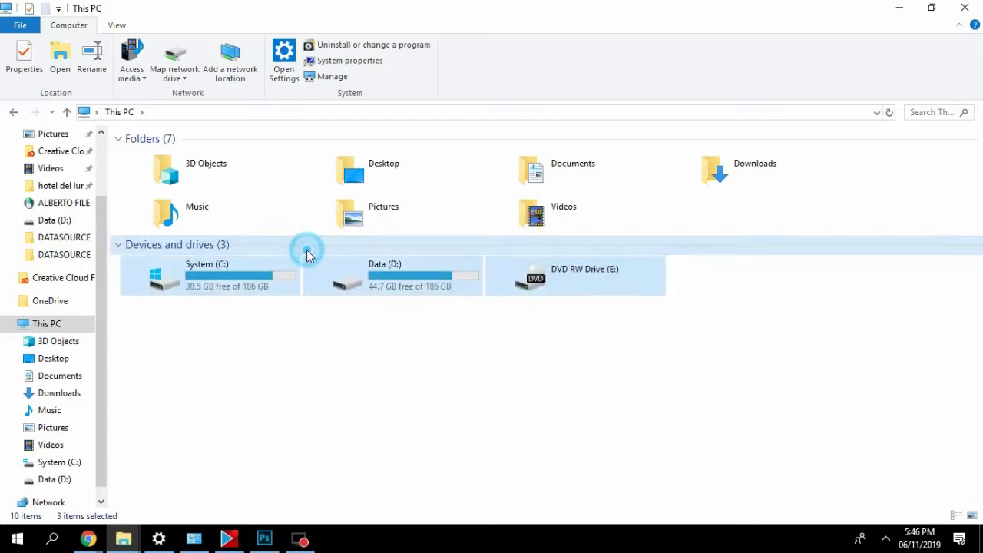
pyautogui.doubleClick(368, 274)
pyautogui.doubleClick(213, 159)
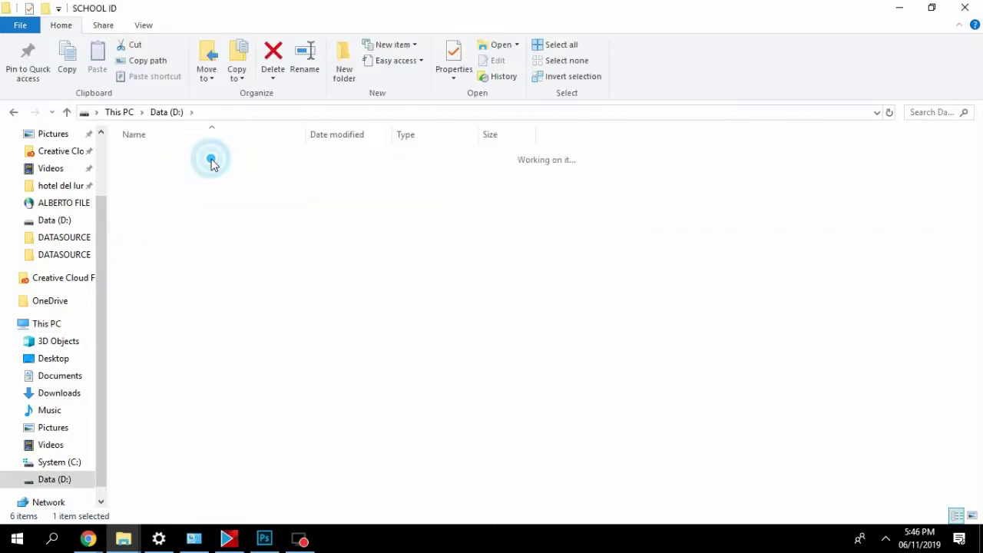
pyautogui.doubleClick(211, 162)
pyautogui.doubleClick(171, 156)
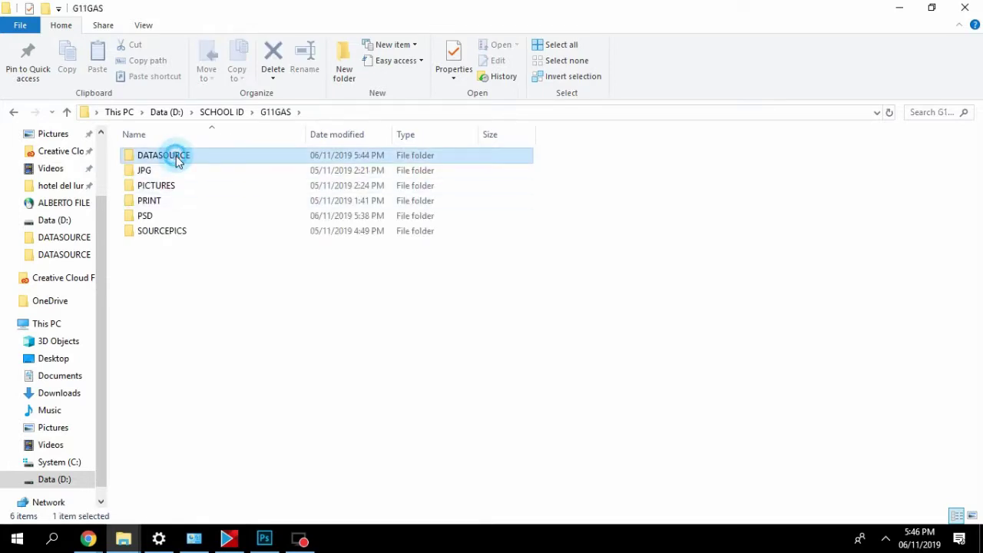
# Open DATASOURCEG12GAS - Copy.xlsx in Excel, check the student name in cell A8, and close the workbook.
pyautogui.click(174, 176)
pyautogui.doubleClick(173, 177)
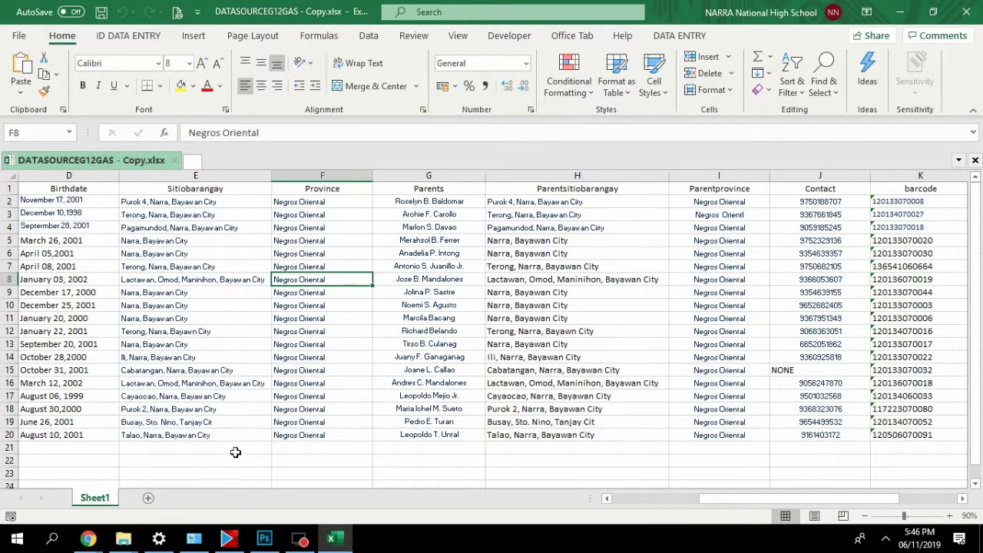
pyautogui.moveTo(701, 499); pyautogui.dragTo(618, 499)
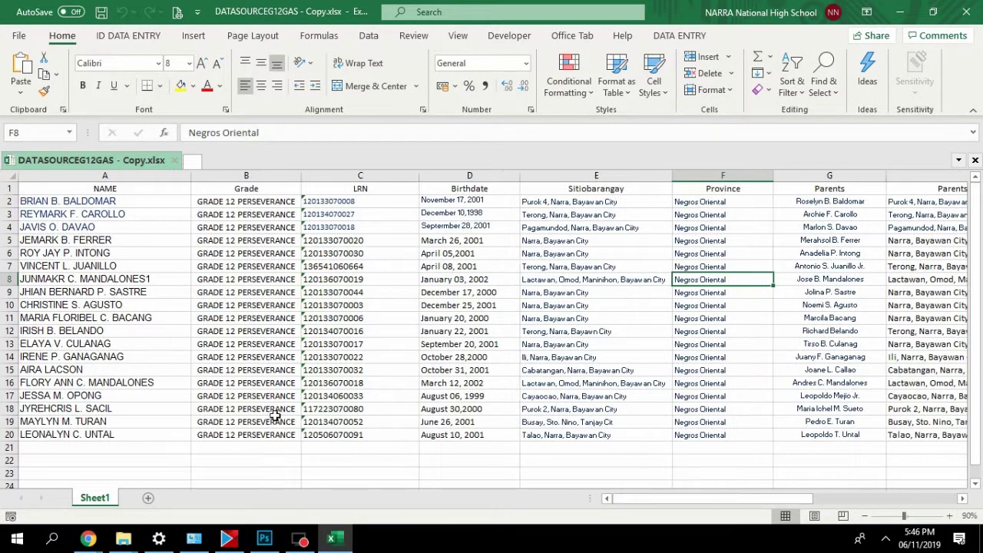
pyautogui.click(127, 280)
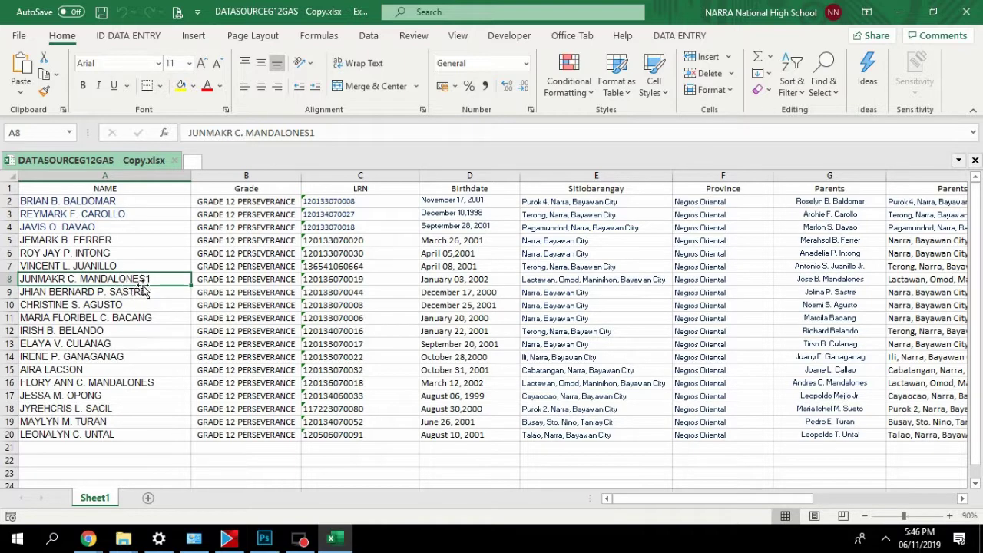
pyautogui.click(967, 13)
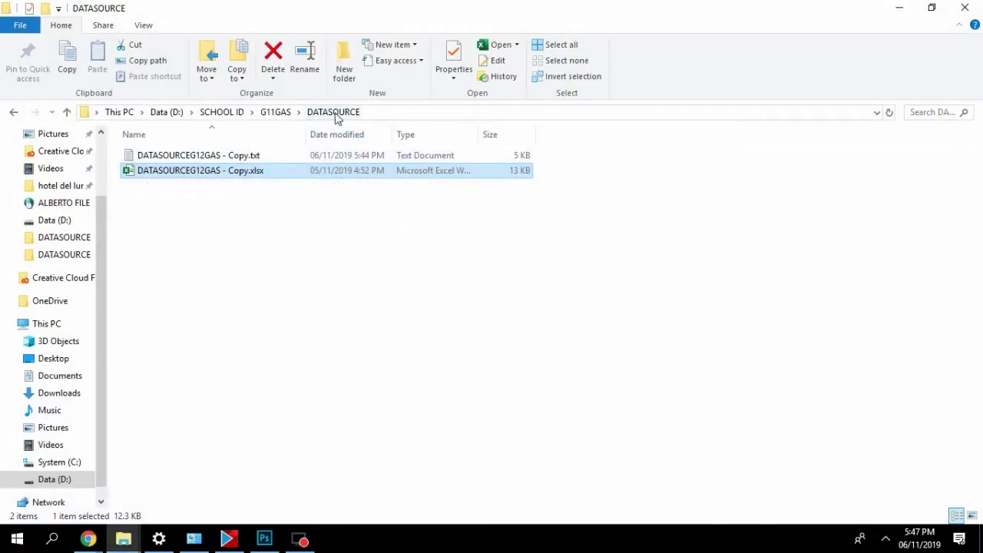
# Open DATASOURCEG12GAS - Copy.txt in Notepad, delete the trailing 1 from the seventh student's name, then save and close the file.
pyautogui.doubleClick(233, 157)
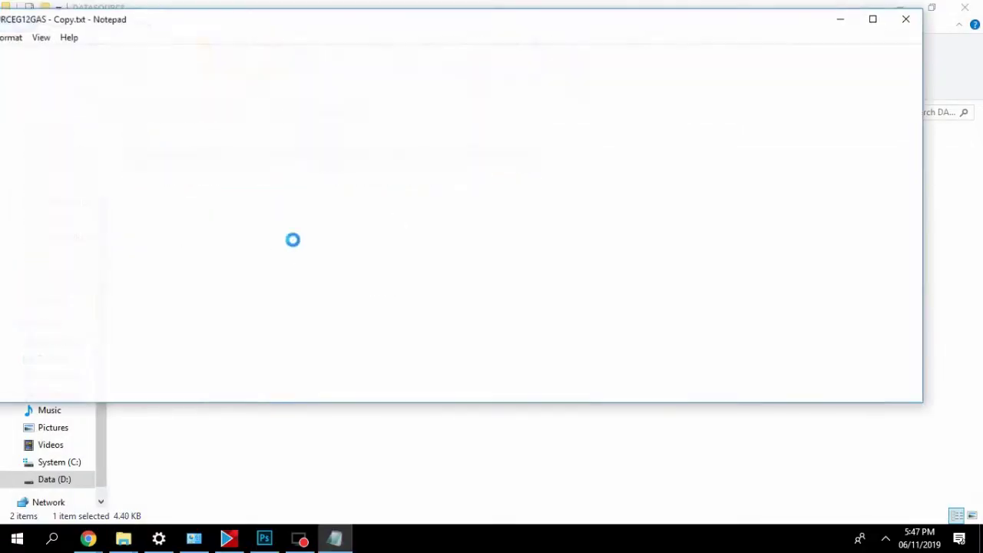
pyautogui.click(874, 19)
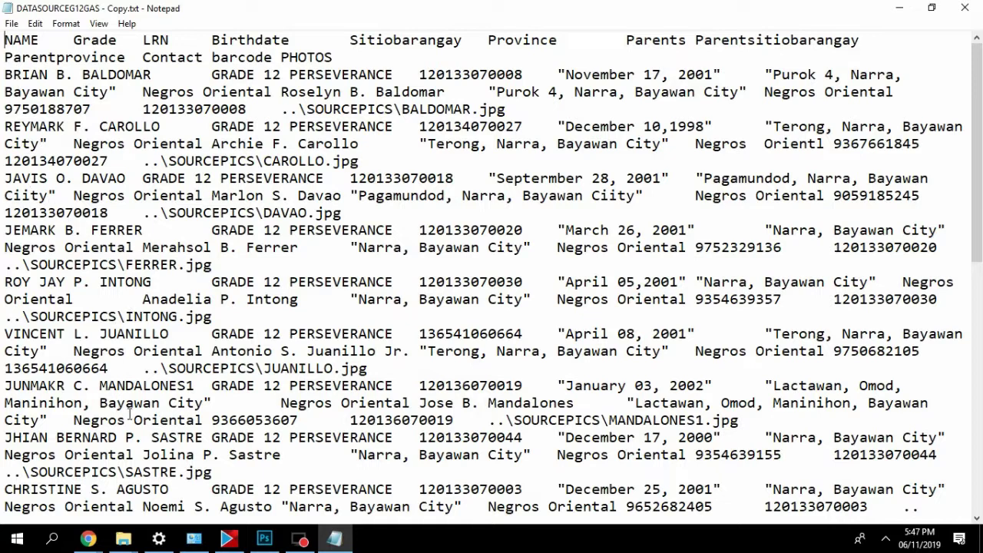
pyautogui.click(194, 386)
pyautogui.click(11, 23)
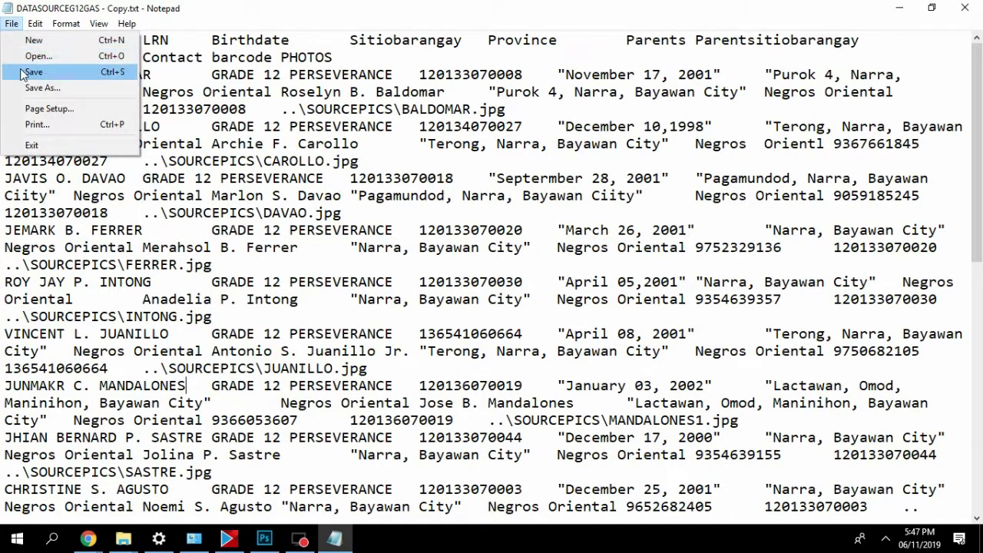
pyautogui.click(32, 73)
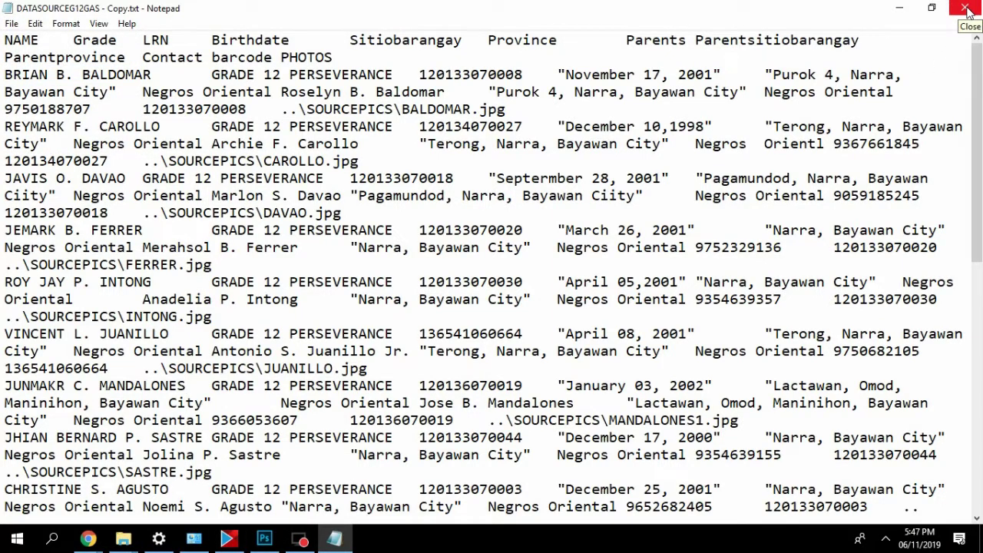
pyautogui.click(967, 10)
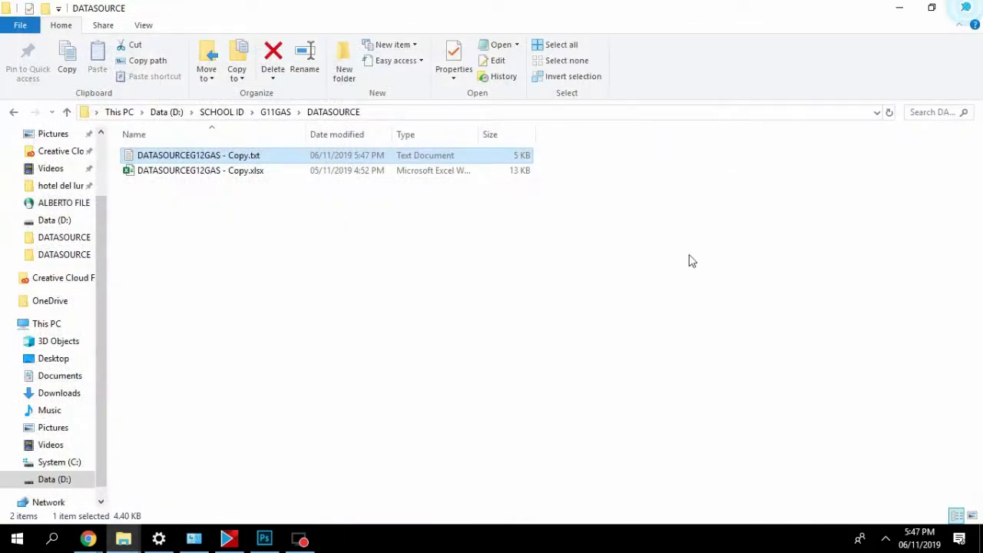
pyautogui.click(900, 8)
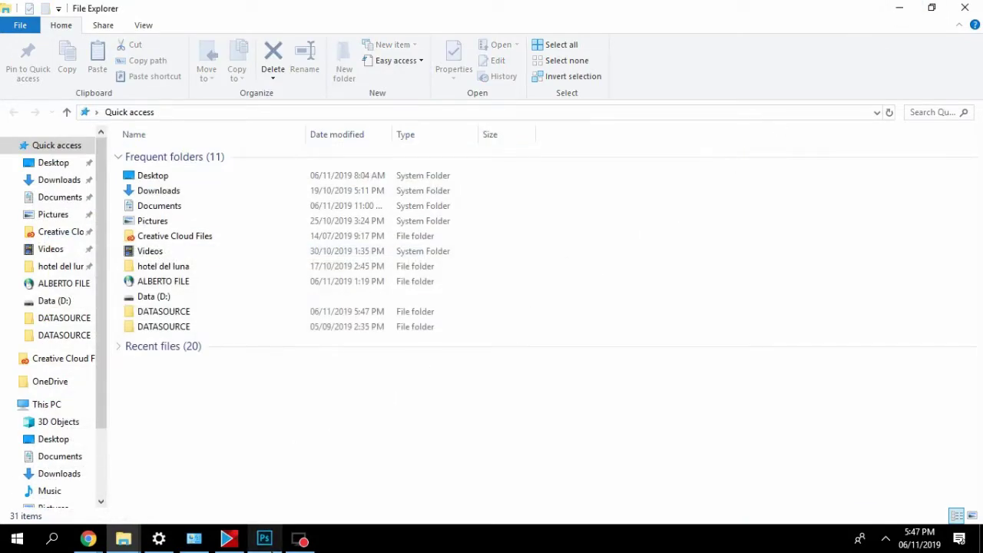
# Switch to Photoshop, cancel the pending data set import, and reopen the Data Sets variables of IDTEMPLATE2020.psd.
pyautogui.click(264, 539)
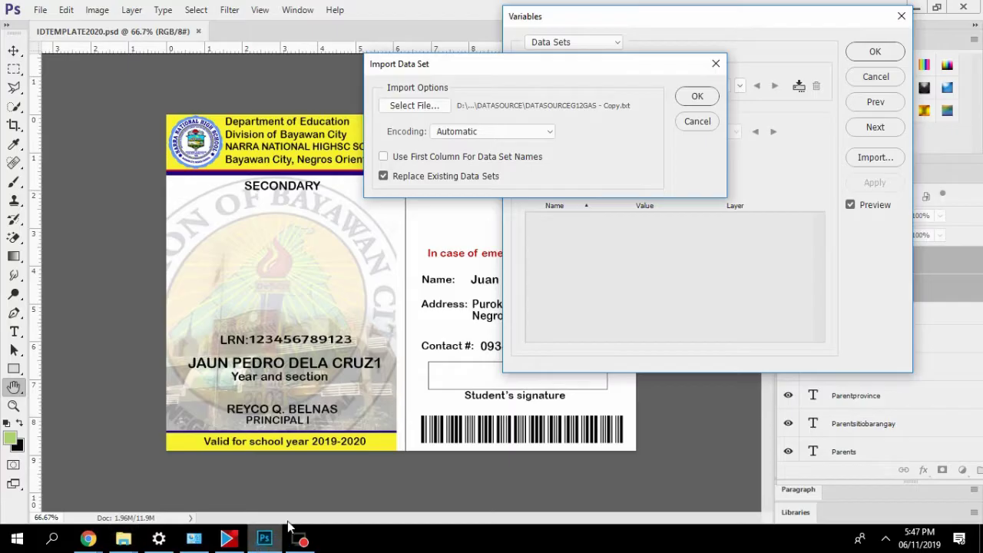
pyautogui.click(716, 65)
pyautogui.click(902, 15)
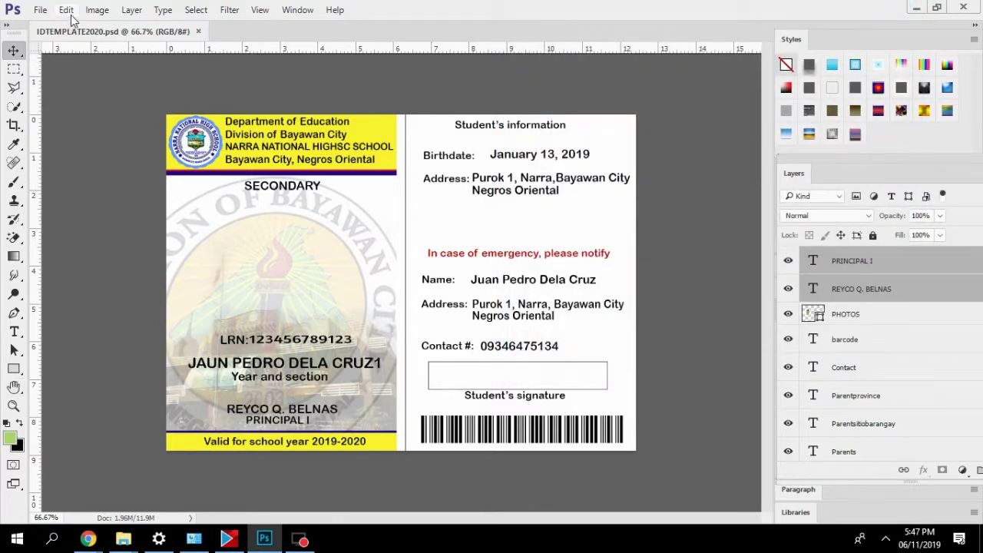
pyautogui.click(97, 9)
pyautogui.moveTo(126, 244)
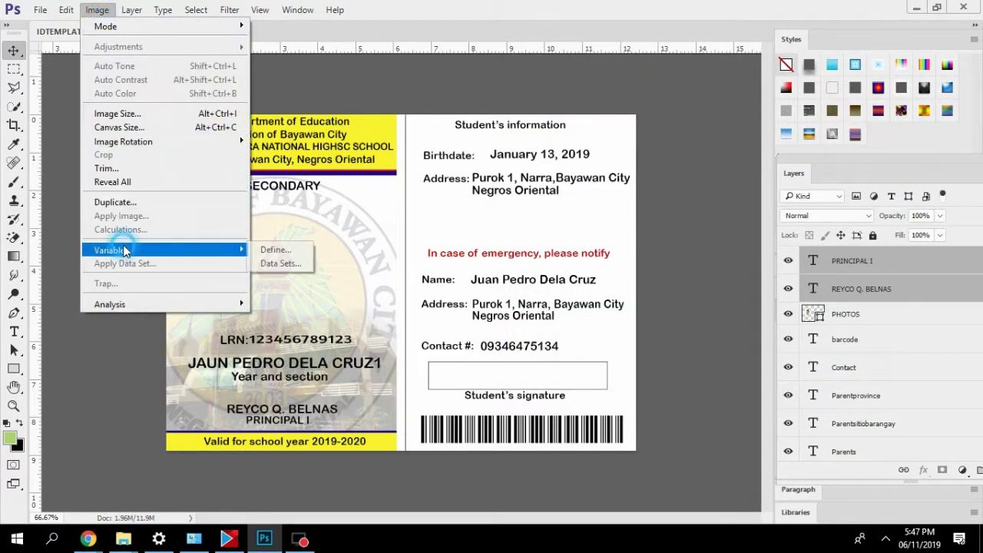
pyautogui.click(286, 262)
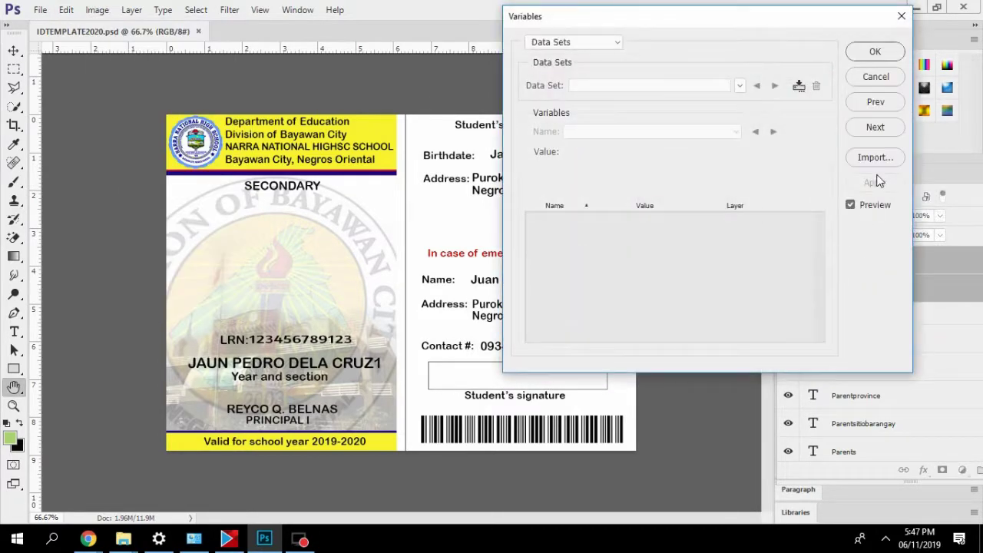
# Import the data sets from DATASOURCEG12GAS - Copy.txt and accept the variables with Data Set 1 in the ID template.
pyautogui.click(875, 156)
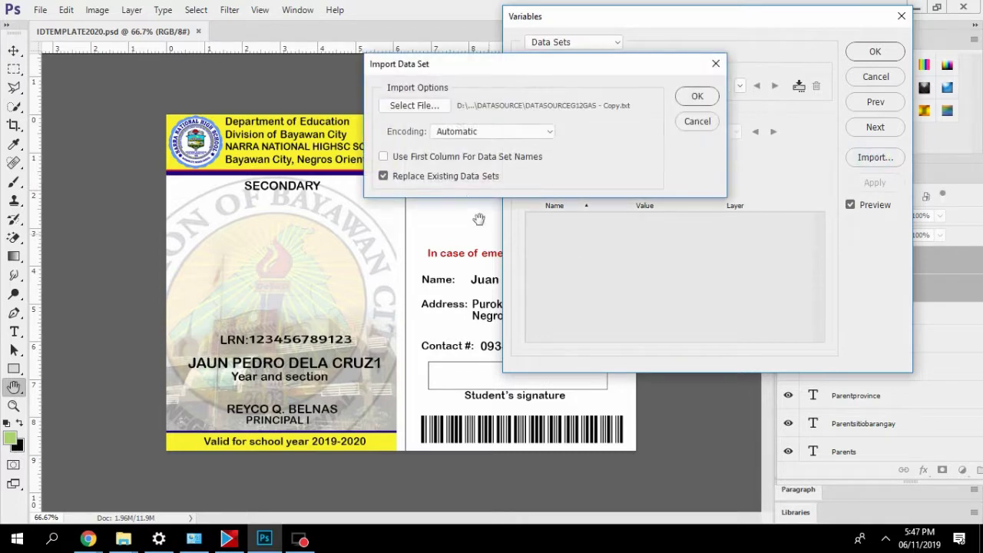
pyautogui.click(419, 112)
pyautogui.click(543, 173)
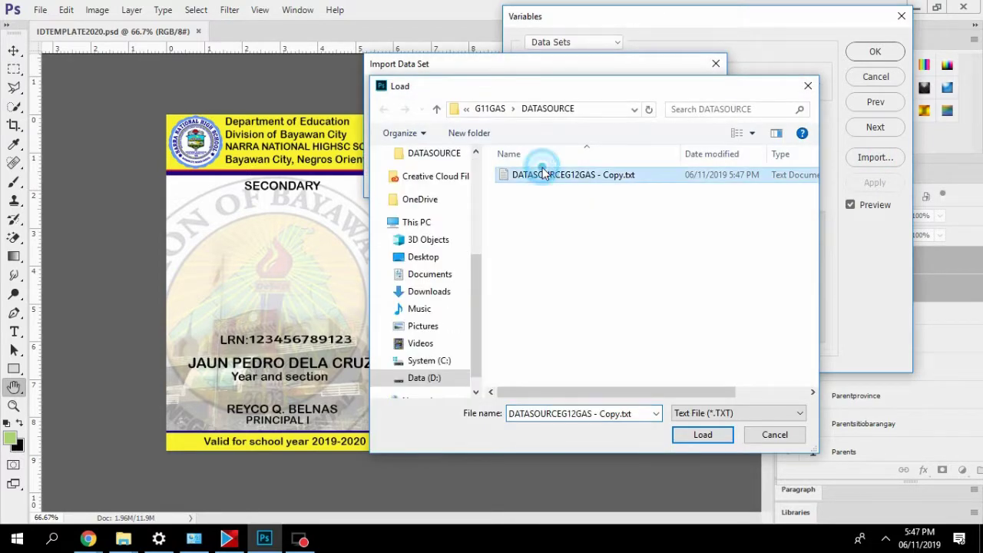
pyautogui.click(703, 435)
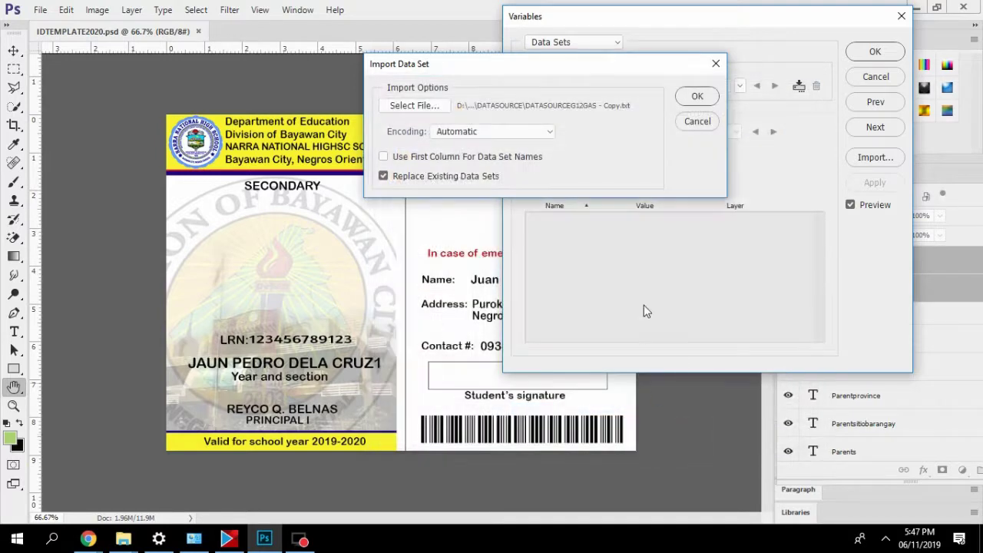
pyautogui.click(696, 97)
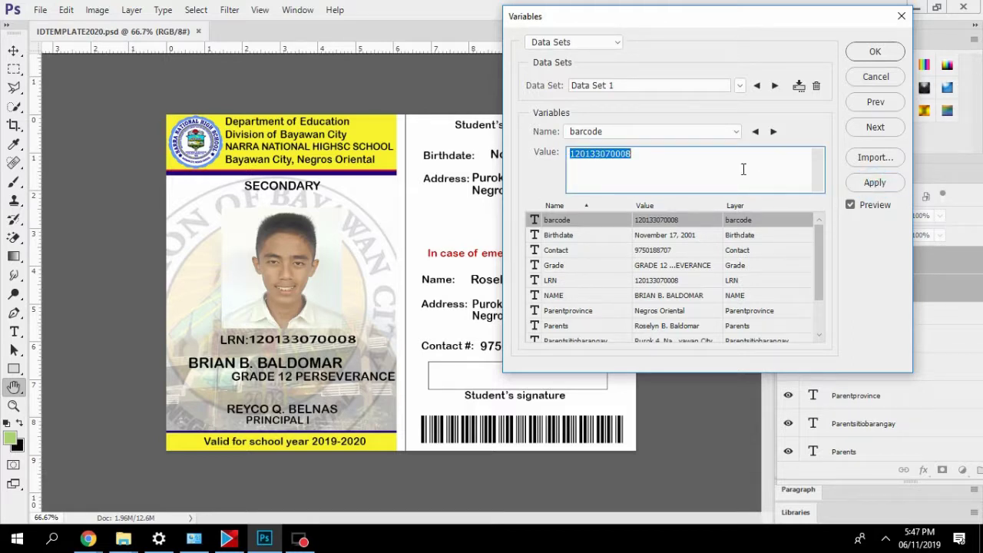
pyautogui.click(872, 52)
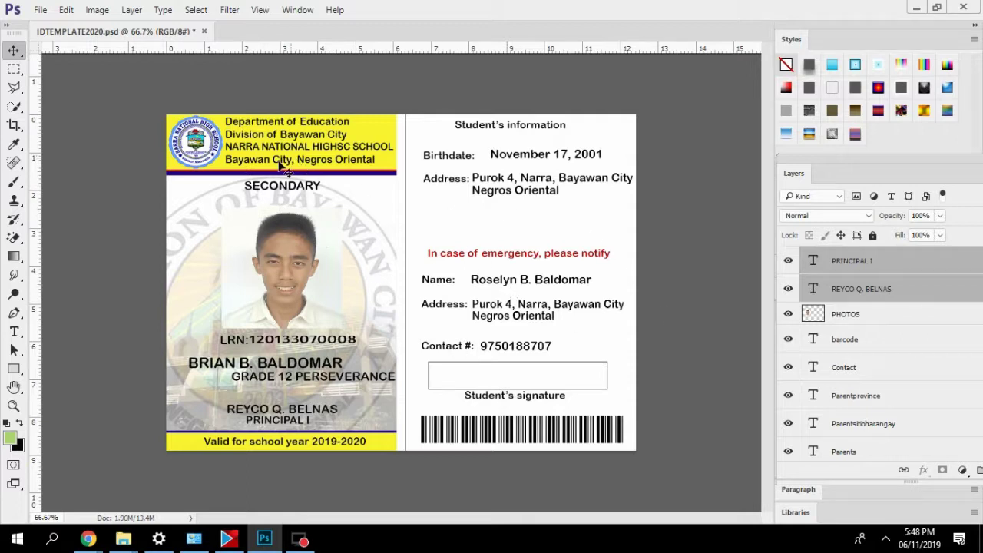
# Select the NAME text layer of the ID template and activate the Type tool.
pyautogui.click(853, 368)
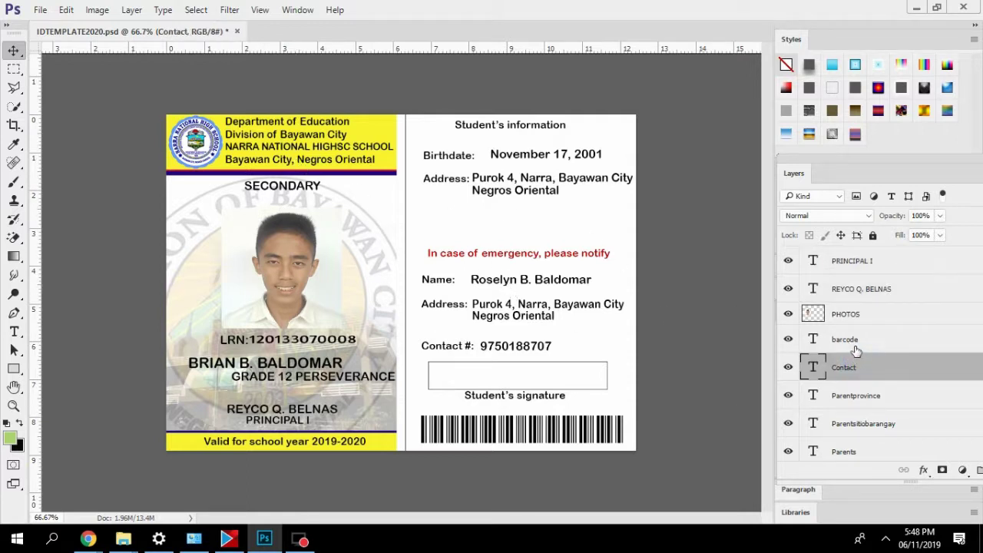
pyautogui.click(853, 339)
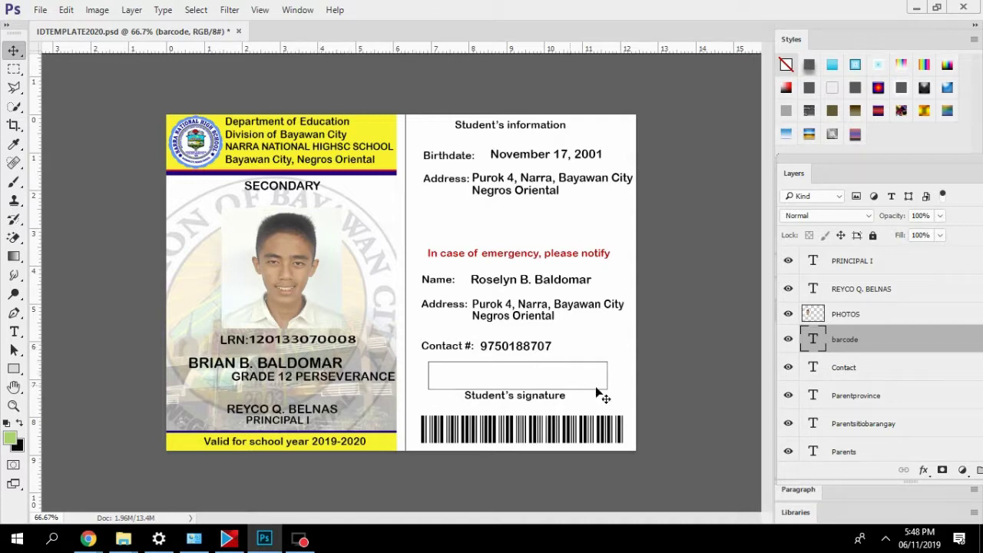
pyautogui.scroll(-5, 888, 438)
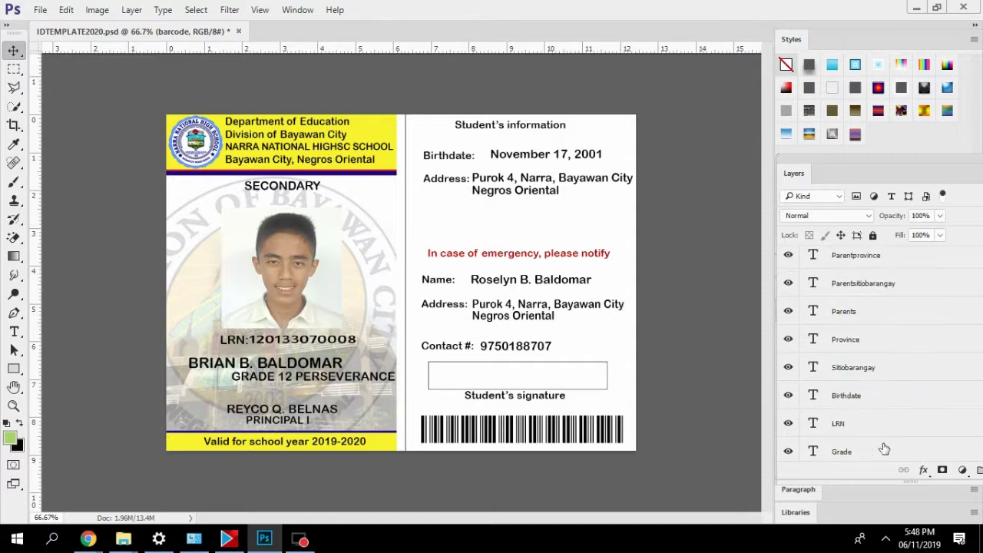
pyautogui.click(857, 432)
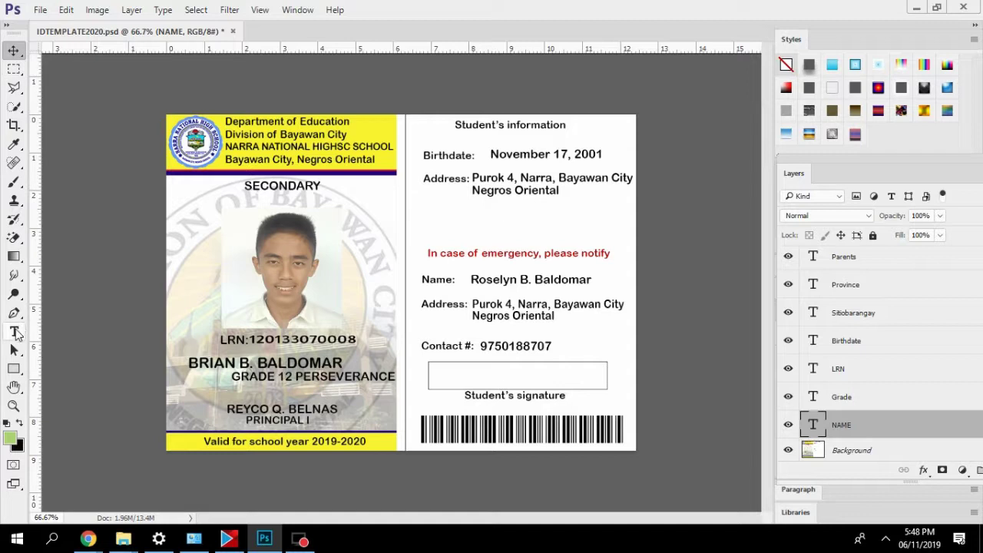
pyautogui.click(15, 332)
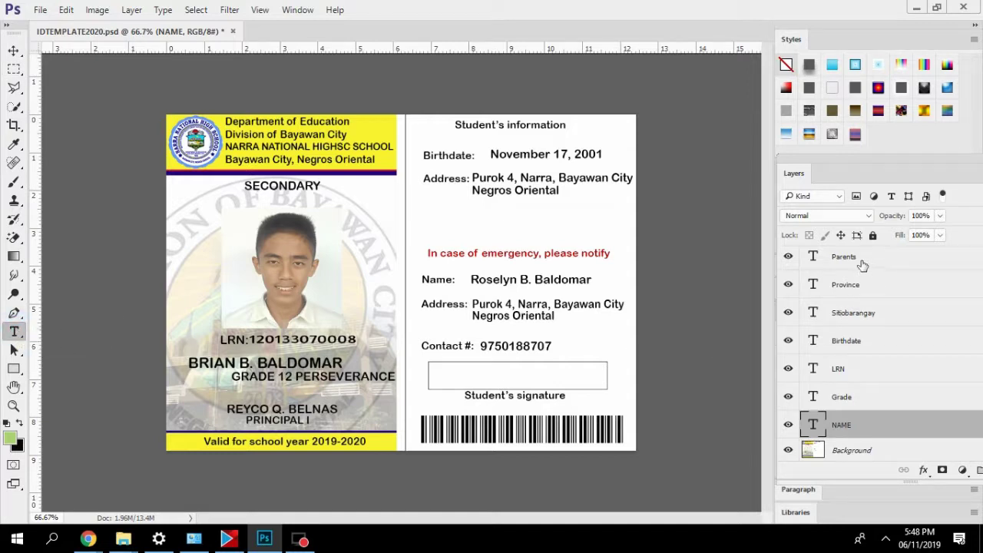
# Show the type layer properties of the NAME layer and regroup Layers with Swatches to make room for them.
pyautogui.click(812, 490)
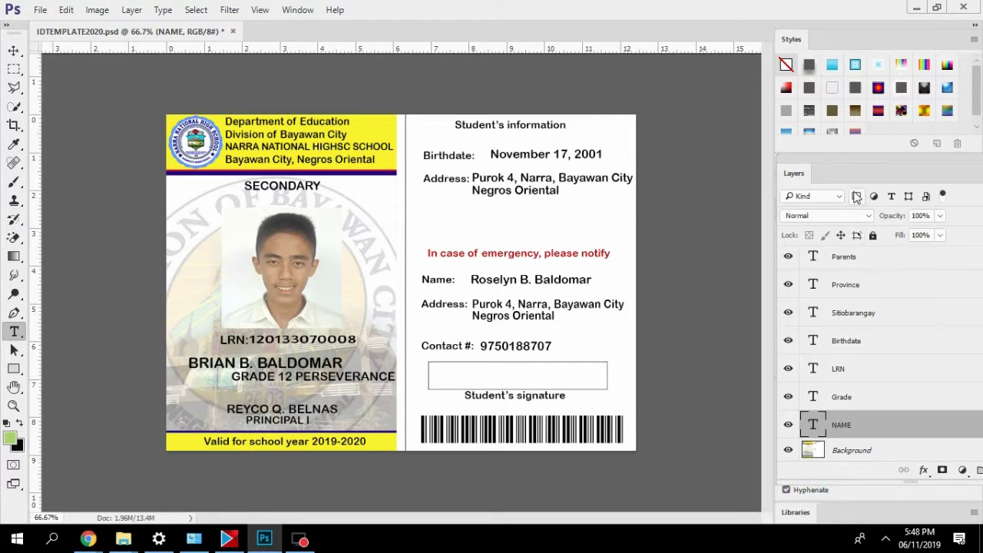
pyautogui.click(293, 11)
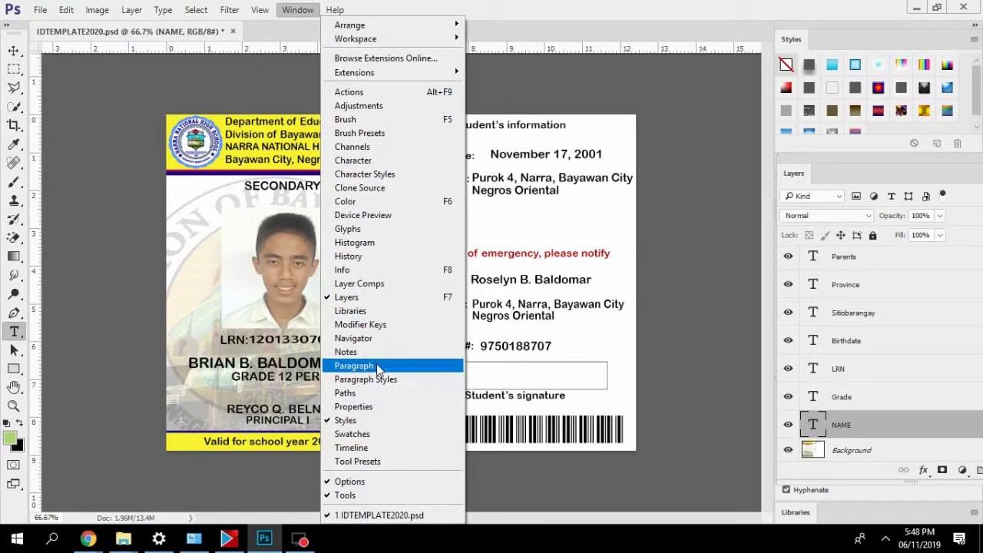
pyautogui.click(383, 407)
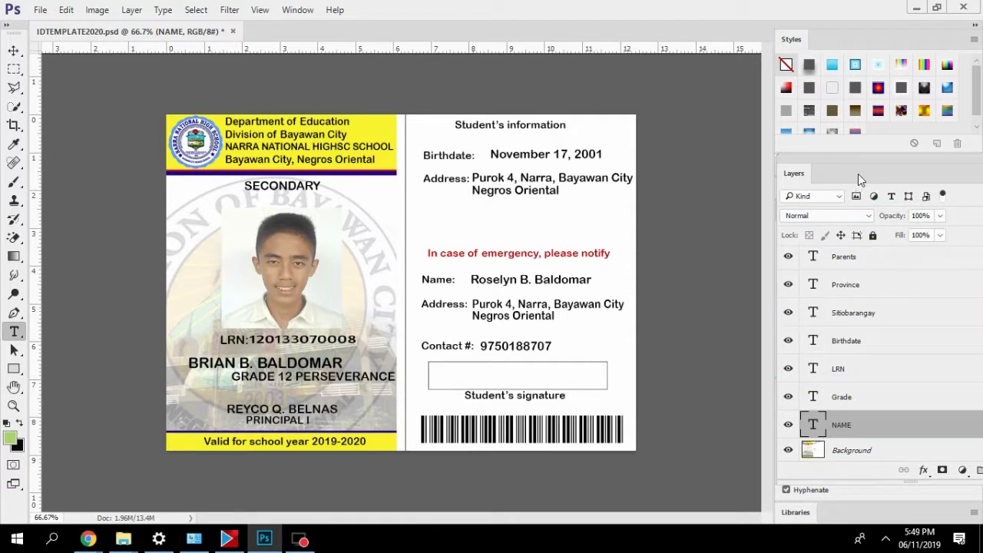
pyautogui.moveTo(858, 174); pyautogui.dragTo(800, 319)
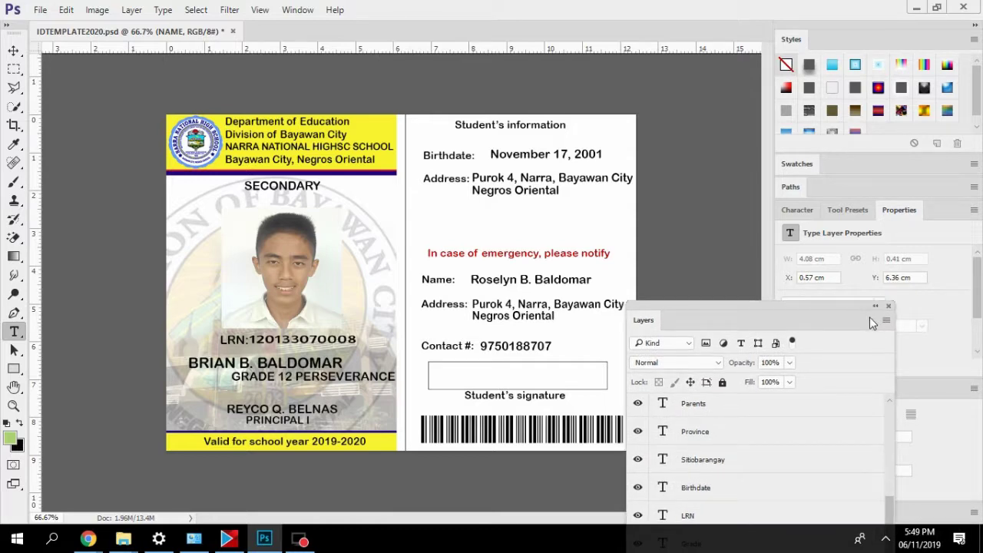
pyautogui.moveTo(874, 314); pyautogui.dragTo(799, 174)
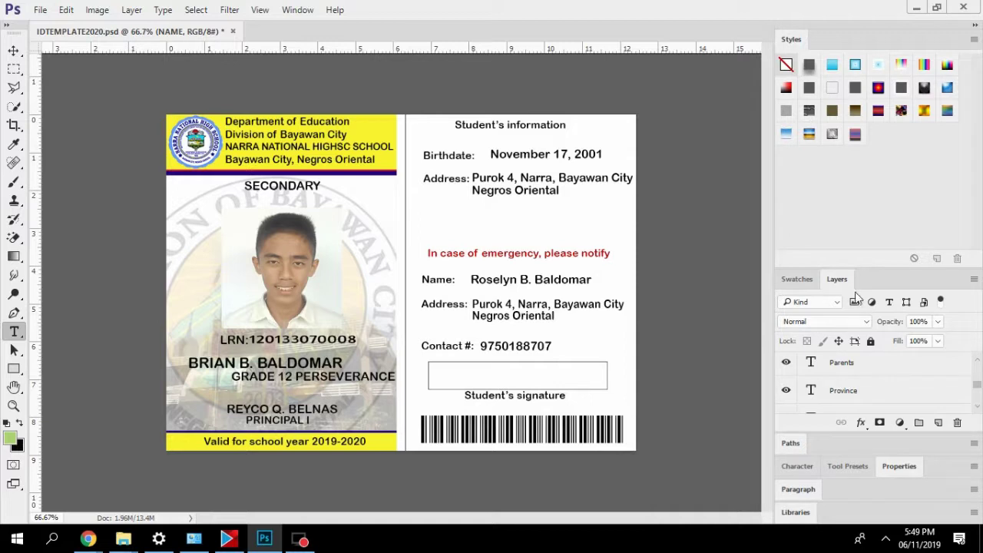
pyautogui.click(900, 467)
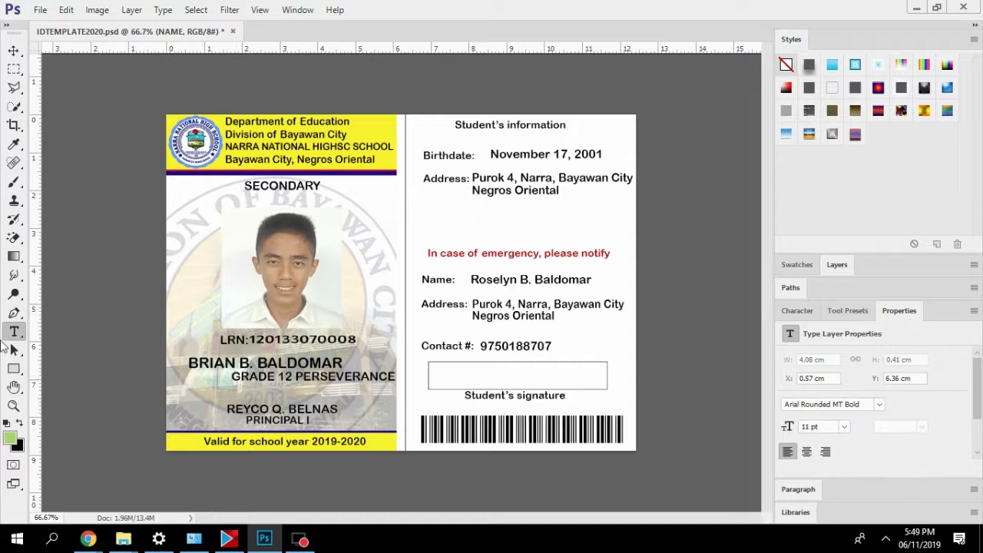
# Try left and right alignment on the NAME layer's text, dismiss the Opera advertisement, and set the text to centered.
pyautogui.click(807, 453)
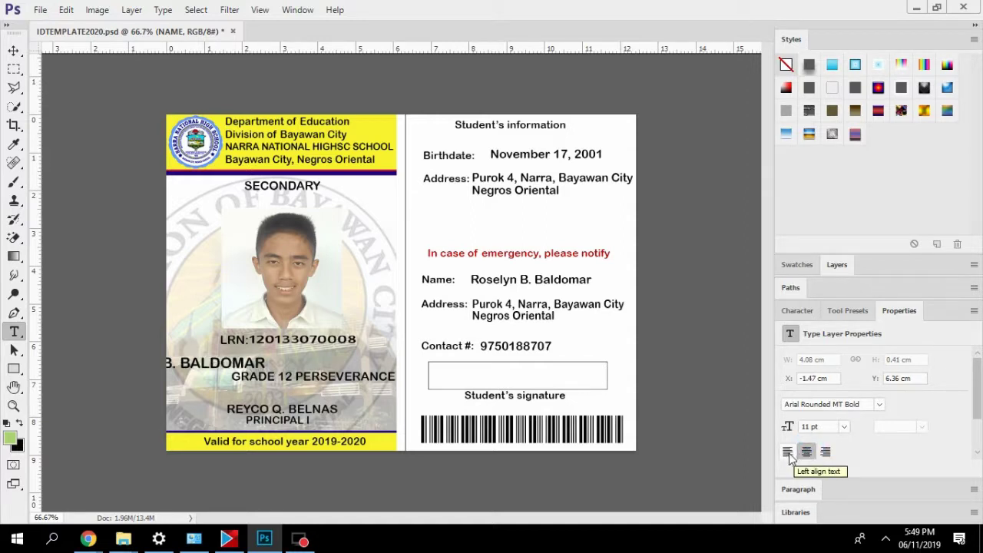
pyautogui.click(787, 452)
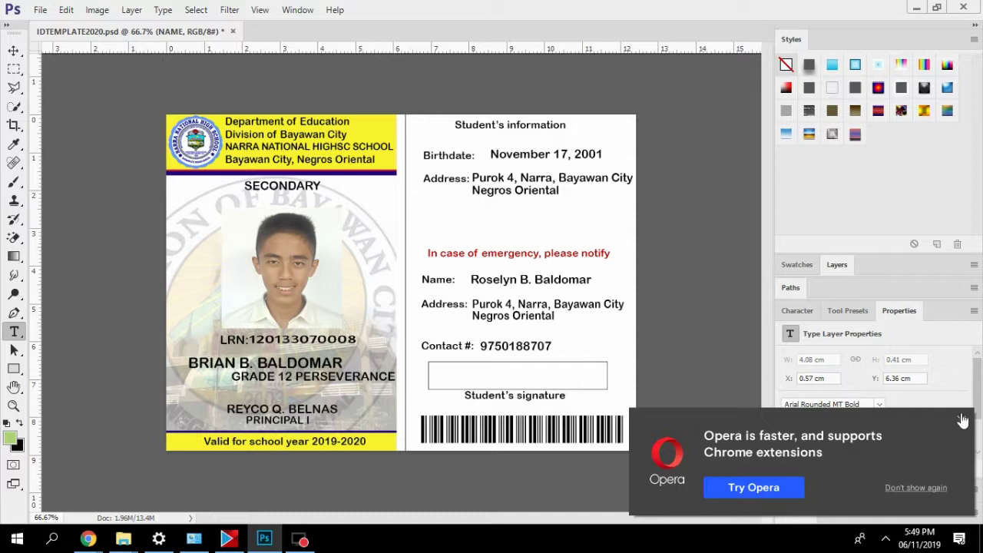
pyautogui.click(963, 421)
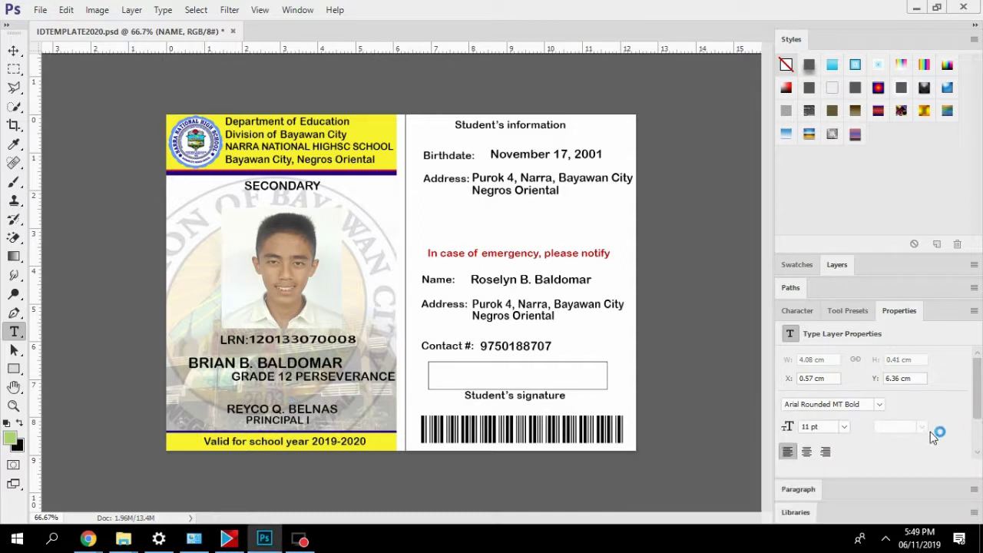
pyautogui.click(826, 452)
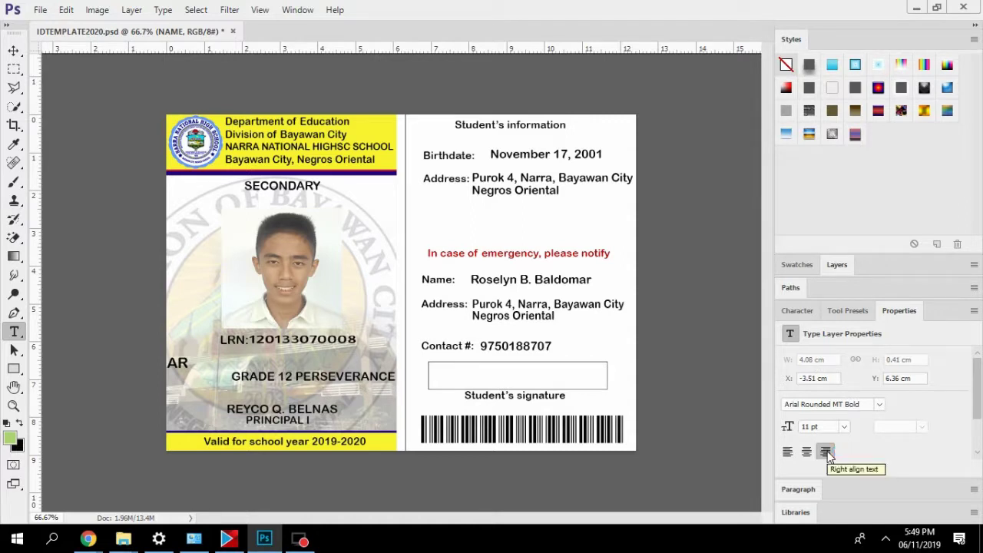
pyautogui.click(807, 452)
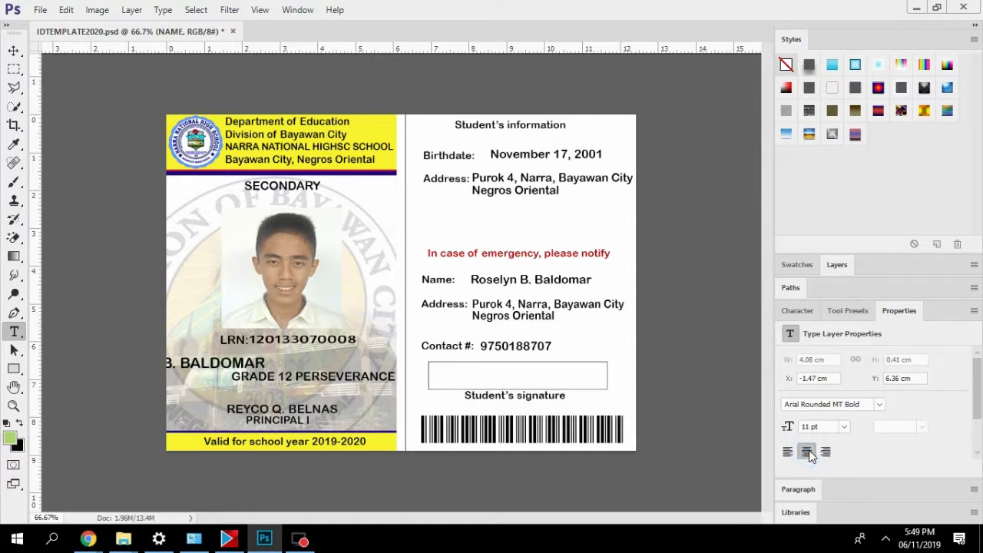
# Move the centered student name horizontally with the Move tool to X 1.05 cm, below the LRN line on the card front.
pyautogui.click(13, 51)
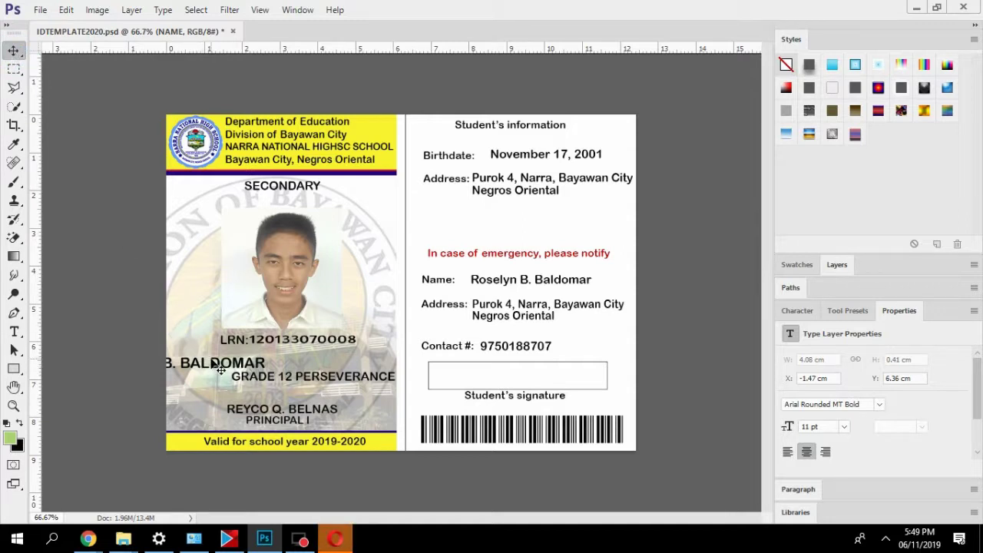
pyautogui.press('Right')
pyautogui.press('Right')
pyautogui.press('Right')
pyautogui.press('Right')
pyautogui.press('Right')
pyautogui.press('Right')
pyautogui.press('Right')
pyautogui.press('Right')
pyautogui.press('Right')
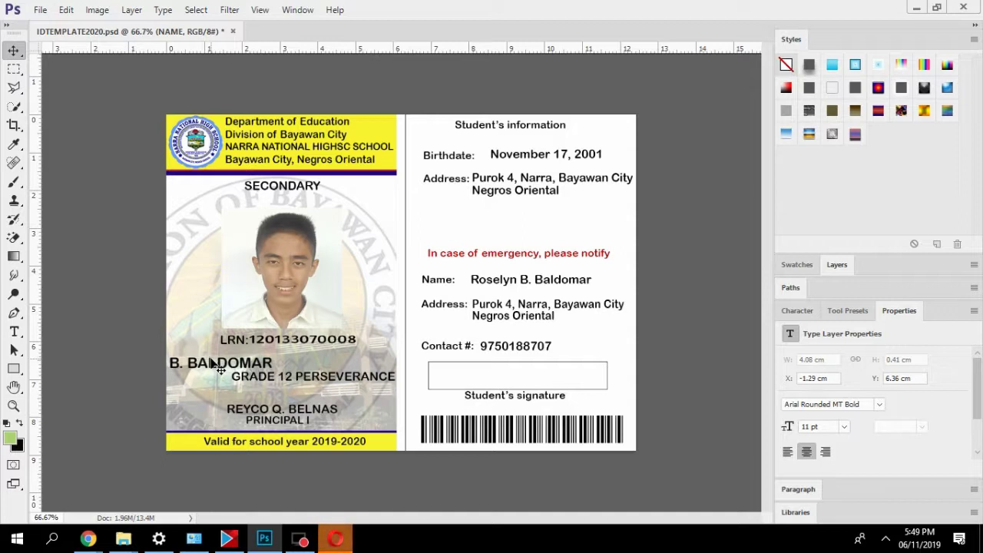
pyautogui.press('Right')
pyautogui.press('Right')
pyautogui.press('Right')
pyautogui.press('Right')
pyautogui.press('Right')
pyautogui.press('Right')
pyautogui.press('Right')
pyautogui.press('Right')
pyautogui.press('Right')
pyautogui.press('Right')
pyautogui.press('Right')
pyautogui.press('Right')
pyautogui.press('Right')
pyautogui.press('Right')
pyautogui.press('Right')
pyautogui.press('Right')
pyautogui.press('Right')
pyautogui.press('Right')
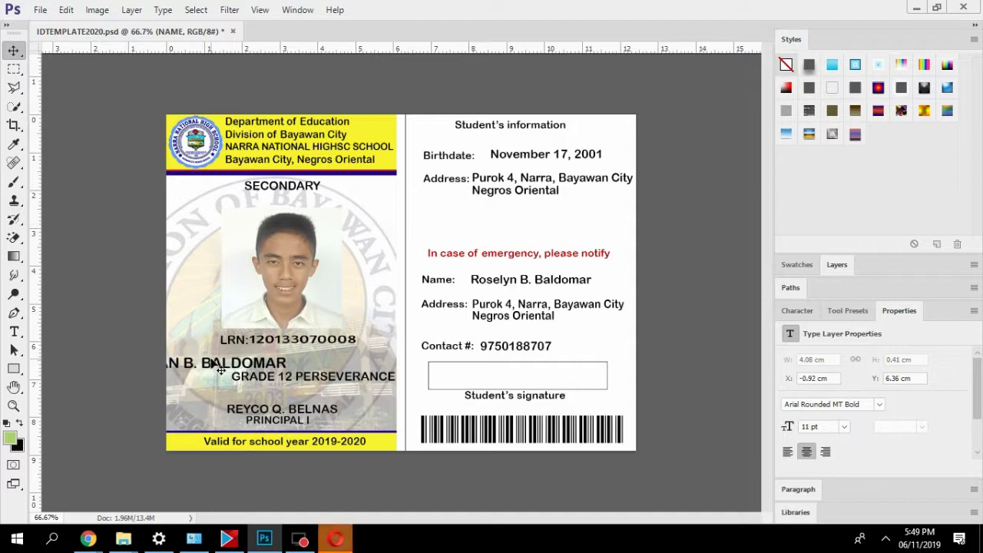
pyautogui.press('Right')
pyautogui.press('Right')
pyautogui.press('Right')
pyautogui.press('Right')
pyautogui.press('Right')
pyautogui.press('Right')
pyautogui.press('Right')
pyautogui.press('Right')
pyautogui.press('Right')
pyautogui.press('Right')
pyautogui.press('Right')
pyautogui.press('Right')
pyautogui.press('Right')
pyautogui.press('Right')
pyautogui.press('Right')
pyautogui.press('Right')
pyautogui.press('Right')
pyautogui.press('Right')
pyautogui.press('Right')
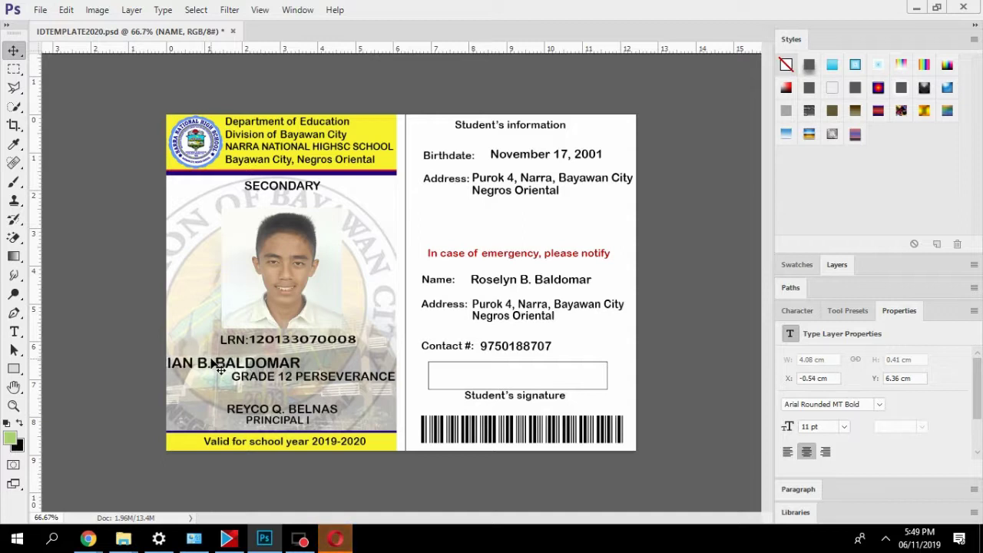
pyautogui.press('Right')
pyautogui.press('Right')
pyautogui.press('Right')
pyautogui.press('Right')
pyautogui.press('Right')
pyautogui.press('Right')
pyautogui.press('Right')
pyautogui.press('Right')
pyautogui.press('Right')
pyautogui.press('Right')
pyautogui.press('Right')
pyautogui.press('Right')
pyautogui.press('Right')
pyautogui.press('Right')
pyautogui.press('Right')
pyautogui.press('Right')
pyautogui.press('Right')
pyautogui.press('Right')
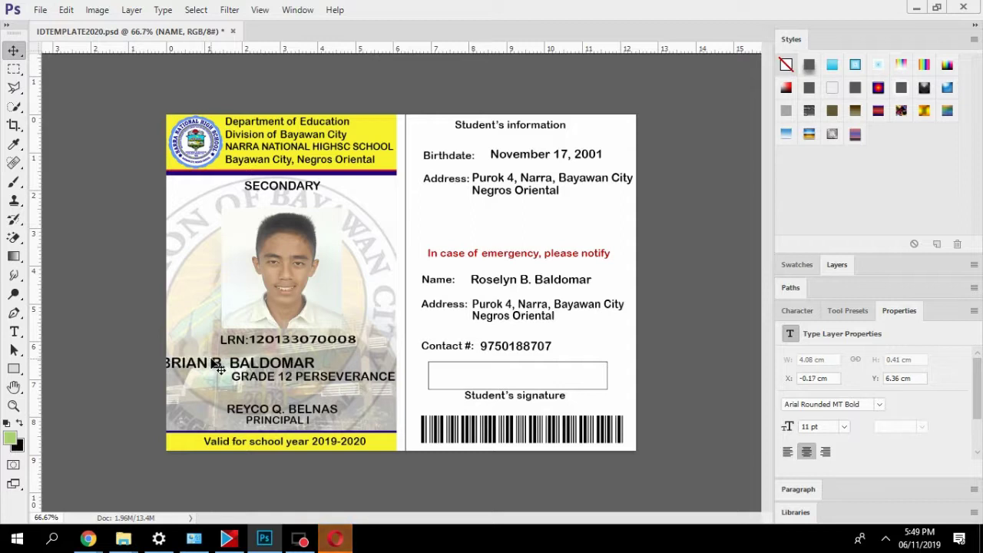
pyautogui.press('Right')
pyautogui.press('Right')
pyautogui.press('Right')
pyautogui.press('Right')
pyautogui.press('Right')
pyautogui.press('Right')
pyautogui.press('Right')
pyautogui.press('Right')
pyautogui.press('Right')
pyautogui.press('Right')
pyautogui.press('Right')
pyautogui.press('Right')
pyautogui.press('Right')
pyautogui.press('Right')
pyautogui.press('Right')
pyautogui.press('Right')
pyautogui.press('Right')
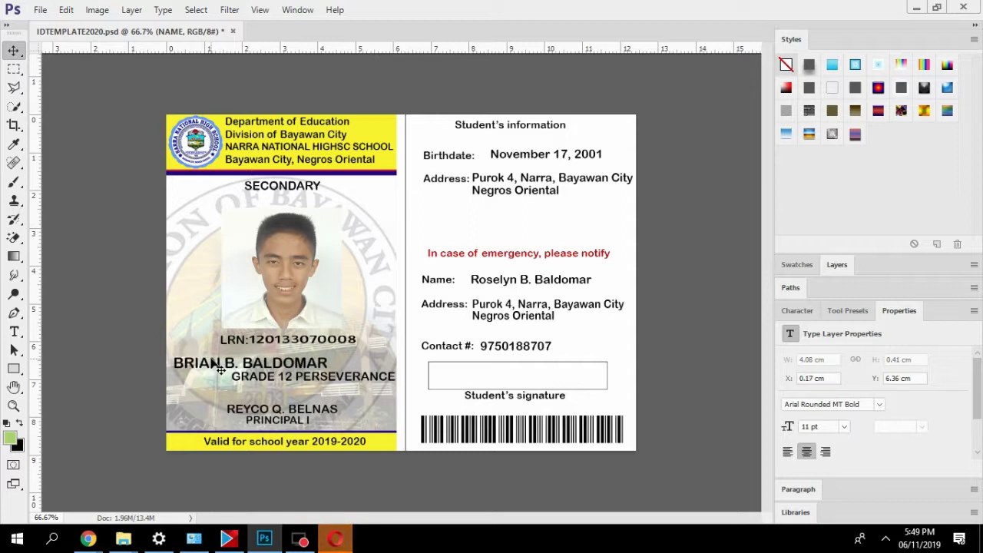
pyautogui.press('Right')
pyautogui.press('Right')
pyautogui.press('Right')
pyautogui.press('Right')
pyautogui.press('Right')
pyautogui.press('Right')
pyautogui.press('Right')
pyautogui.press('Right')
pyautogui.press('Right')
pyautogui.press('Right')
pyautogui.press('Right')
pyautogui.press('Right')
pyautogui.press('Right')
pyautogui.press('Right')
pyautogui.press('Right')
pyautogui.press('Right')
pyautogui.press('Right')
pyautogui.press('Right')
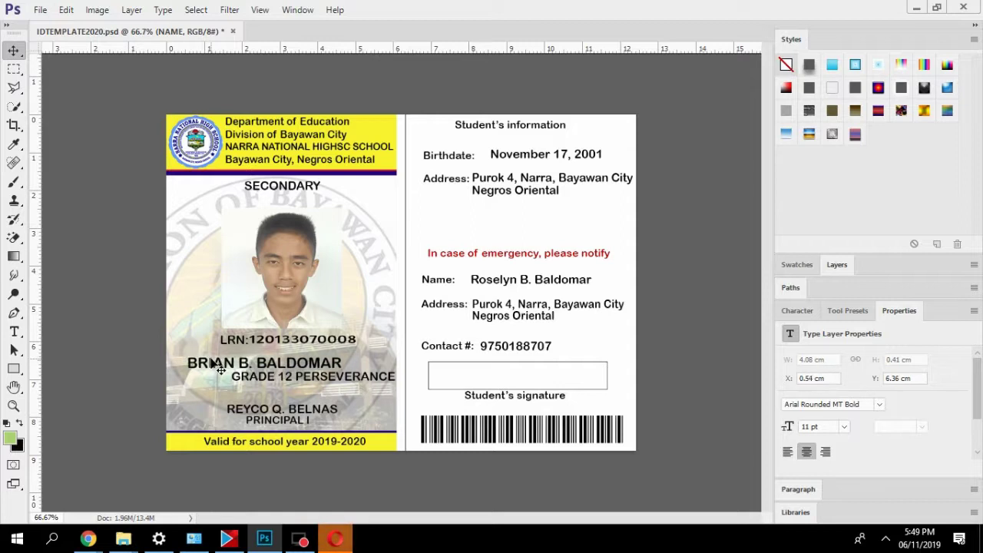
pyautogui.press('Right')
pyautogui.press('Right')
pyautogui.press('Right')
pyautogui.press('Right')
pyautogui.press('Right')
pyautogui.press('Right')
pyautogui.press('Right')
pyautogui.press('Right')
pyautogui.press('Right')
pyautogui.press('Right')
pyautogui.press('Right')
pyautogui.press('Right')
pyautogui.press('Right')
pyautogui.press('Right')
pyautogui.press('Right')
pyautogui.press('Right')
pyautogui.press('Right')
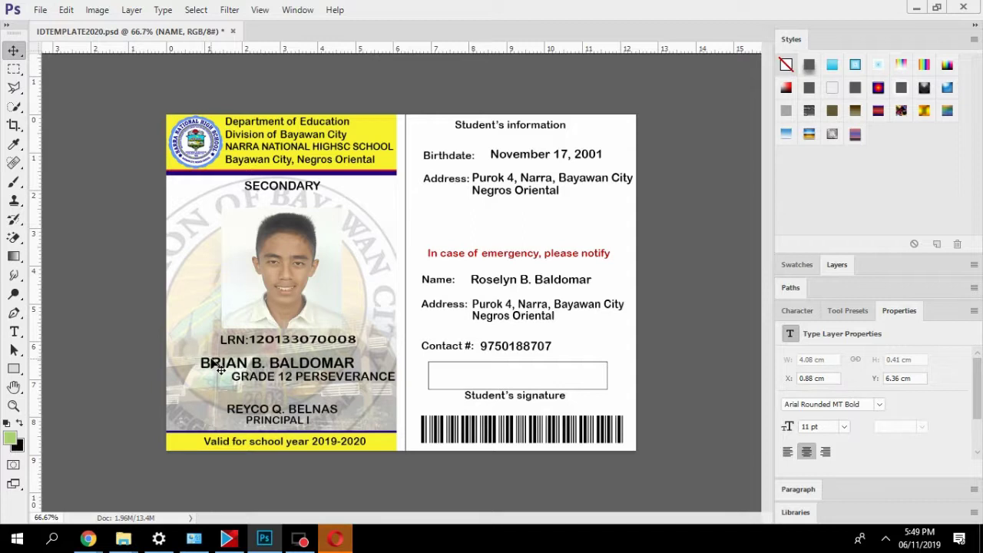
pyautogui.press('Right')
pyautogui.press('Right')
pyautogui.press('Right')
pyautogui.press('Right')
pyautogui.press('Right')
pyautogui.press('Right')
pyautogui.press('Right')
pyautogui.press('Right')
pyautogui.press('Right')
pyautogui.press('Right')
pyautogui.press('Right')
pyautogui.press('Right')
pyautogui.press('Right')
pyautogui.press('Right')
pyautogui.press('Right')
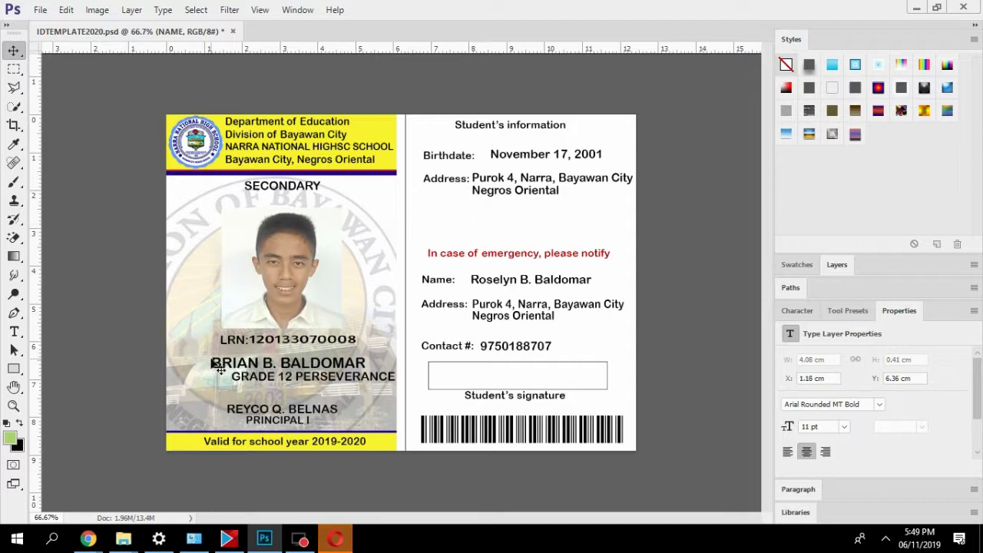
pyautogui.press('Right')
pyautogui.press('Right')
pyautogui.press('Right')
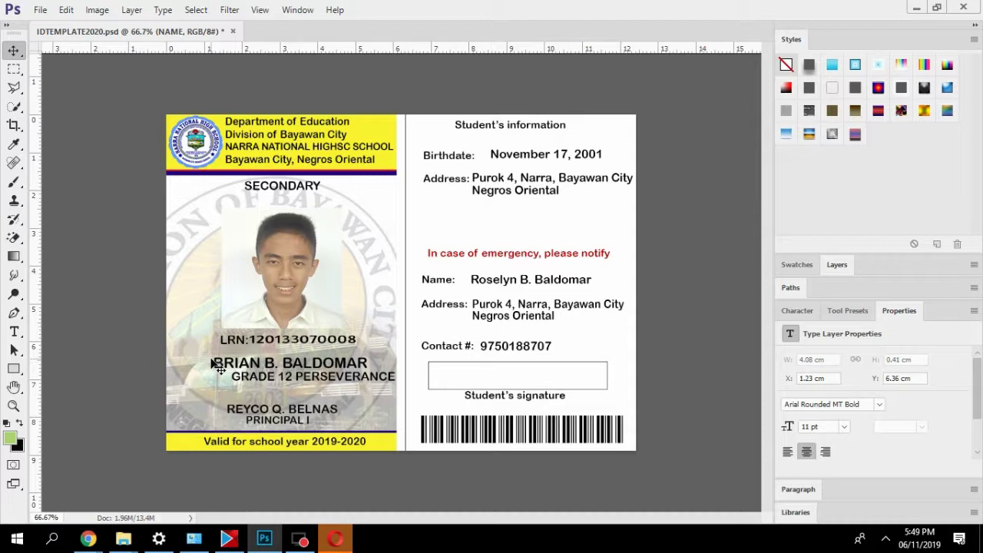
pyautogui.press('Left')
pyautogui.press('Left')
pyautogui.press('Left')
pyautogui.press('Left')
pyautogui.press('Left')
pyautogui.press('Left')
pyautogui.press('Left')
pyautogui.press('Left')
pyautogui.press('Left')
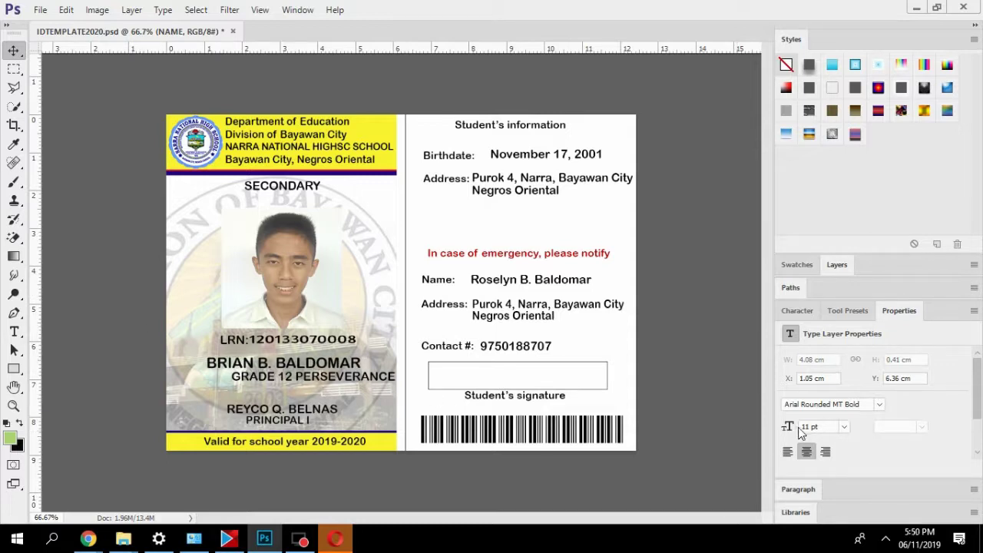
# Select the Grade text layer of the ID template and set its text alignment to centered.
pyautogui.click(806, 453)
pyautogui.click(836, 265)
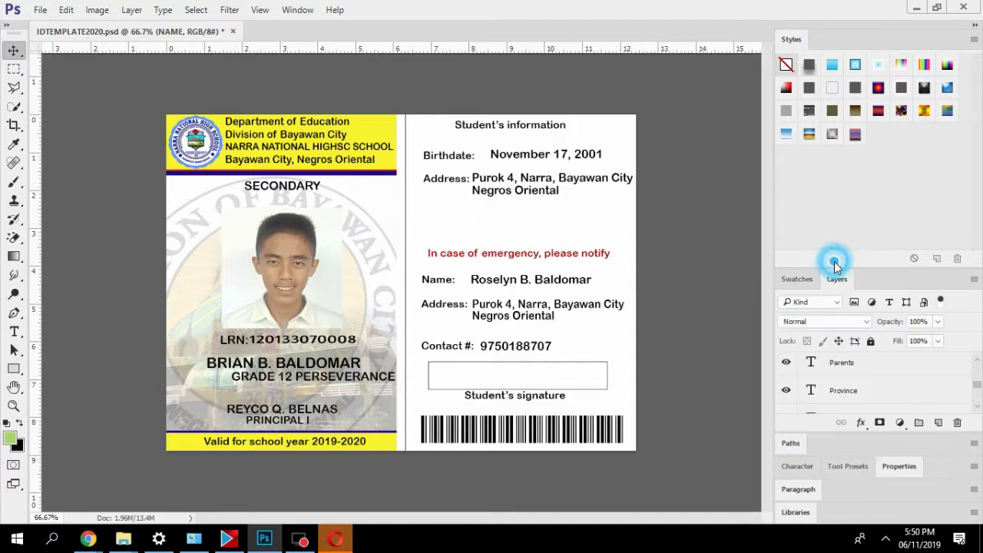
pyautogui.scroll(3, 865, 376)
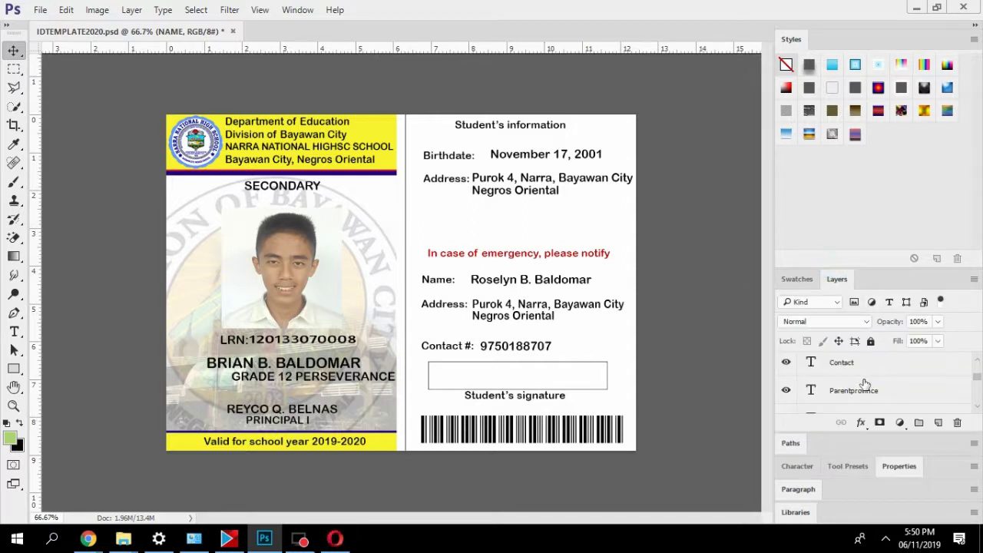
pyautogui.scroll(3, 865, 384)
pyautogui.scroll(-5, 865, 388)
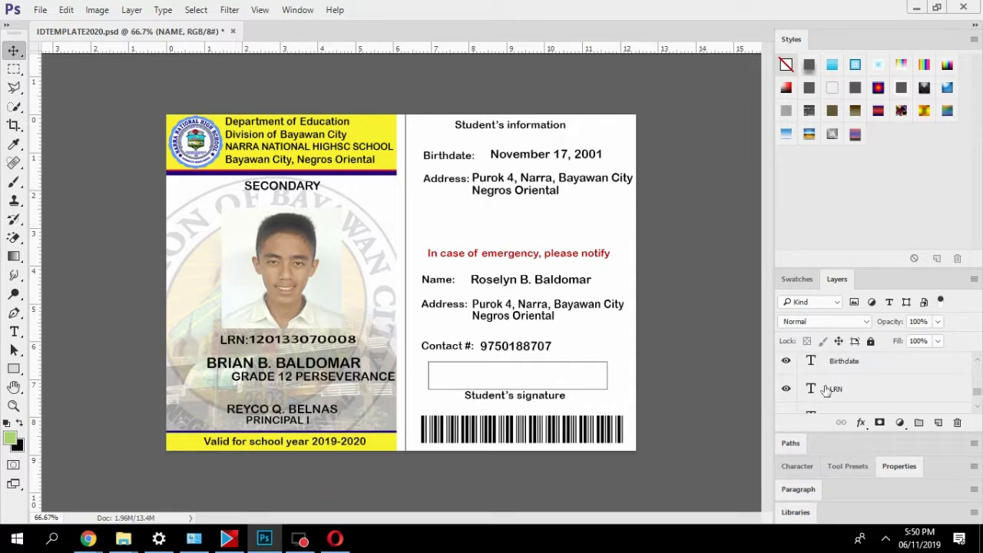
pyautogui.scroll(-2, 842, 389)
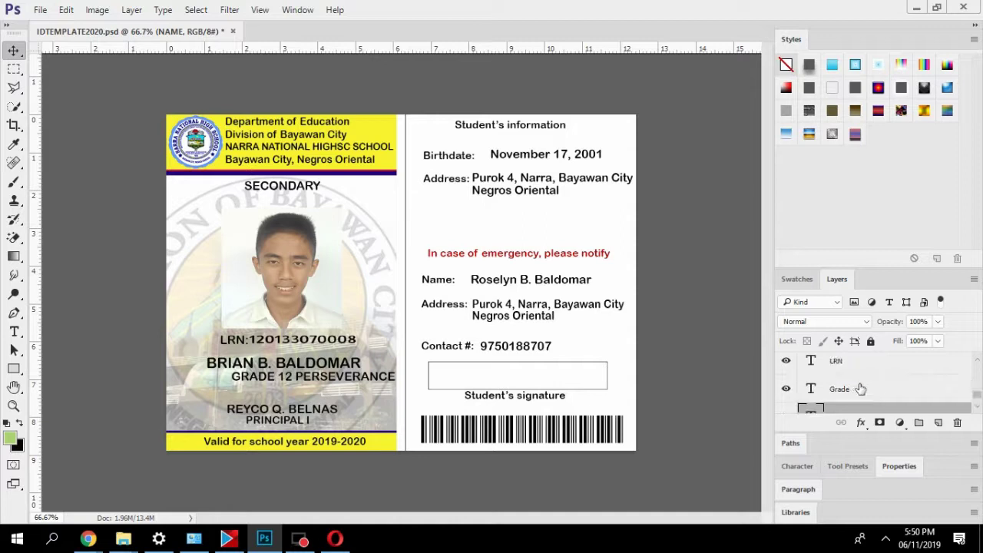
pyautogui.scroll(-2, 862, 389)
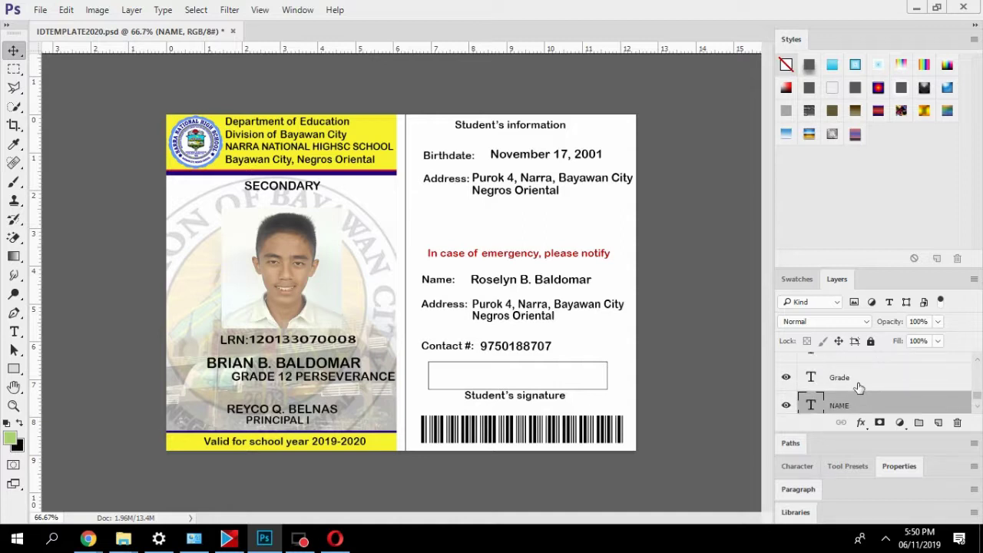
pyautogui.click(855, 388)
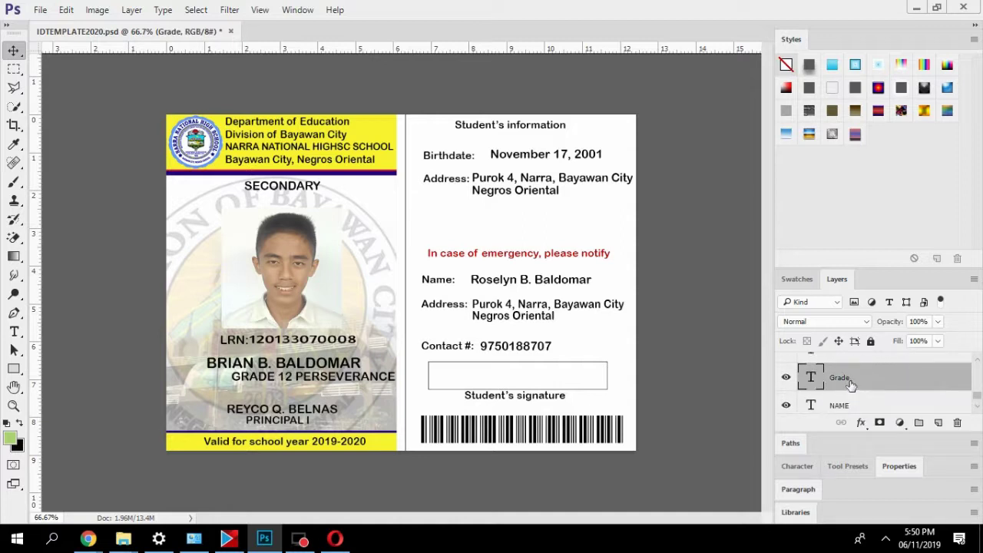
pyautogui.click(899, 466)
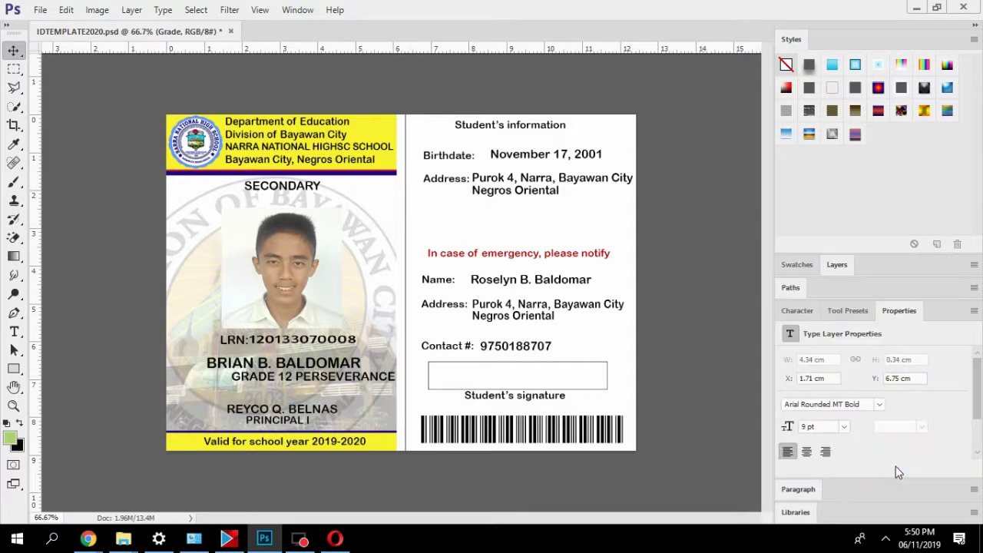
pyautogui.click(808, 453)
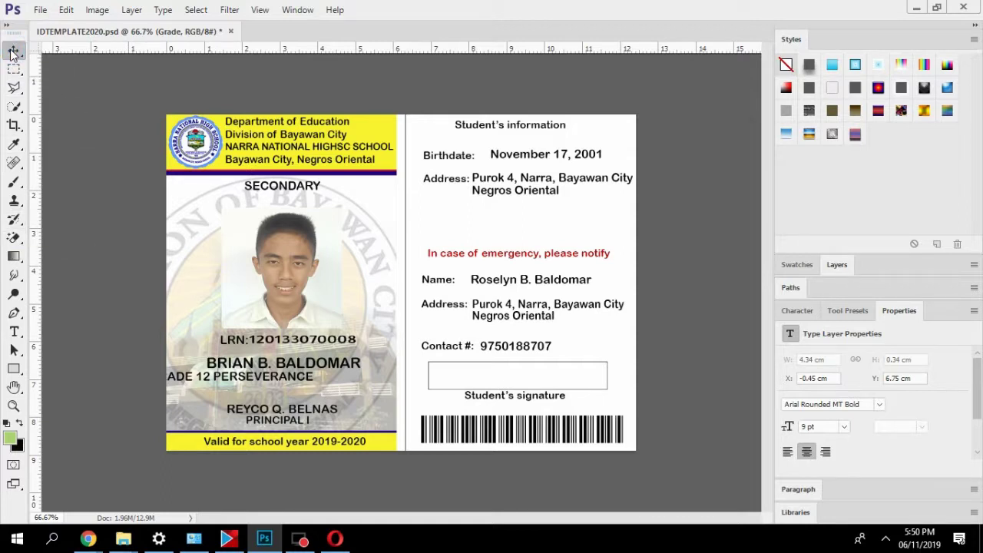
# Move the centered grade and section text horizontally to X 0.96 cm, beneath the student name on the card front.
pyautogui.press('Right')
pyautogui.press('Right')
pyautogui.press('Right')
pyautogui.press('Right')
pyautogui.press('Right')
pyautogui.press('Right')
pyautogui.press('Right')
pyautogui.press('Right')
pyautogui.press('Right')
pyautogui.press('Right')
pyautogui.press('Right')
pyautogui.press('Right')
pyautogui.press('Right')
pyautogui.press('Right')
pyautogui.press('Right')
pyautogui.press('Right')
pyautogui.press('Right')
pyautogui.press('Right')
pyautogui.press('Right')
pyautogui.press('Right')
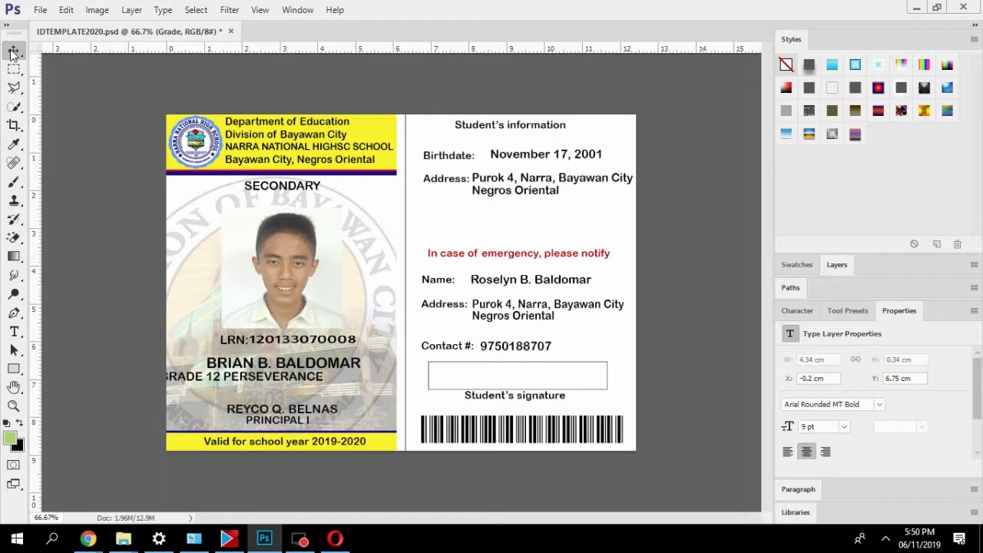
pyautogui.press('Right')
pyautogui.press('Right')
pyautogui.press('Right')
pyautogui.press('Right')
pyautogui.press('Right')
pyautogui.press('Right')
pyautogui.press('Right')
pyautogui.press('Right')
pyautogui.press('Right')
pyautogui.press('Right')
pyautogui.press('Right')
pyautogui.press('Right')
pyautogui.press('Right')
pyautogui.press('Right')
pyautogui.press('Right')
pyautogui.press('Right')
pyautogui.press('Right')
pyautogui.press('Right')
pyautogui.press('Right')
pyautogui.press('Right')
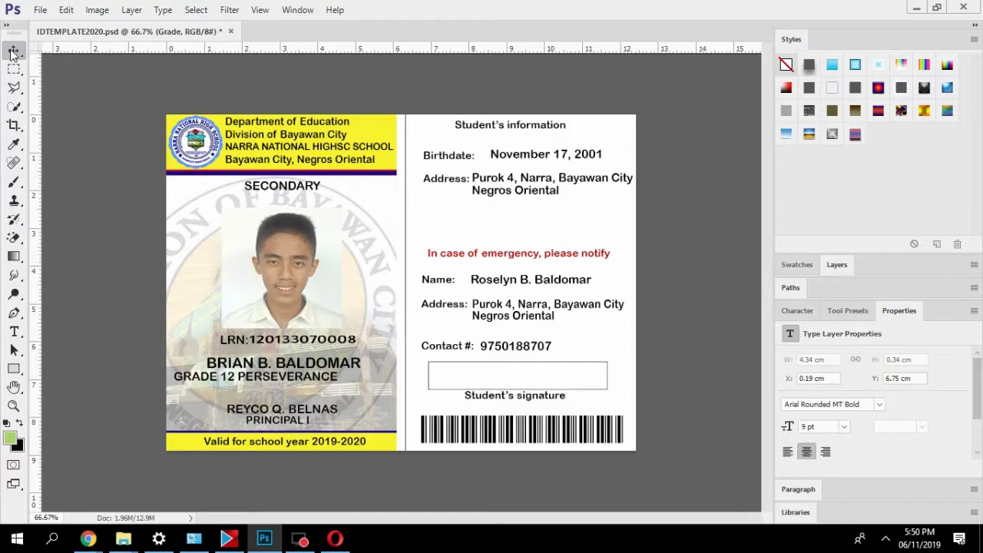
pyautogui.press('Right')
pyautogui.press('Right')
pyautogui.press('Right')
pyautogui.press('Right')
pyautogui.press('Right')
pyautogui.press('Right')
pyautogui.press('Right')
pyautogui.press('Right')
pyautogui.press('Right')
pyautogui.press('Right')
pyautogui.press('Right')
pyautogui.press('Right')
pyautogui.press('Right')
pyautogui.press('Right')
pyautogui.press('Right')
pyautogui.press('Right')
pyautogui.press('Right')
pyautogui.press('Right')
pyautogui.press('Right')
pyautogui.press('Right')
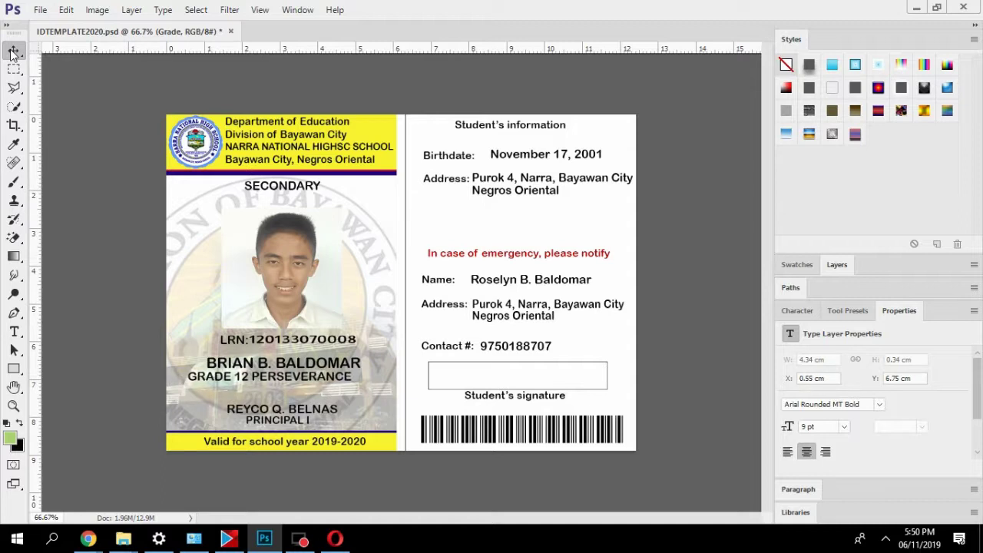
pyautogui.press('Right')
pyautogui.press('Right')
pyautogui.press('Right')
pyautogui.press('Right')
pyautogui.press('Right')
pyautogui.press('Right')
pyautogui.press('Right')
pyautogui.press('Right')
pyautogui.press('Right')
pyautogui.press('Right')
pyautogui.press('Right')
pyautogui.press('Right')
pyautogui.press('Right')
pyautogui.press('Right')
pyautogui.press('Right')
pyautogui.press('Right')
pyautogui.press('Right')
pyautogui.press('Right')
pyautogui.press('Right')
pyautogui.press('Right')
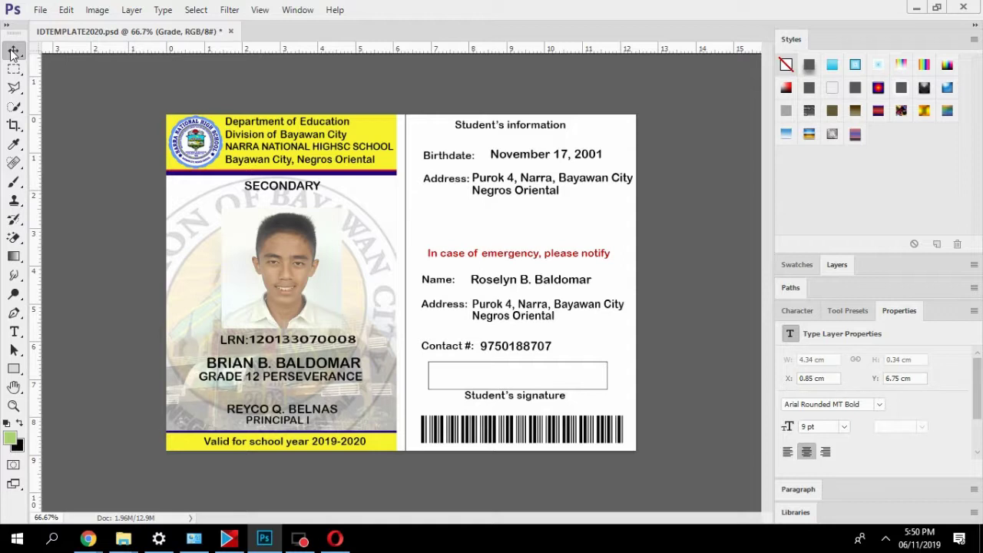
pyautogui.press('Right')
pyautogui.press('Right')
pyautogui.press('Right')
pyautogui.press('Right')
pyautogui.press('Right')
pyautogui.press('Right')
pyautogui.press('Right')
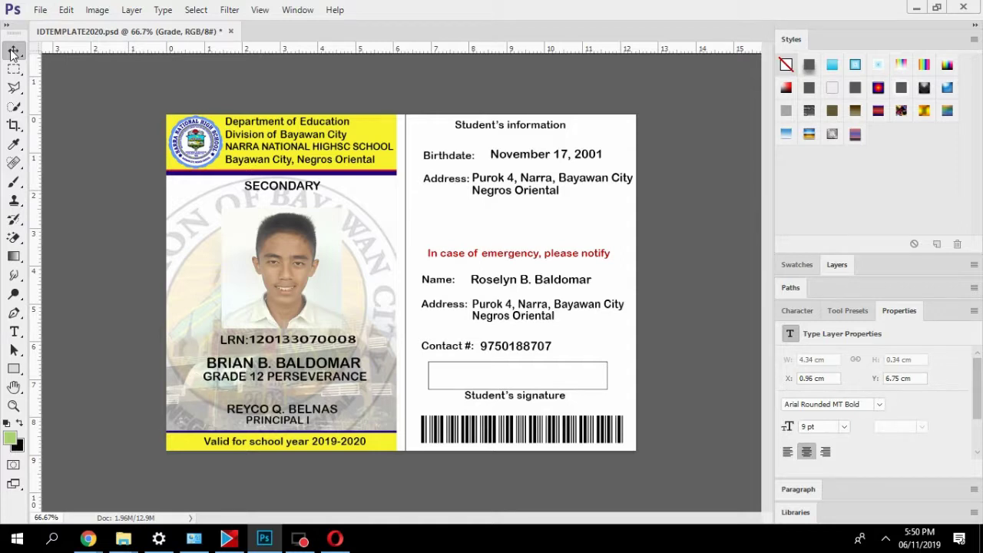
# Reduce the Grade layer's font size, trying 8 pt first and settling on 6 pt.
pyautogui.click(843, 428)
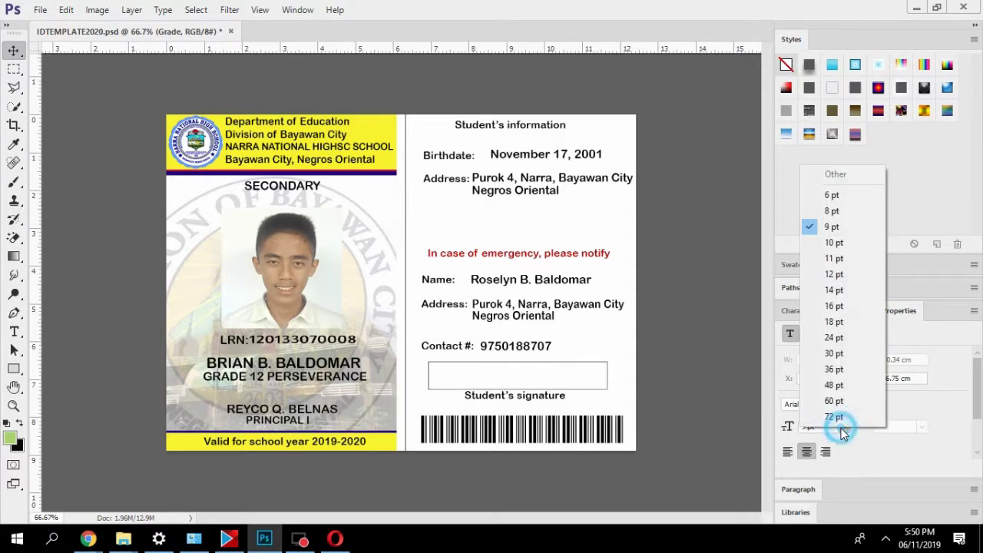
pyautogui.click(833, 213)
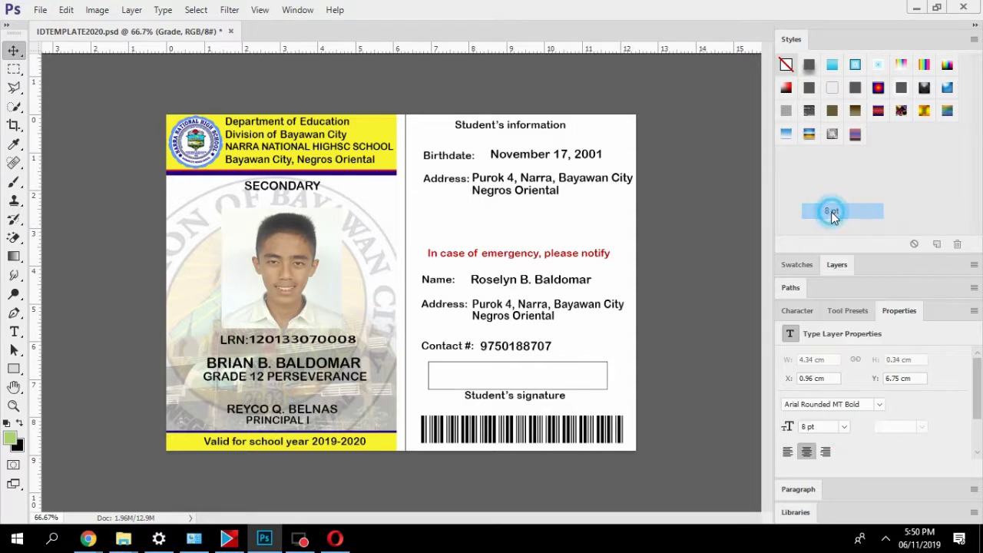
pyautogui.click(843, 430)
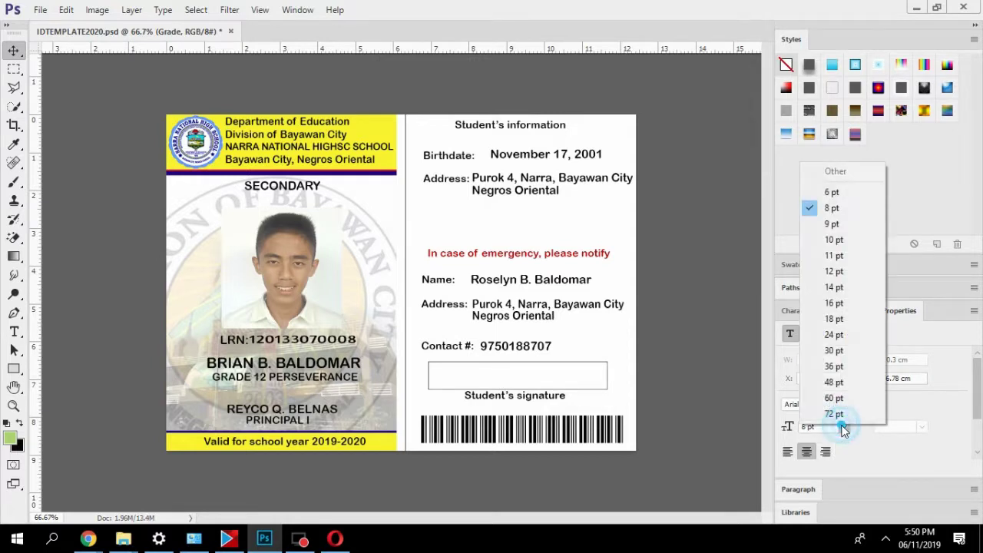
pyautogui.click(833, 193)
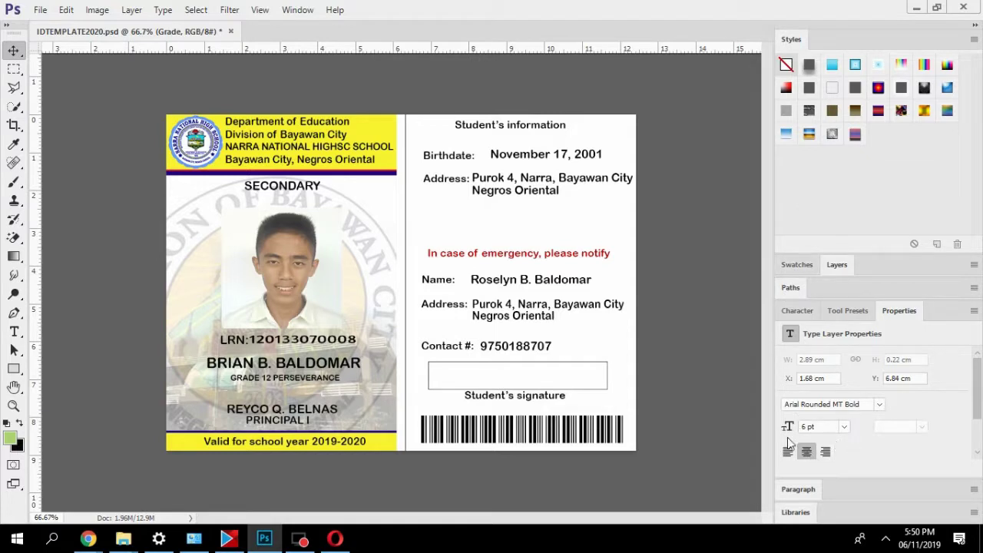
# Select the Birthdate text layer, show its type layer properties, and set its text to left-aligned with the Move tool active.
pyautogui.click(836, 266)
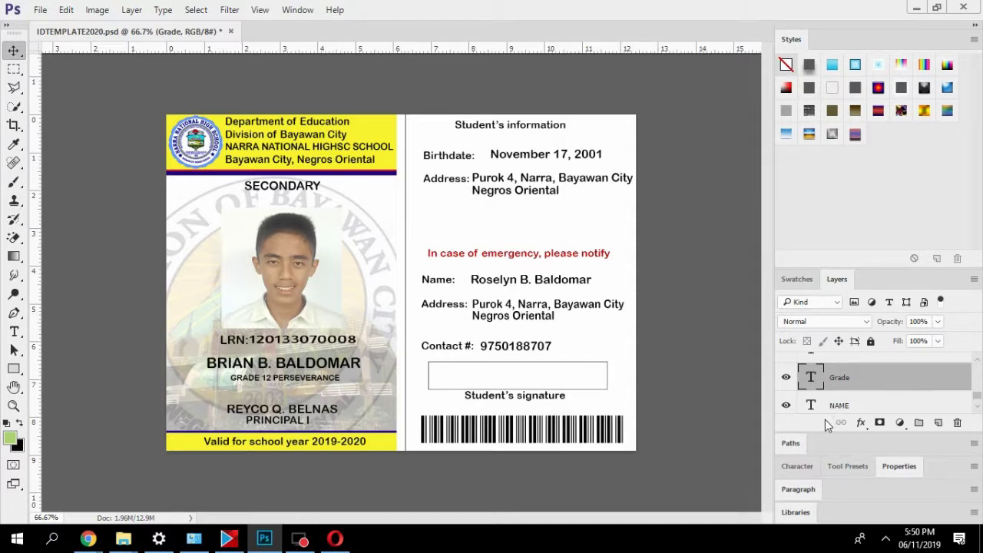
pyautogui.scroll(-1, 876, 414)
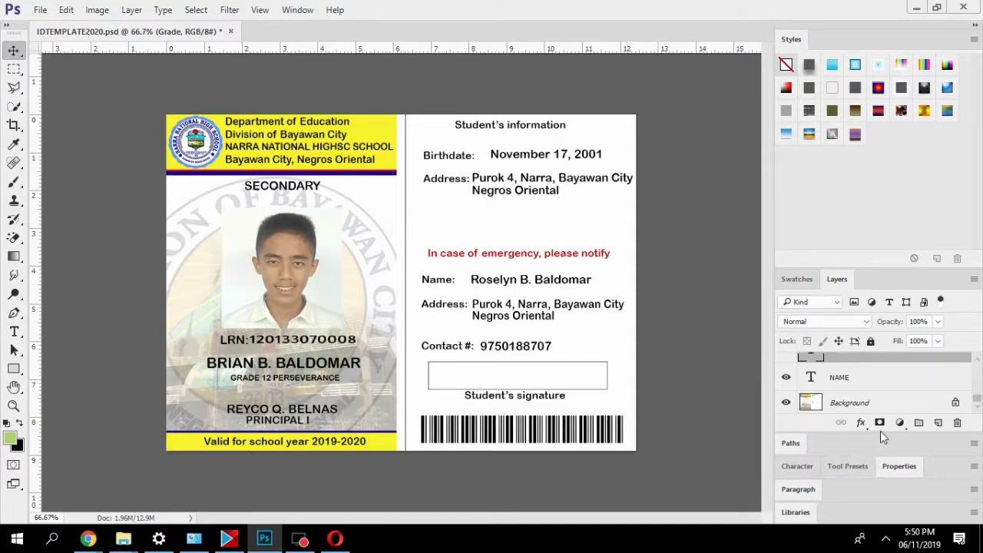
pyautogui.scroll(2, 881, 385)
pyautogui.click(881, 384)
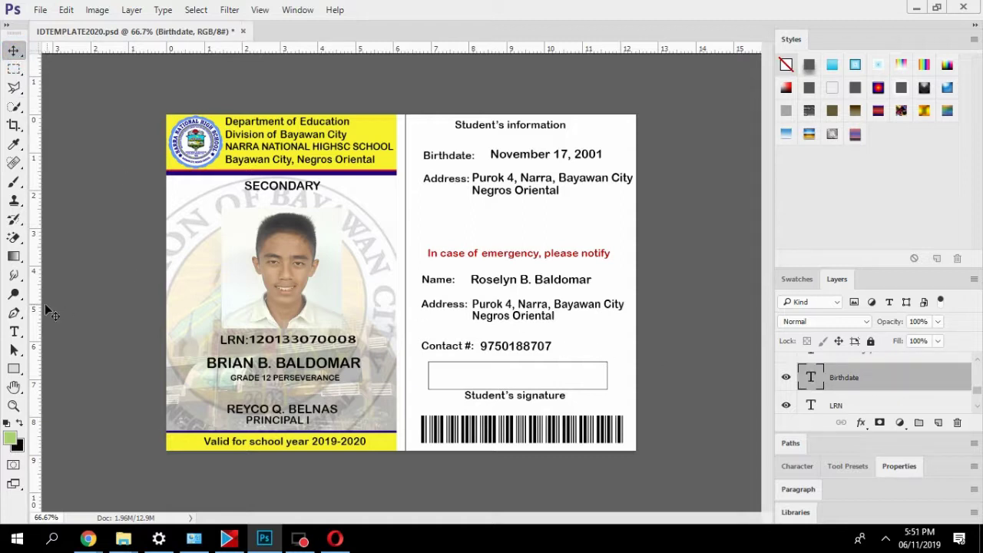
pyautogui.click(16, 332)
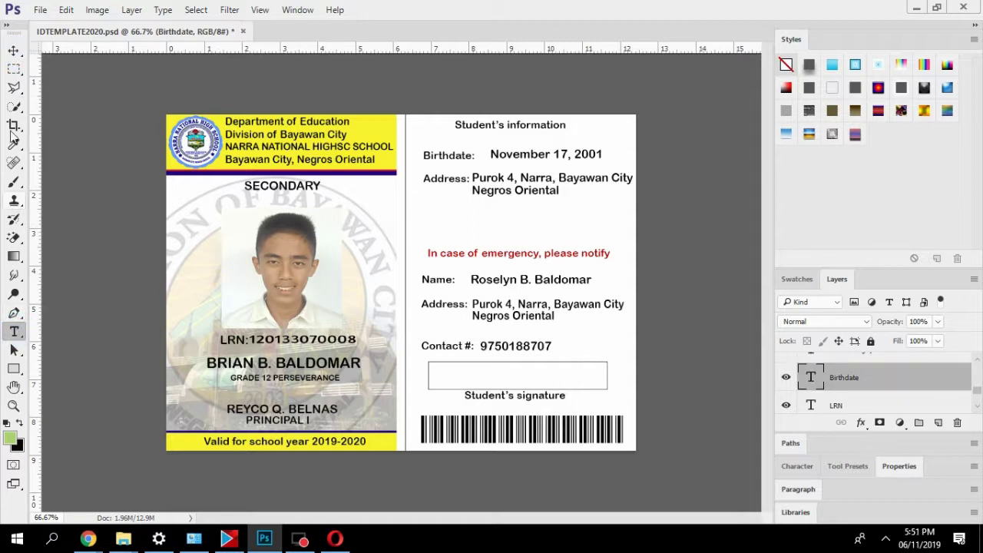
pyautogui.click(16, 54)
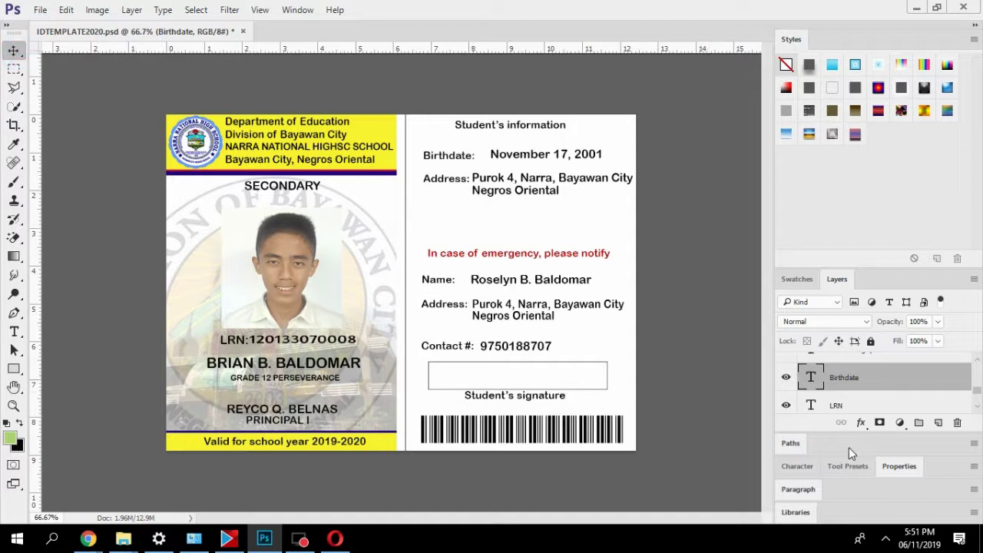
pyautogui.click(892, 468)
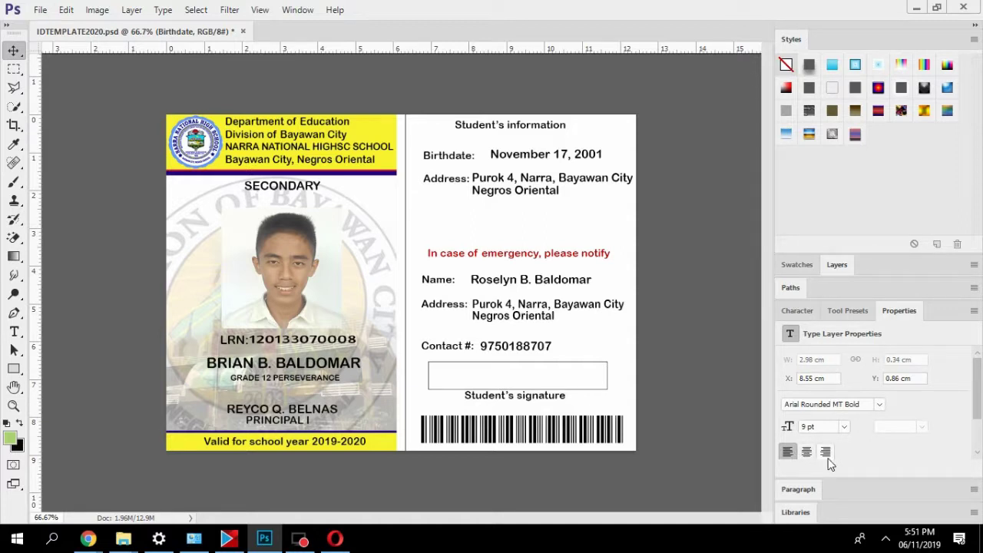
pyautogui.click(787, 455)
# Move the birthdate value to X 8.15 cm, Y 0.88 cm, right beside its label, and save the template.
pyautogui.press('Left')
pyautogui.press('Left')
pyautogui.press('Left')
pyautogui.press('Left')
pyautogui.press('Left')
pyautogui.press('Left')
pyautogui.press('Left')
pyautogui.press('Left')
pyautogui.press('Left')
pyautogui.press('Left')
pyautogui.press('Left')
pyautogui.press('Left')
pyautogui.press('Left')
pyautogui.press('Left')
pyautogui.press('Left')
pyautogui.press('Left')
pyautogui.press('Left')
pyautogui.press('Left')
pyautogui.press('Left')
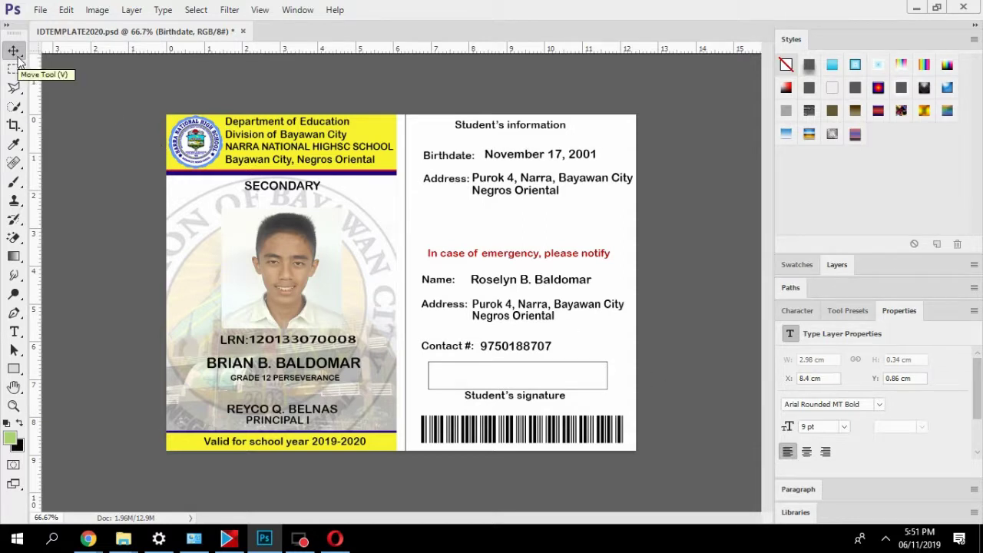
pyautogui.press('Down')
pyautogui.press('Left')
pyautogui.press('Left')
pyautogui.press('Left')
pyautogui.press('Left')
pyautogui.press('Left')
pyautogui.press('Left')
pyautogui.press('Left')
pyautogui.press('Left')
pyautogui.press('Left')
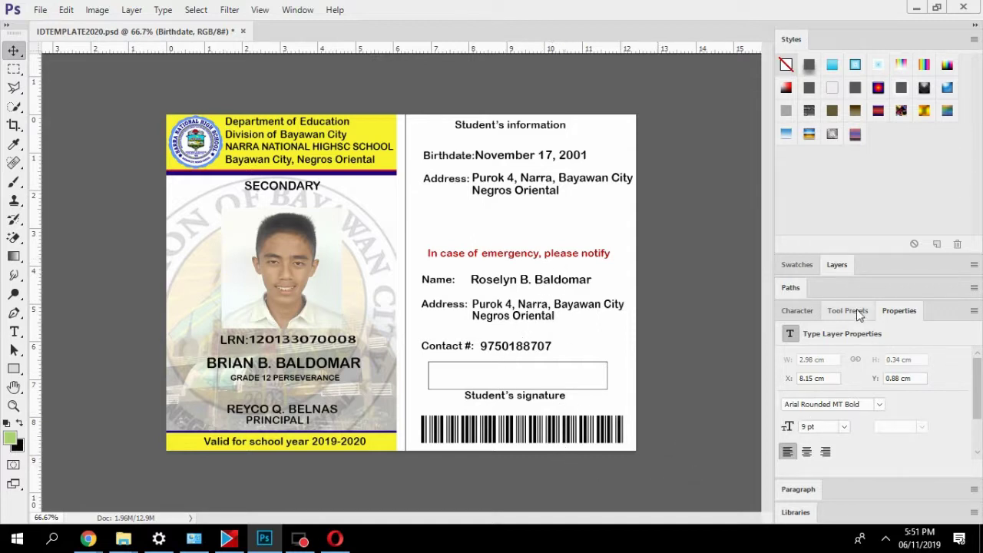
pyautogui.click(895, 311)
pyautogui.hotkey('ctrl', 's')
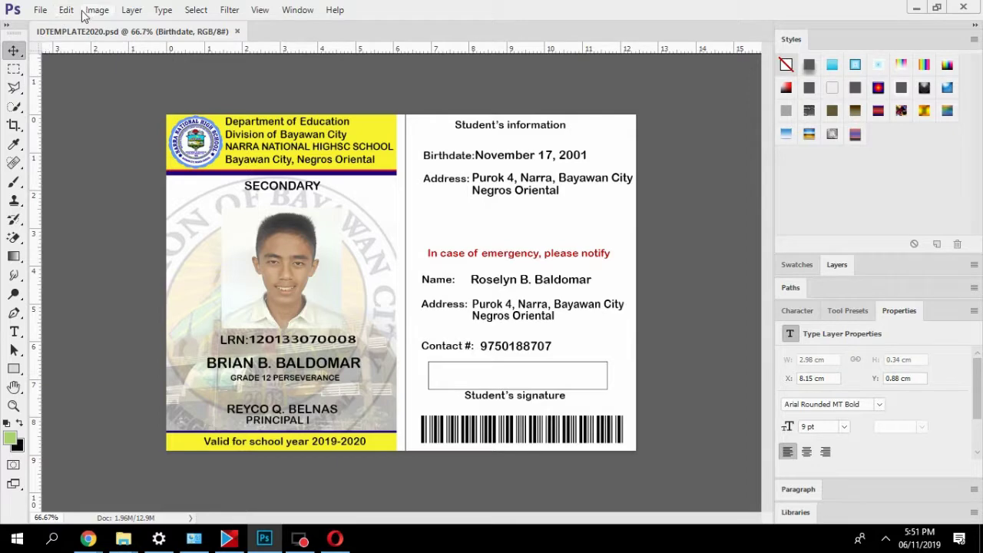
# Start exporting the data sets as files and reposition the export dialog so the card front stays uncovered.
pyautogui.click(42, 11)
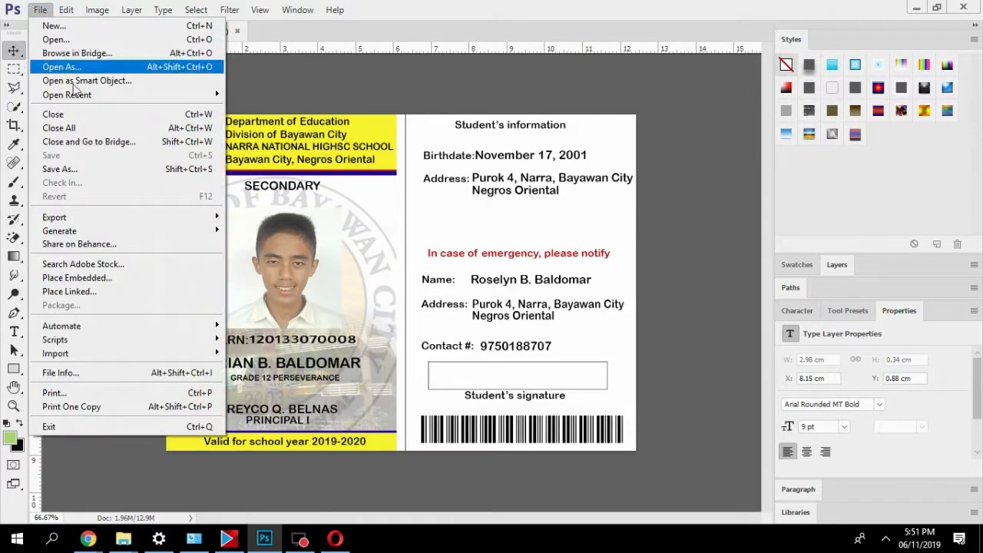
pyautogui.moveTo(123, 330)
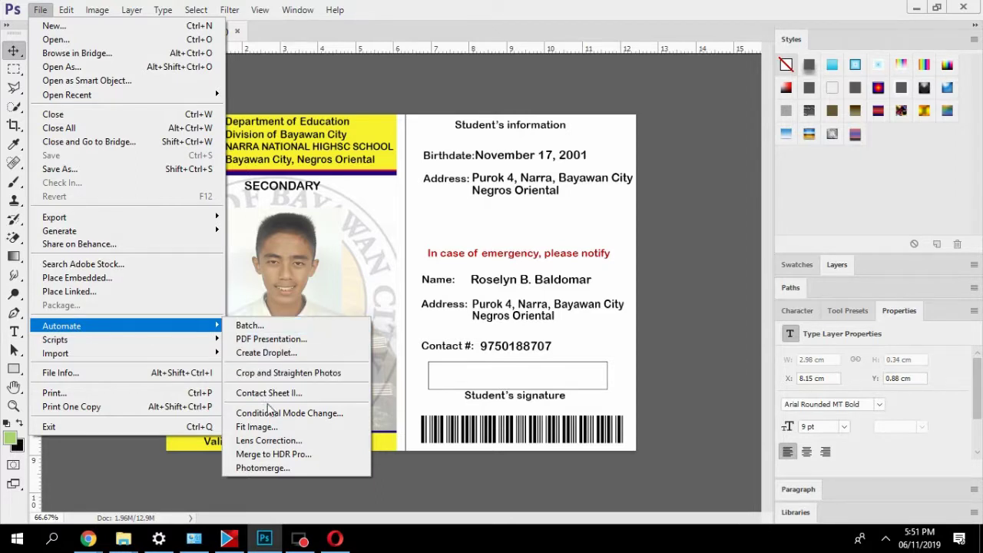
pyautogui.click(98, 9)
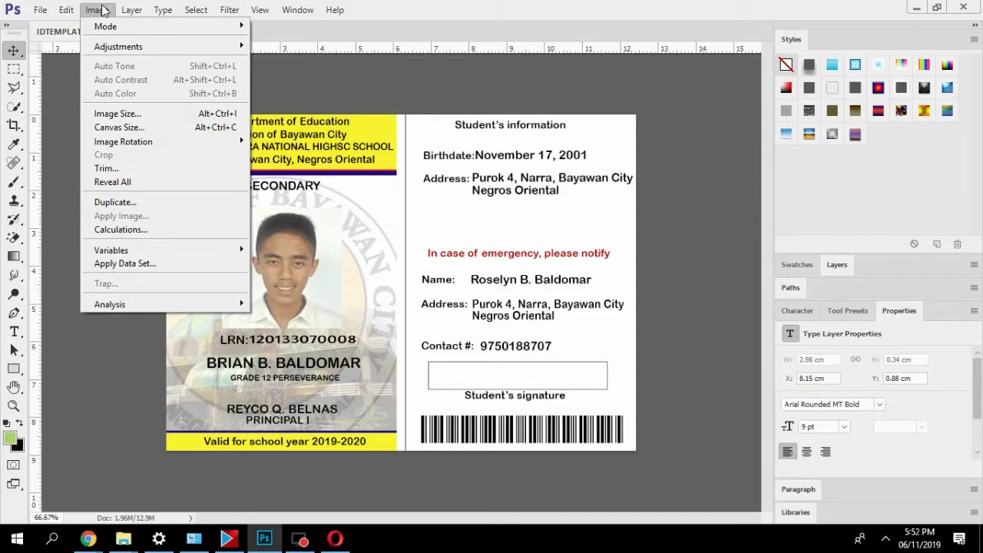
pyautogui.moveTo(65, 15)
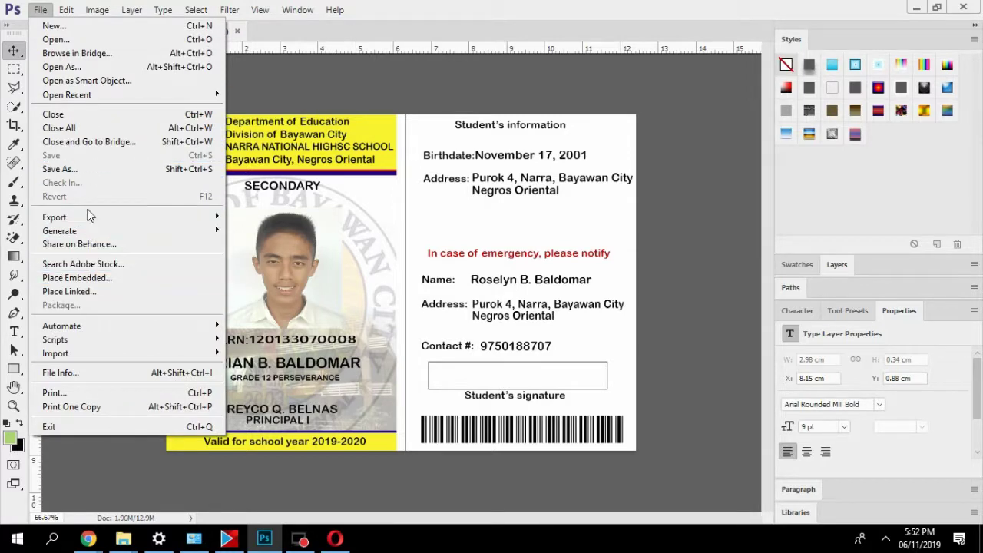
pyautogui.moveTo(87, 217)
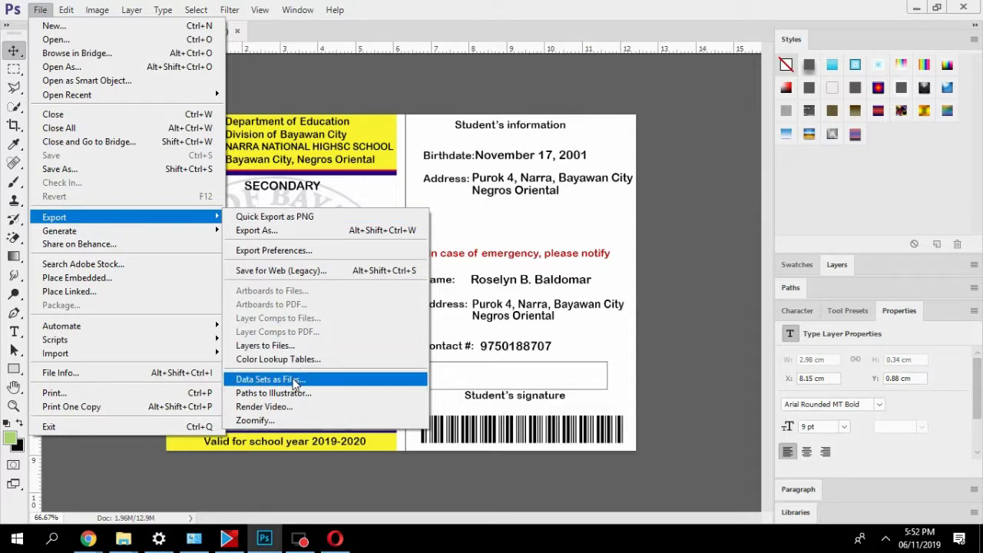
pyautogui.click(295, 379)
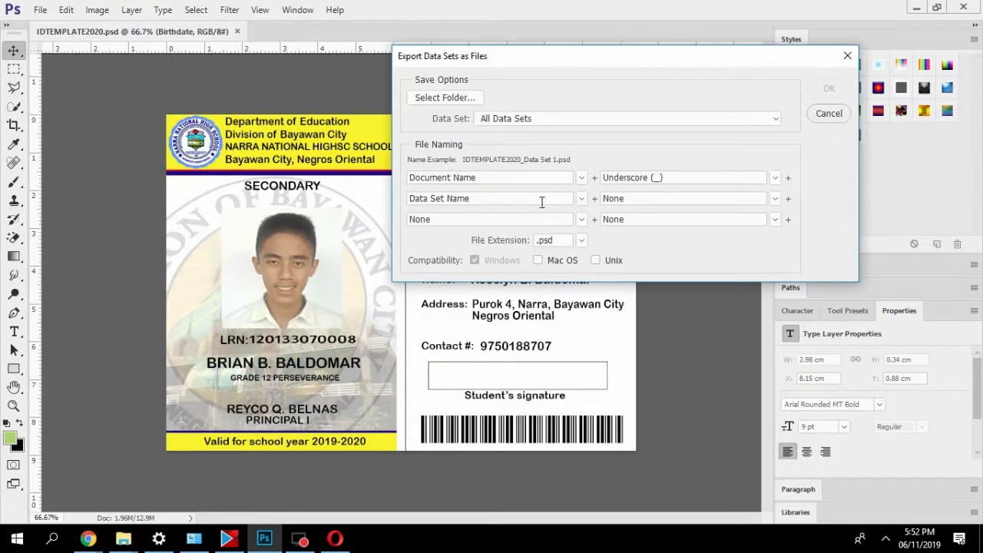
pyautogui.moveTo(602, 65); pyautogui.dragTo(673, 42)
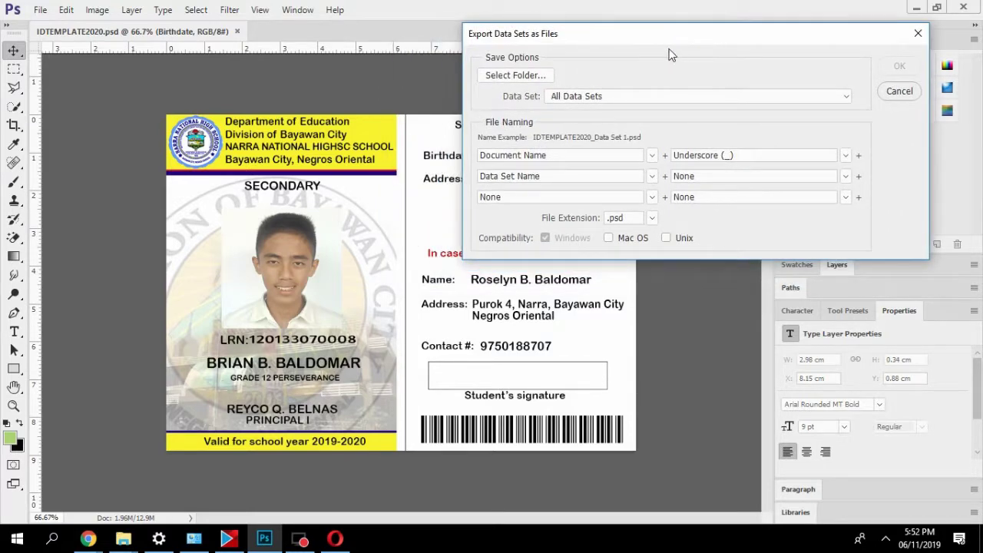
# Choose the PSD folder under SCHOOL ID > G11GAS on Data (D:) as the export destination.
pyautogui.click(525, 80)
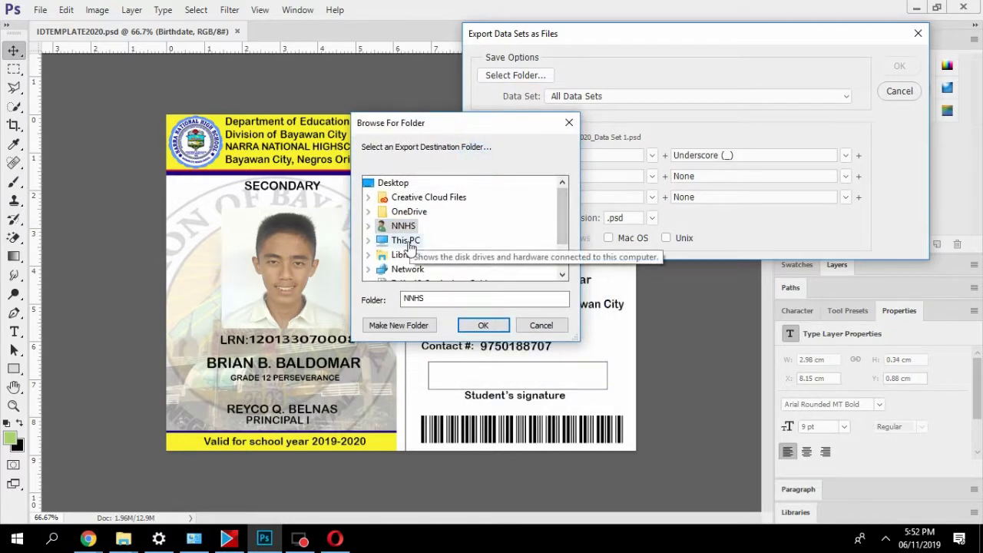
pyautogui.doubleClick(406, 240)
pyautogui.moveTo(562, 221); pyautogui.dragTo(560, 250)
pyautogui.doubleClick(430, 269)
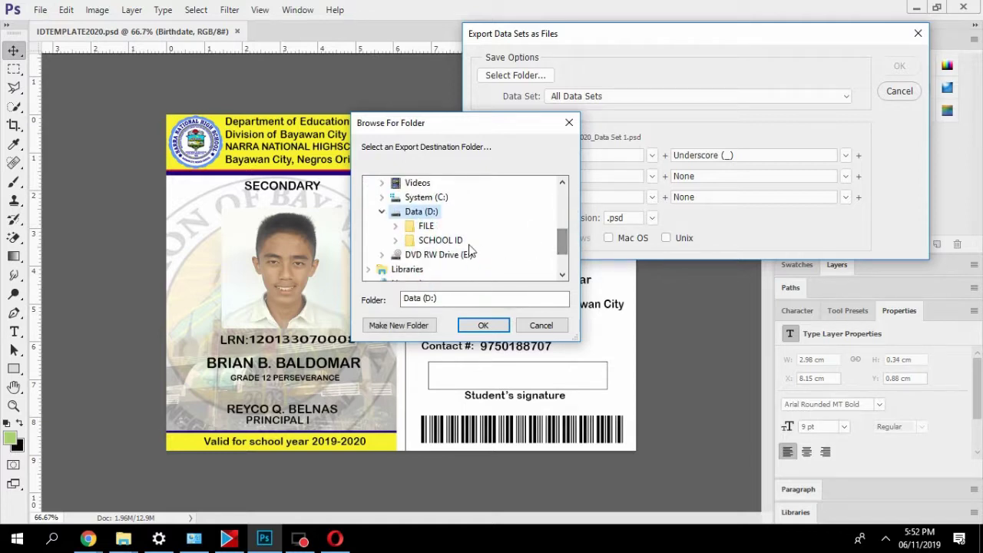
pyautogui.doubleClick(442, 240)
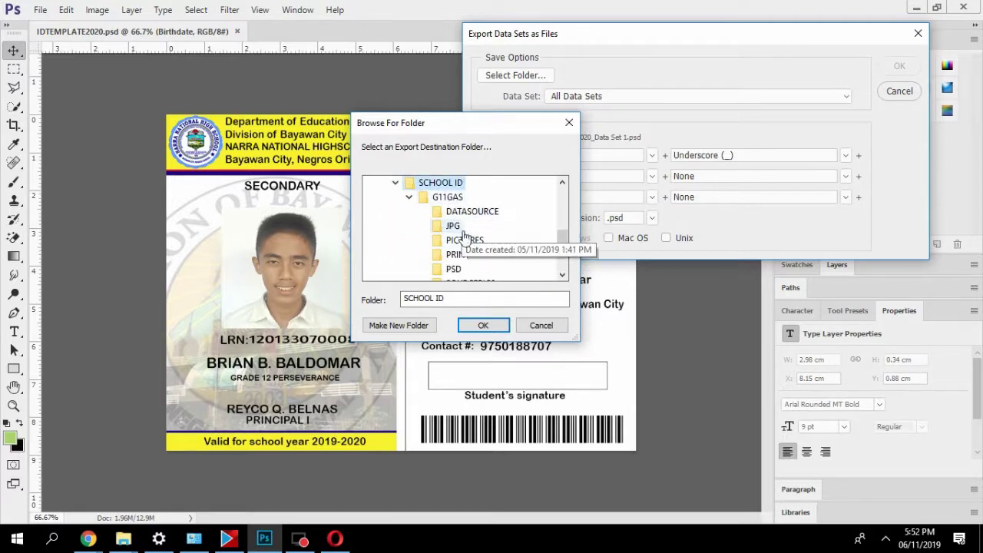
pyautogui.click(455, 269)
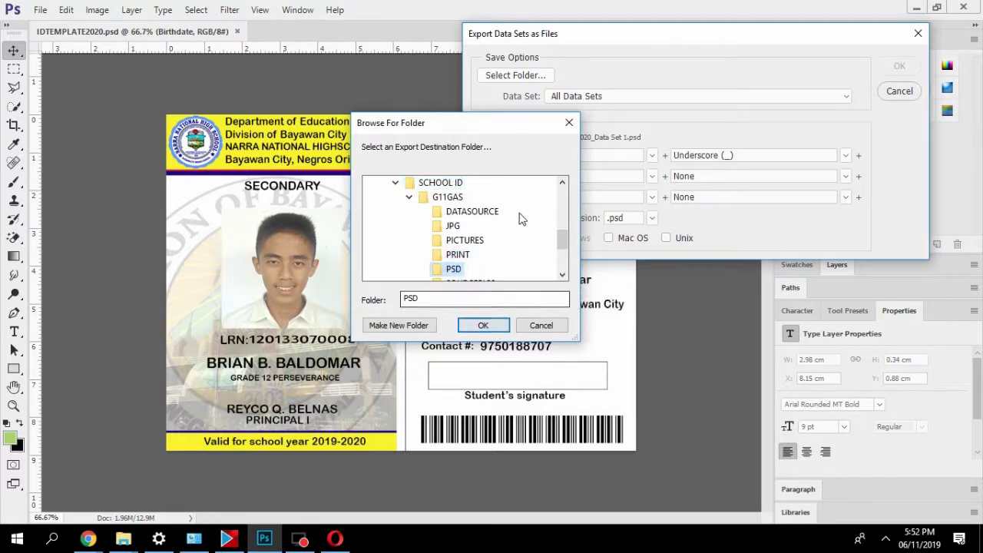
pyautogui.moveTo(562, 238); pyautogui.dragTo(561, 244)
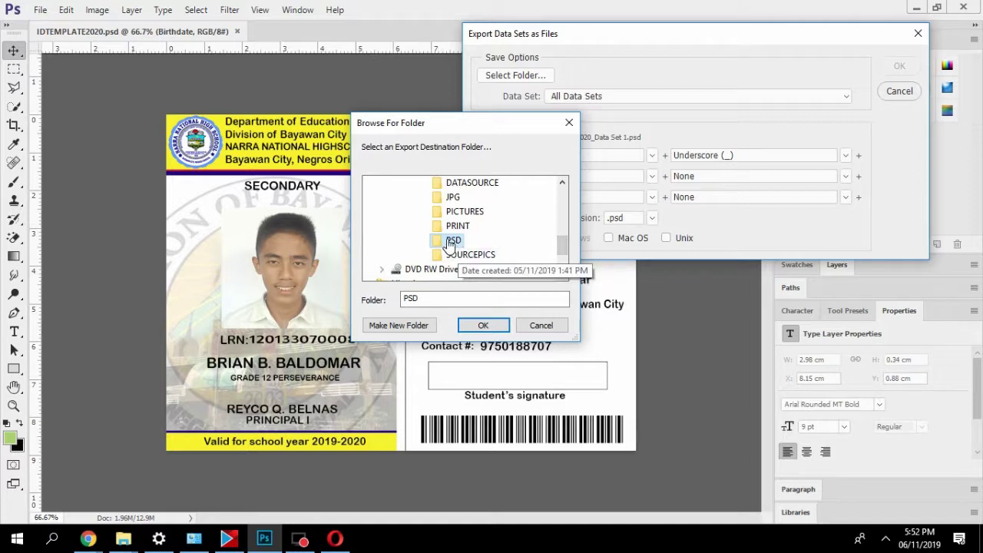
# Create a PSDSTUDENTS subfolder inside PSD and export all data sets into it as .psd files.
pyautogui.click(416, 326)
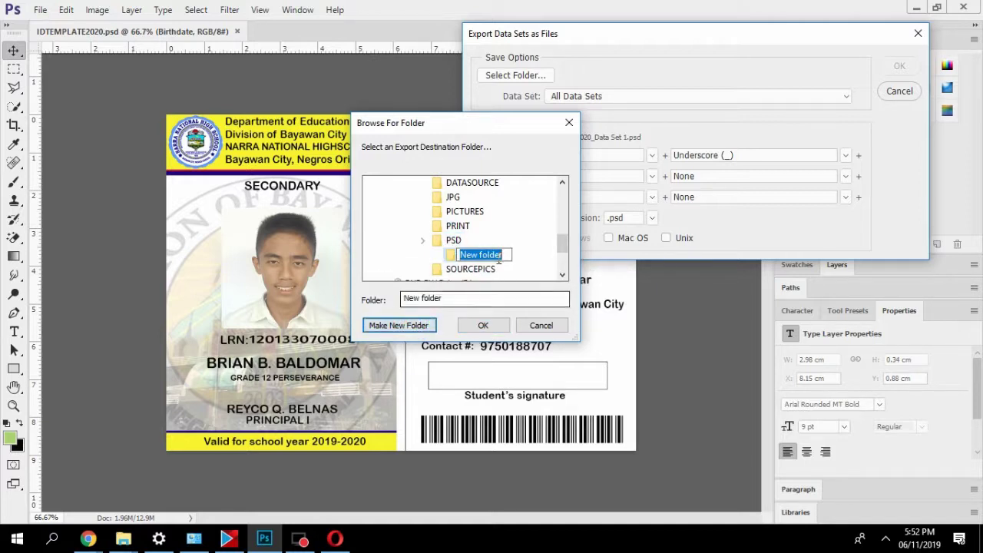
pyautogui.write('PS')
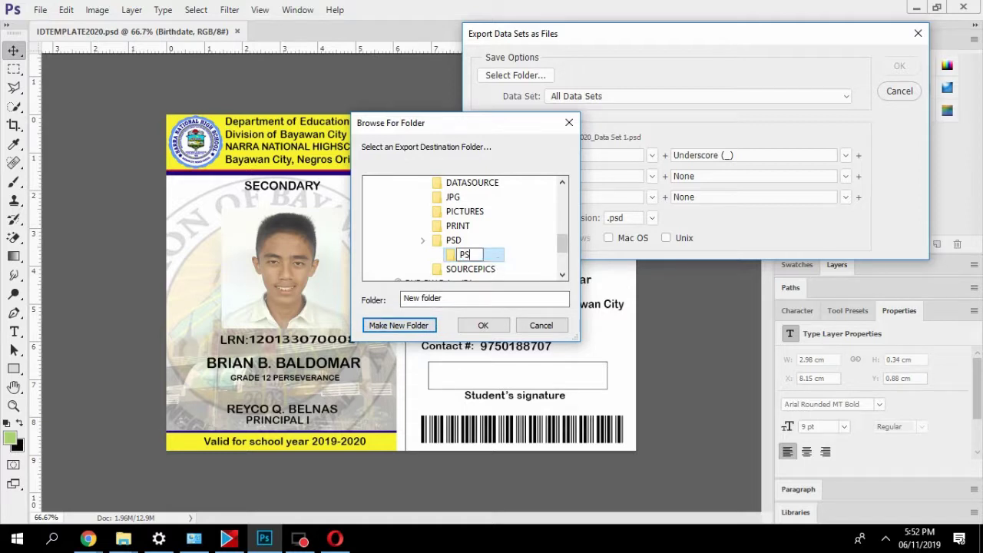
pyautogui.write('DSTUDENTS')
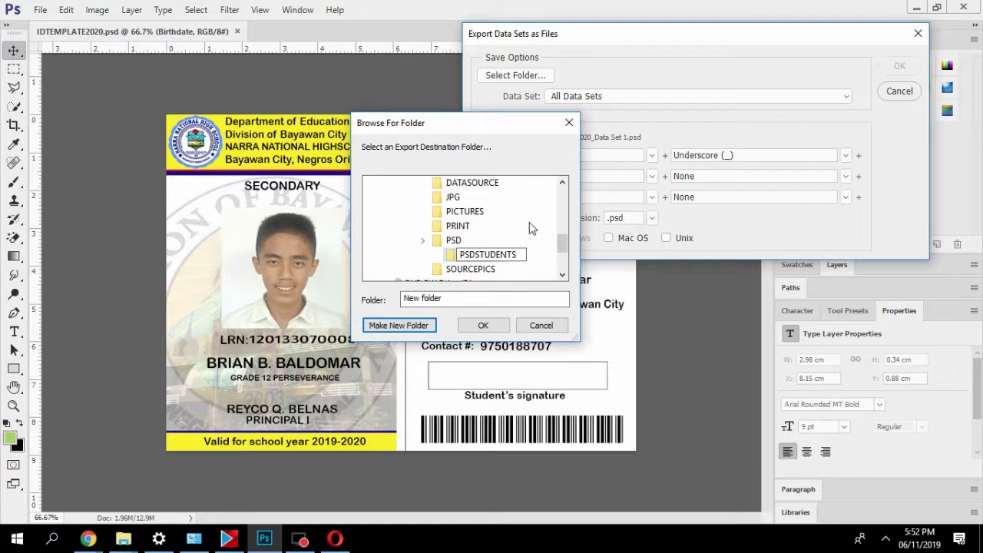
pyautogui.press('Return')
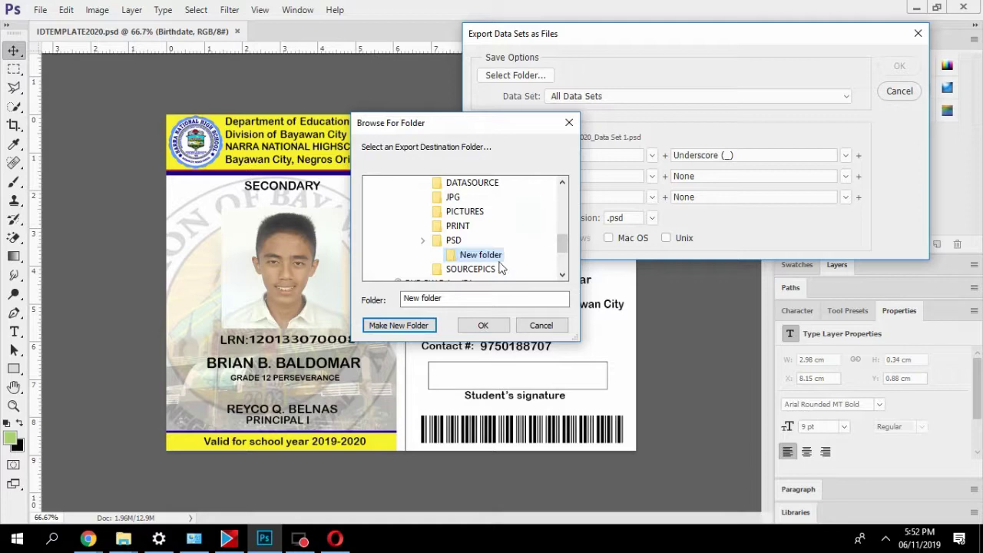
pyautogui.click(483, 326)
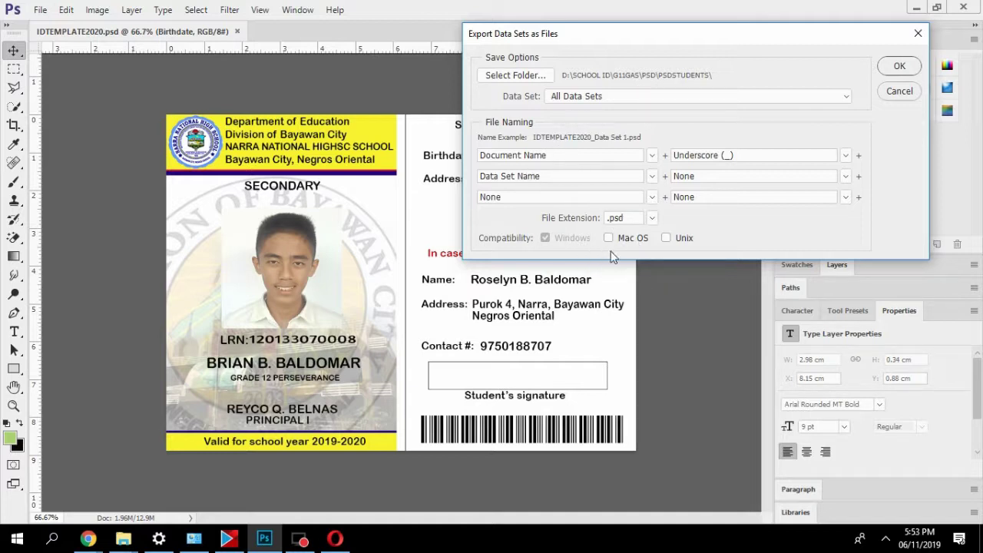
pyautogui.click(901, 69)
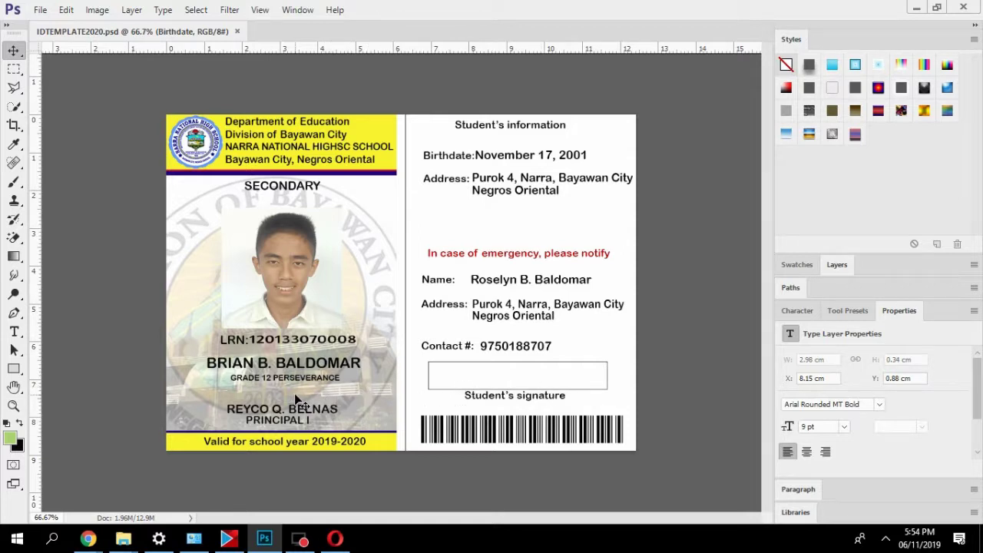
# Close the ID template and browse to the G11GAS folder inside SCHOOL ID in File Explorer.
pyautogui.click(237, 31)
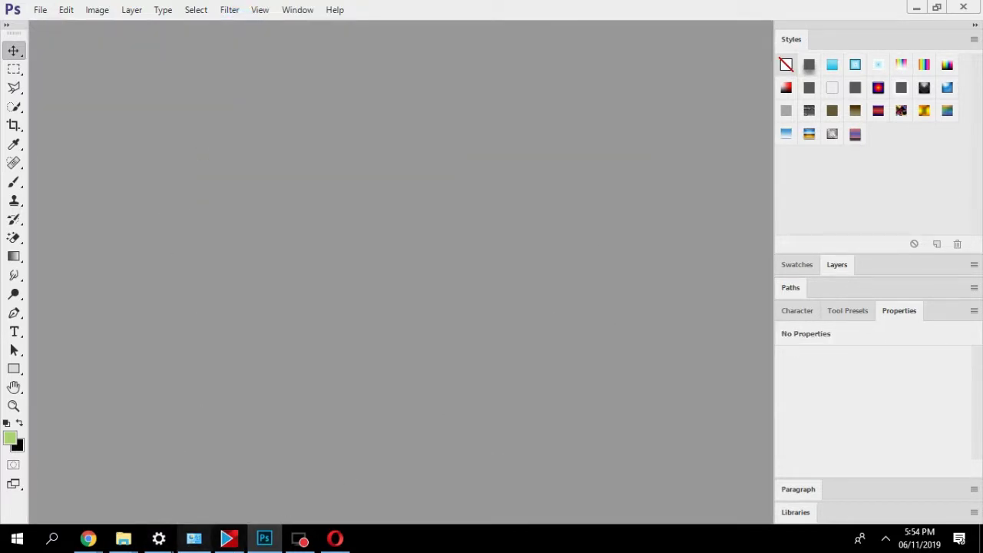
pyautogui.click(124, 539)
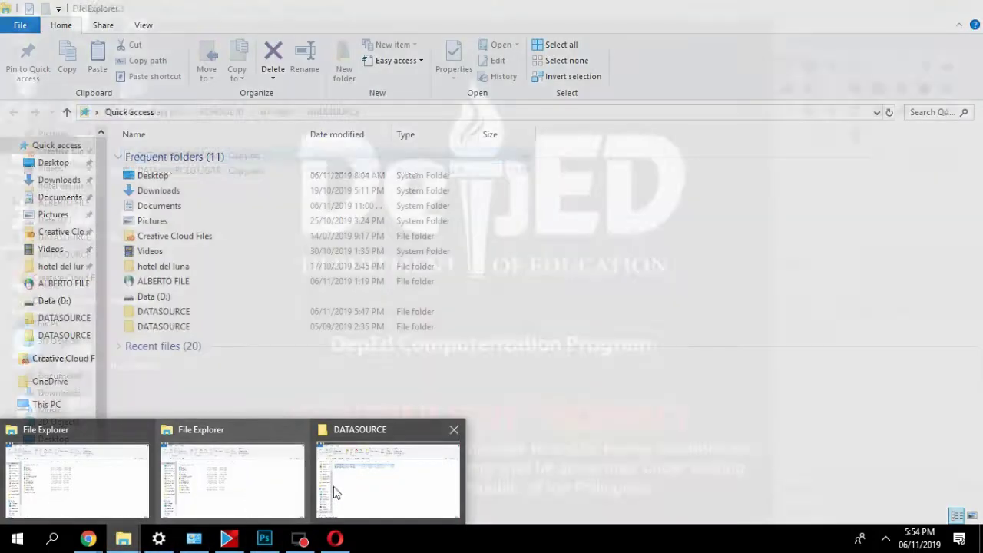
pyautogui.click(348, 478)
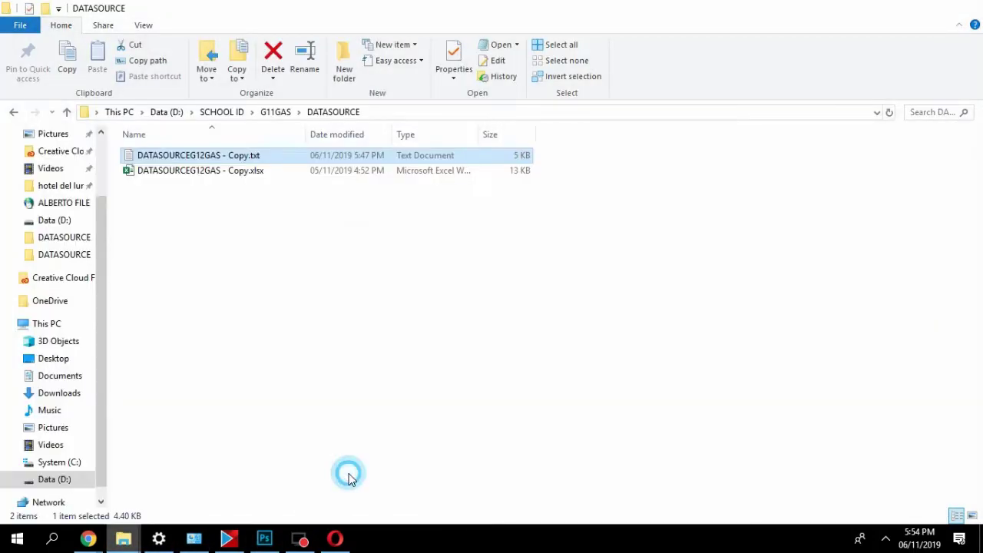
pyautogui.click(221, 113)
pyautogui.doubleClick(329, 161)
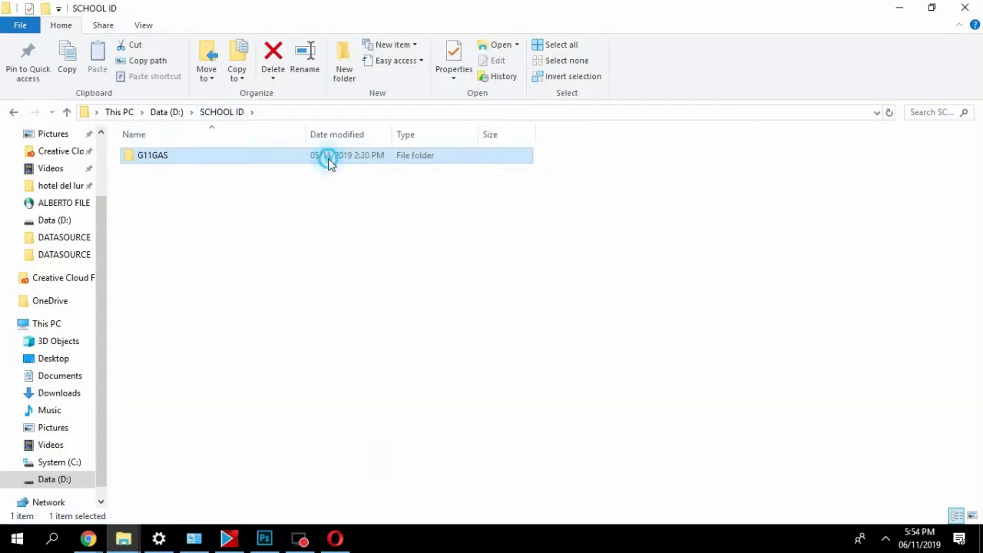
pyautogui.doubleClick(198, 215)
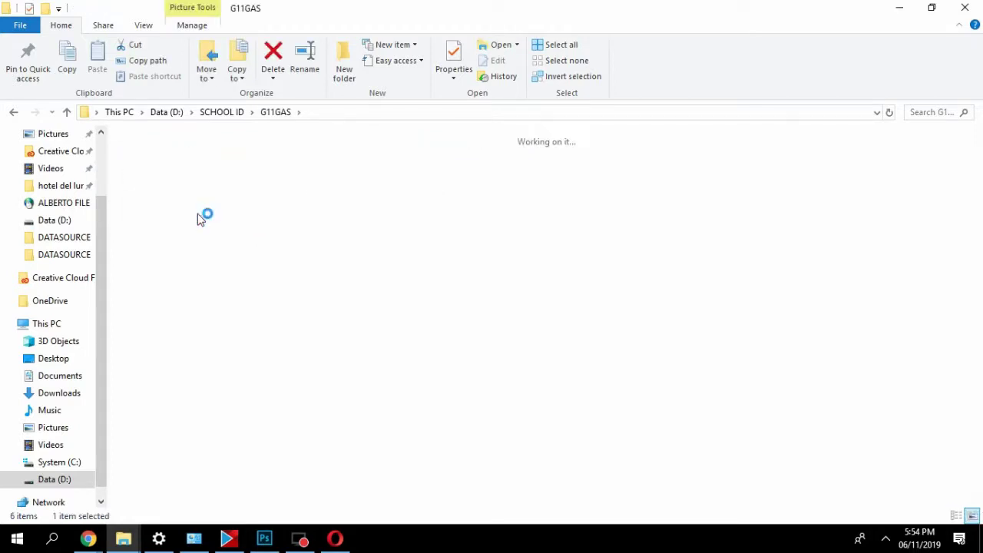
pyautogui.click(67, 113)
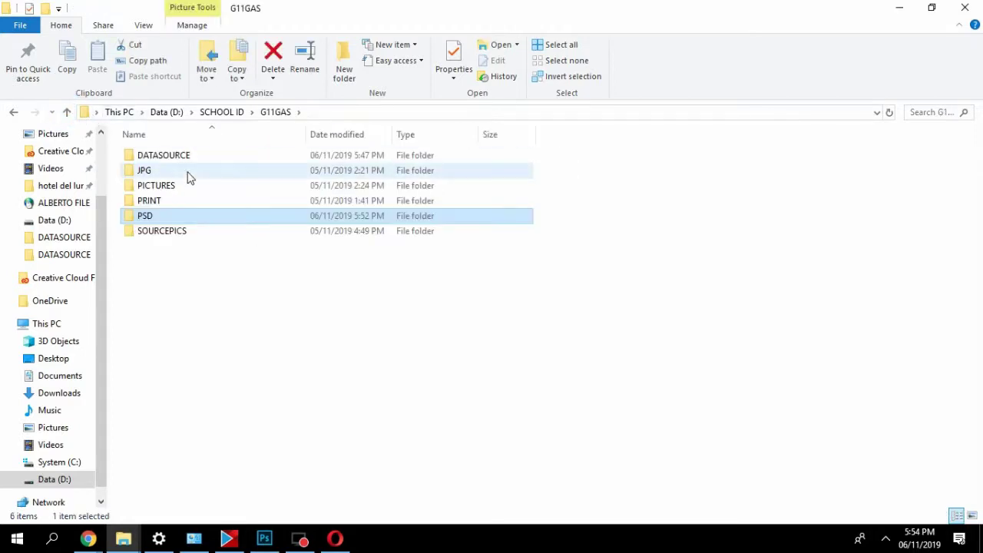
# Go through the G11GAS subfolders and look at the student photos in the PICTURES folder.
pyautogui.click(173, 155)
pyautogui.click(146, 170)
pyautogui.click(153, 186)
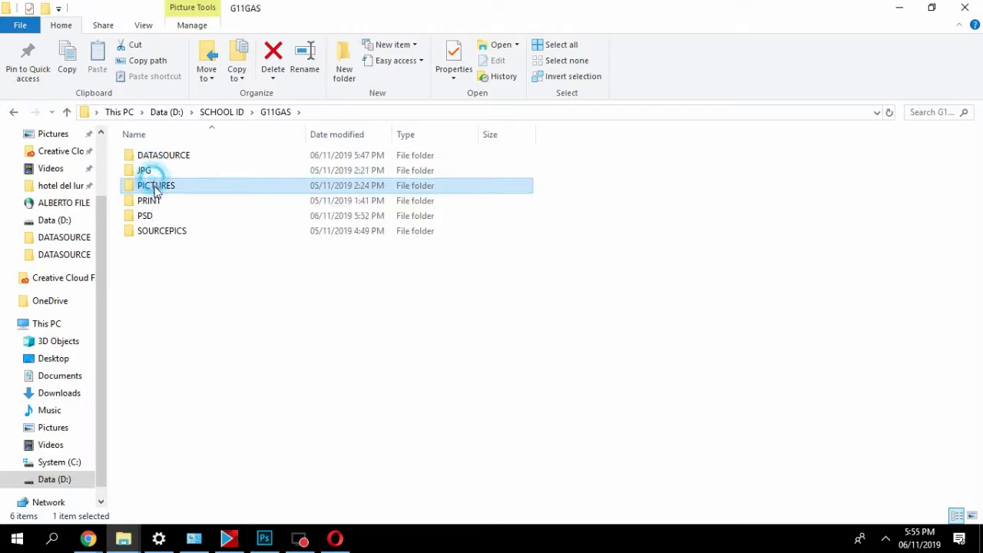
pyautogui.click(151, 201)
pyautogui.click(161, 216)
pyautogui.click(160, 230)
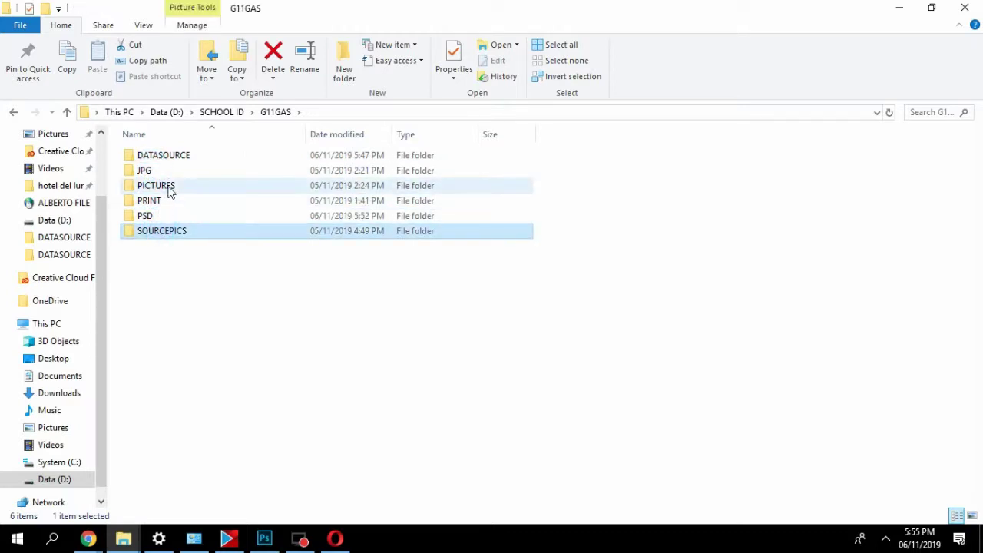
pyautogui.doubleClick(171, 188)
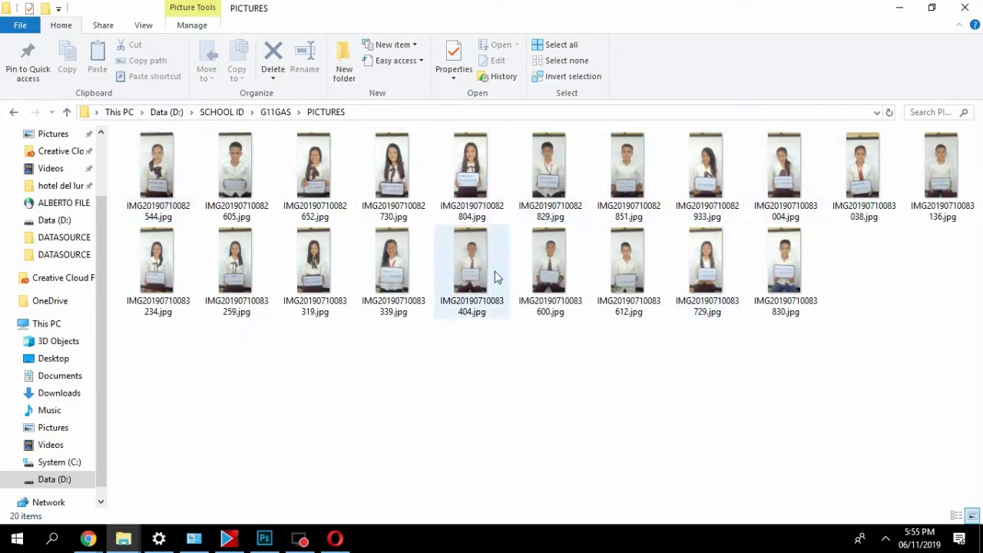
pyautogui.click(67, 114)
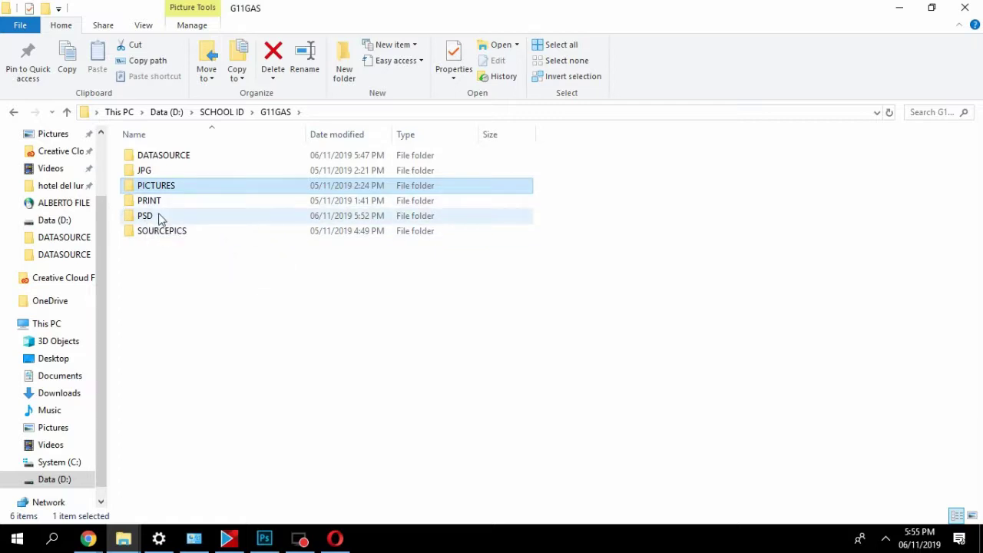
# Open the PSDSTUDENTS folder inside PSD and shrink its window so it floats beside the empty Photoshop workspace.
pyautogui.doubleClick(159, 217)
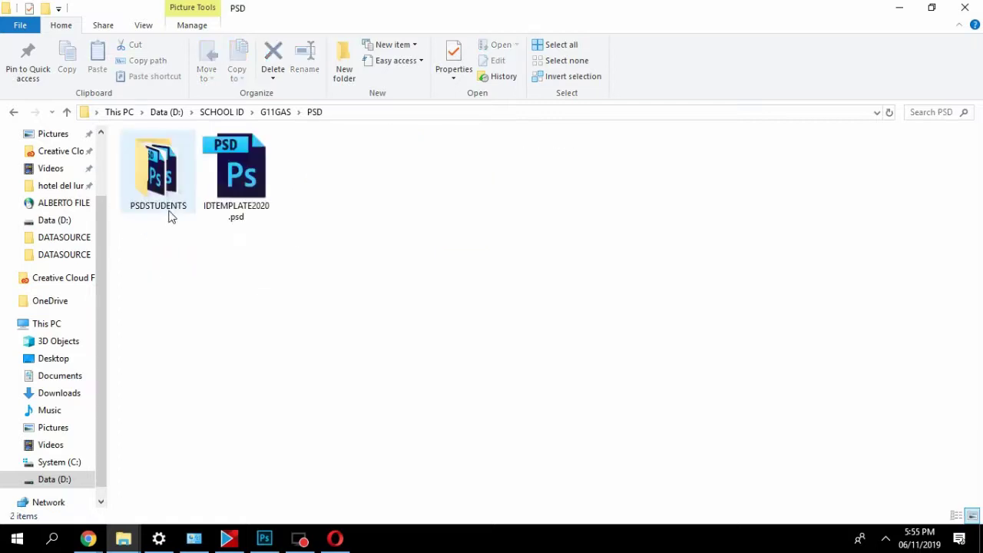
pyautogui.click(156, 179)
pyautogui.doubleClick(151, 187)
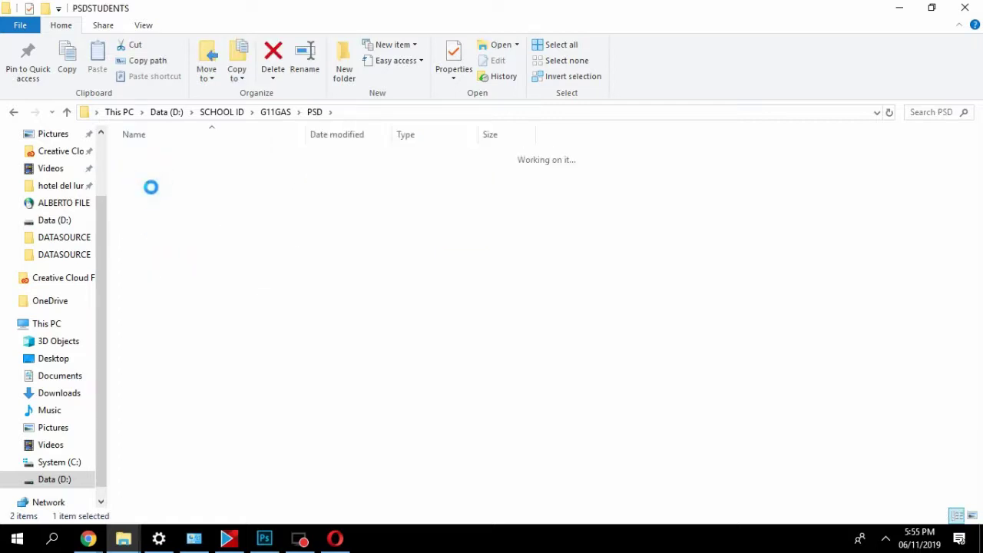
pyautogui.click(932, 8)
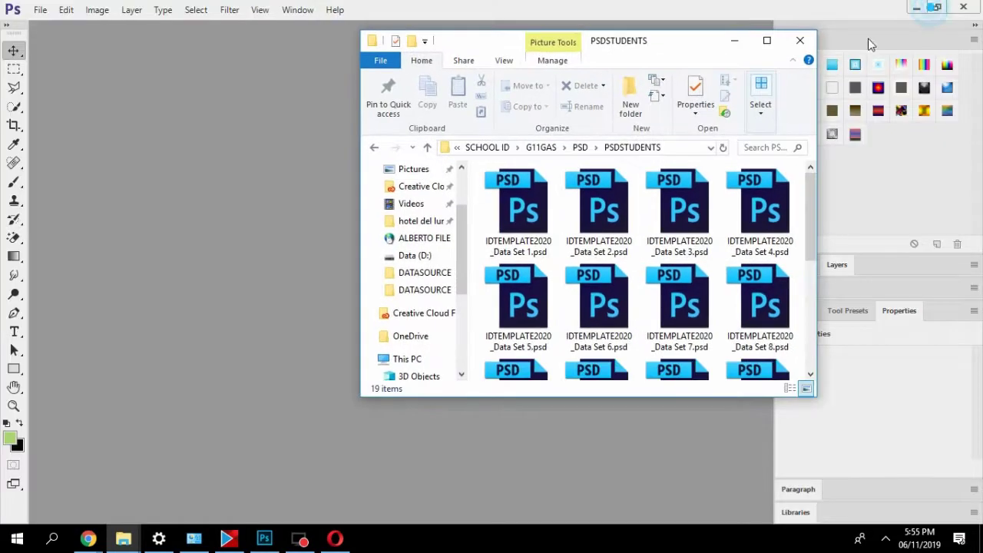
pyautogui.moveTo(622, 47); pyautogui.dragTo(700, 47)
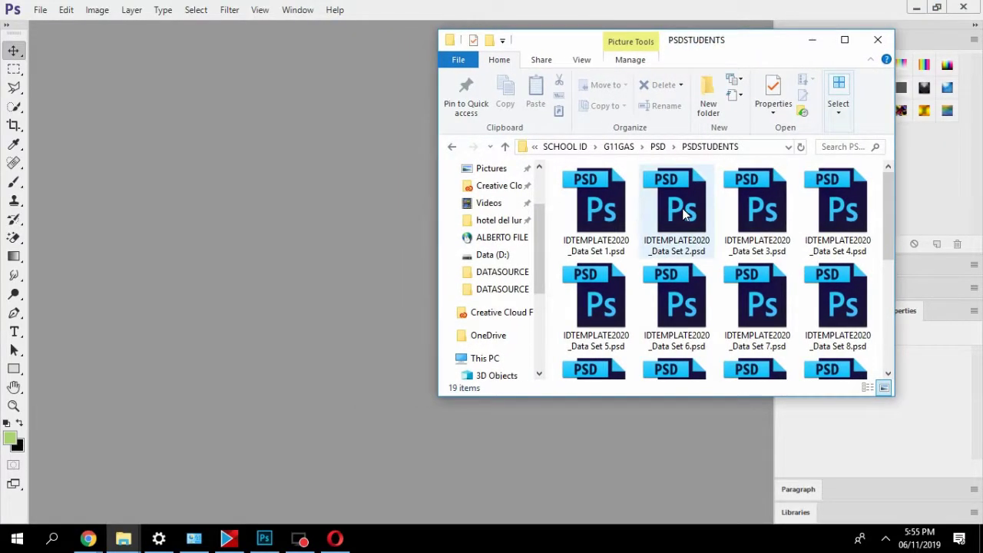
# Open IDTEMPLATE2020_Data Set 1.psd in Photoshop and hide the grid and other extras.
pyautogui.moveTo(602, 217); pyautogui.dragTo(246, 217)
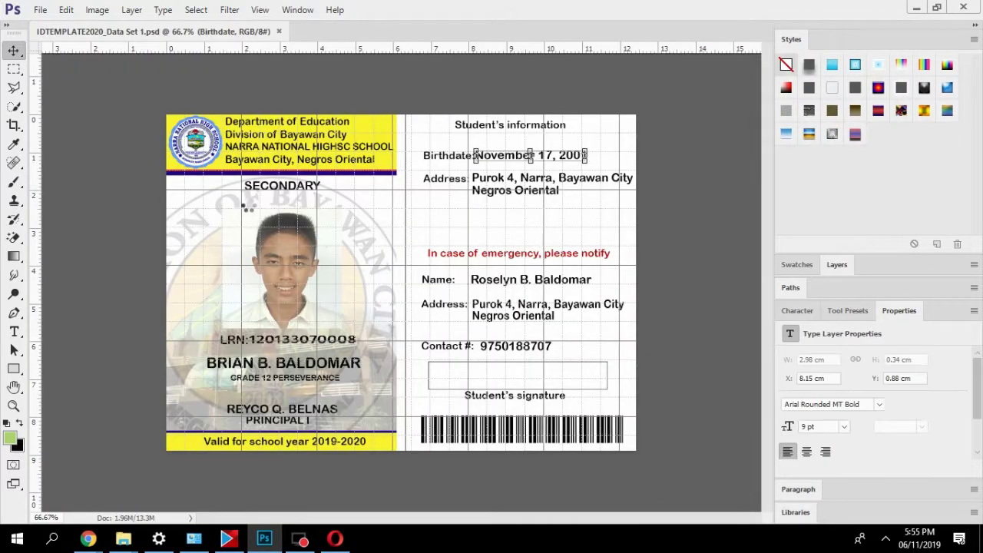
pyautogui.click(657, 17)
pyautogui.hotkey('ctrl', 'h')
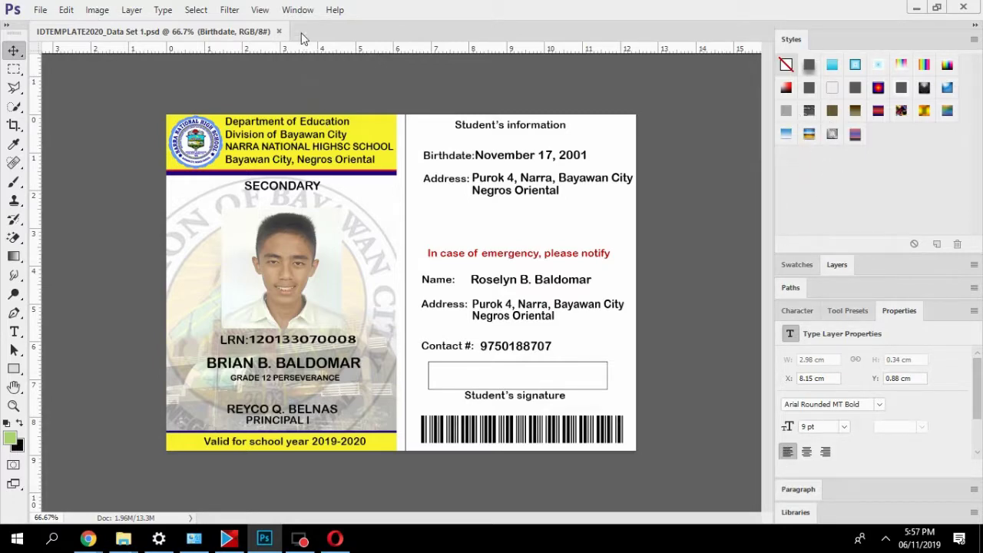
# Start recording a new action named JPG1 in the Default Actions set.
pyautogui.click(298, 12)
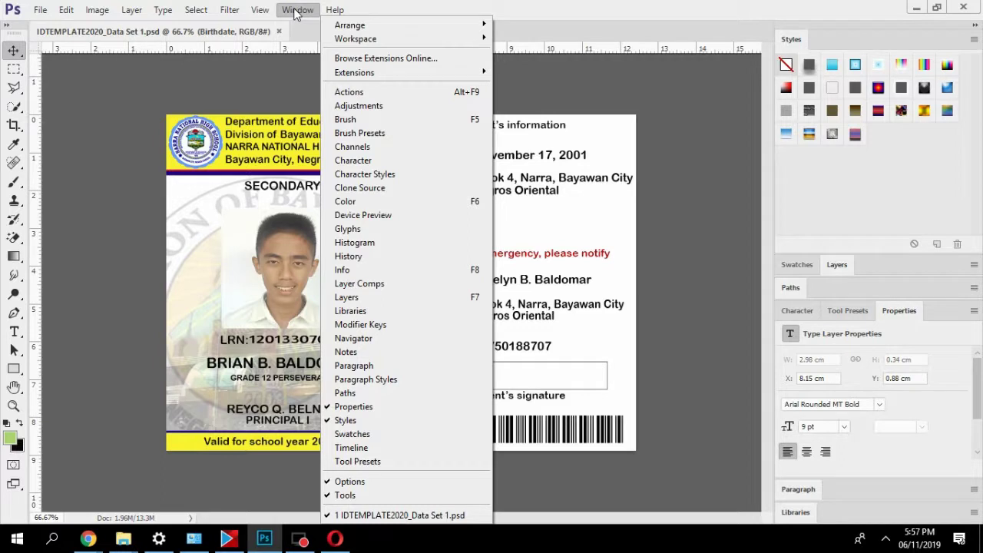
pyautogui.click(343, 93)
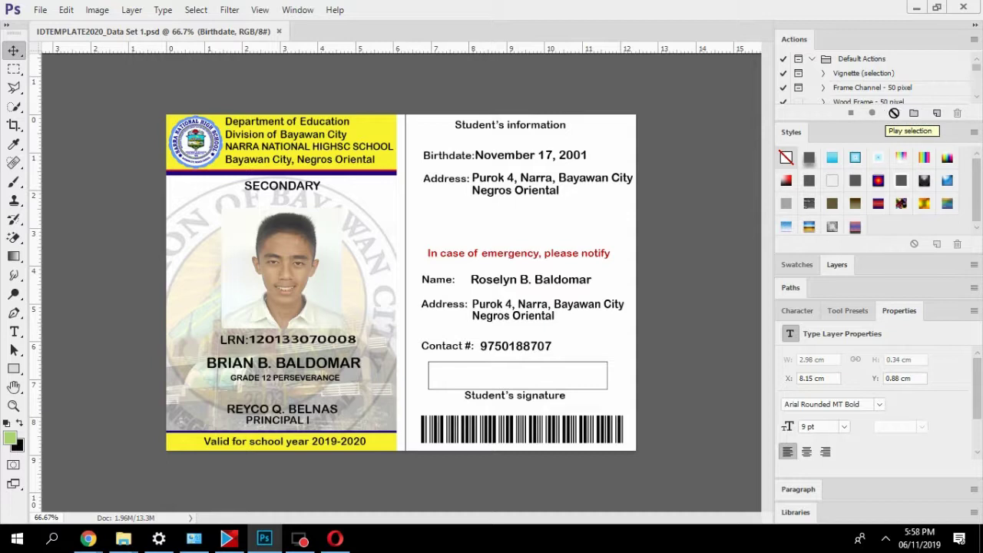
pyautogui.click(936, 114)
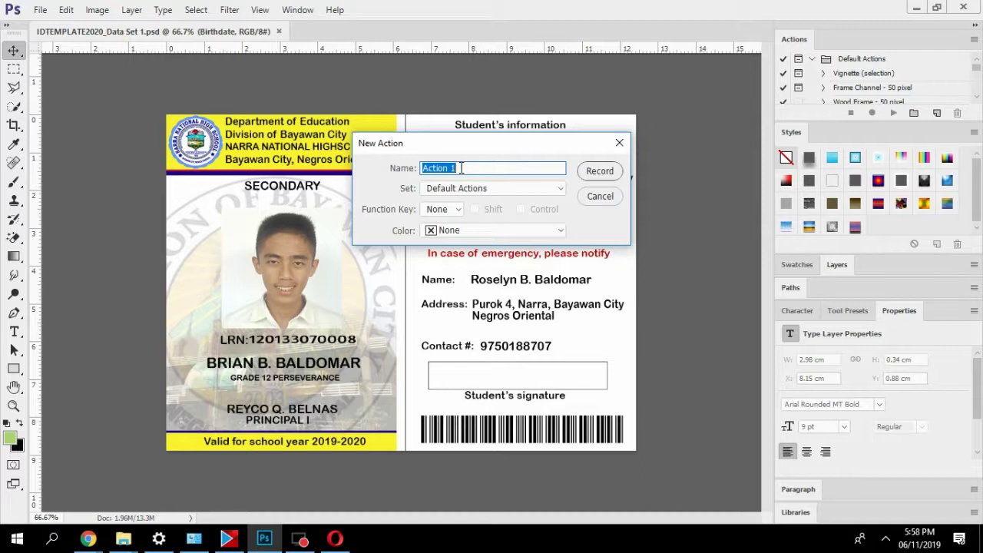
pyautogui.write('JPG1')
pyautogui.click(596, 173)
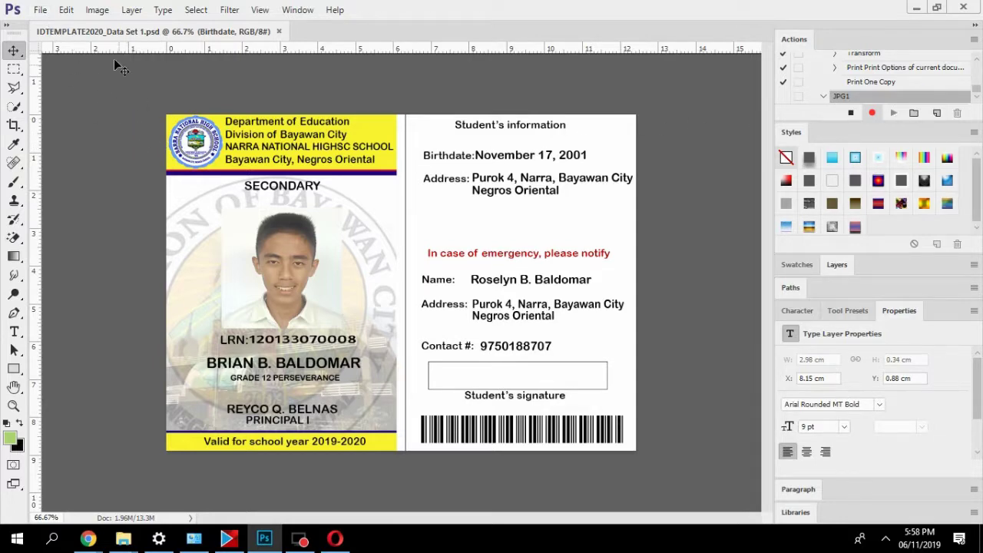
# Start saving a copy of the document and go to the JPG folder inside SCHOOL ID > G11GAS on Data (D:).
pyautogui.click(41, 10)
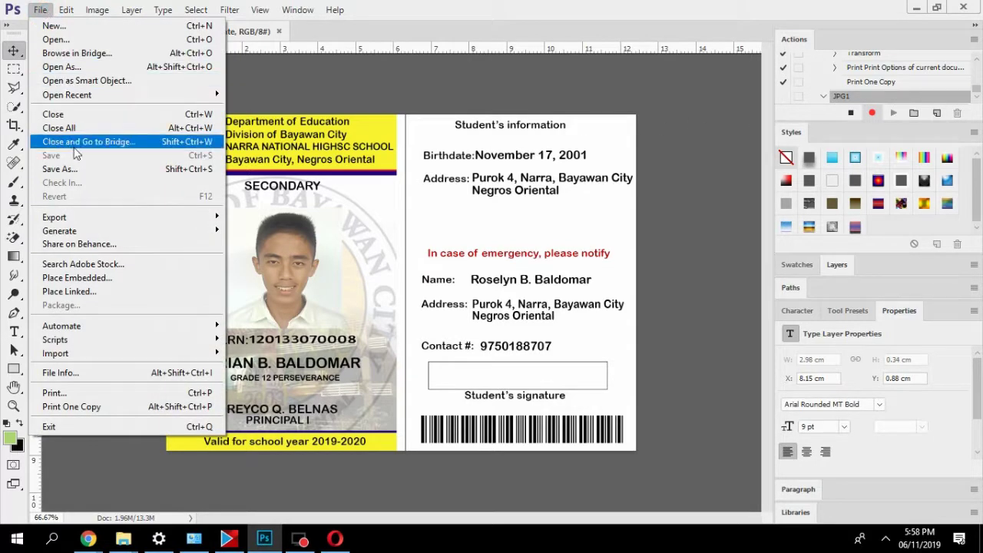
pyautogui.click(79, 170)
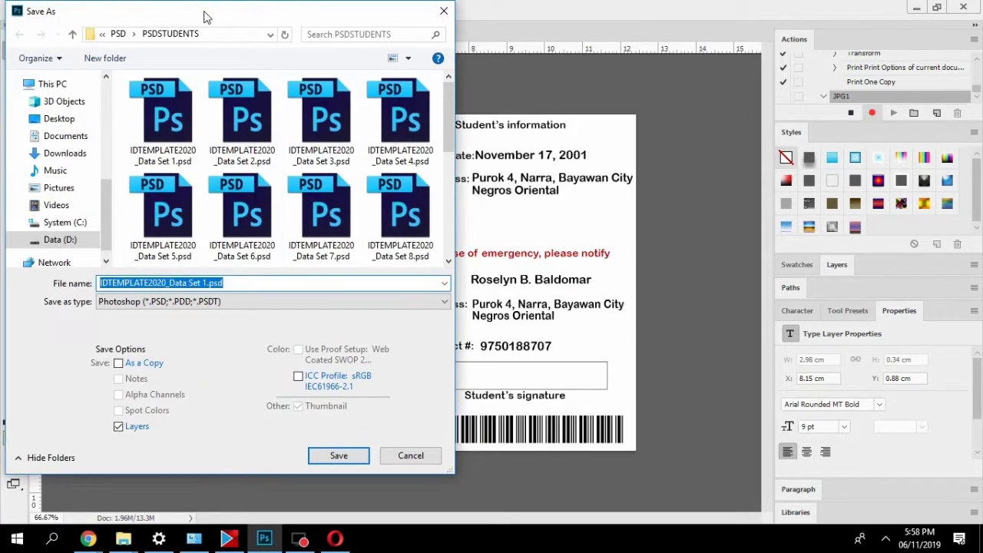
pyautogui.moveTo(206, 17); pyautogui.dragTo(560, 37)
pyautogui.click(418, 259)
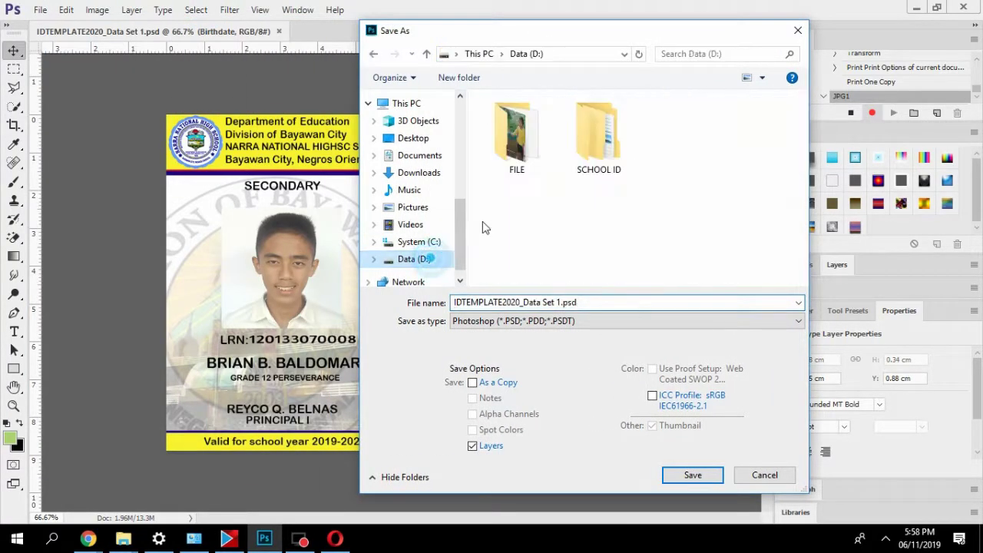
pyautogui.doubleClick(607, 151)
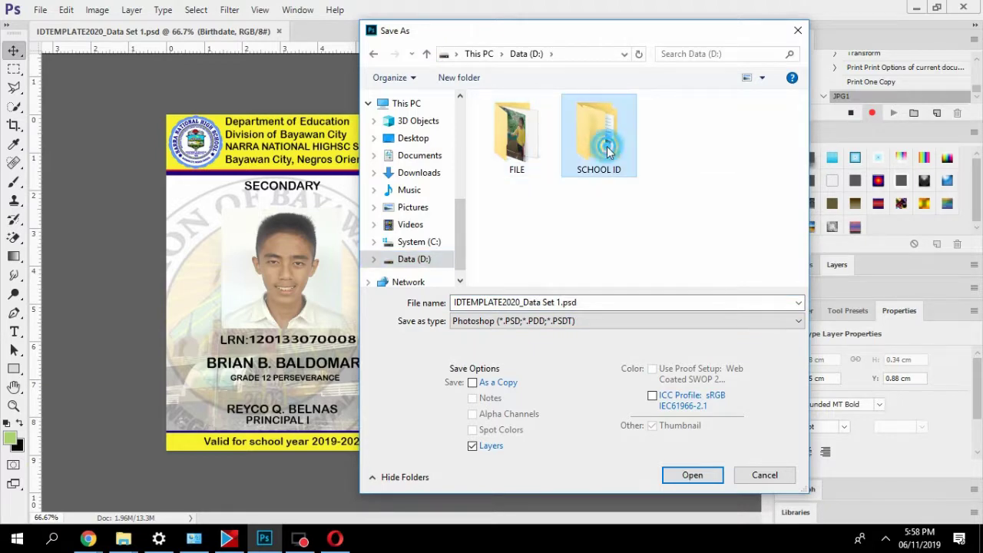
pyautogui.doubleClick(519, 121)
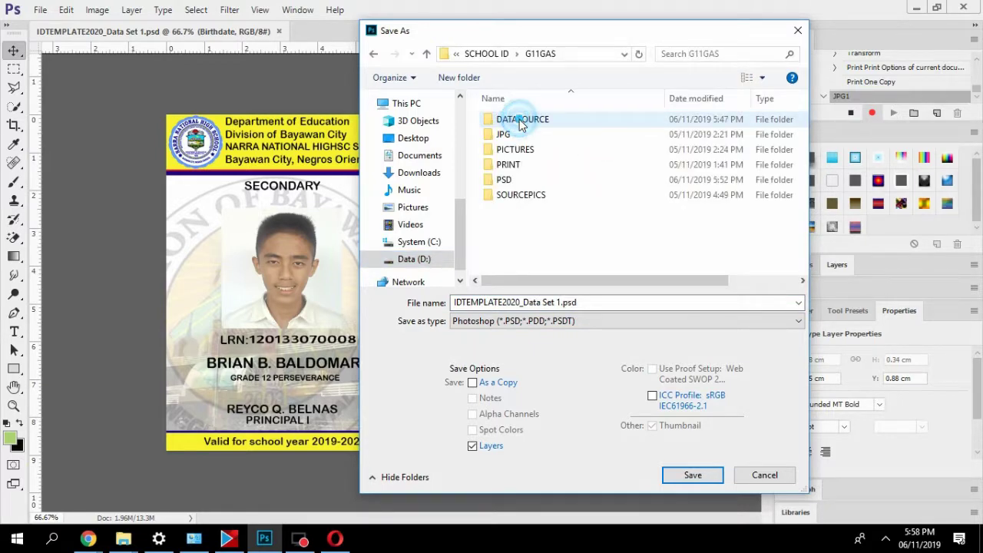
pyautogui.moveTo(606, 35); pyautogui.dragTo(549, 24)
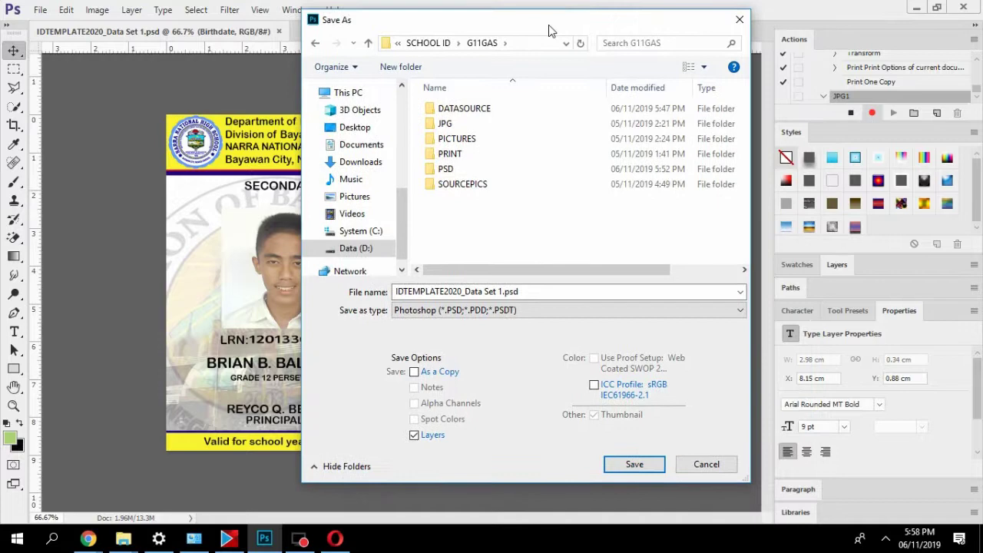
pyautogui.doubleClick(447, 125)
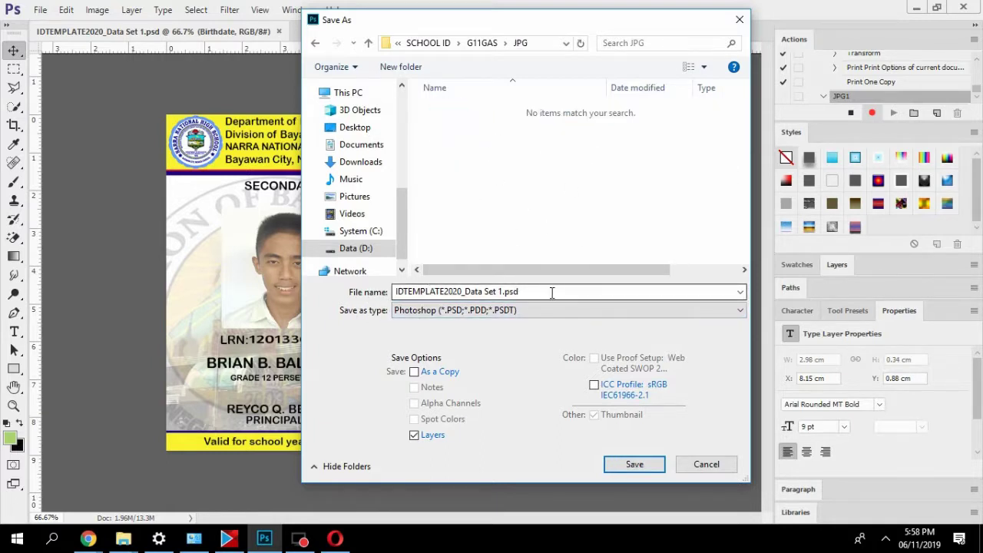
# Choose the JPEG format and save the file as IDTEMPLATE2020_Data Set 1.jpg.
pyautogui.click(487, 313)
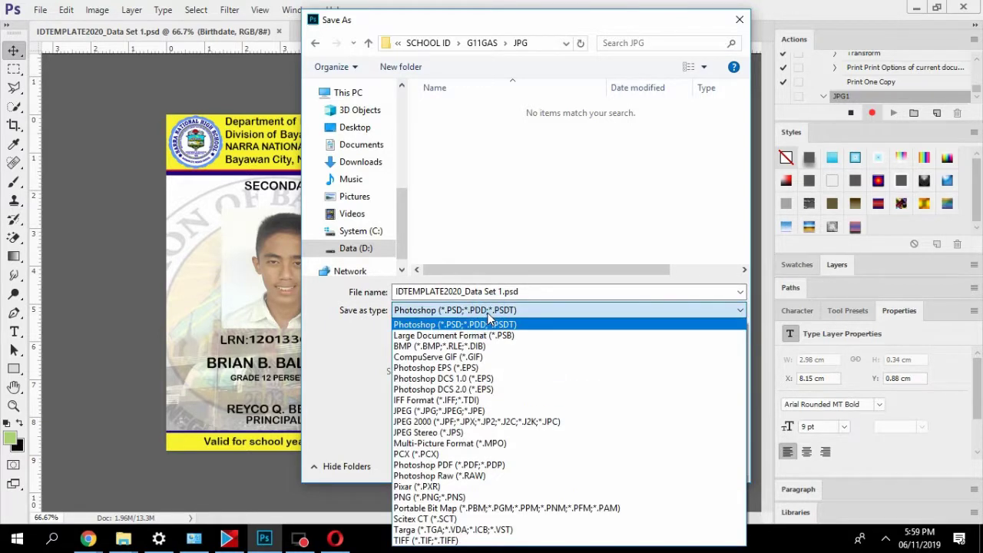
pyautogui.click(454, 414)
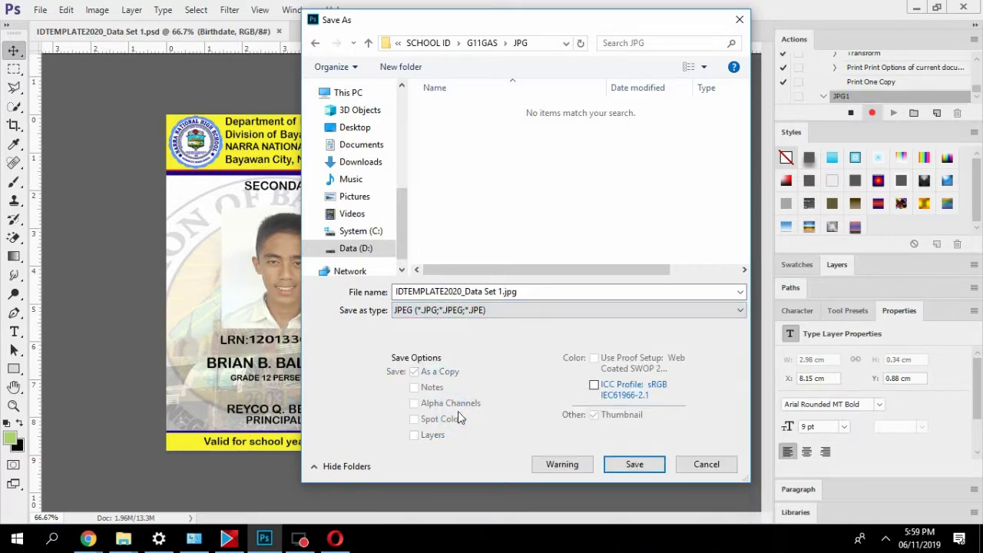
pyautogui.click(626, 465)
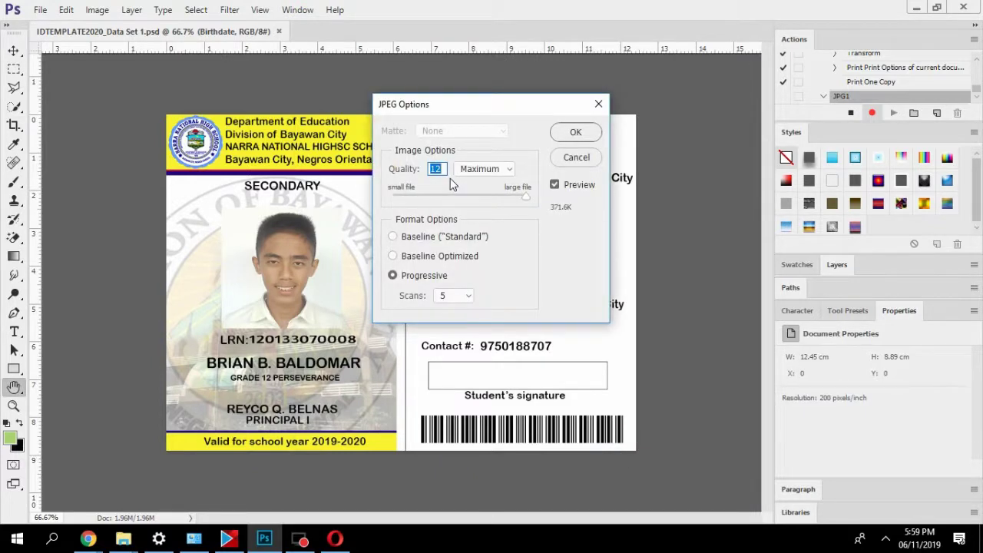
# Compare the High and Maximum quality presets in the JPEG options.
pyautogui.click(490, 171)
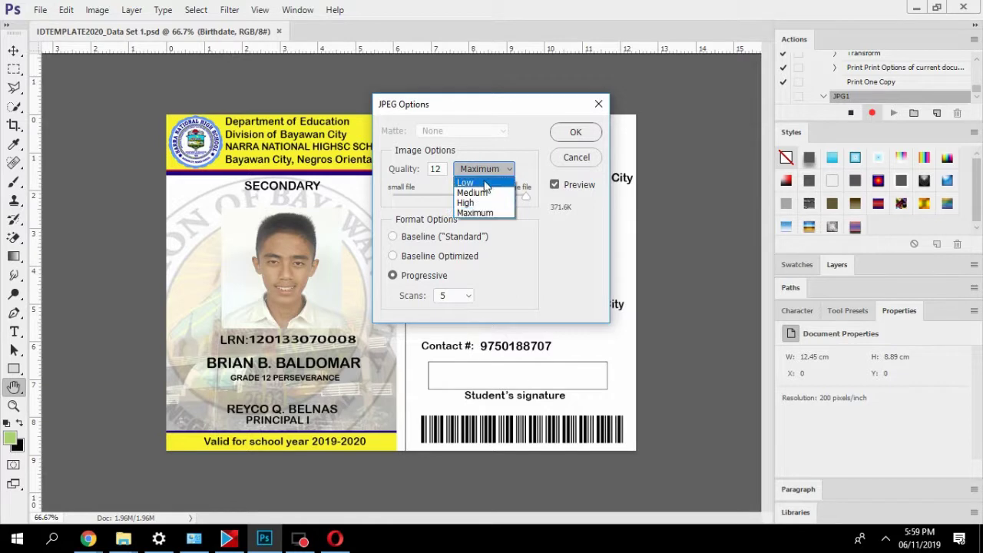
pyautogui.click(468, 202)
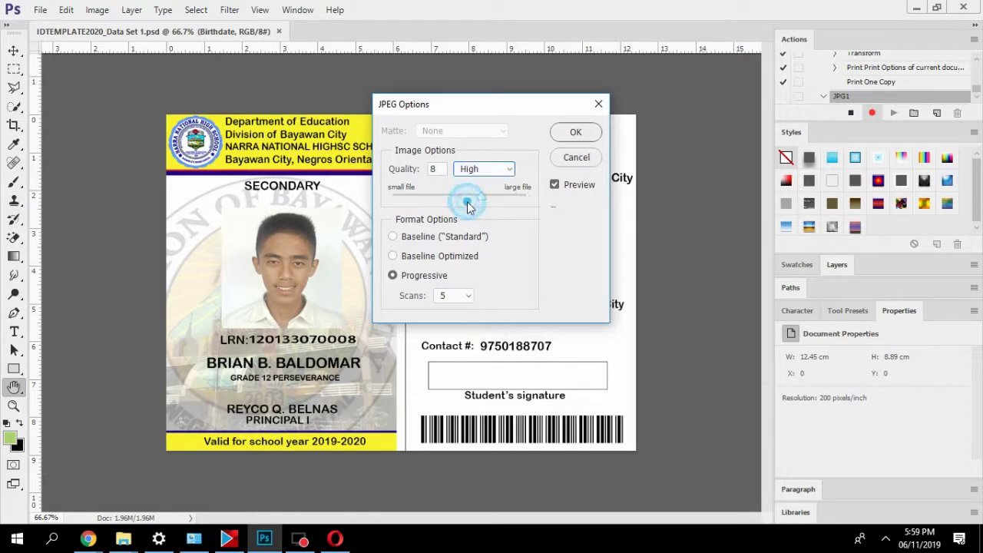
pyautogui.click(504, 172)
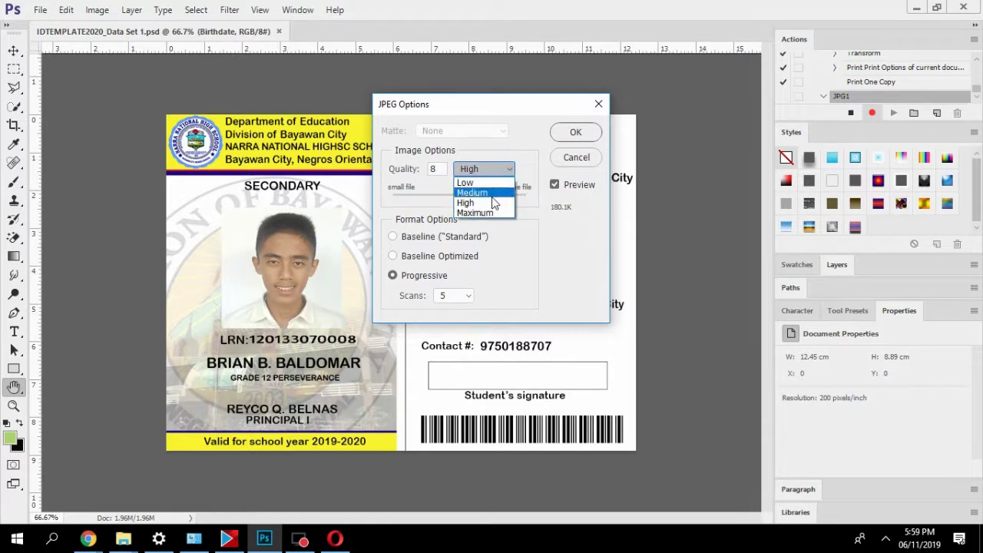
pyautogui.click(484, 213)
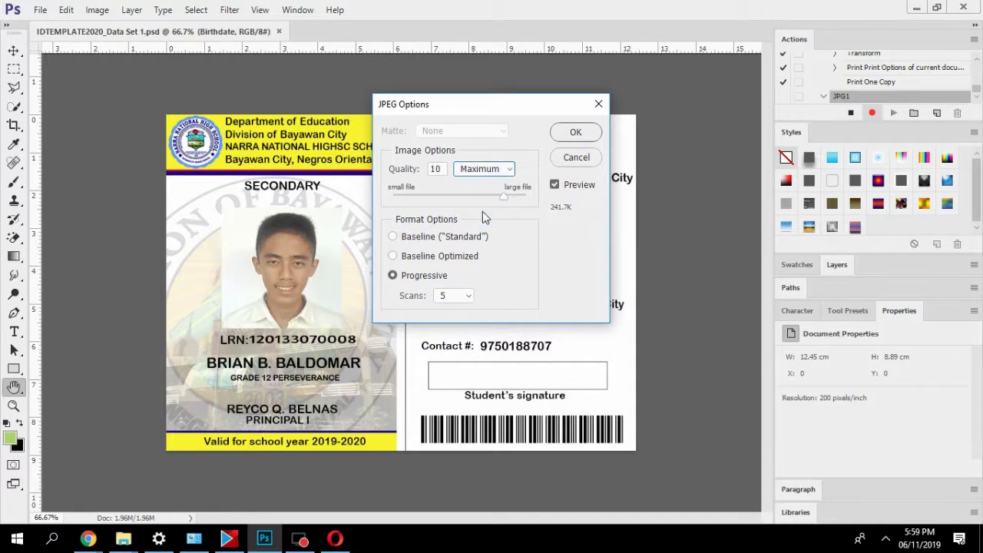
pyautogui.click(509, 172)
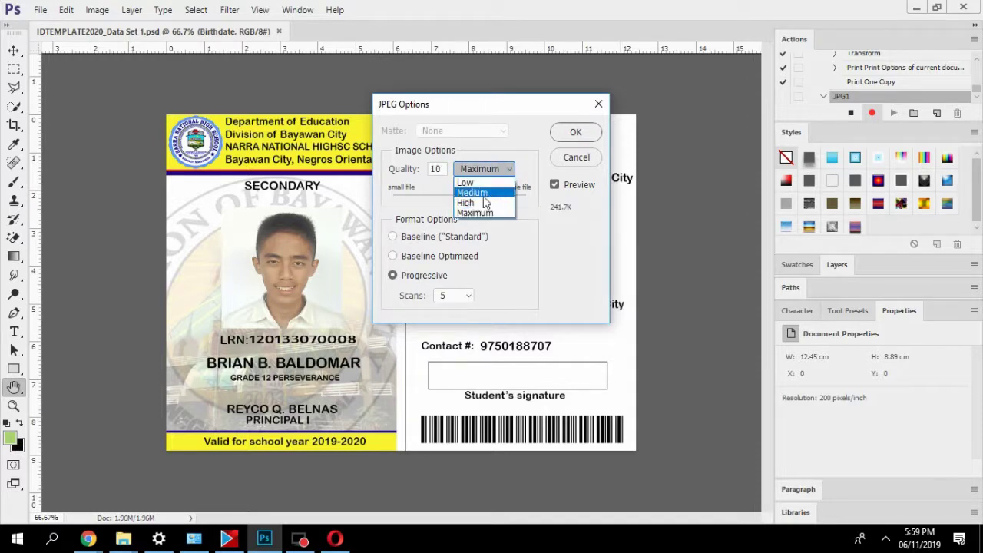
pyautogui.click(481, 201)
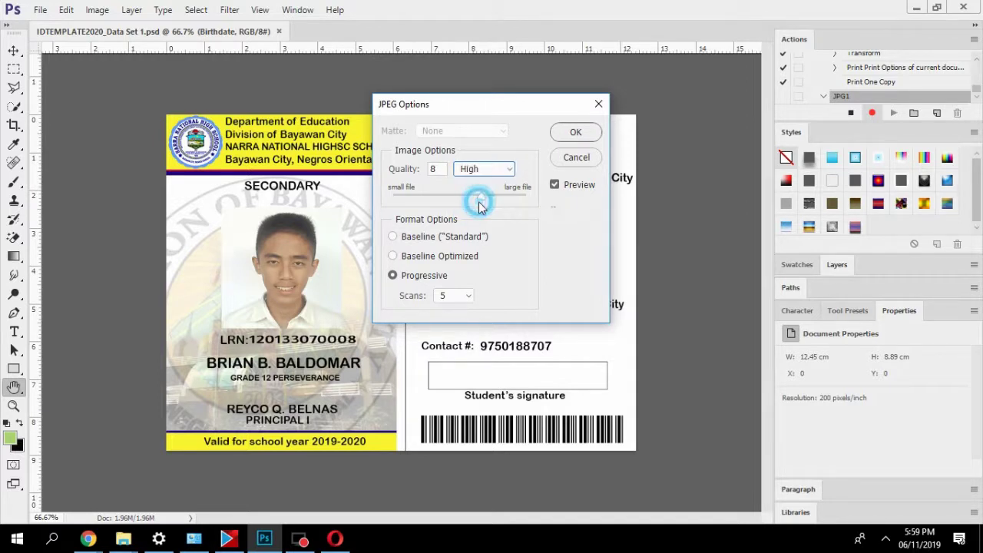
pyautogui.click(510, 170)
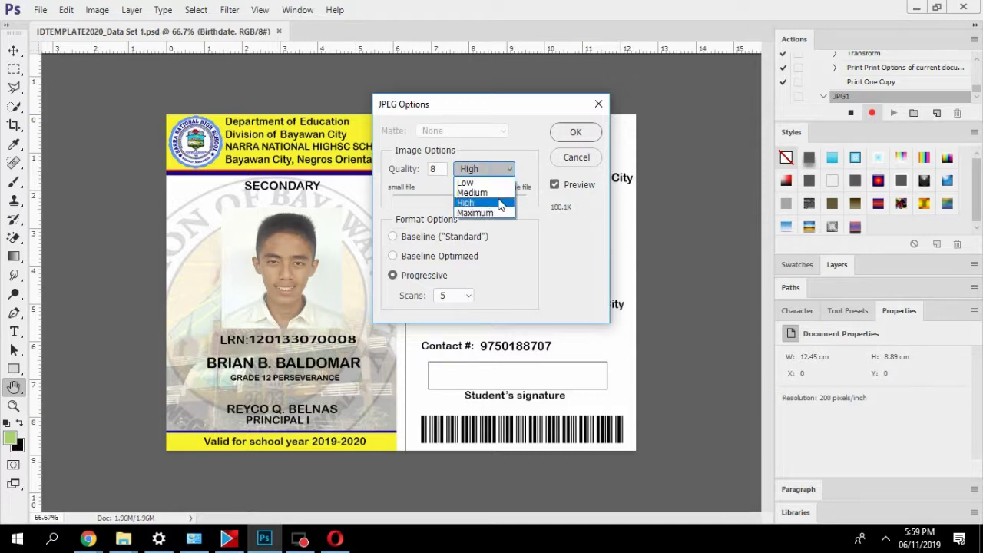
pyautogui.click(489, 216)
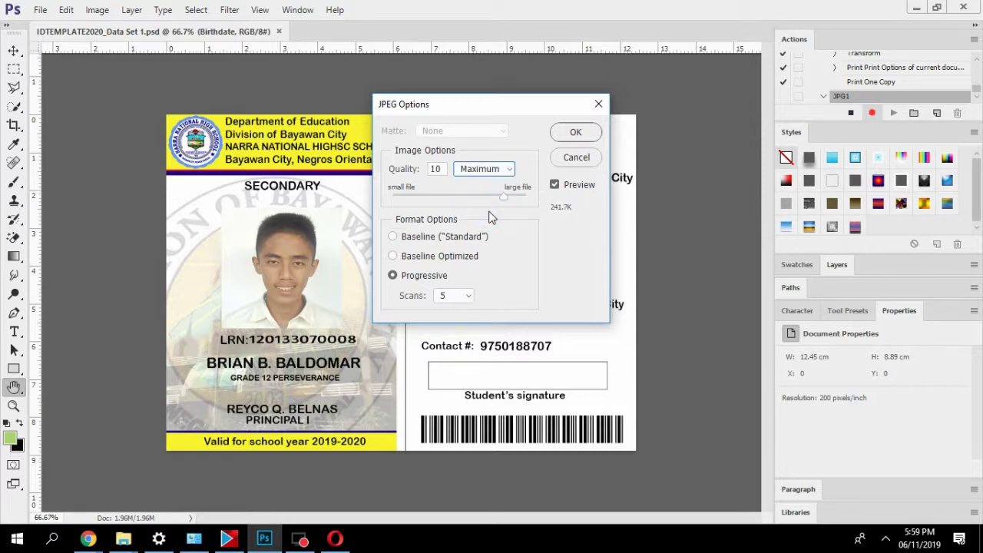
# Set the JPEG quality to High and confirm the export options.
pyautogui.click(510, 171)
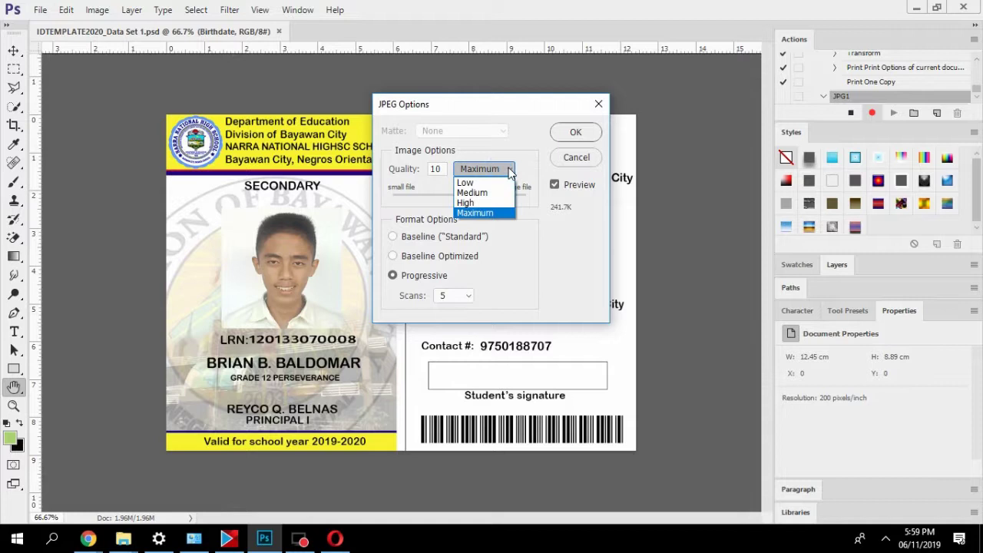
pyautogui.click(485, 203)
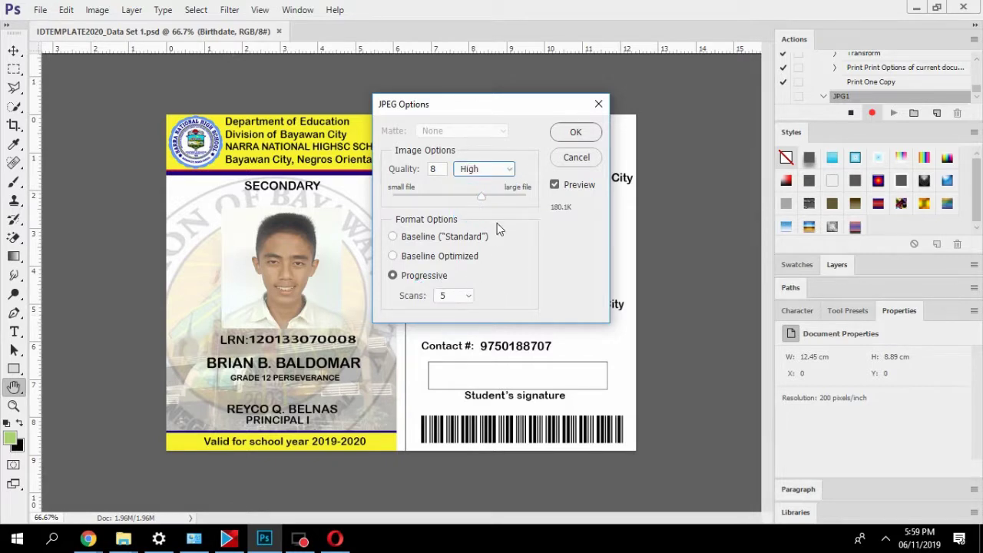
pyautogui.click(575, 133)
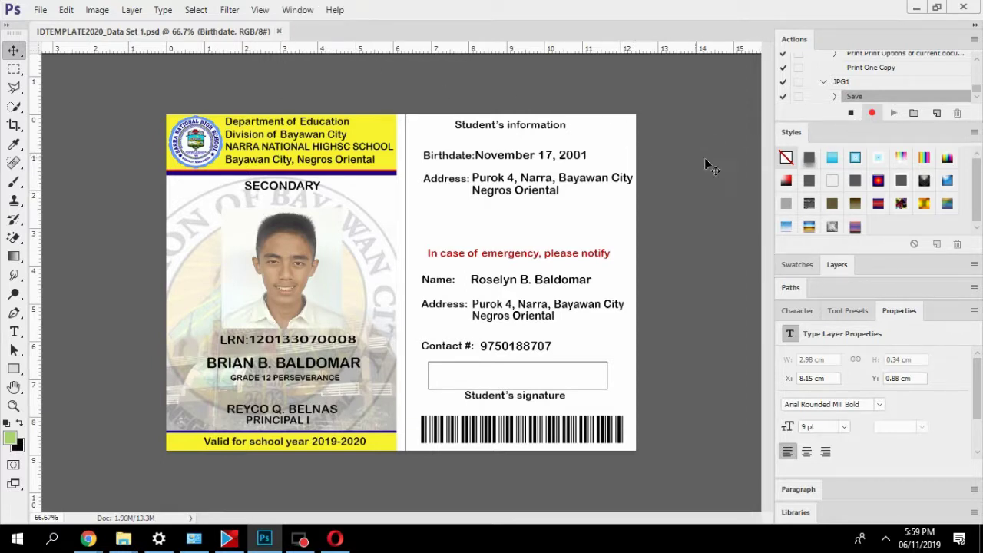
# Stop recording the JPG1 action and close the Data Set 1 document.
pyautogui.click(853, 112)
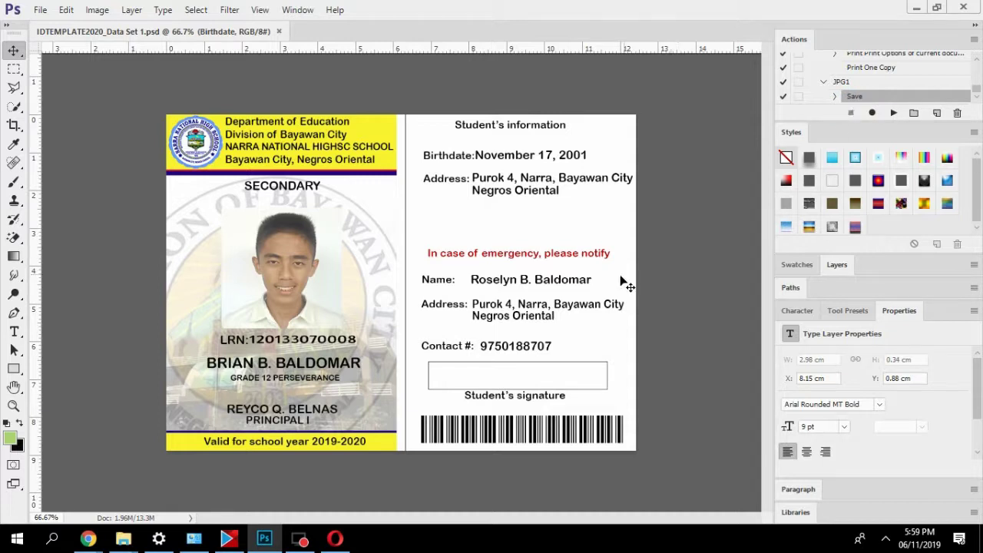
pyautogui.click(882, 94)
pyautogui.click(279, 32)
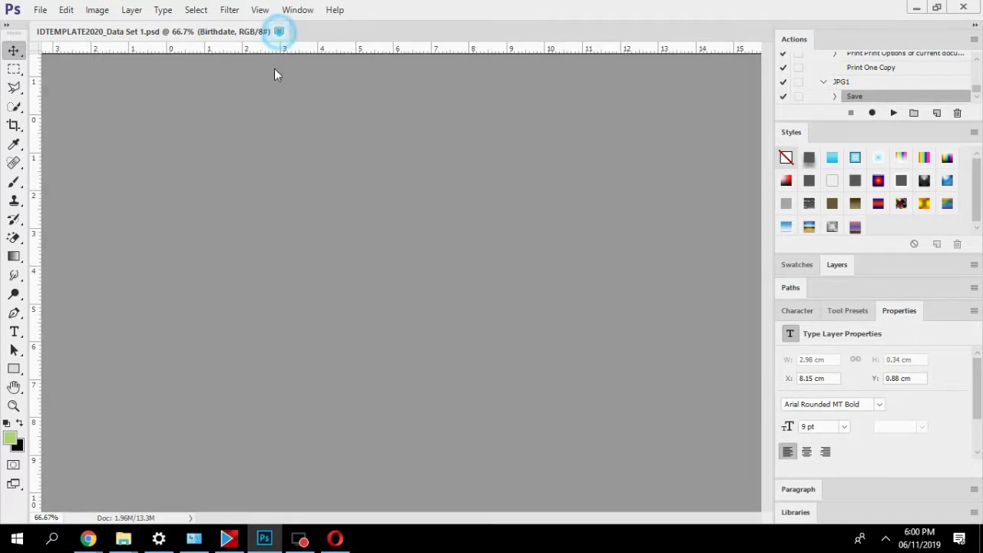
# Switch to the PSDSTUDENTS window in File Explorer and browse from there to the JPG folder inside SCHOOL ID > G11GAS.
pyautogui.moveTo(121, 538)
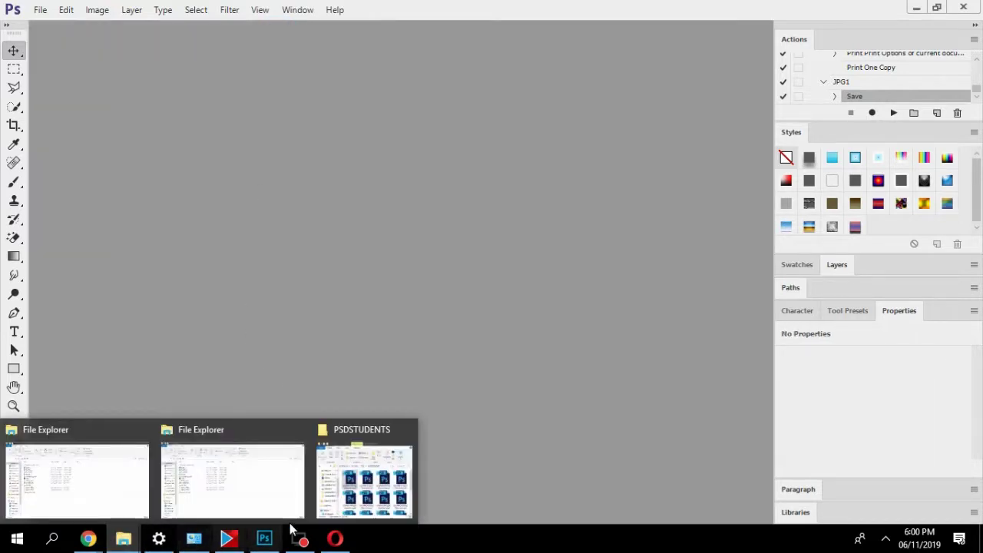
pyautogui.click(365, 479)
pyautogui.moveTo(742, 43); pyautogui.dragTo(525, 43)
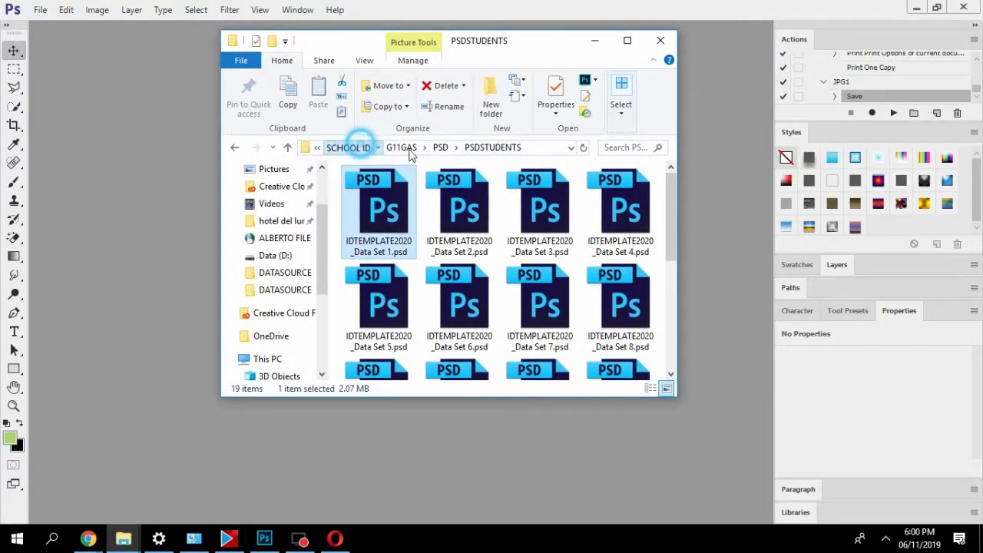
pyautogui.click(348, 147)
pyautogui.doubleClick(436, 194)
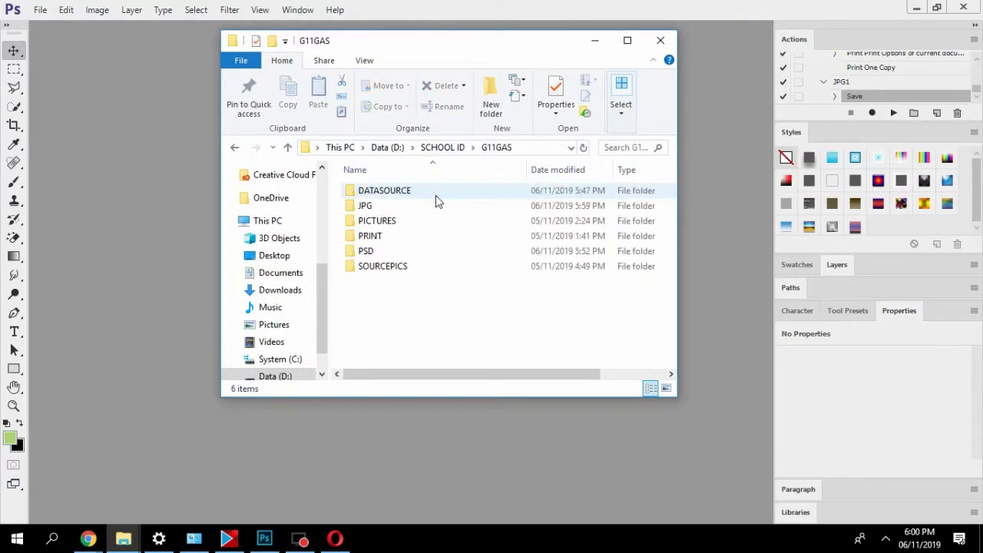
pyautogui.doubleClick(382, 212)
# Display the exported JPG file as an extra large icon and inspect its preview.
pyautogui.doubleClick(379, 231)
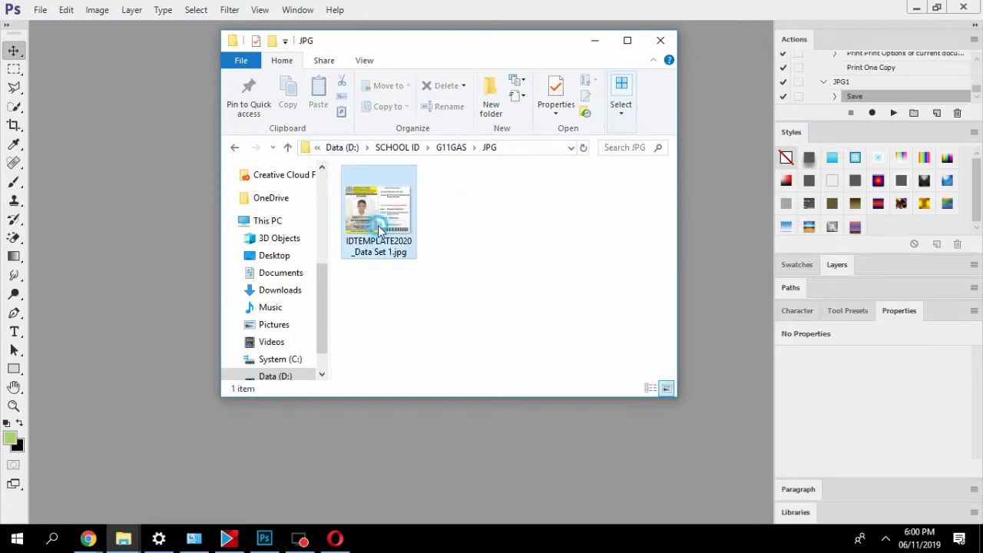
pyautogui.rightClick(379, 230)
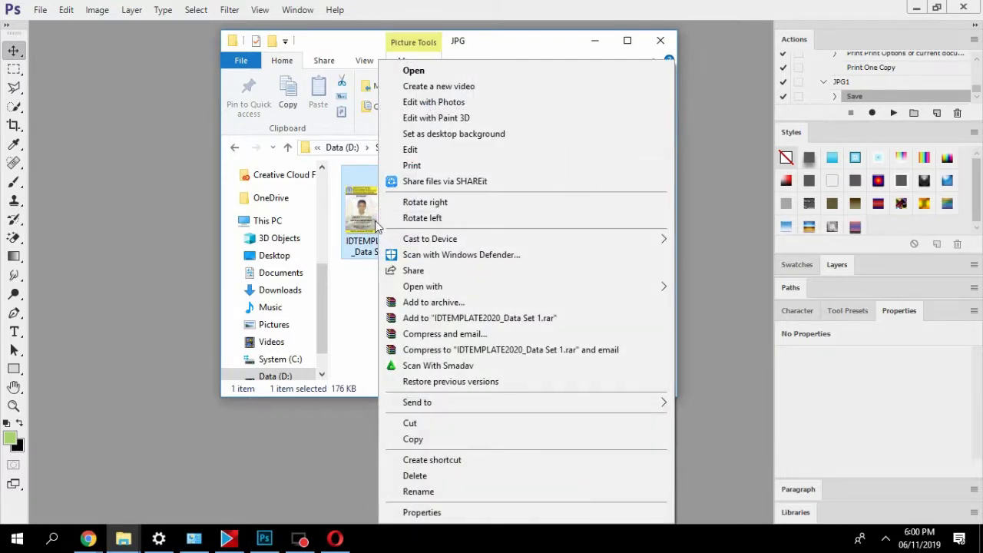
pyautogui.click(377, 226)
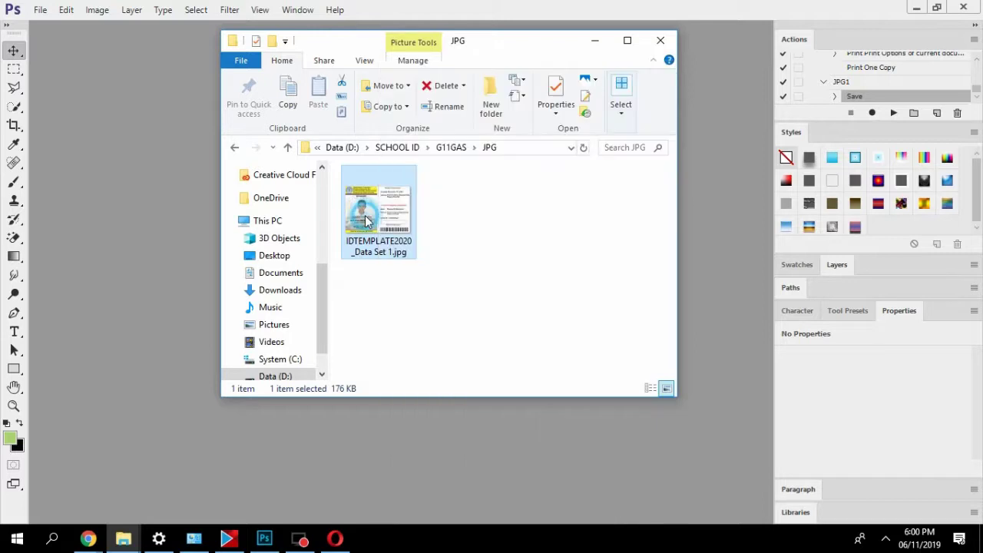
pyautogui.click(366, 61)
pyautogui.click(347, 81)
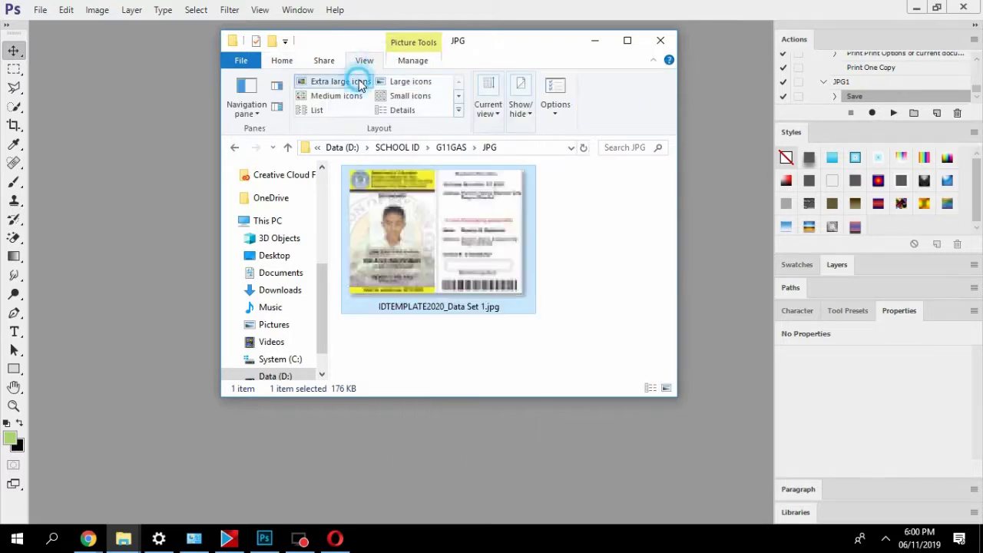
pyautogui.click(584, 266)
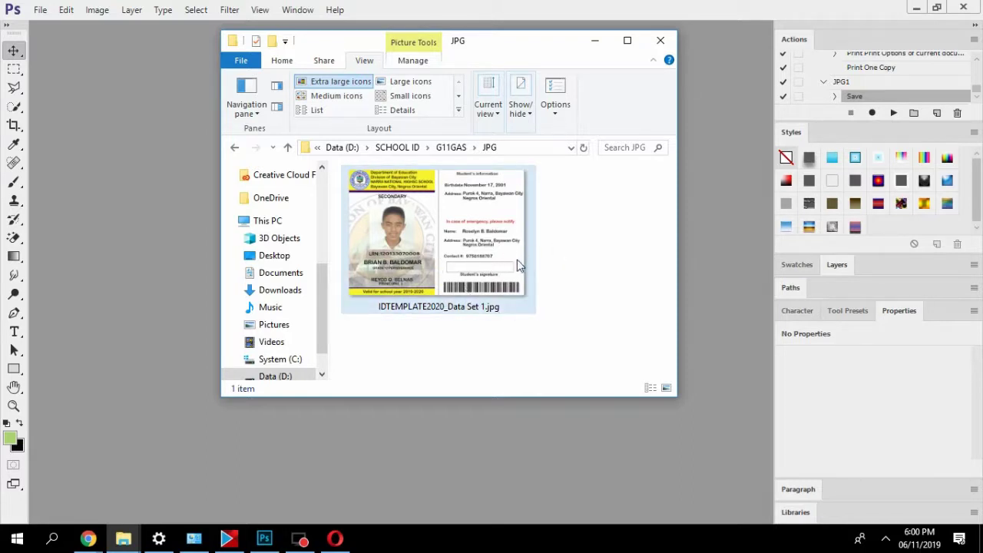
# Delete IDTEMPLATE2020_Data Set 1.jpg from the JPG folder and close the folder window.
pyautogui.rightClick(450, 231)
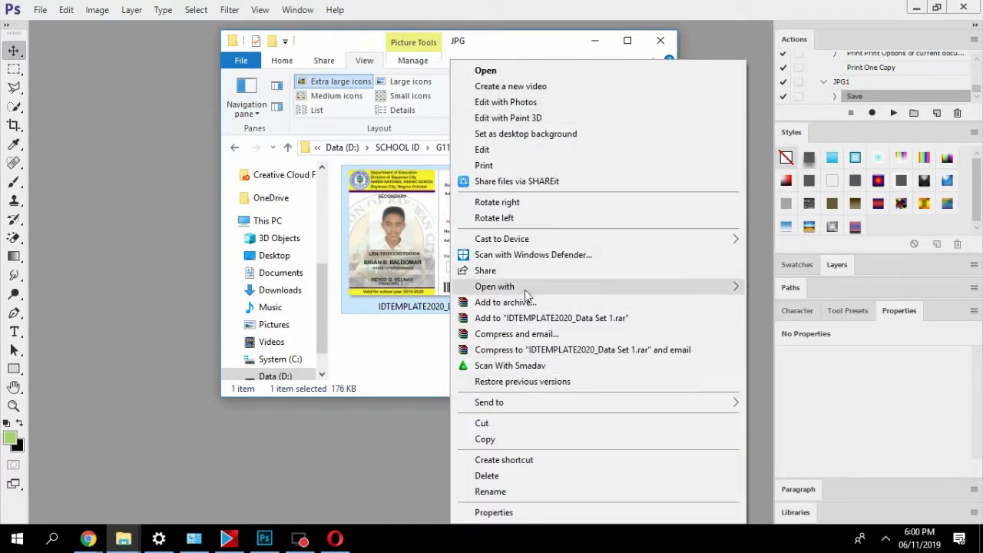
pyautogui.click(509, 476)
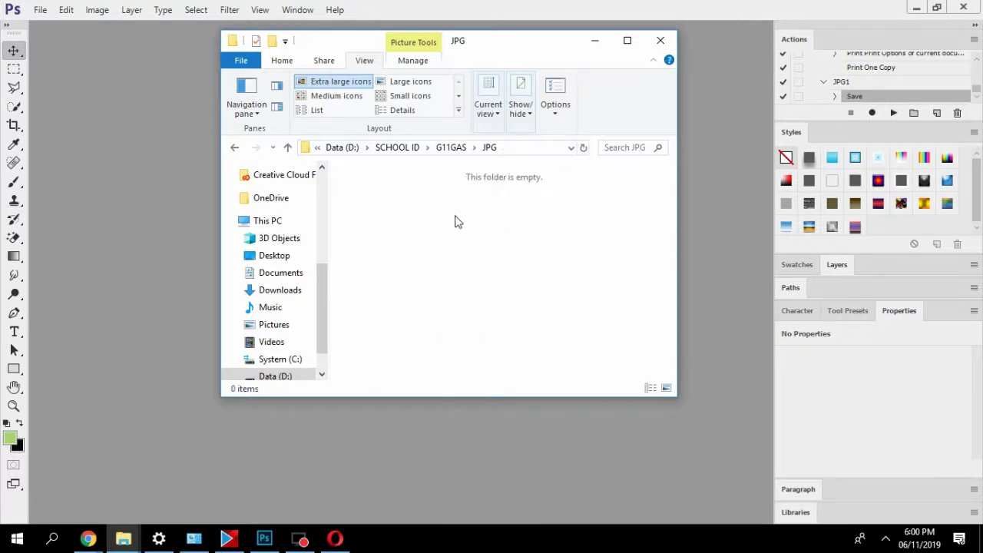
pyautogui.click(661, 40)
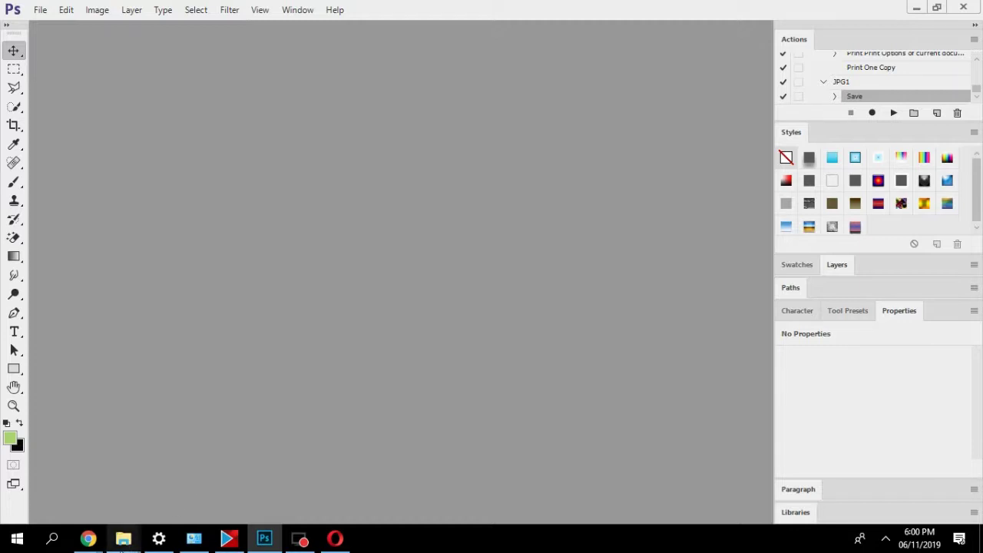
# Switch to File Explorer and browse on Data (D:) to SCHOOL ID > G11GAS > PSD > PSDSTUDENTS.
pyautogui.moveTo(122, 538)
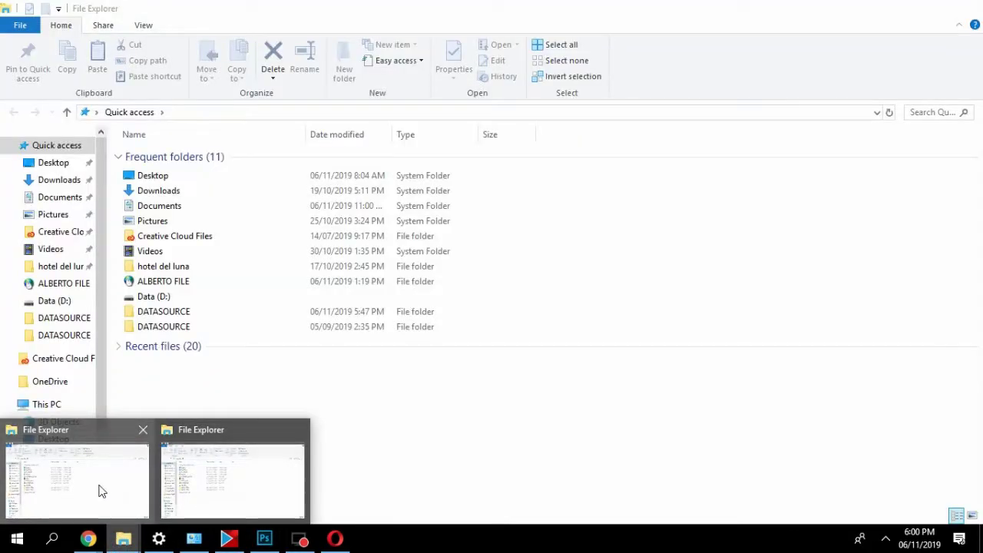
pyautogui.click(98, 489)
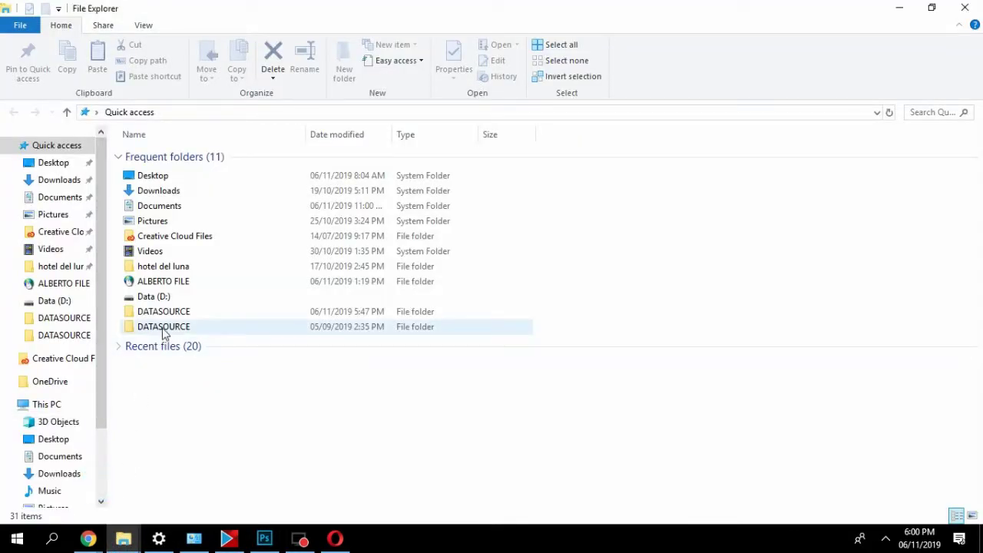
pyautogui.doubleClick(161, 298)
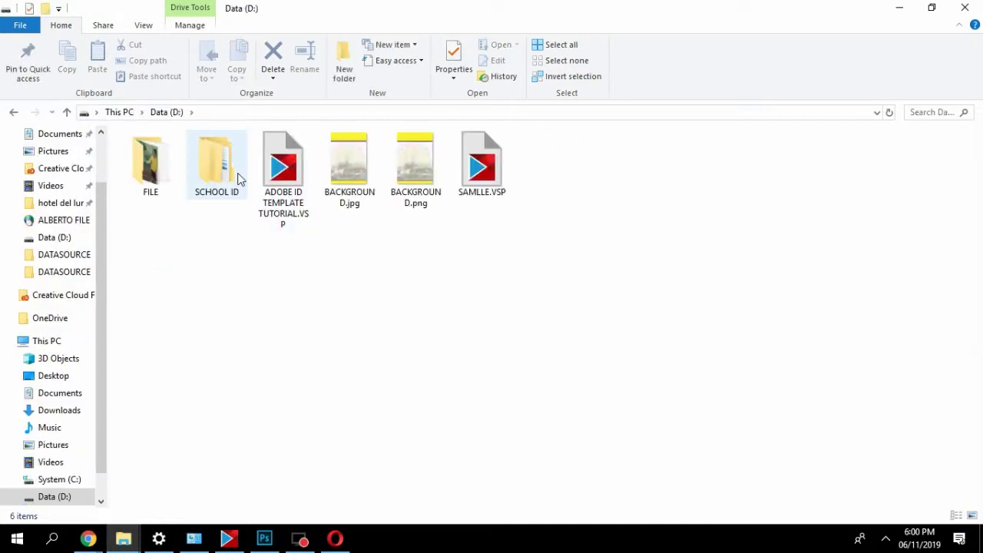
pyautogui.doubleClick(217, 181)
pyautogui.click(188, 157)
pyautogui.doubleClick(189, 156)
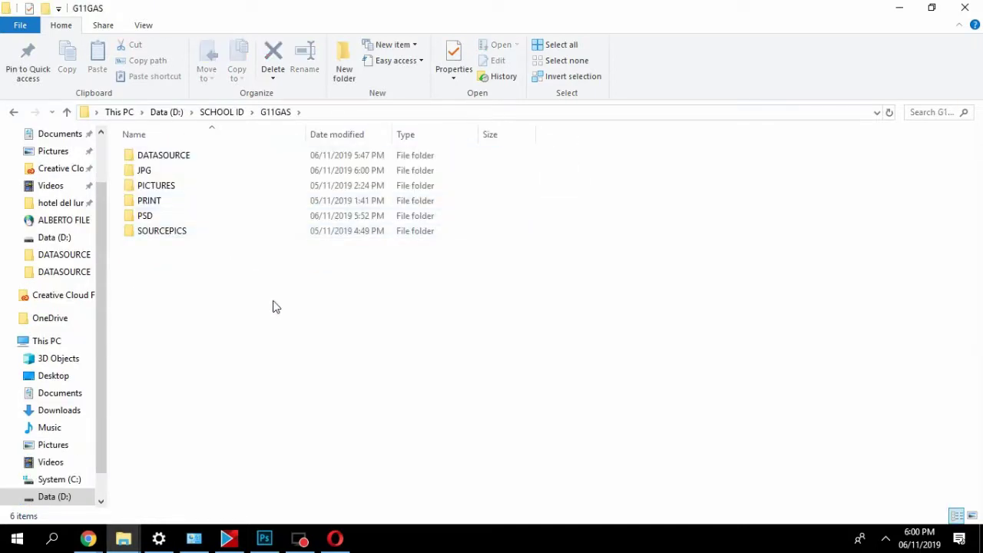
pyautogui.doubleClick(169, 216)
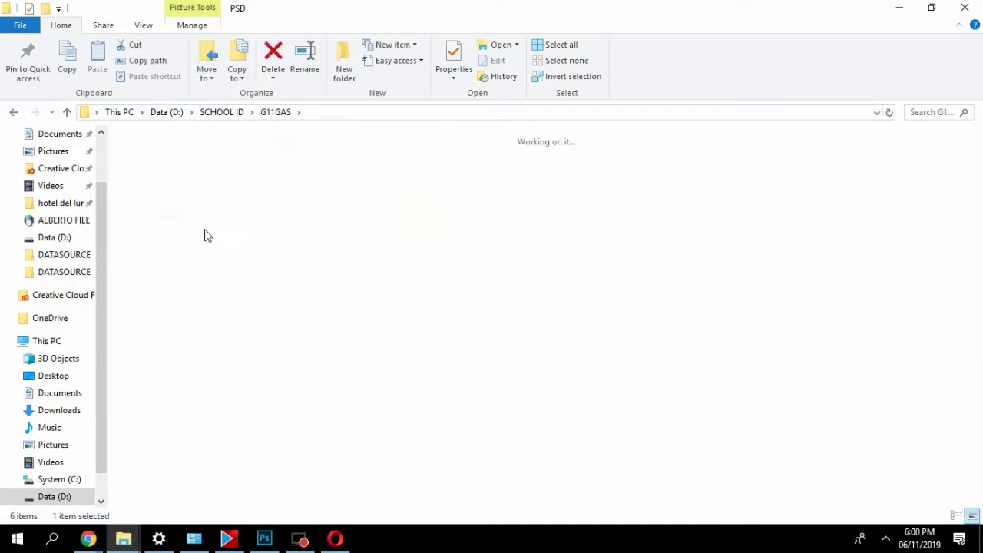
pyautogui.doubleClick(156, 171)
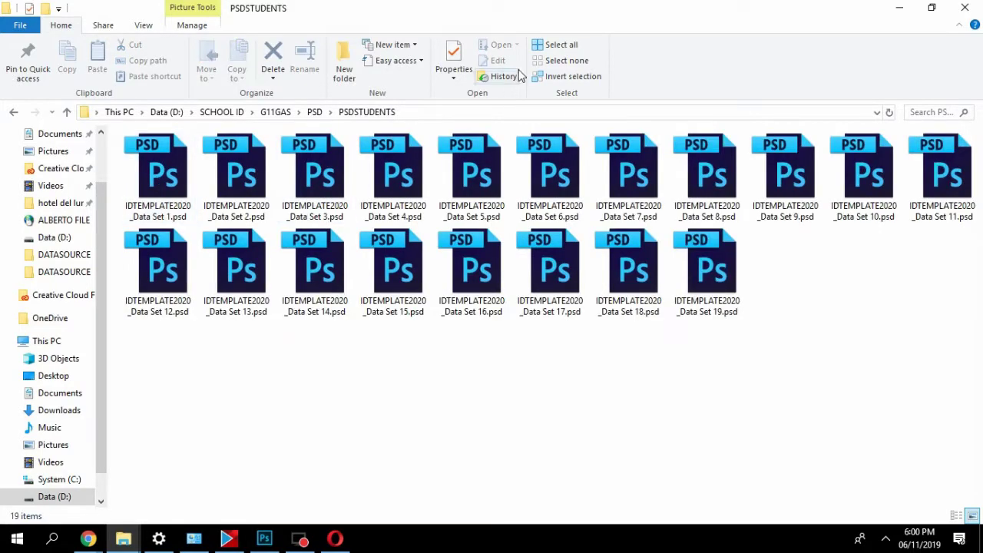
# Shrink the PSDSTUDENTS window to float over Photoshop, reposition it, and close it.
pyautogui.moveTo(733, 17); pyautogui.dragTo(463, 72)
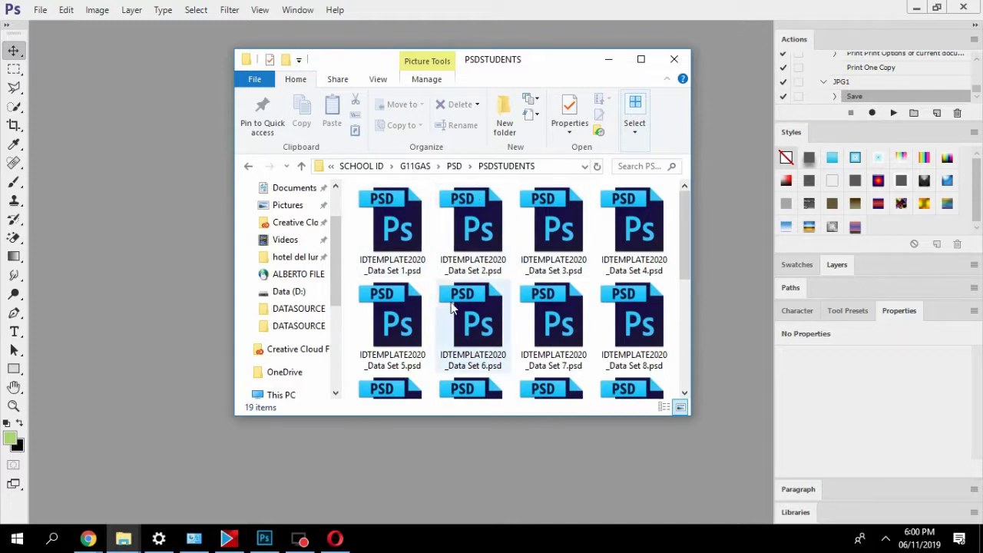
pyautogui.moveTo(562, 67); pyautogui.dragTo(600, 53)
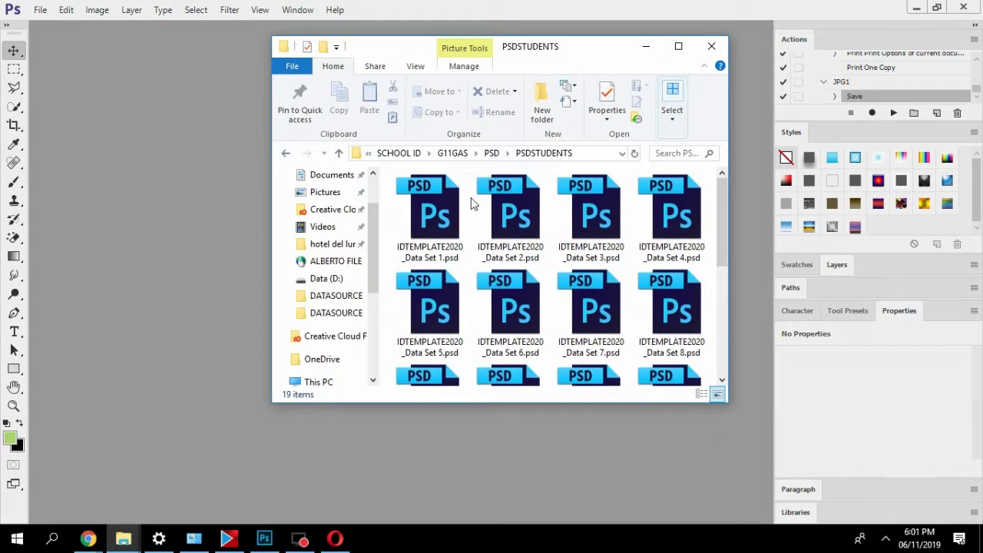
pyautogui.click(712, 46)
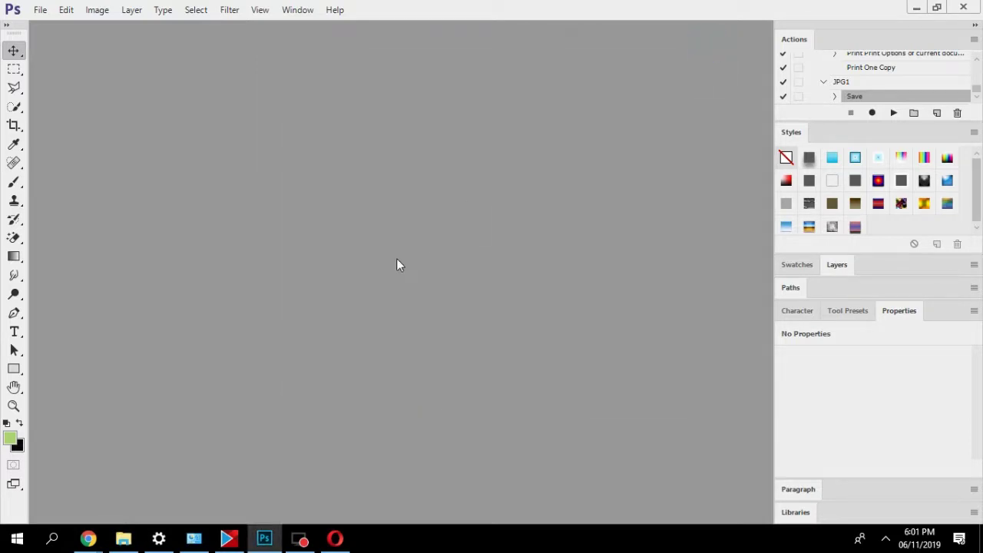
# Start the Batch automation in Photoshop with JPG1 as the action and Folder as the source type.
pyautogui.click(38, 11)
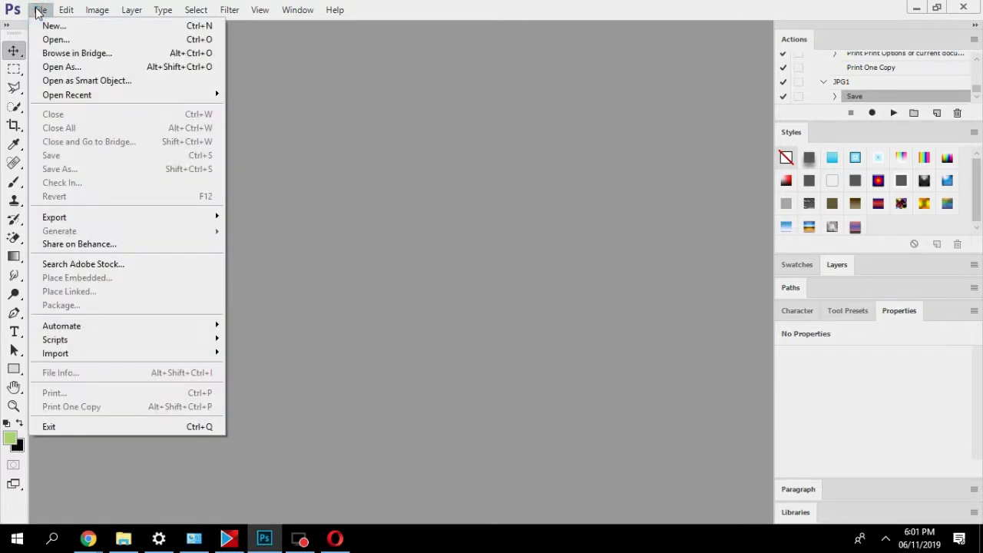
pyautogui.moveTo(74, 331)
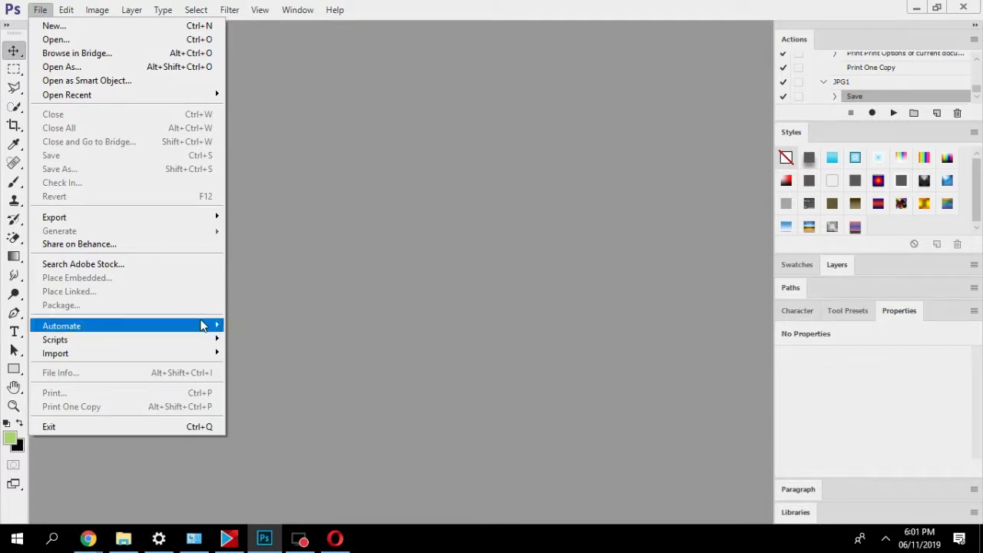
pyautogui.click(247, 326)
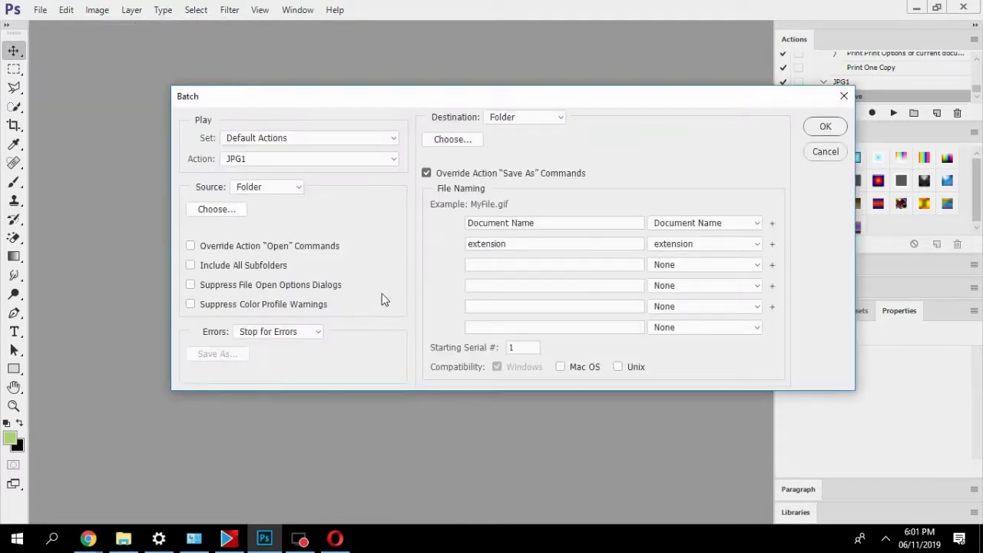
pyautogui.moveTo(479, 98); pyautogui.dragTo(550, 55)
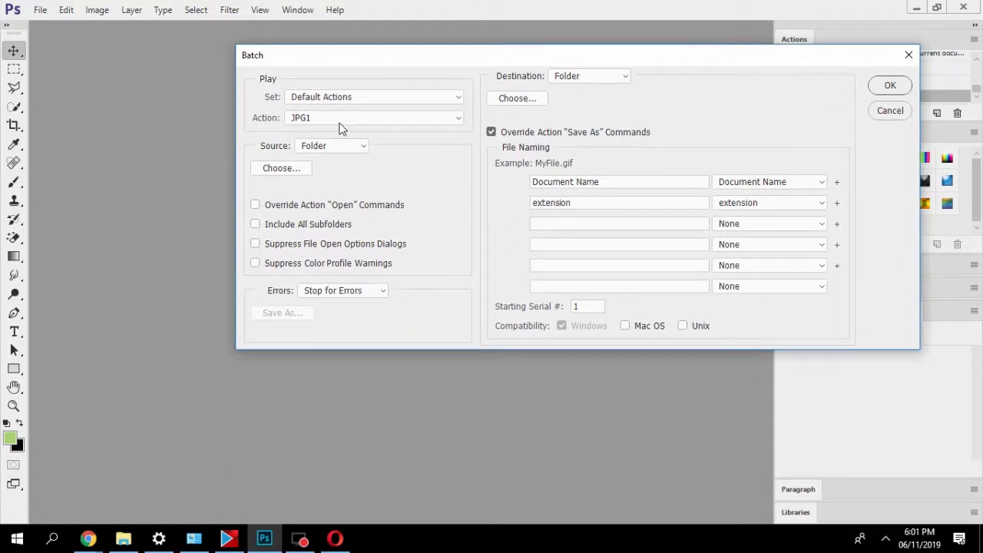
pyautogui.click(456, 123)
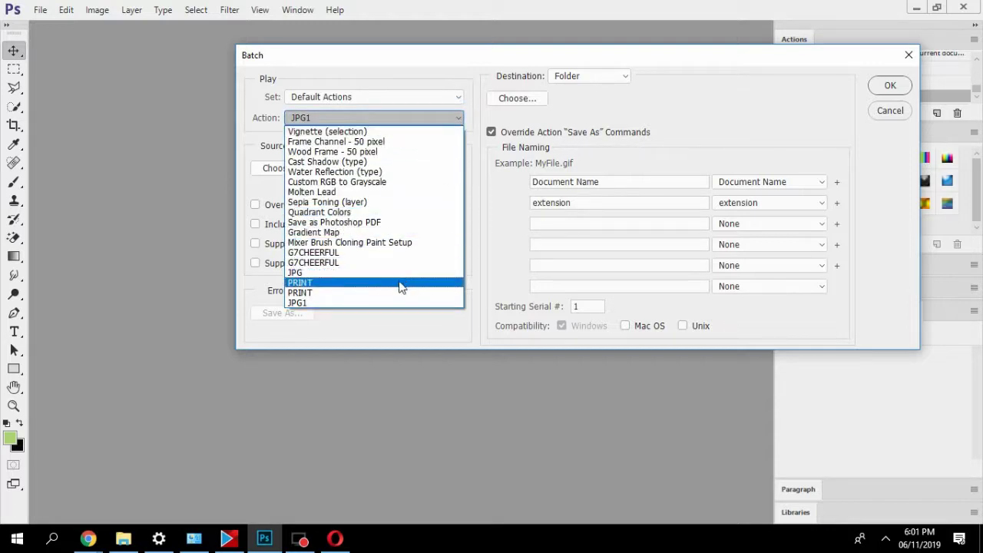
pyautogui.click(326, 305)
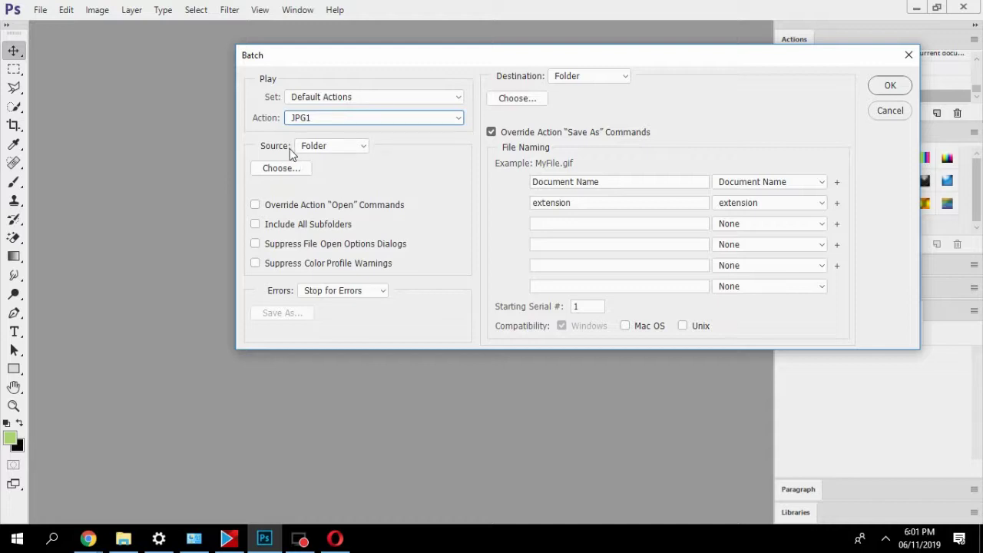
pyautogui.click(344, 146)
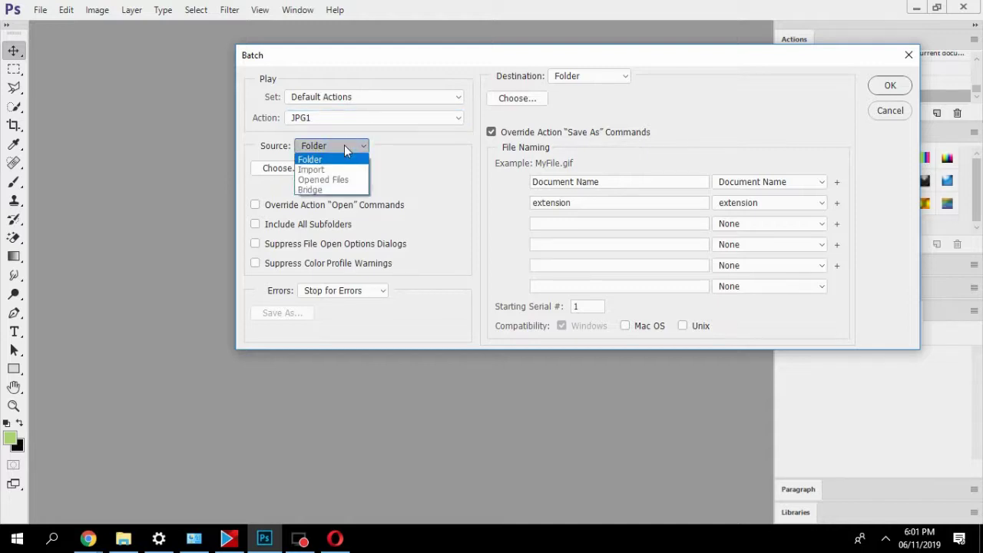
pyautogui.click(327, 160)
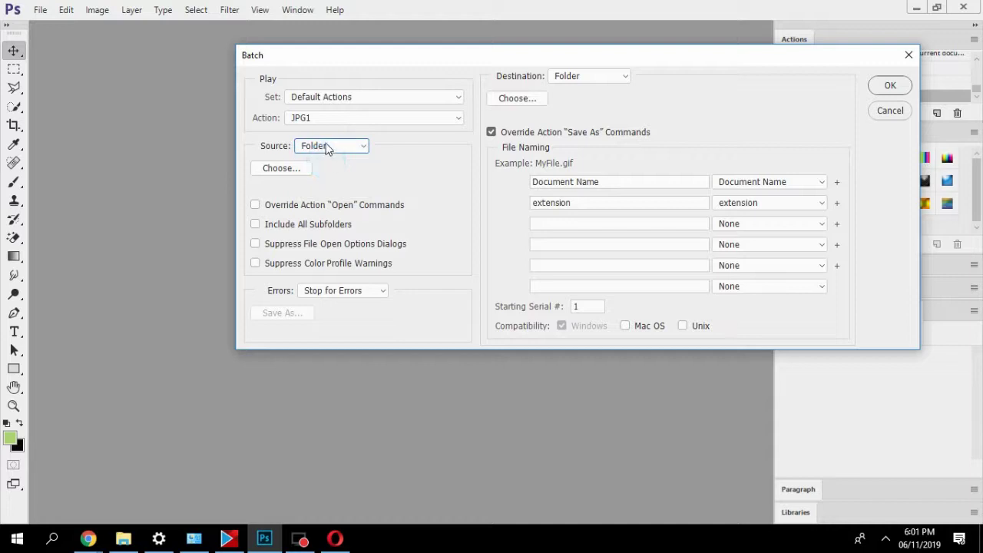
# Choose D:\SCHOOL ID\G11GAS\PSD\PSDSTUDENTS as the batch source folder.
pyautogui.click(281, 168)
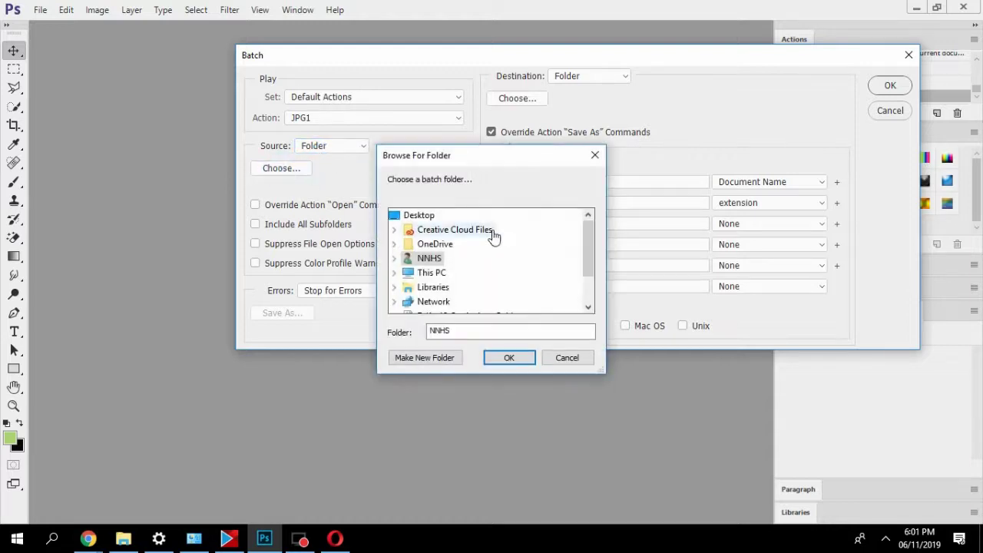
pyautogui.moveTo(490, 157); pyautogui.dragTo(504, 79)
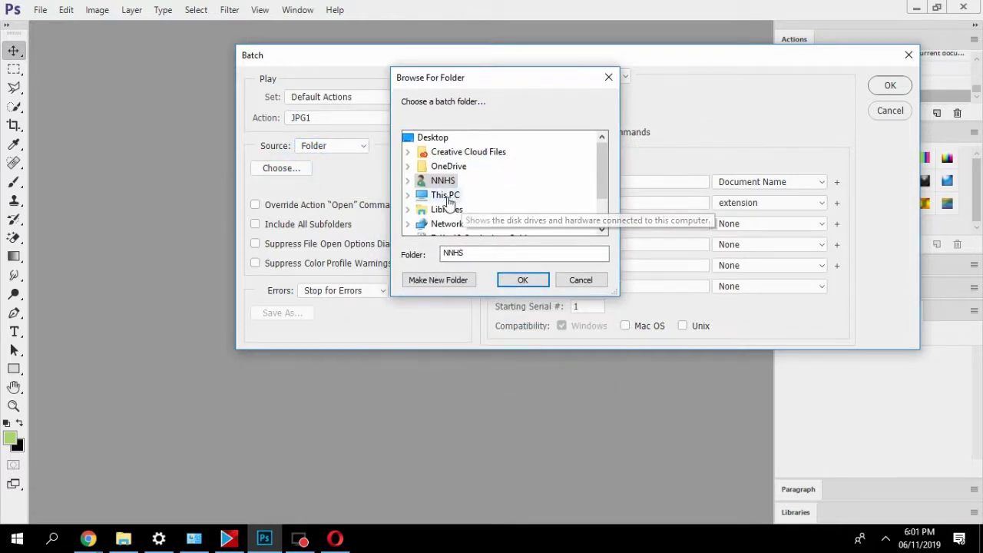
pyautogui.moveTo(597, 159); pyautogui.dragTo(603, 182)
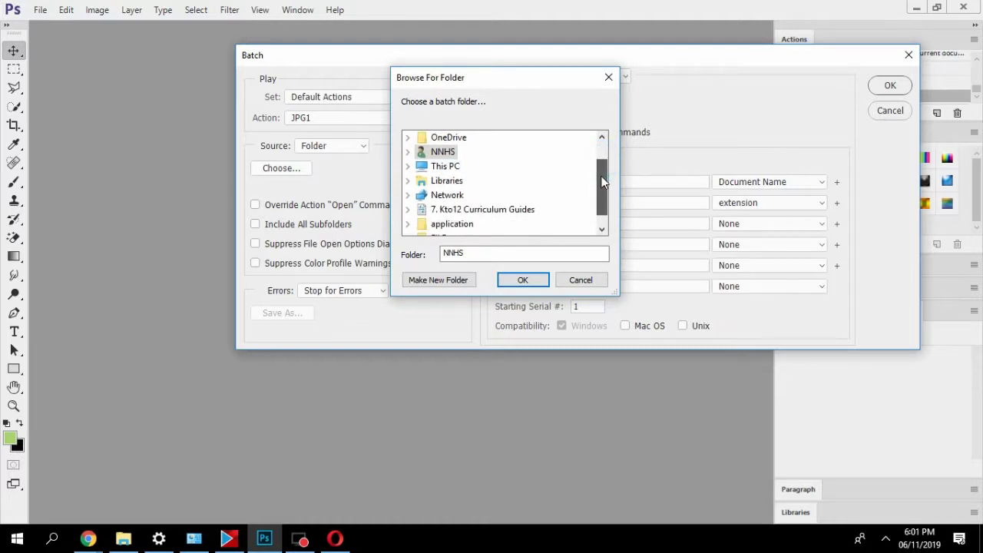
pyautogui.doubleClick(450, 166)
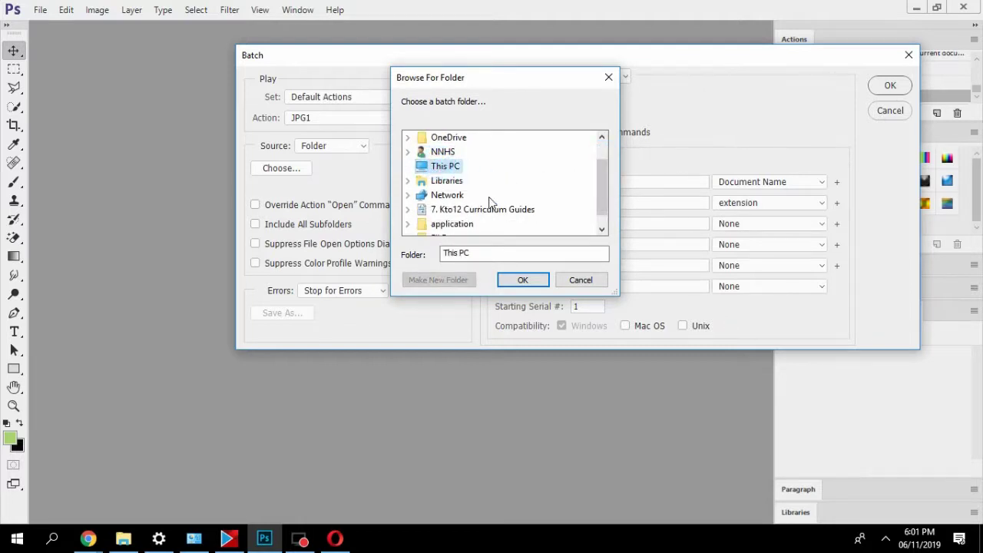
pyautogui.scroll(-1, 464, 192)
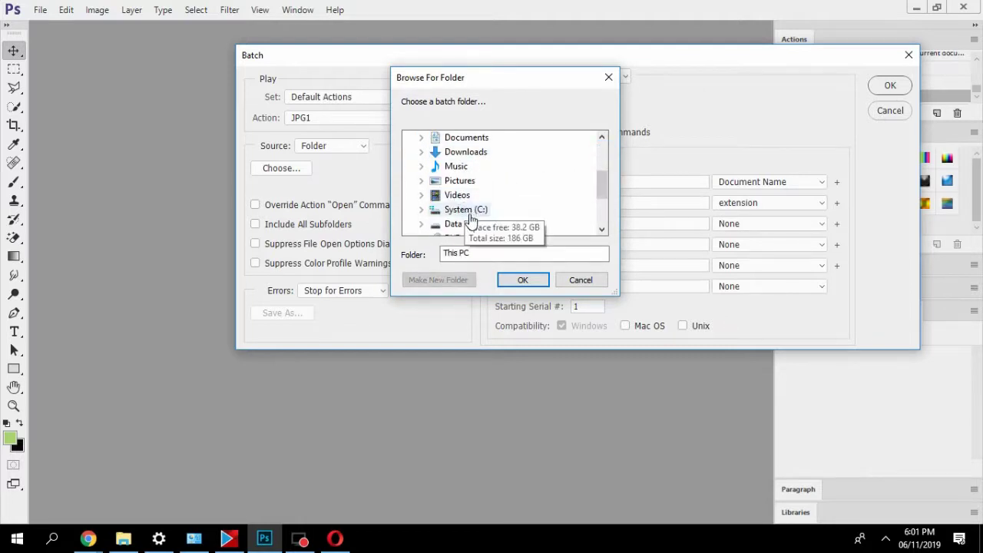
pyautogui.doubleClick(453, 223)
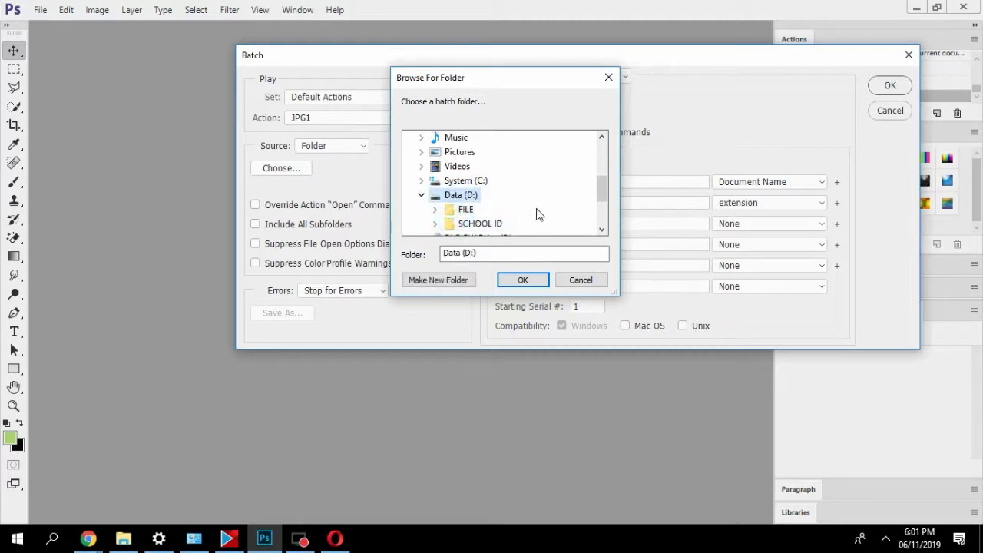
pyautogui.moveTo(600, 186); pyautogui.dragTo(600, 201)
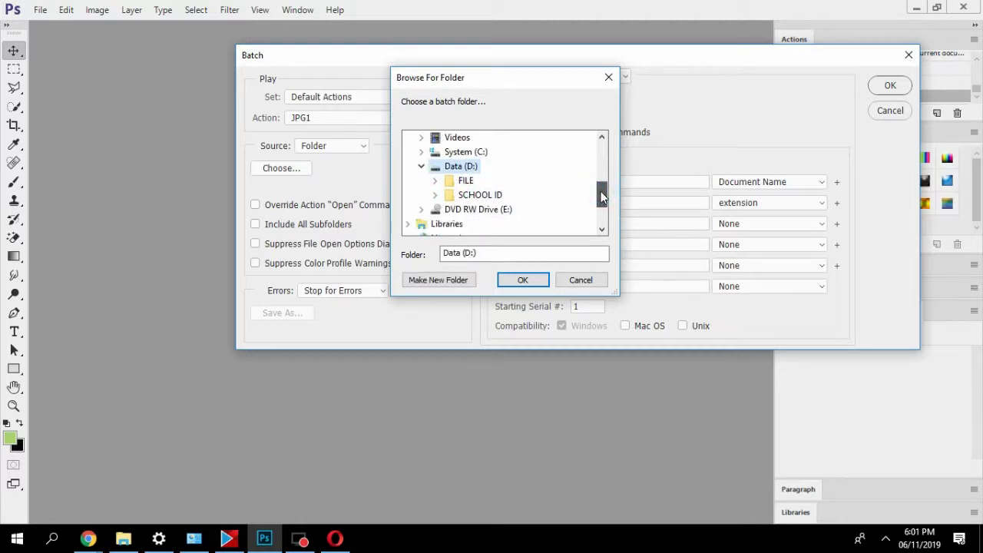
pyautogui.doubleClick(495, 194)
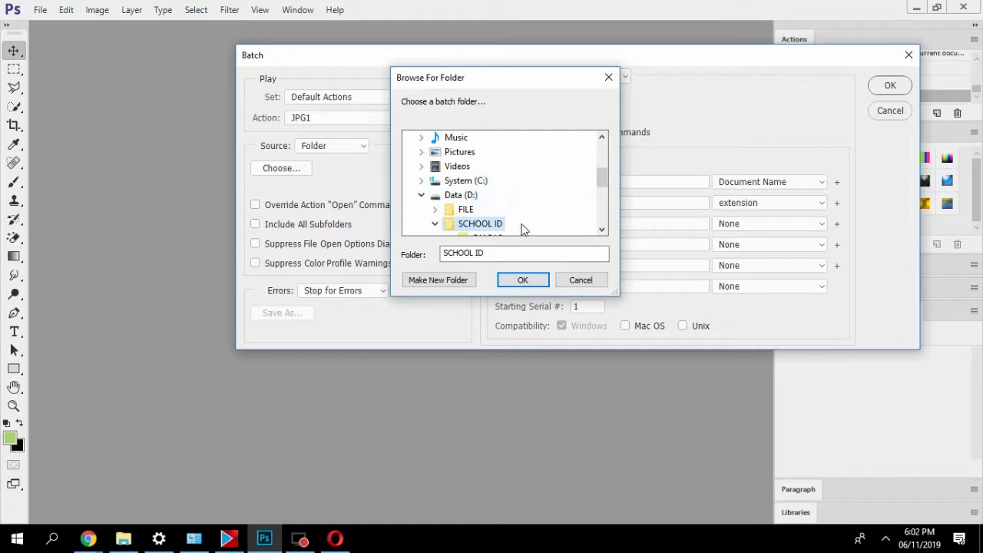
pyautogui.scroll(-1, 520, 213)
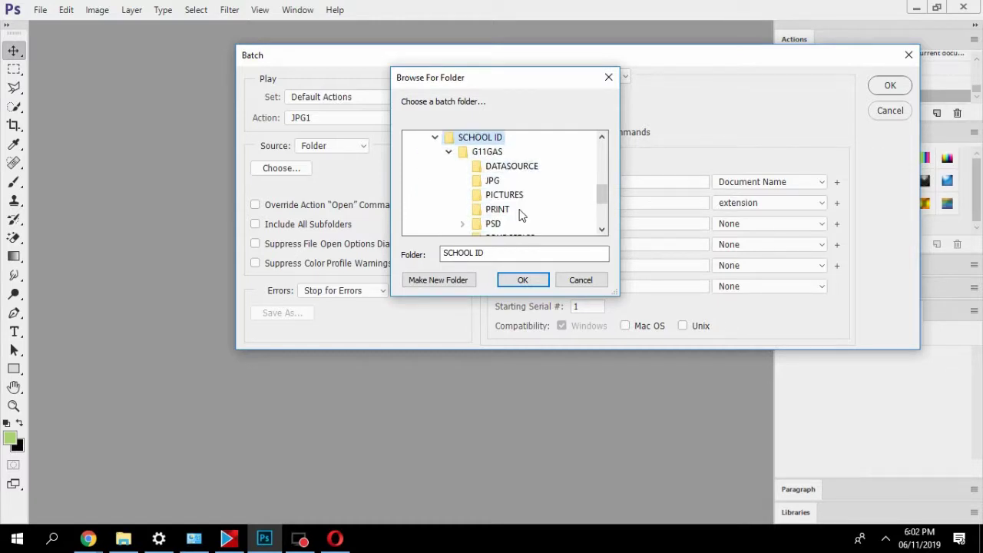
pyautogui.doubleClick(506, 225)
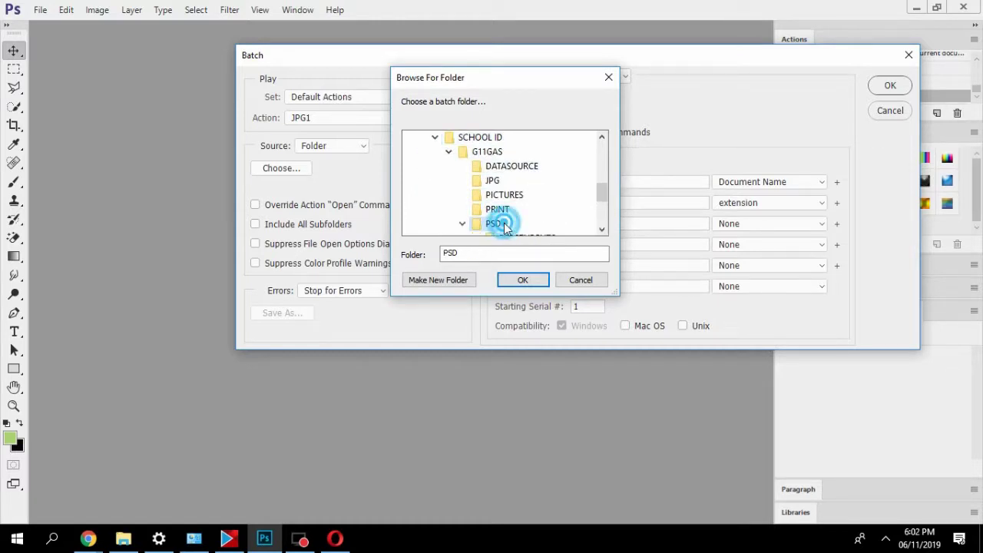
pyautogui.click(514, 153)
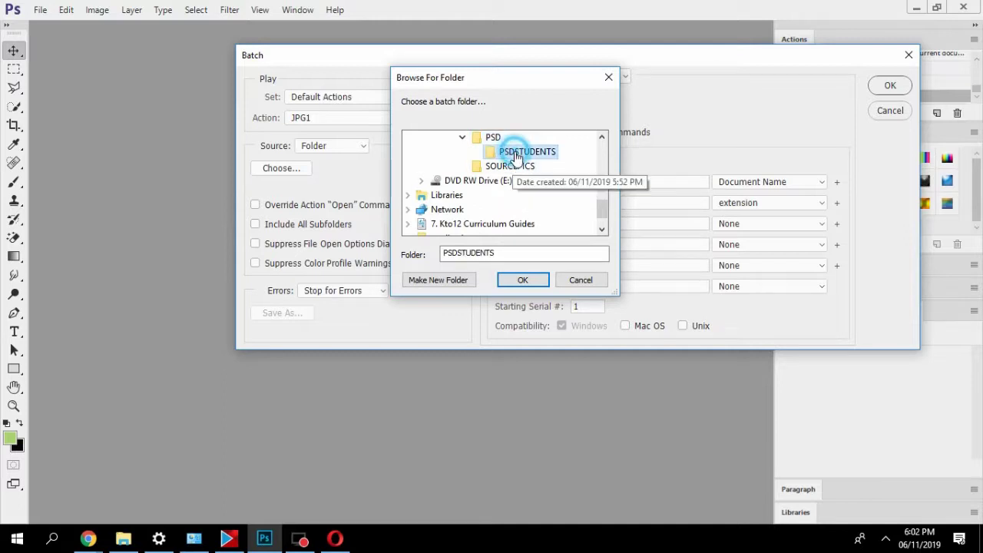
pyautogui.click(524, 282)
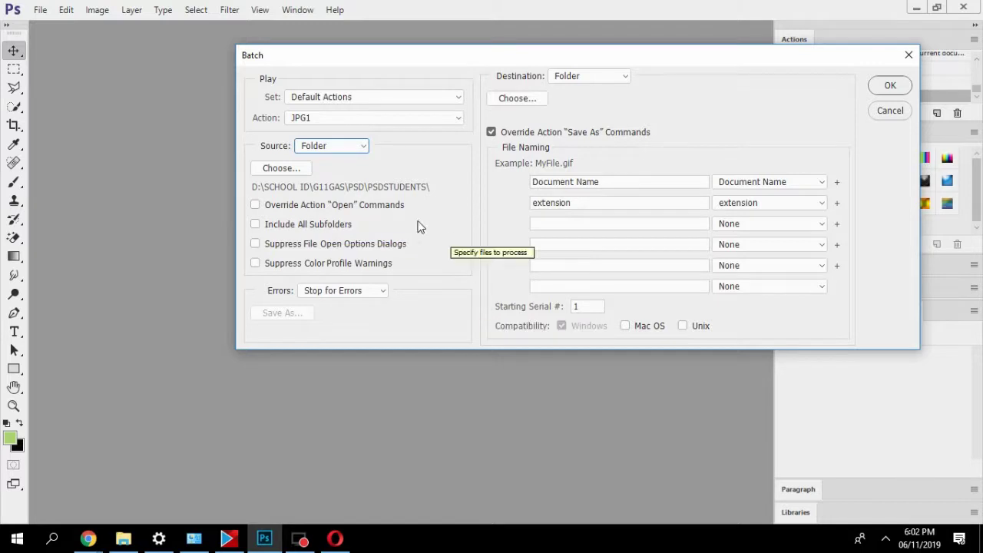
# Choose D:\SCHOOL ID\G11GAS\JPG as the batch destination folder.
pyautogui.click(511, 100)
pyautogui.scroll(-1, 475, 281)
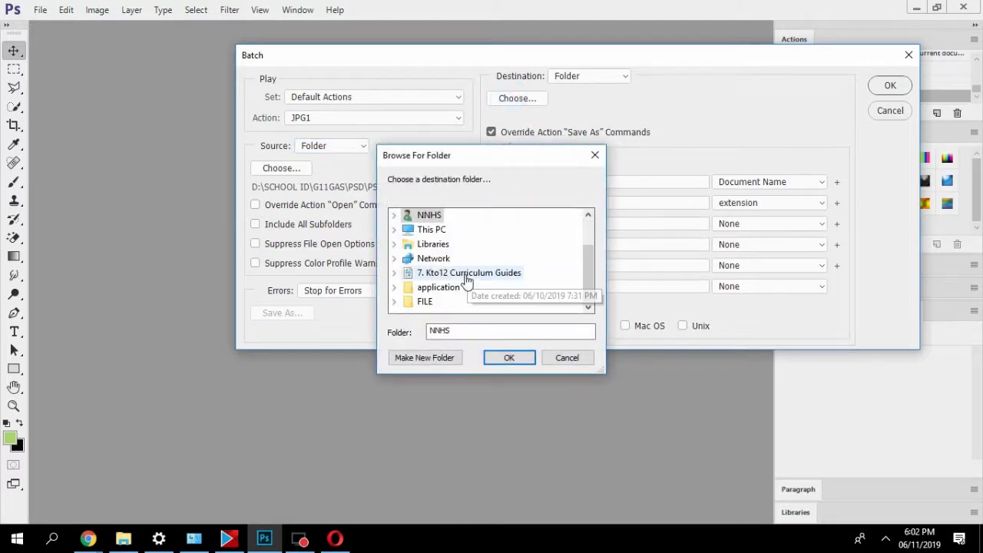
pyautogui.moveTo(484, 154); pyautogui.dragTo(467, 109)
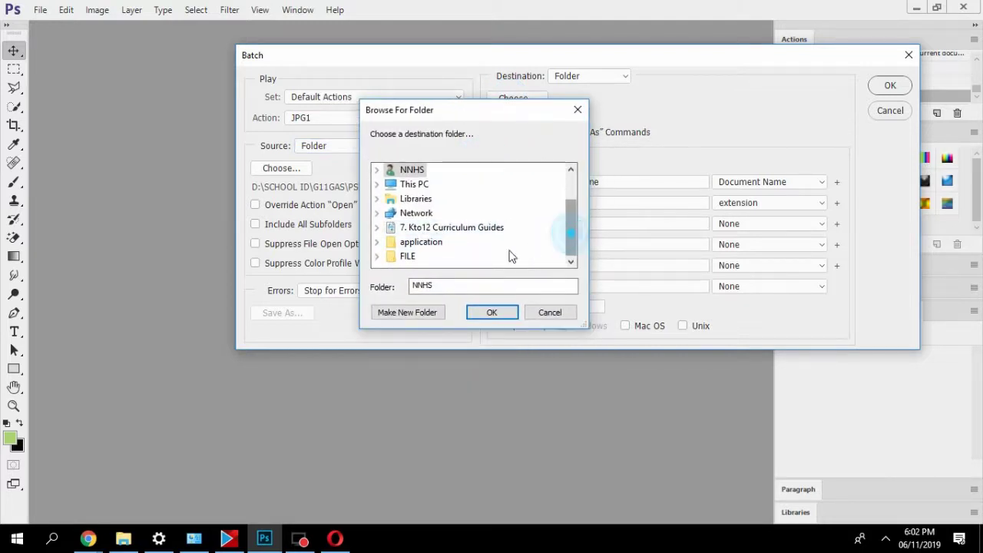
pyautogui.click(419, 184)
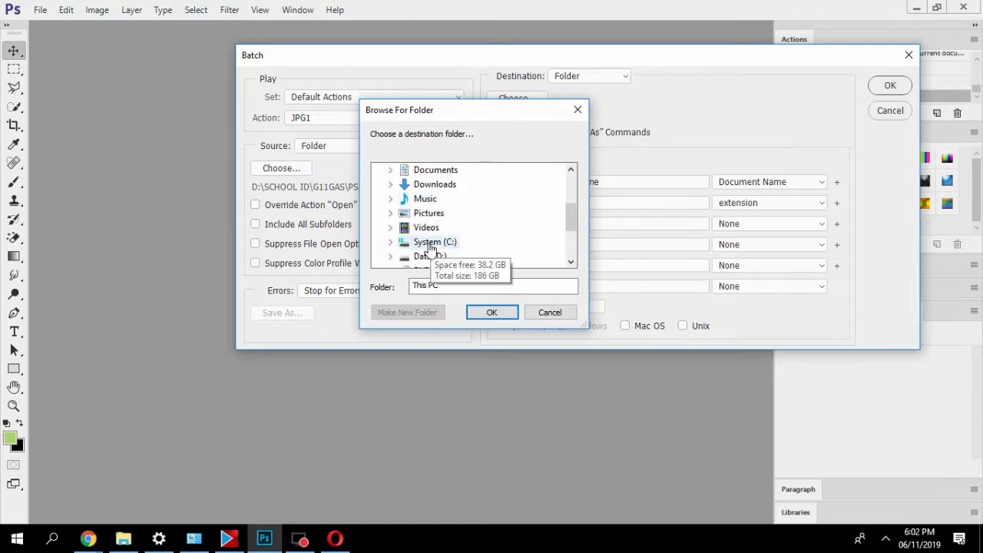
pyautogui.click(426, 256)
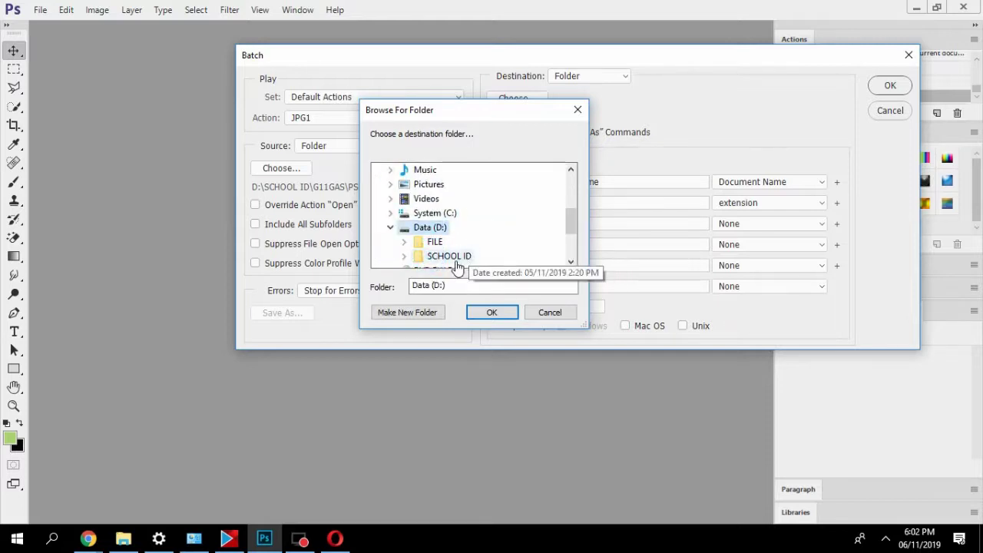
pyautogui.doubleClick(456, 259)
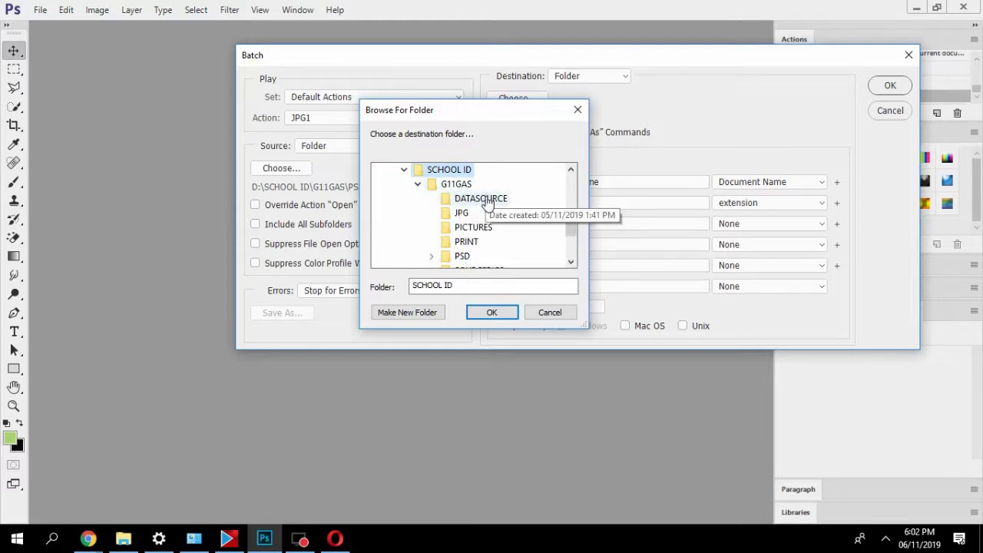
pyautogui.scroll(-1, 478, 240)
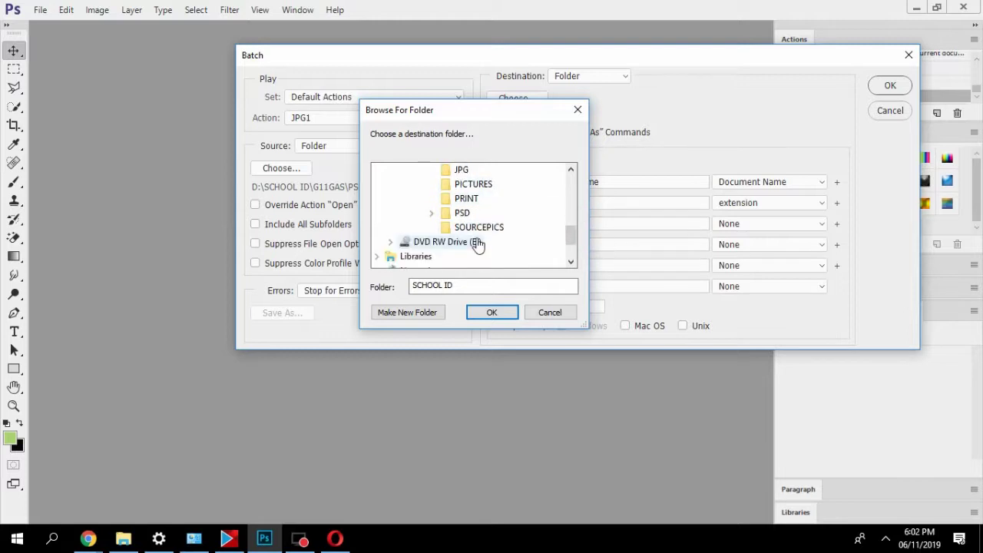
pyautogui.click(463, 172)
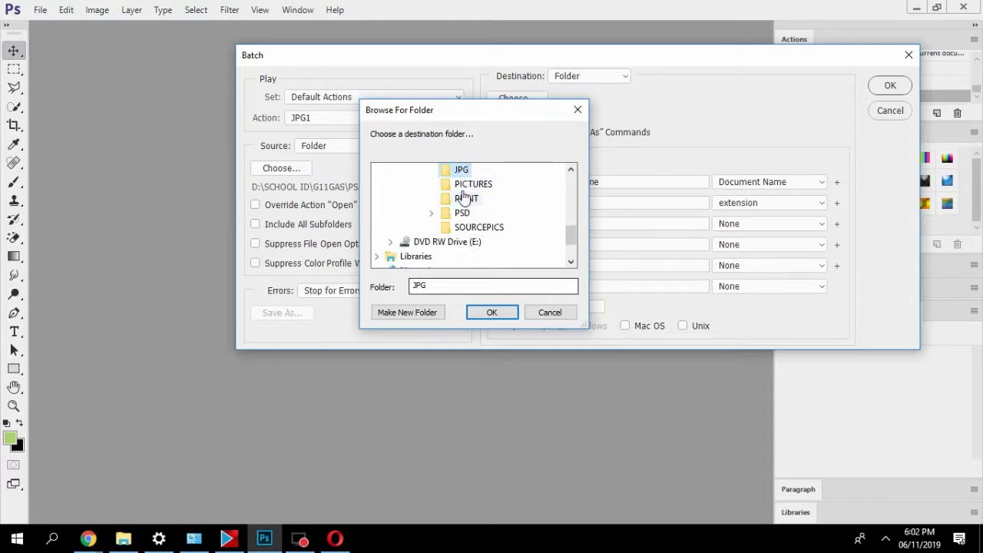
pyautogui.click(489, 313)
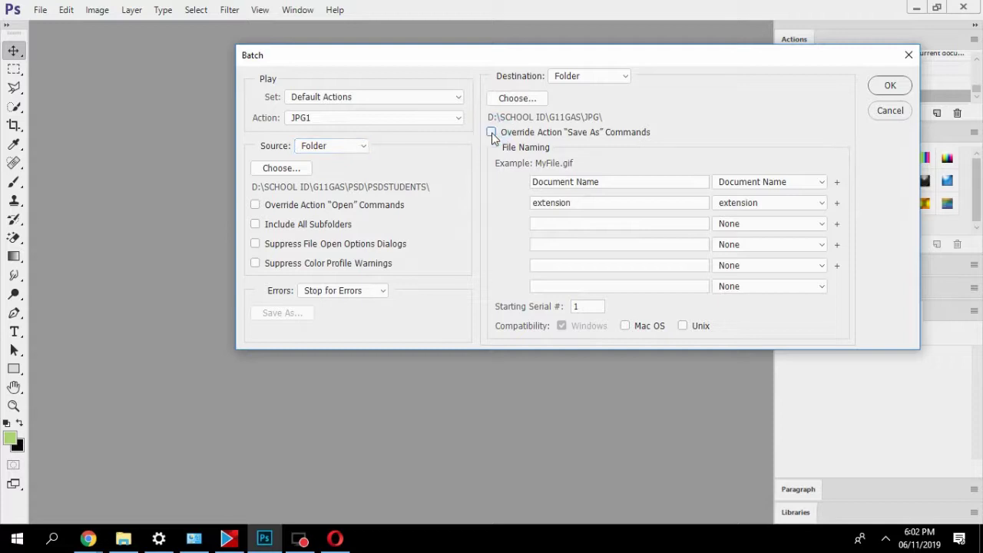
# Enable overriding the action's "Save As" commands, accept the notice, and run the batch.
pyautogui.click(492, 133)
pyautogui.click(510, 222)
pyautogui.click(889, 87)
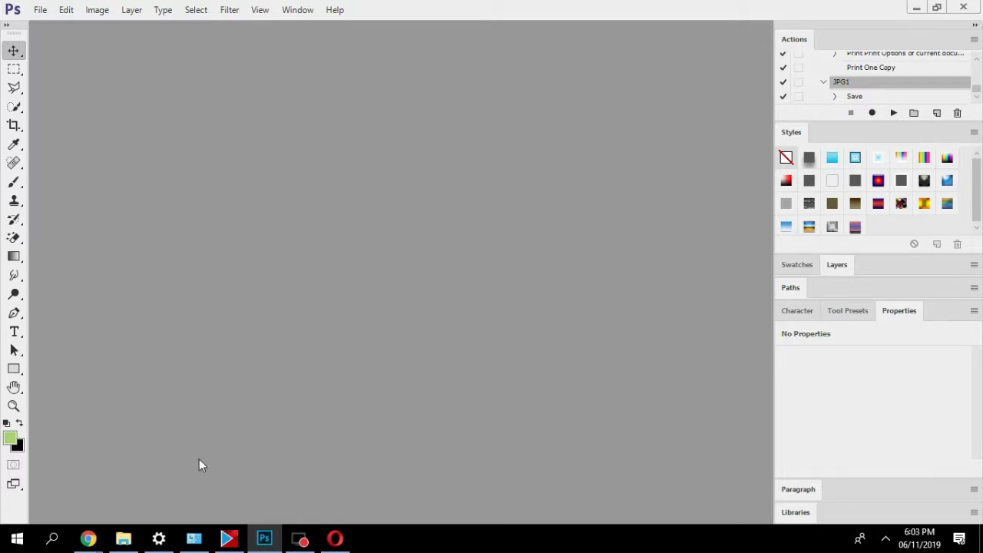
# Switch to File Explorer and browse on Data (D:) to SCHOOL ID > G11GAS > JPG.
pyautogui.click(124, 538)
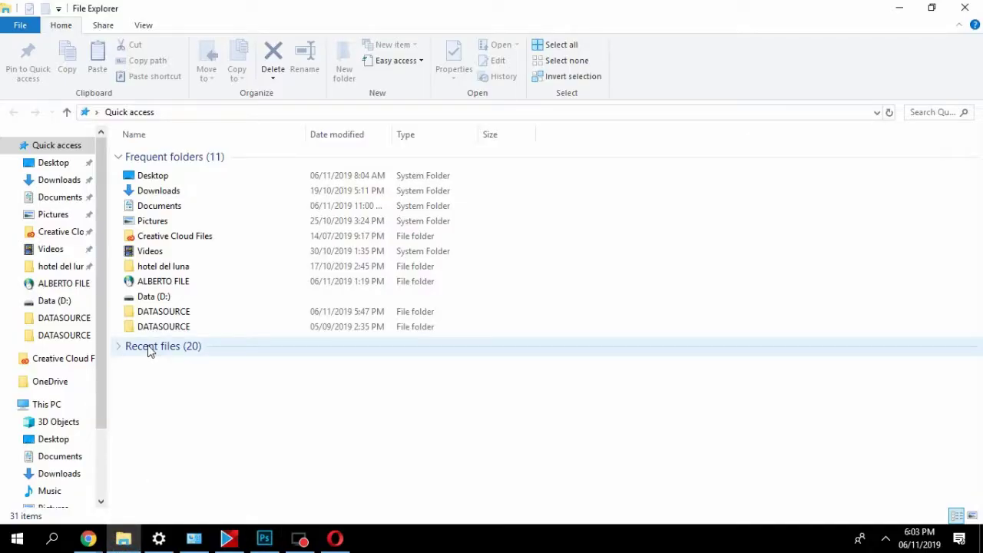
pyautogui.click(56, 411)
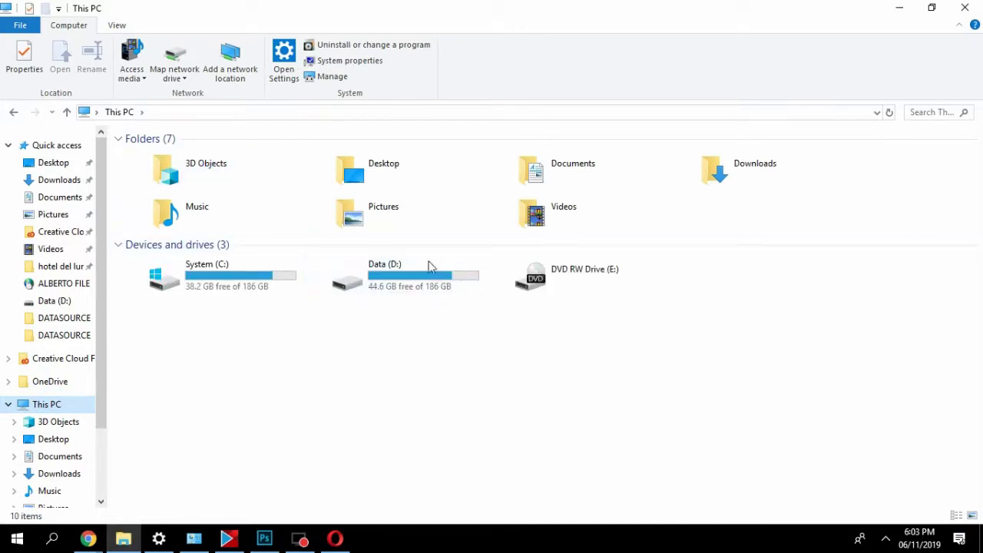
pyautogui.click(421, 286)
pyautogui.doubleClick(421, 286)
pyautogui.doubleClick(224, 184)
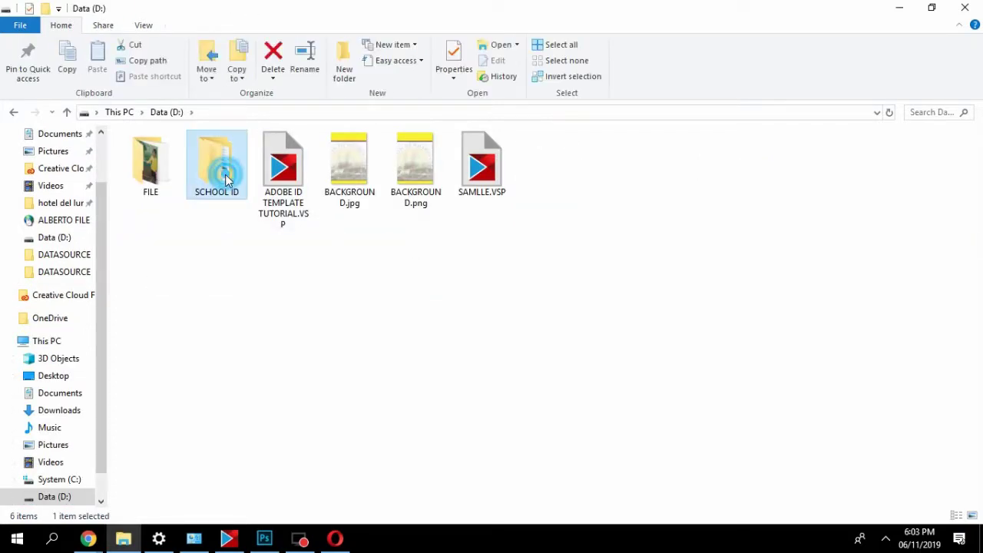
pyautogui.click(170, 154)
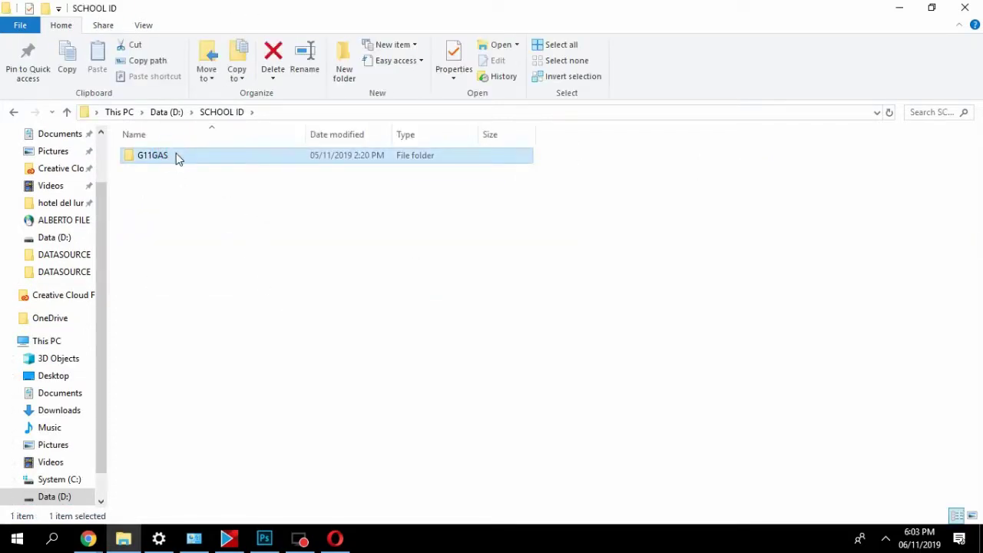
pyautogui.doubleClick(176, 156)
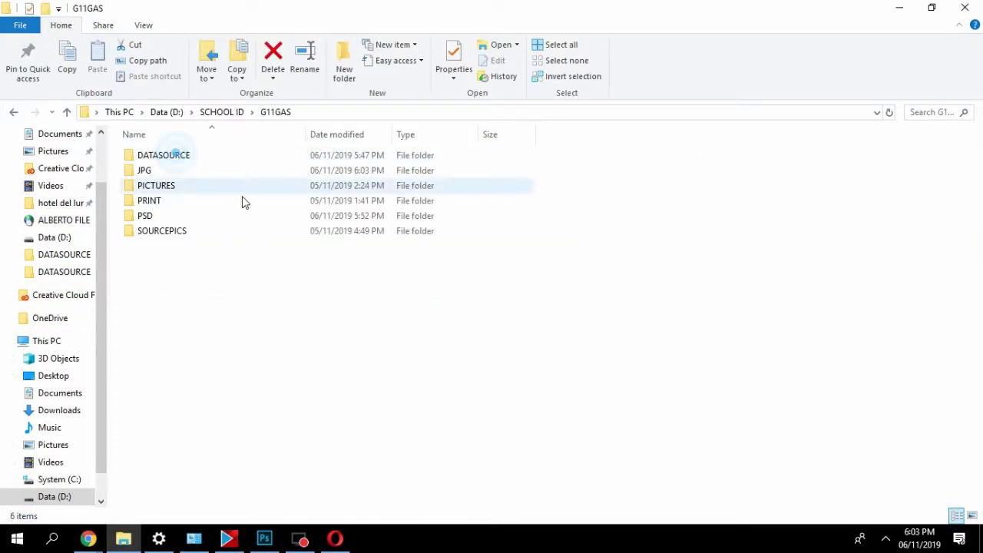
pyautogui.doubleClick(175, 170)
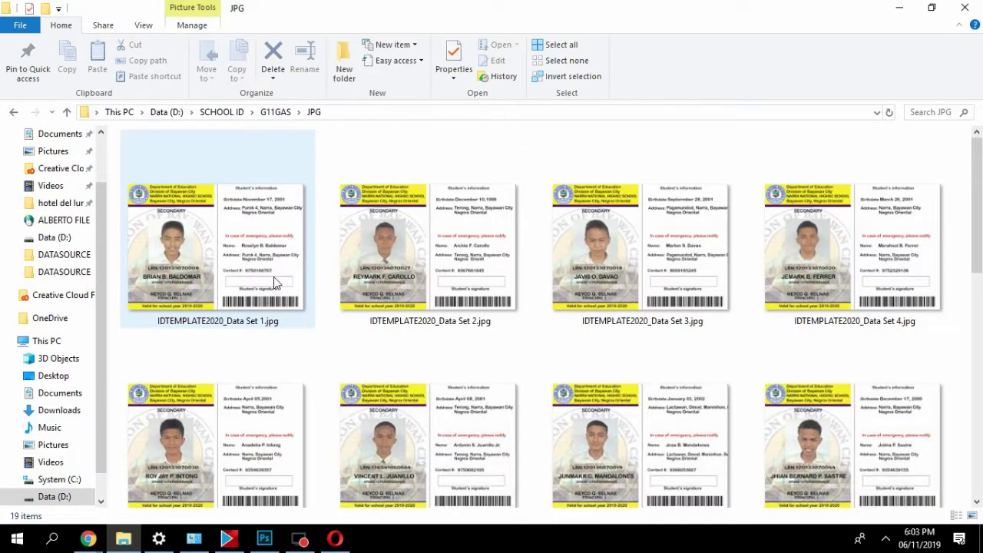
# Examine the exported student ID JPGs throughout the folder, then close the File Explorer window.
pyautogui.scroll(-8, 275, 283)
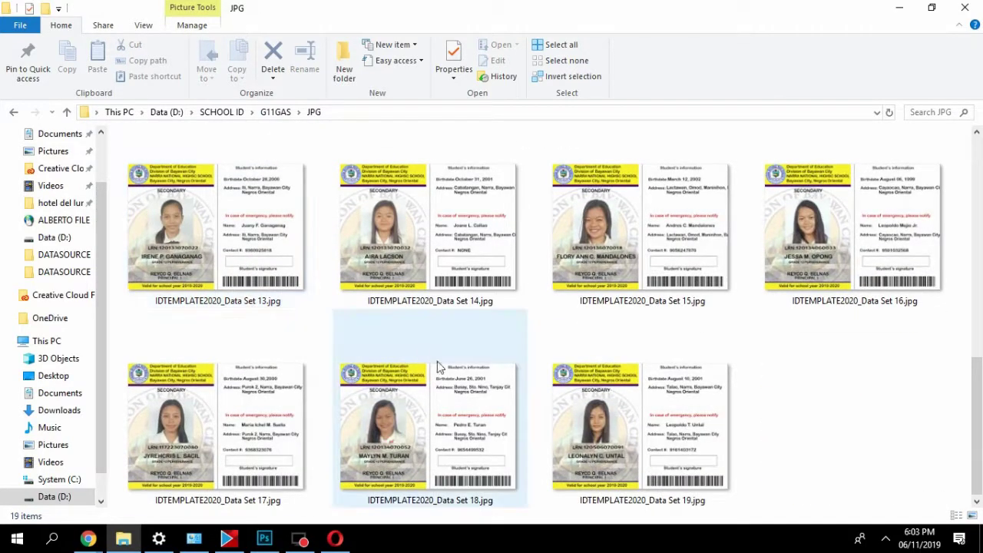
pyautogui.scroll(4, 438, 367)
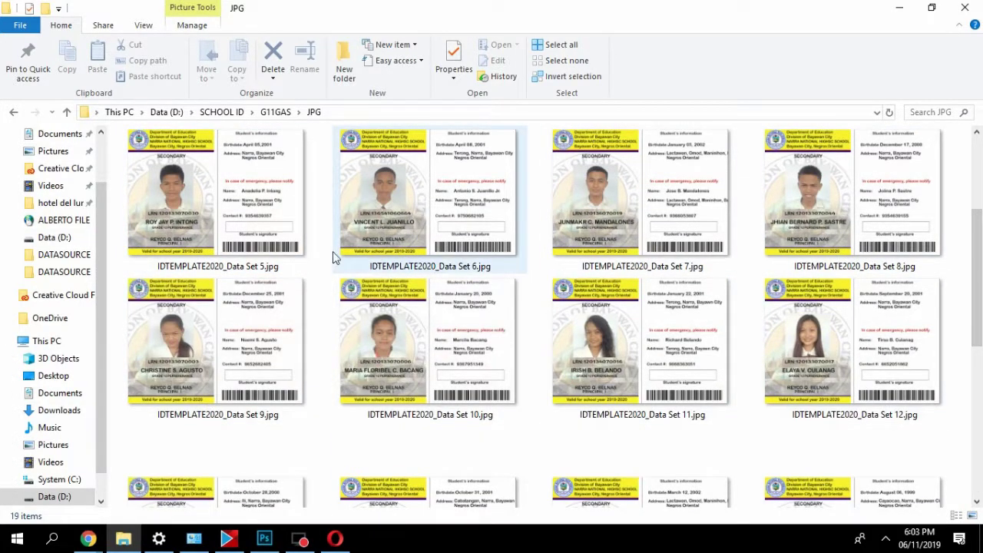
pyautogui.scroll(4, 830, 284)
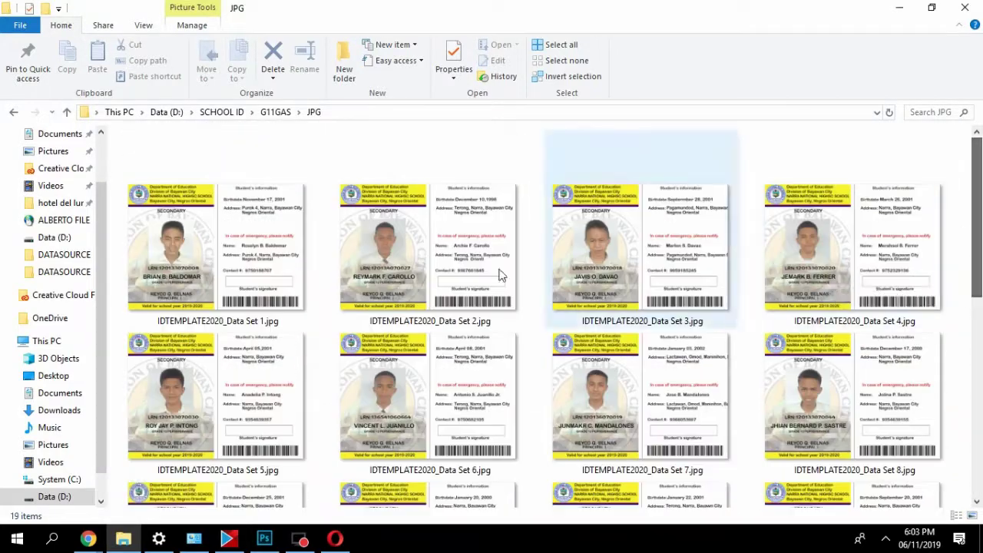
pyautogui.click(282, 232)
pyautogui.click(431, 233)
pyautogui.click(592, 235)
pyautogui.click(908, 258)
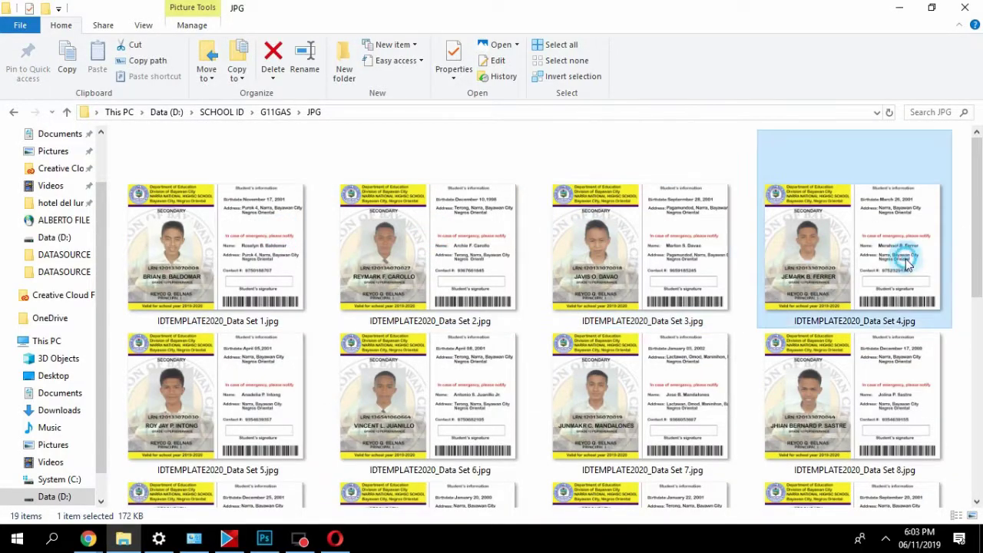
pyautogui.moveTo(979, 227); pyautogui.dragTo(979, 402)
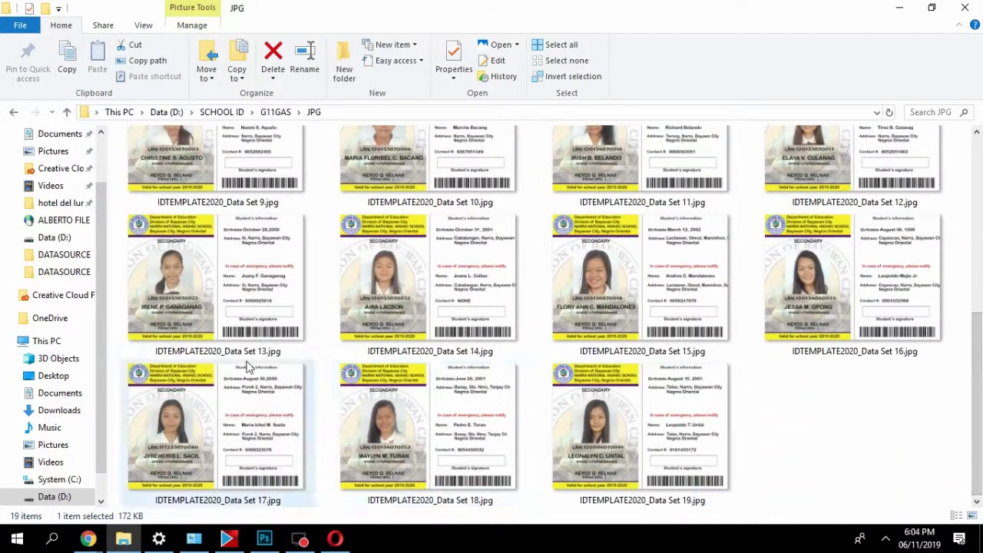
pyautogui.scroll(4, 296, 356)
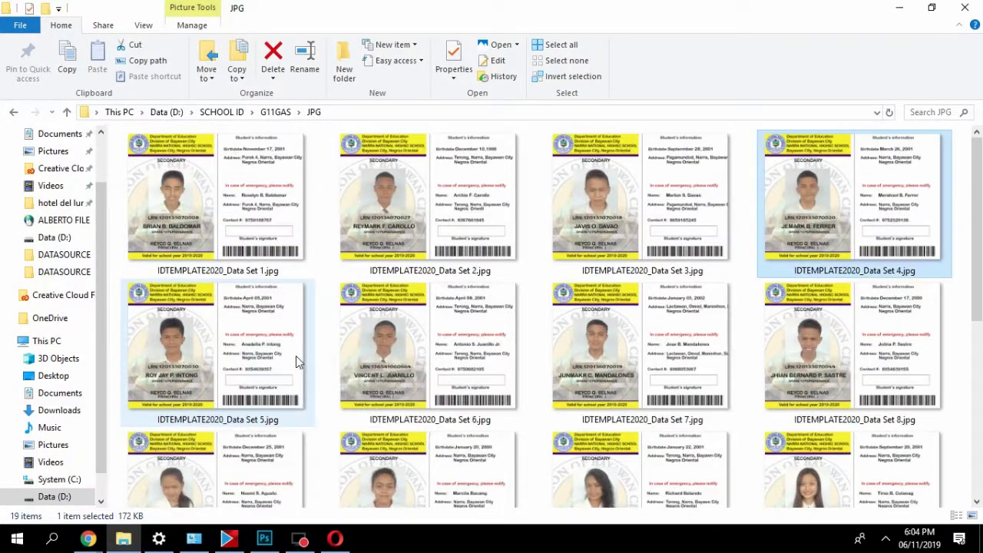
pyautogui.click(965, 7)
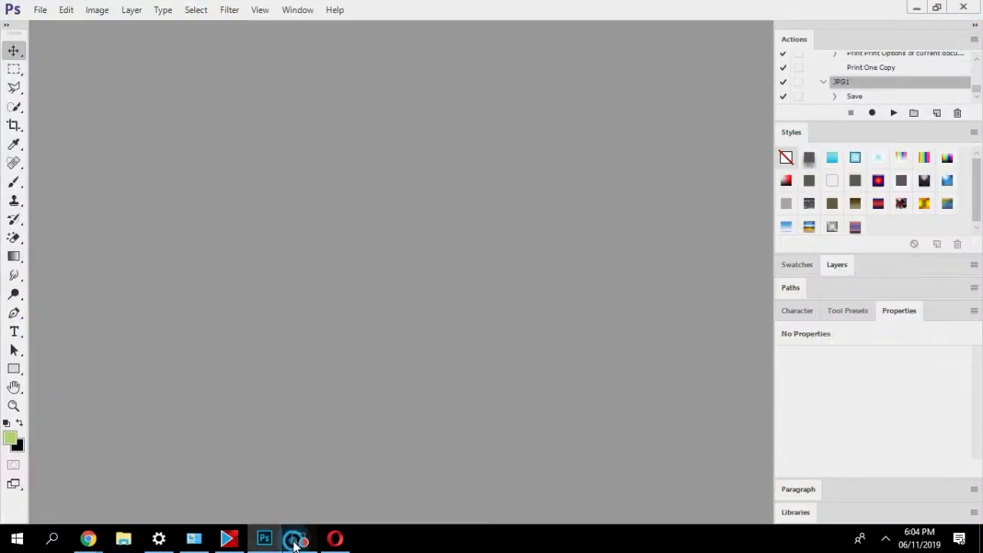